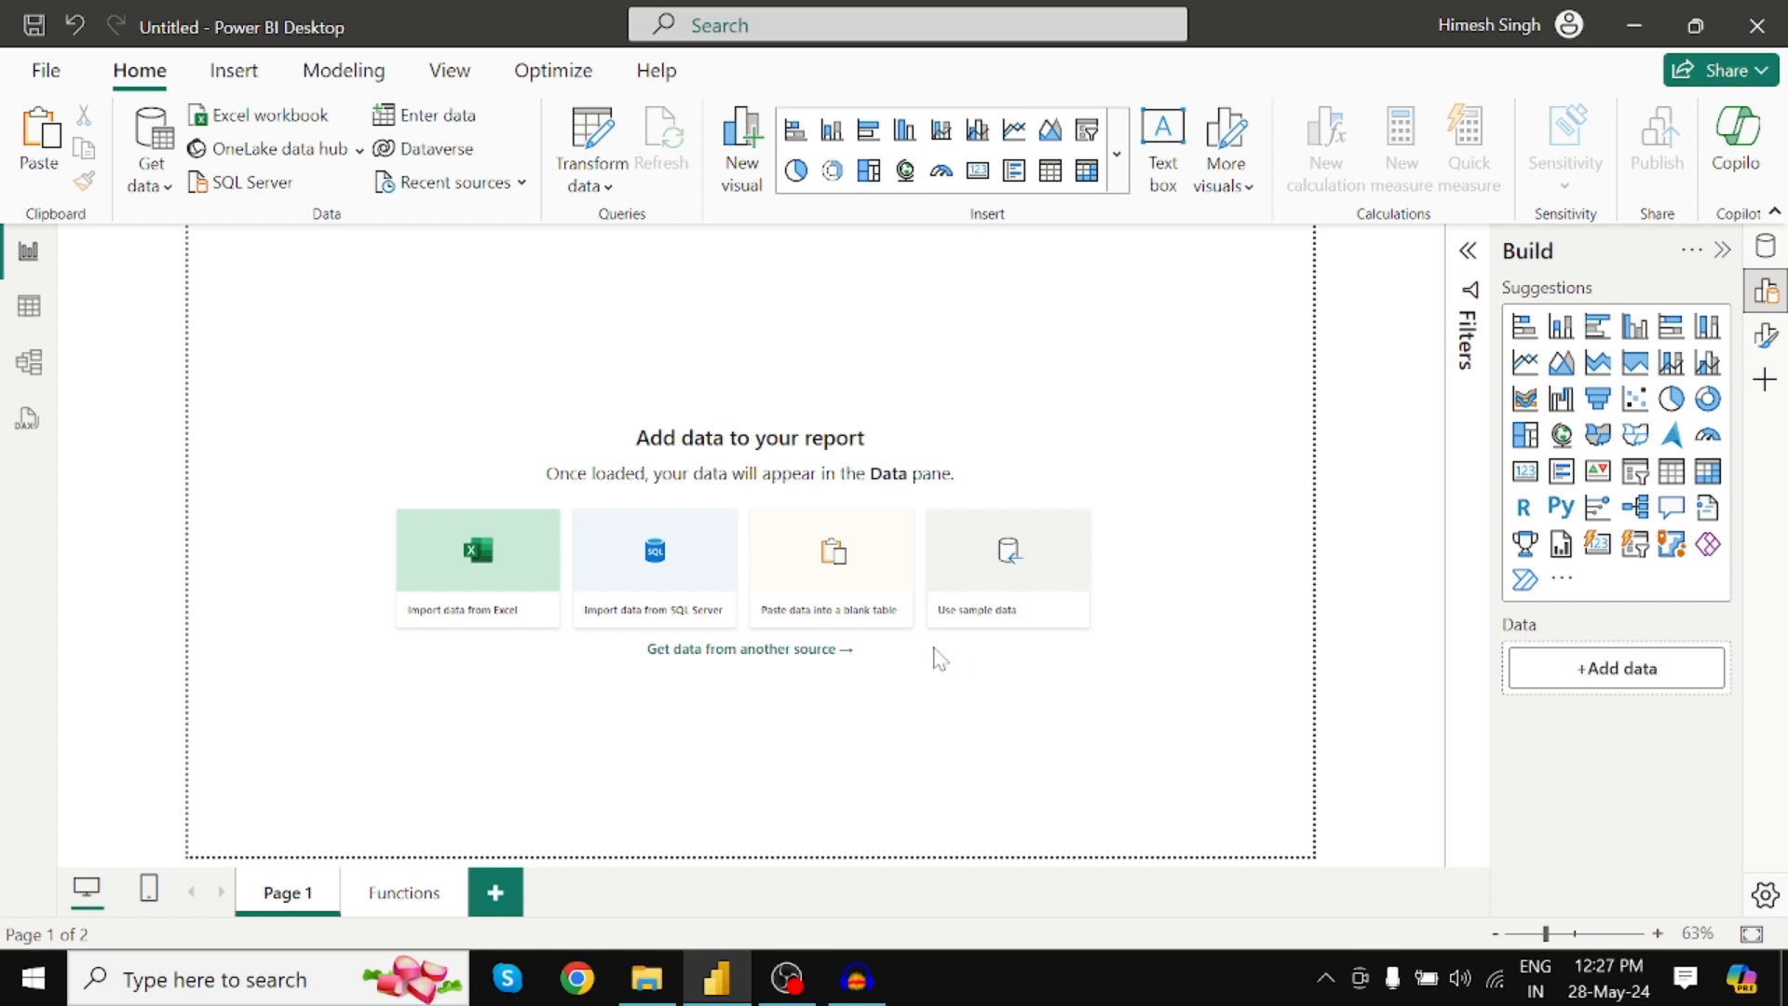
Switch to the Functions report page with the TRIM, LOWER, UPPER, PROPER, MERGE, LEFT, RIGHT and MID buttons
{"action": "left_click", "coordinate": [410, 884]}
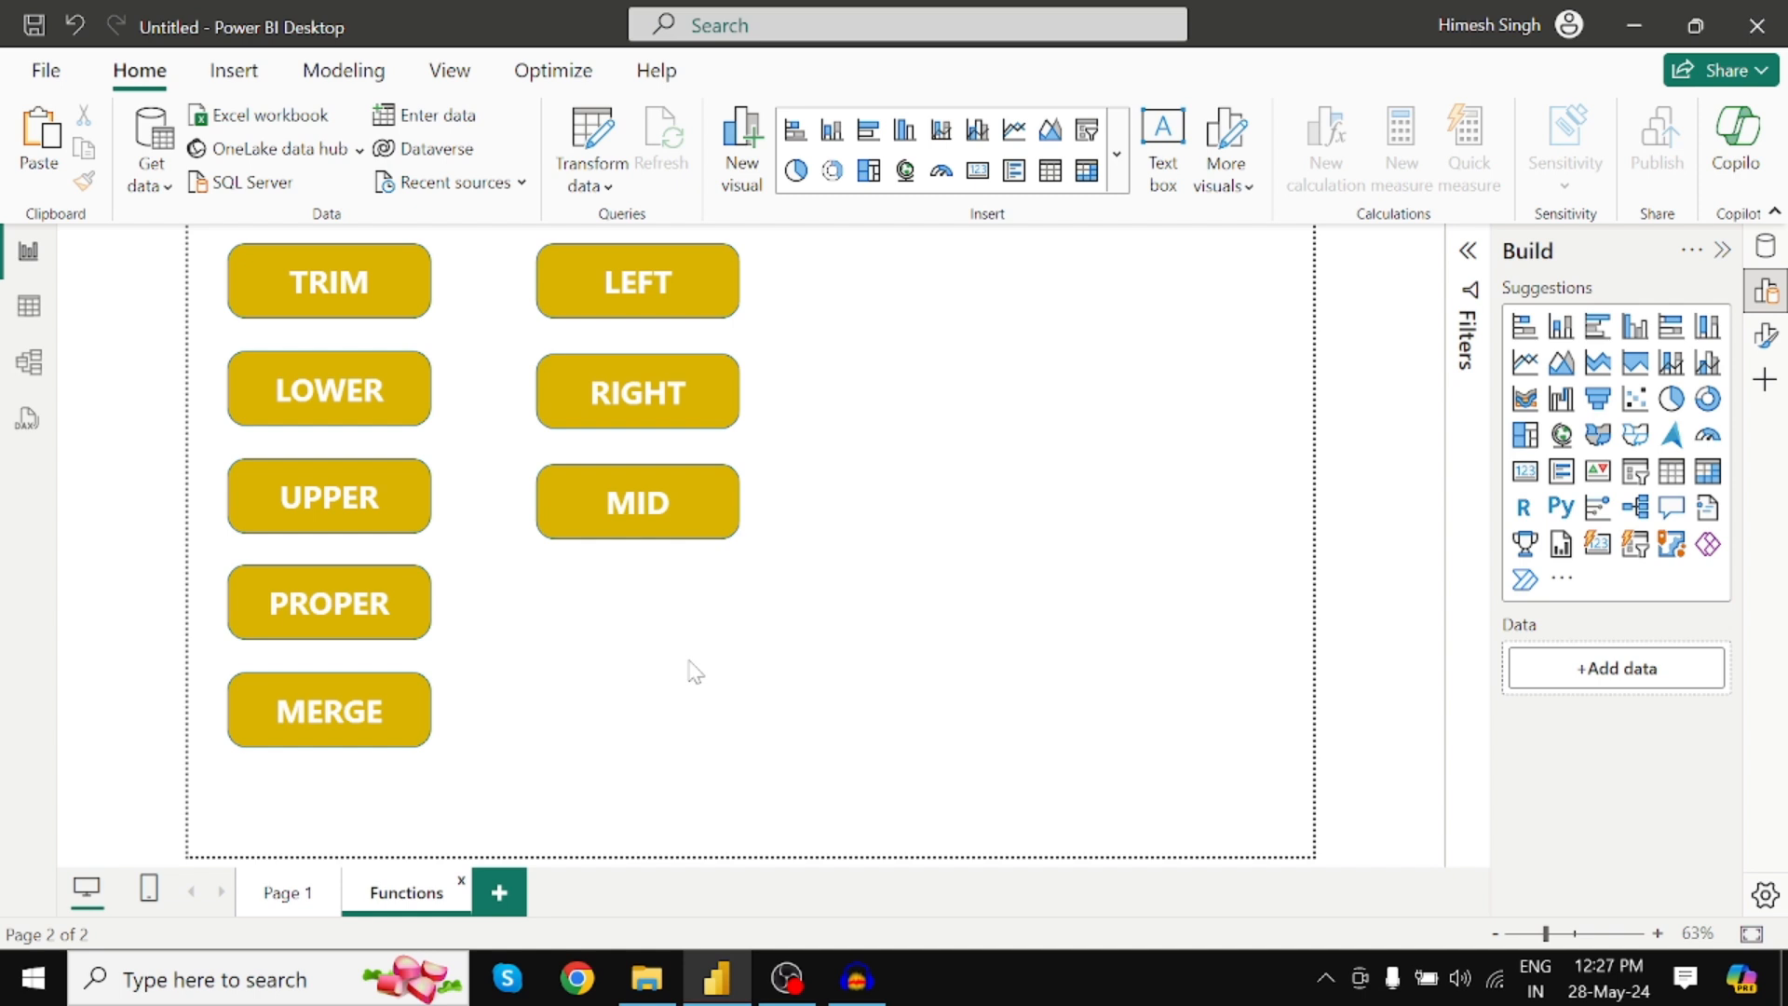
From File Explorer's New folder, open Text Functions-Part1.xlsx in Excel
{"action": "mouse_move", "coordinate": [647, 978]}
{"action": "left_click", "coordinate": [668, 773]}
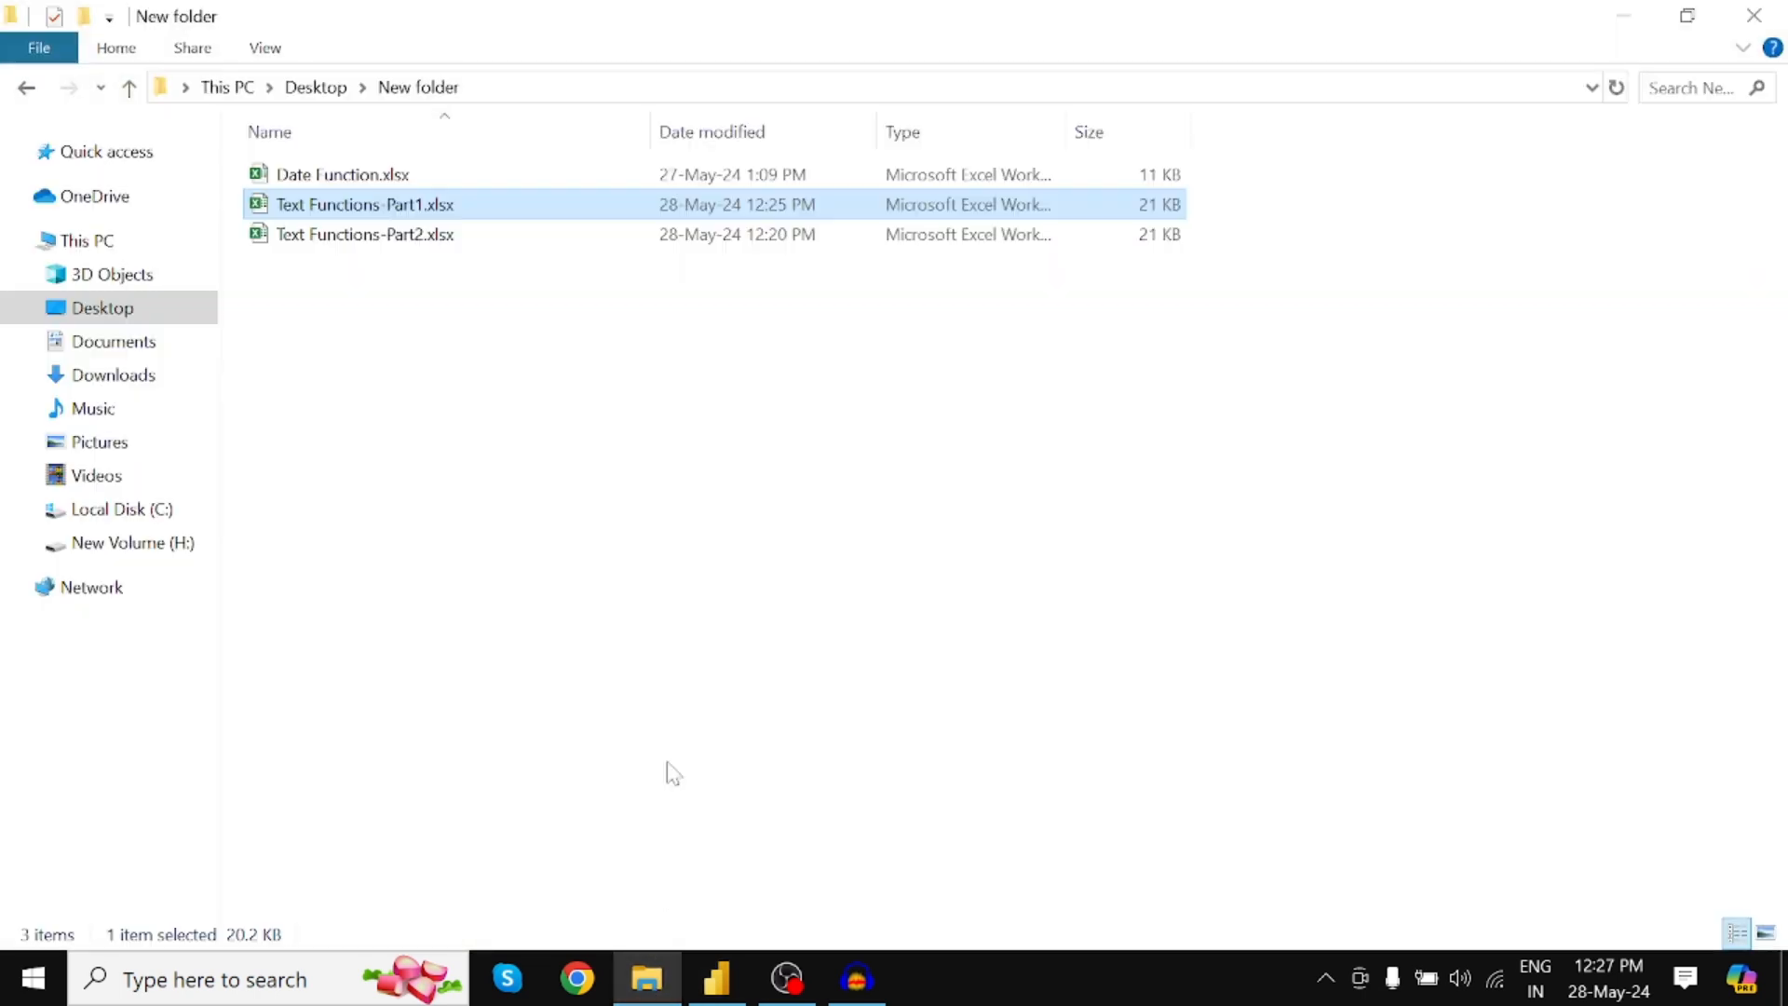
{"action": "key", "text": "Up"}
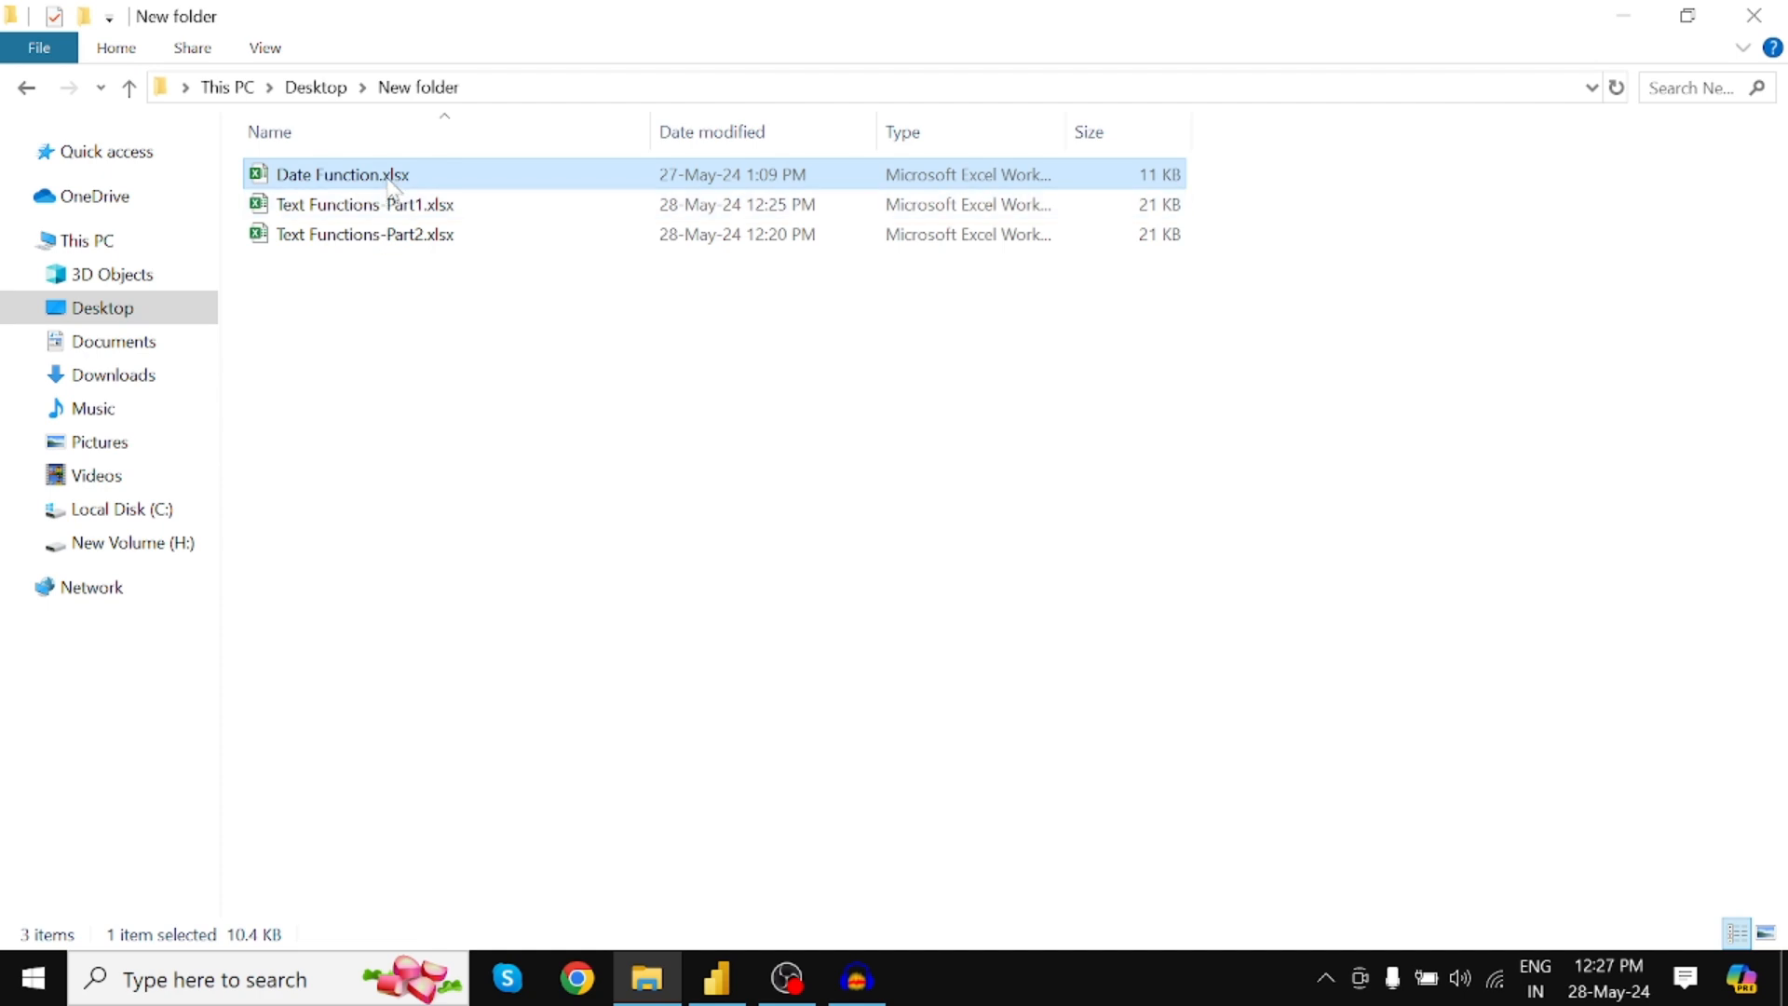
{"action": "left_click", "coordinate": [380, 211]}
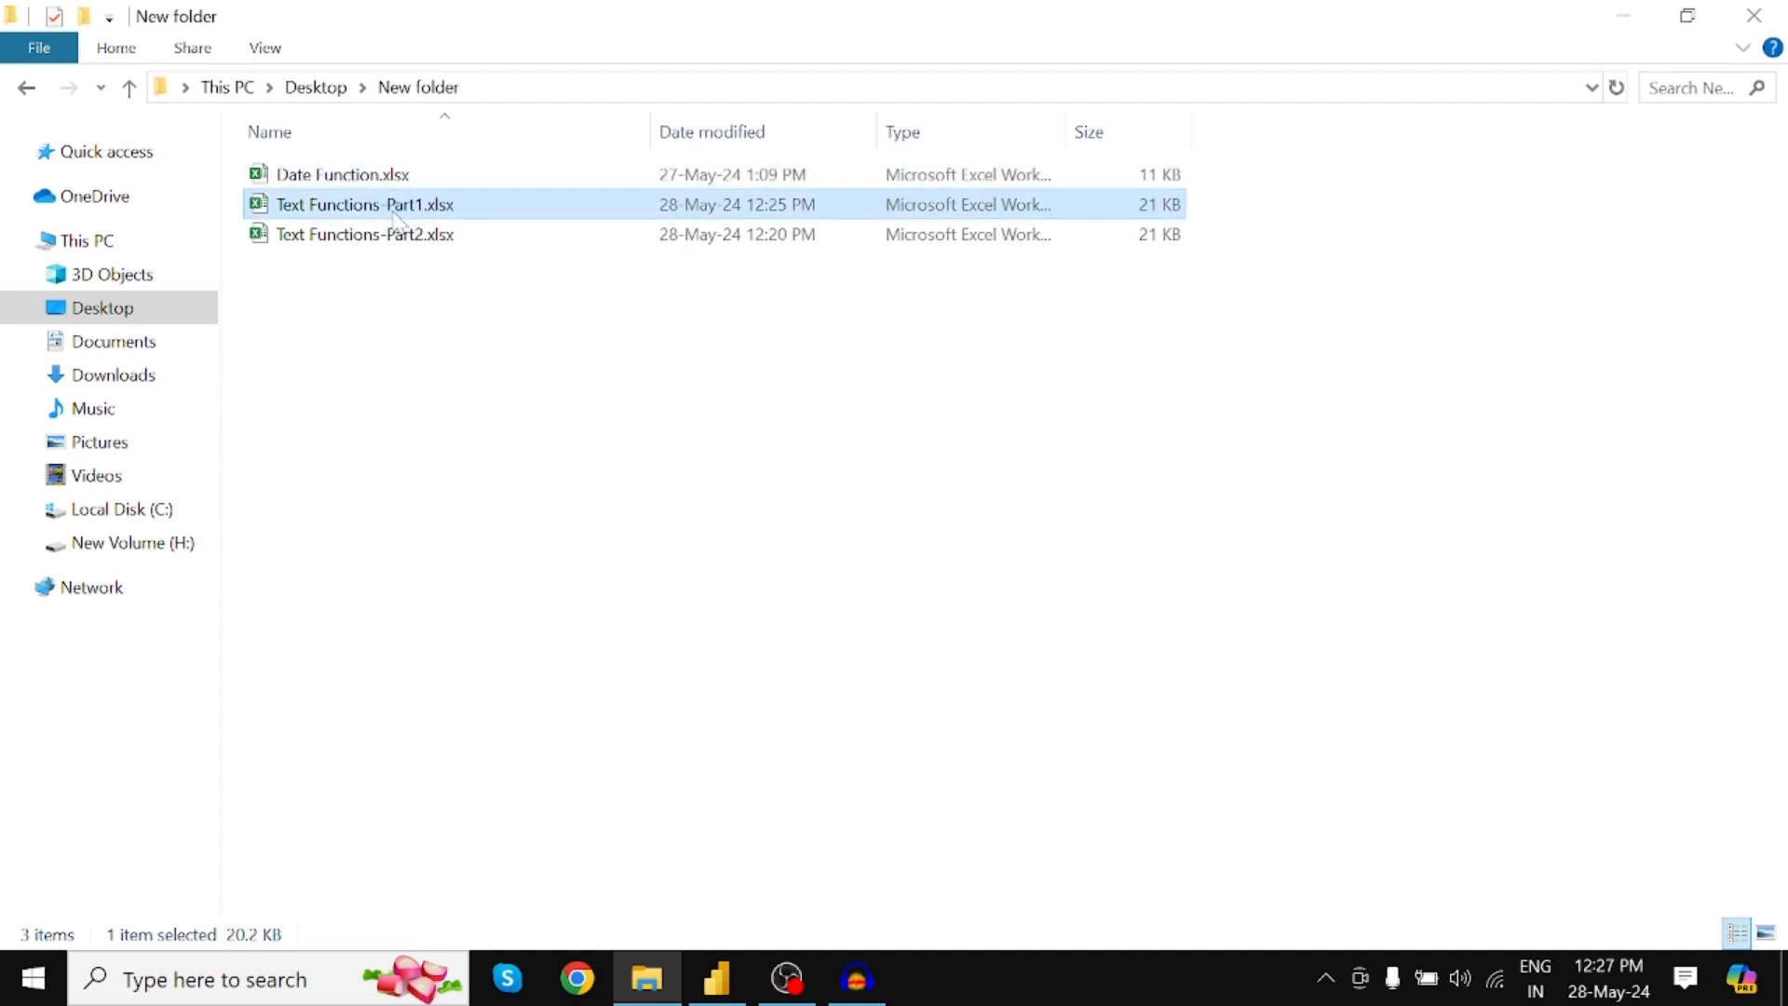
{"action": "double_click", "coordinate": [410, 209]}
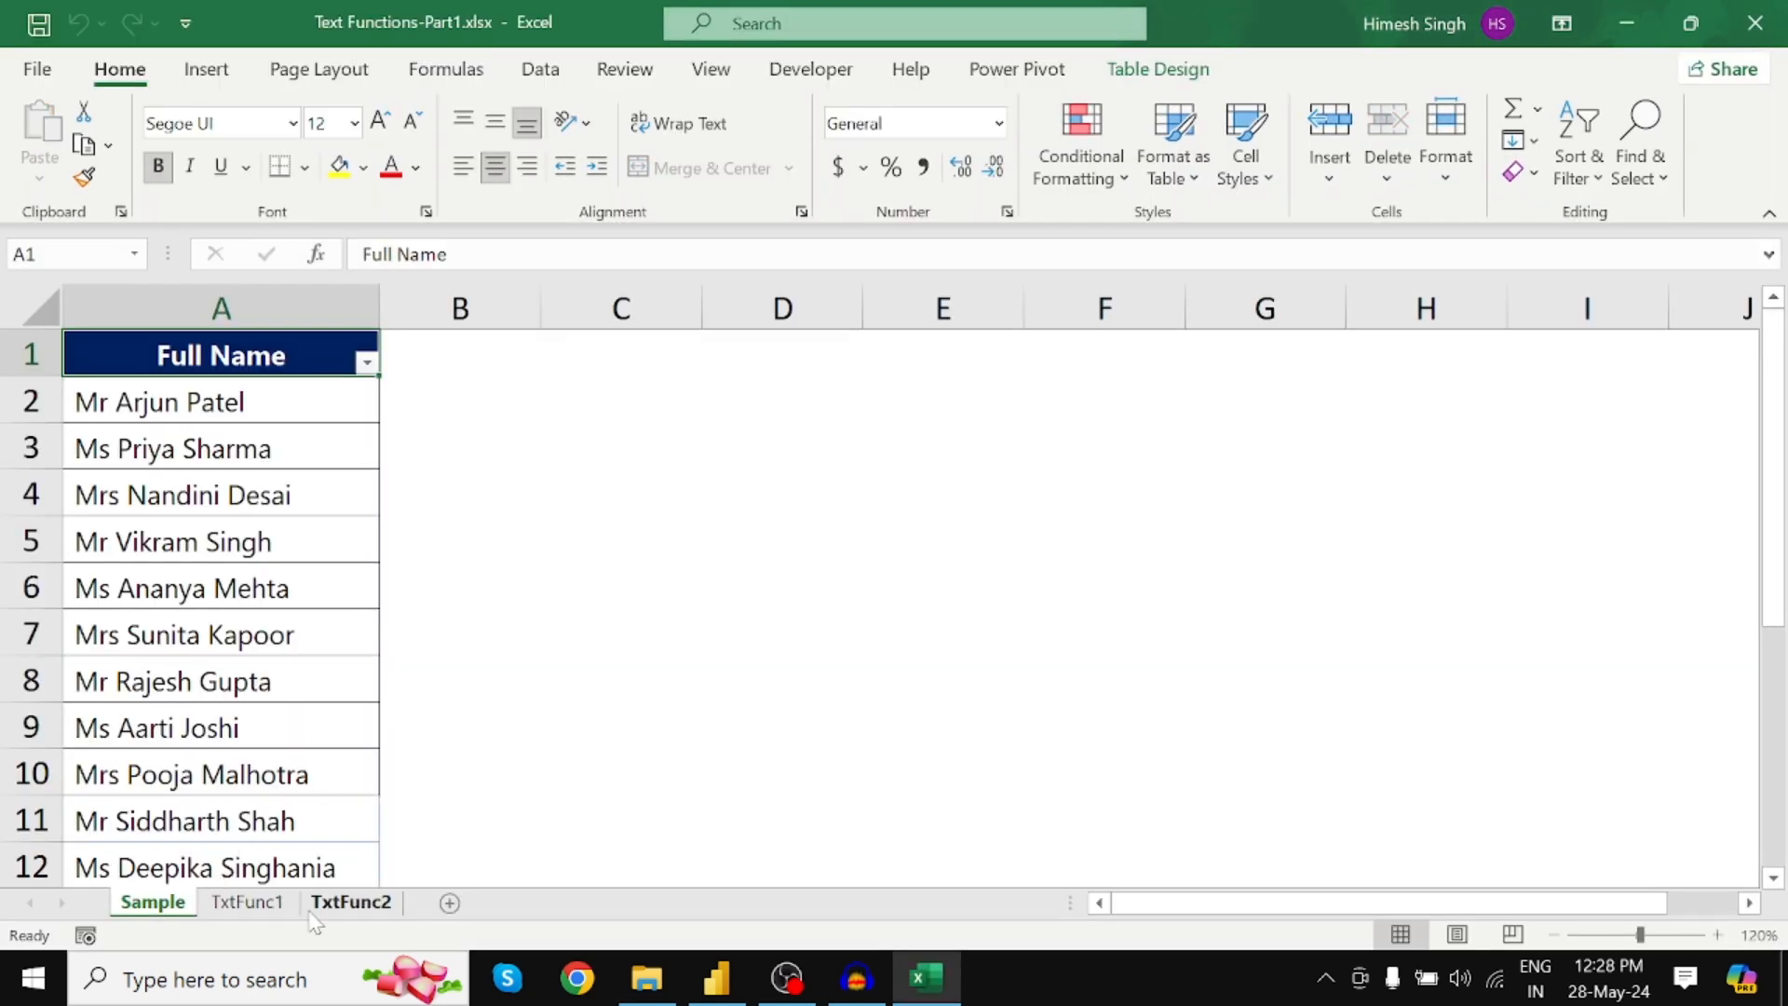
Inspect the Sample, TxtFunc1 and TxtFunc2 sheets, ending on TxtFunc2's Product ID codes
{"action": "left_click", "coordinate": [255, 911]}
{"action": "left_click", "coordinate": [368, 905]}
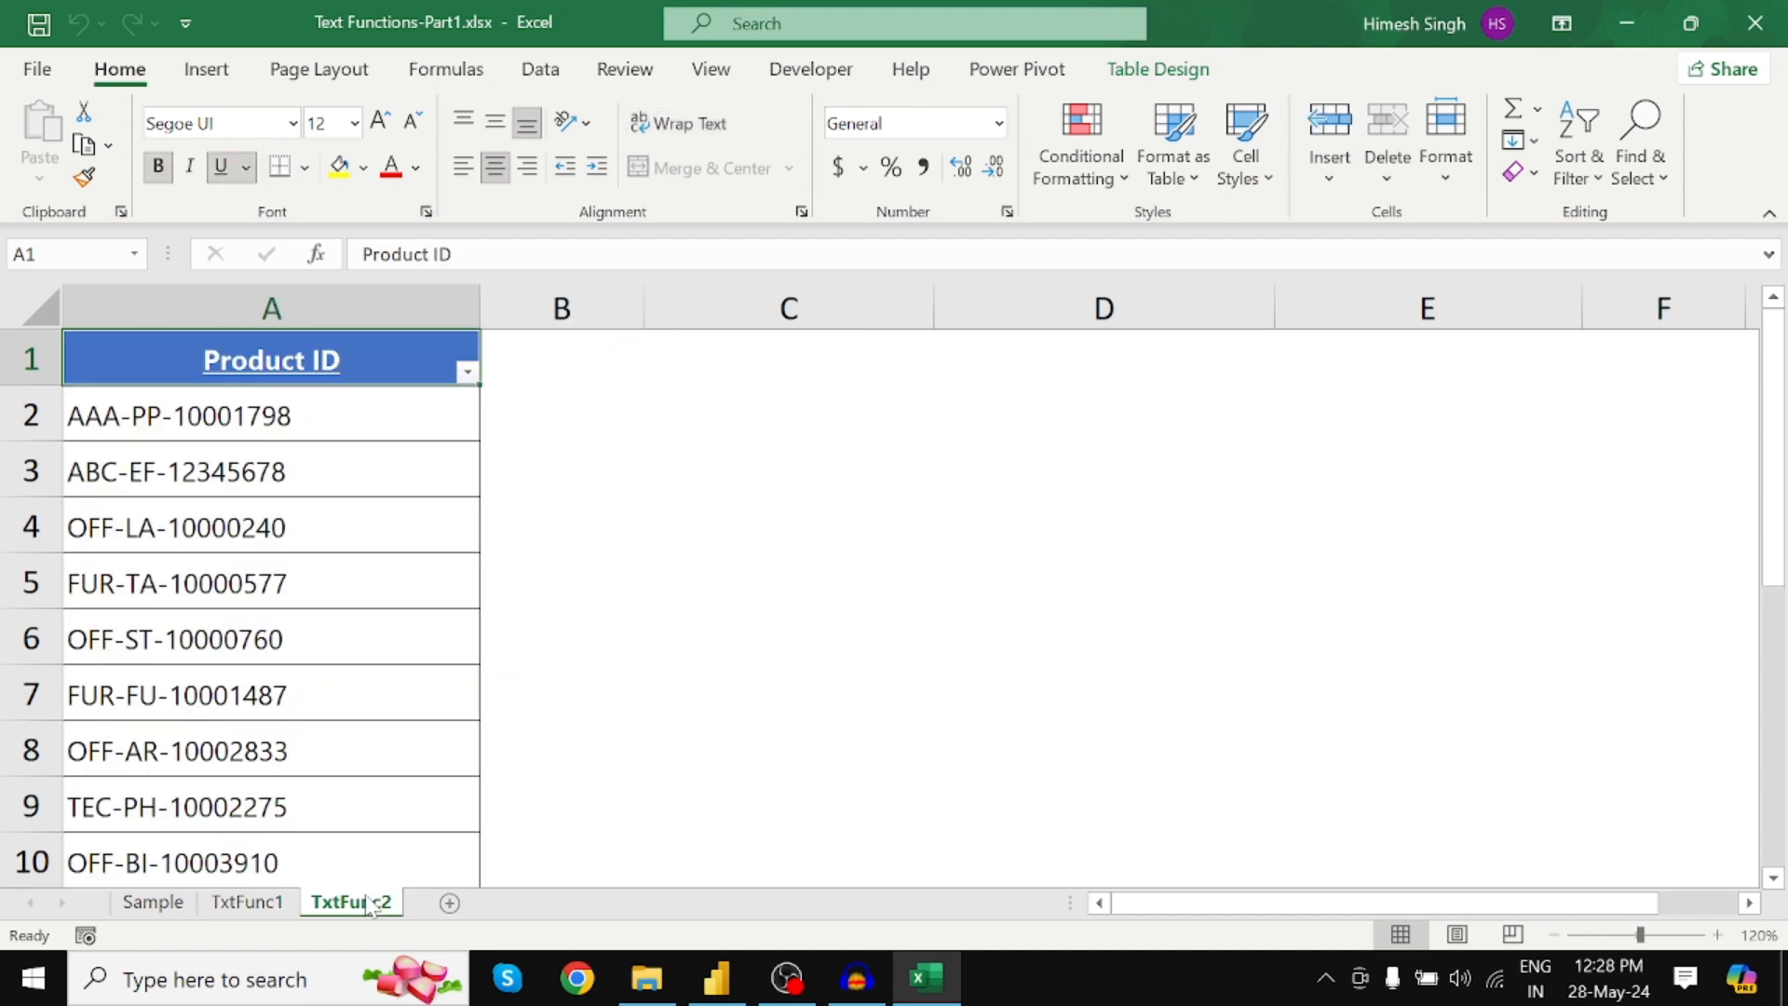
{"action": "left_click", "coordinate": [154, 908]}
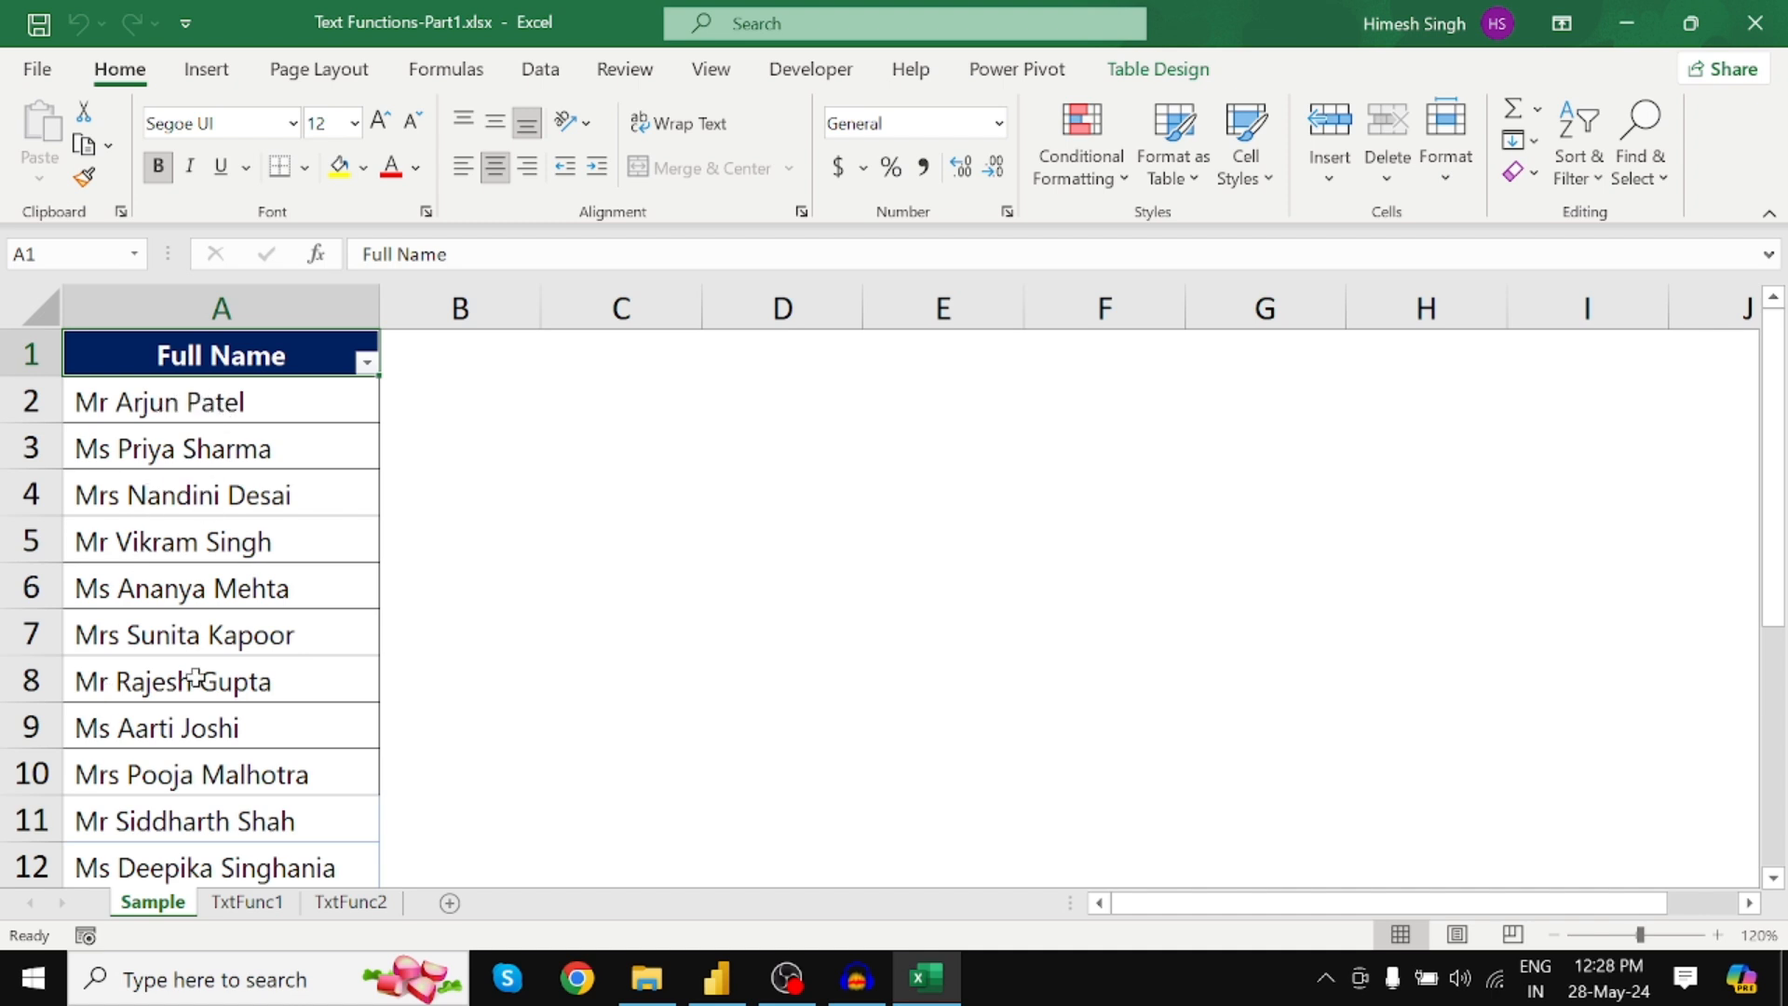
{"action": "left_click", "coordinate": [248, 904]}
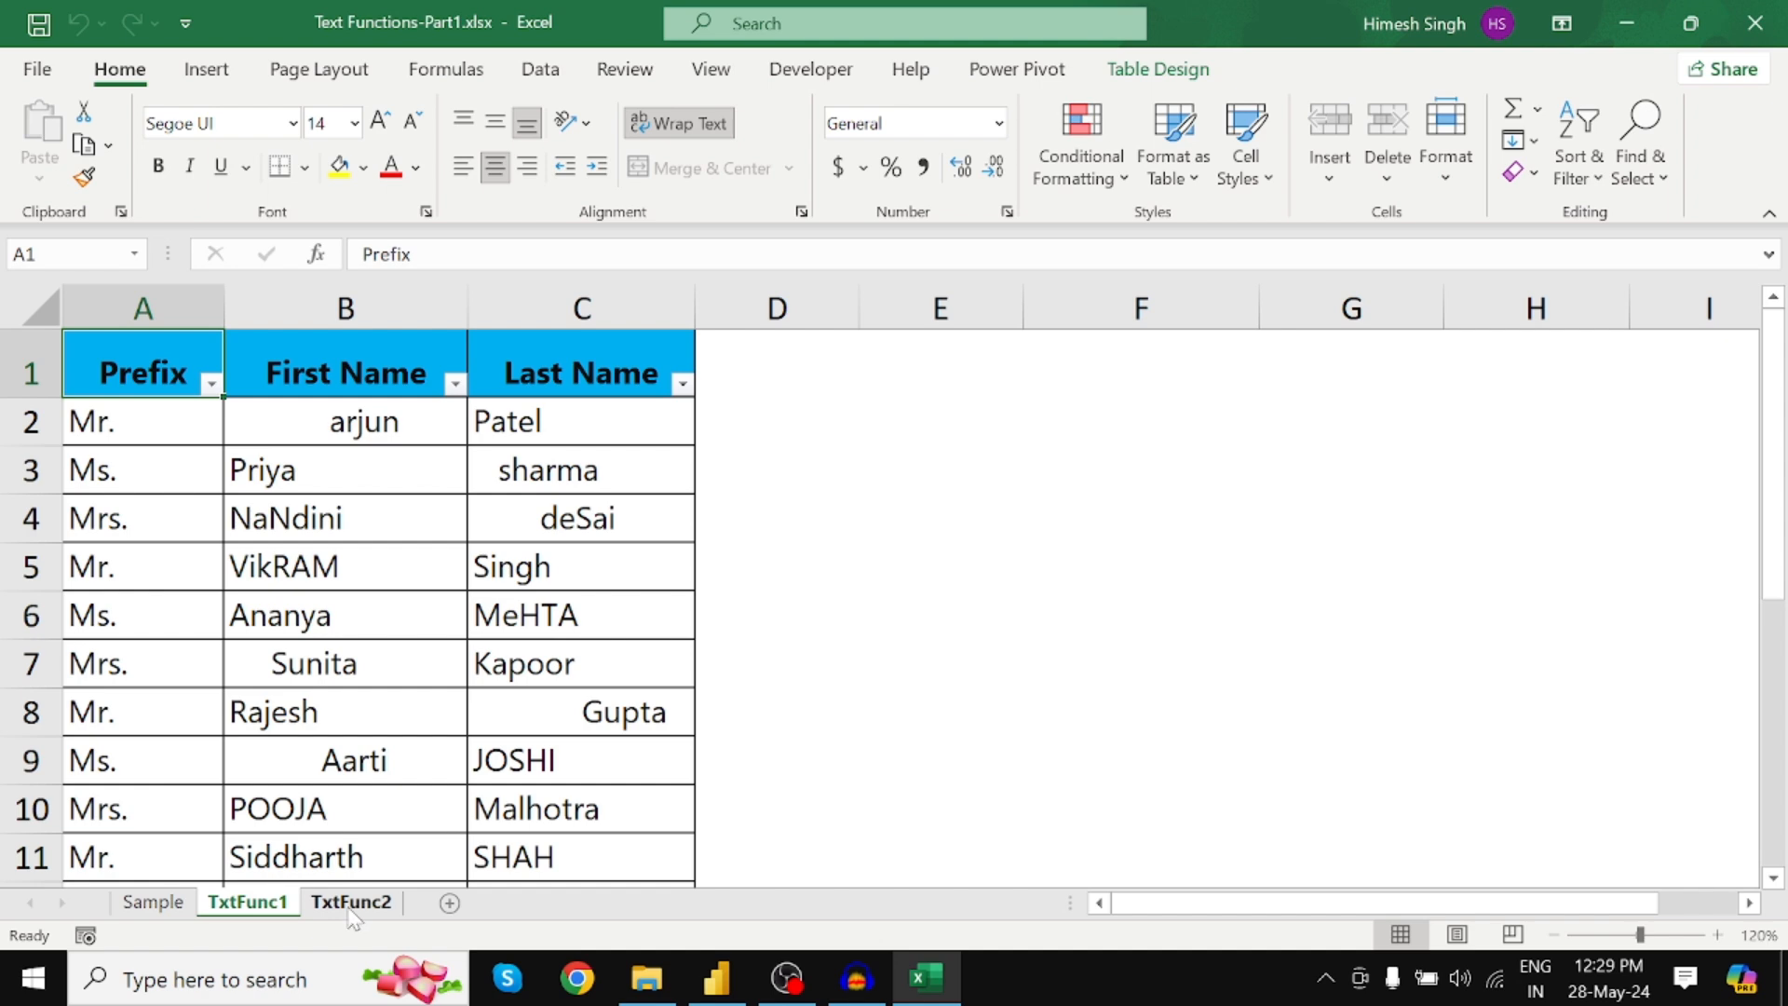
{"action": "left_click", "coordinate": [351, 904]}
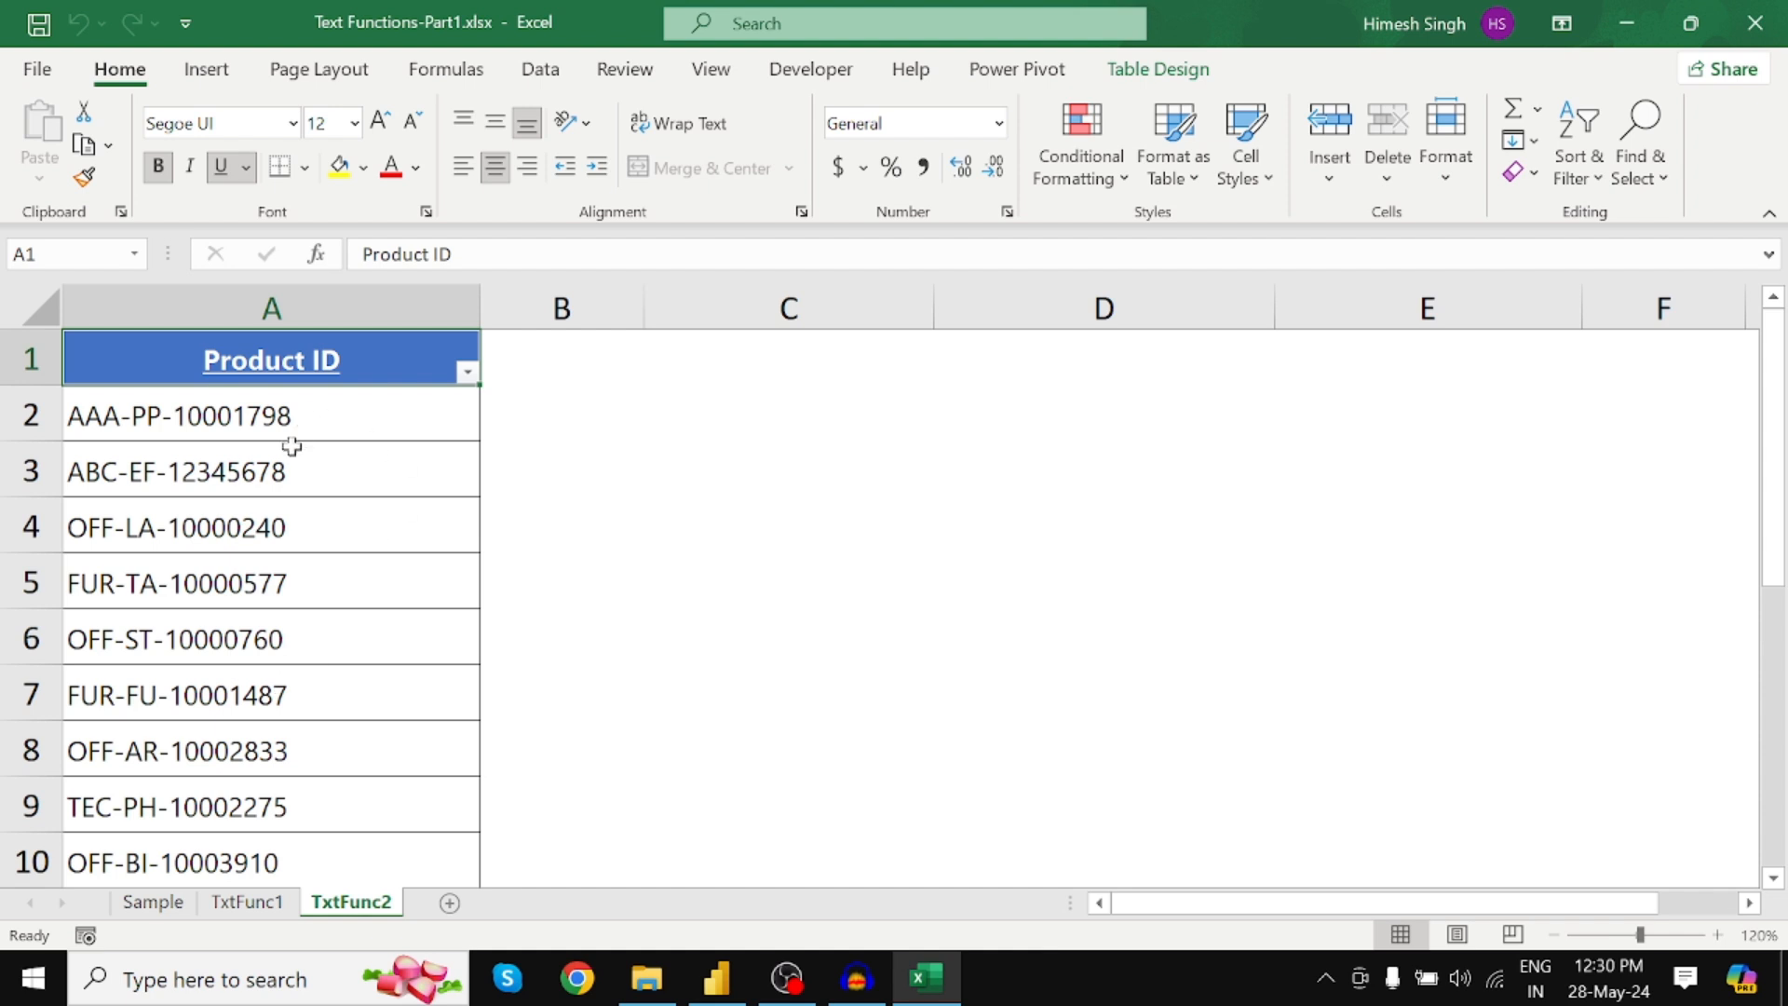
Confirm the Product ID table is named TxtFunc2 in Table Design, then return to Power BI Desktop
{"action": "left_click", "coordinate": [314, 509]}
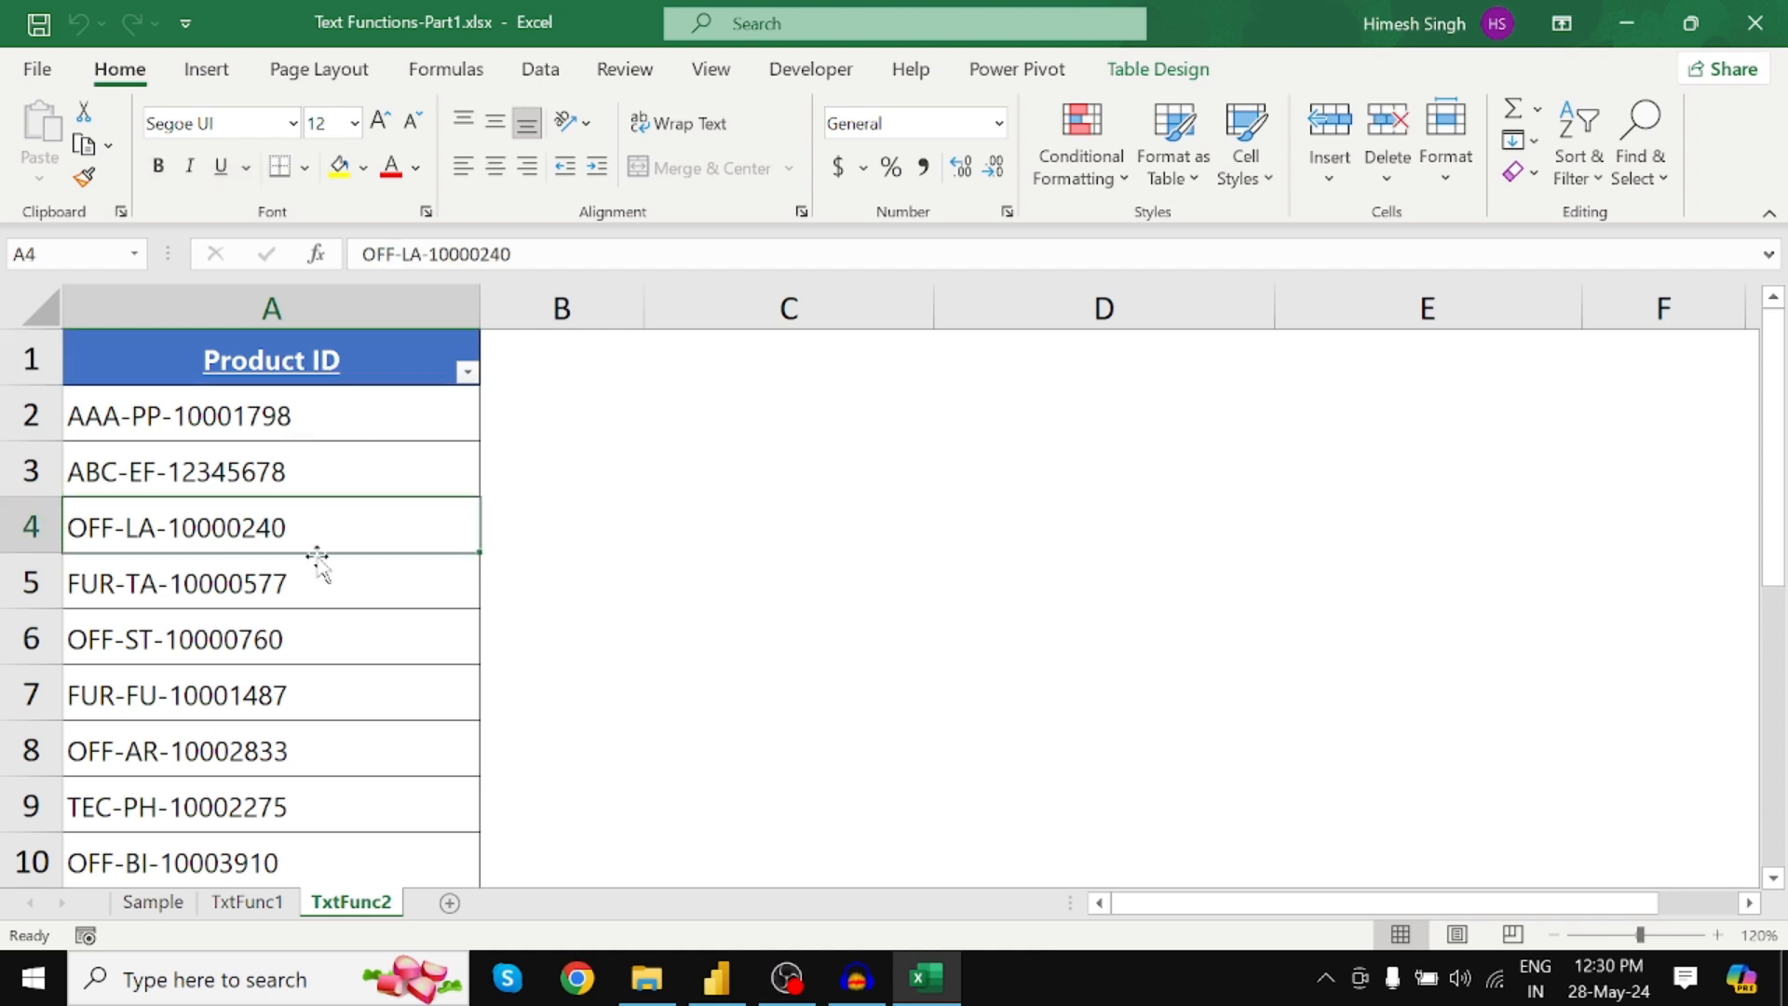
{"action": "left_click", "coordinate": [1175, 75]}
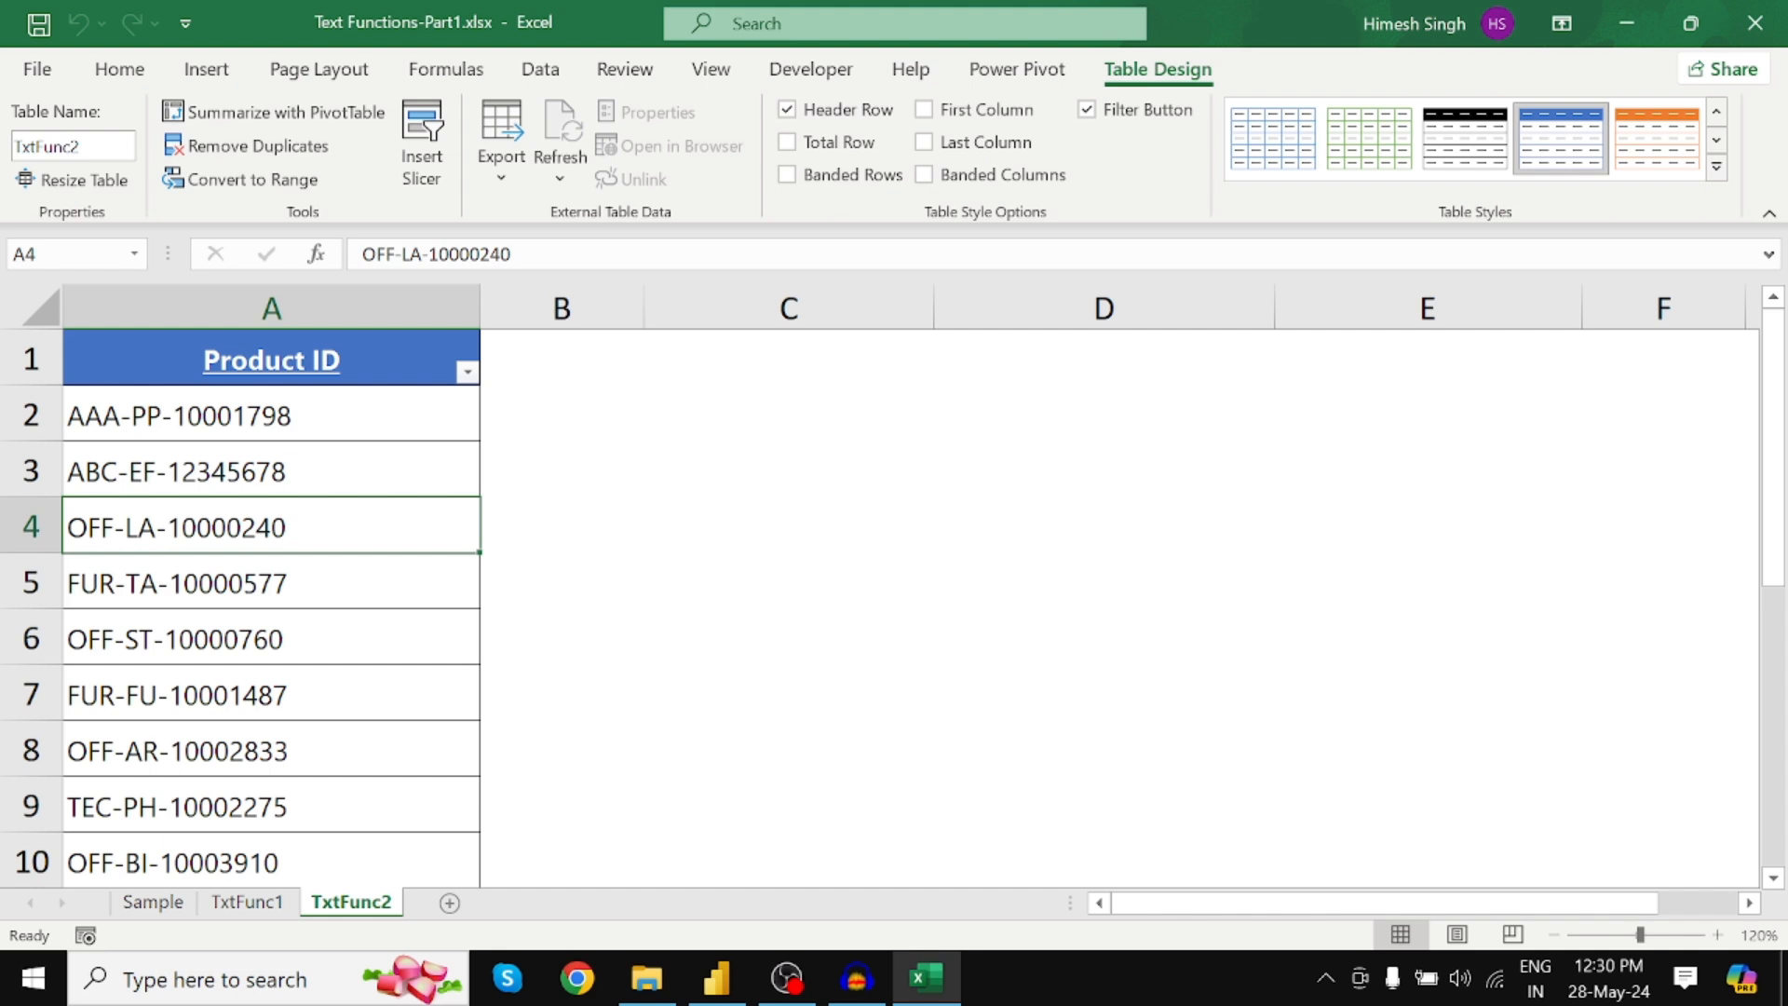
{"action": "left_click", "coordinate": [41, 146]}
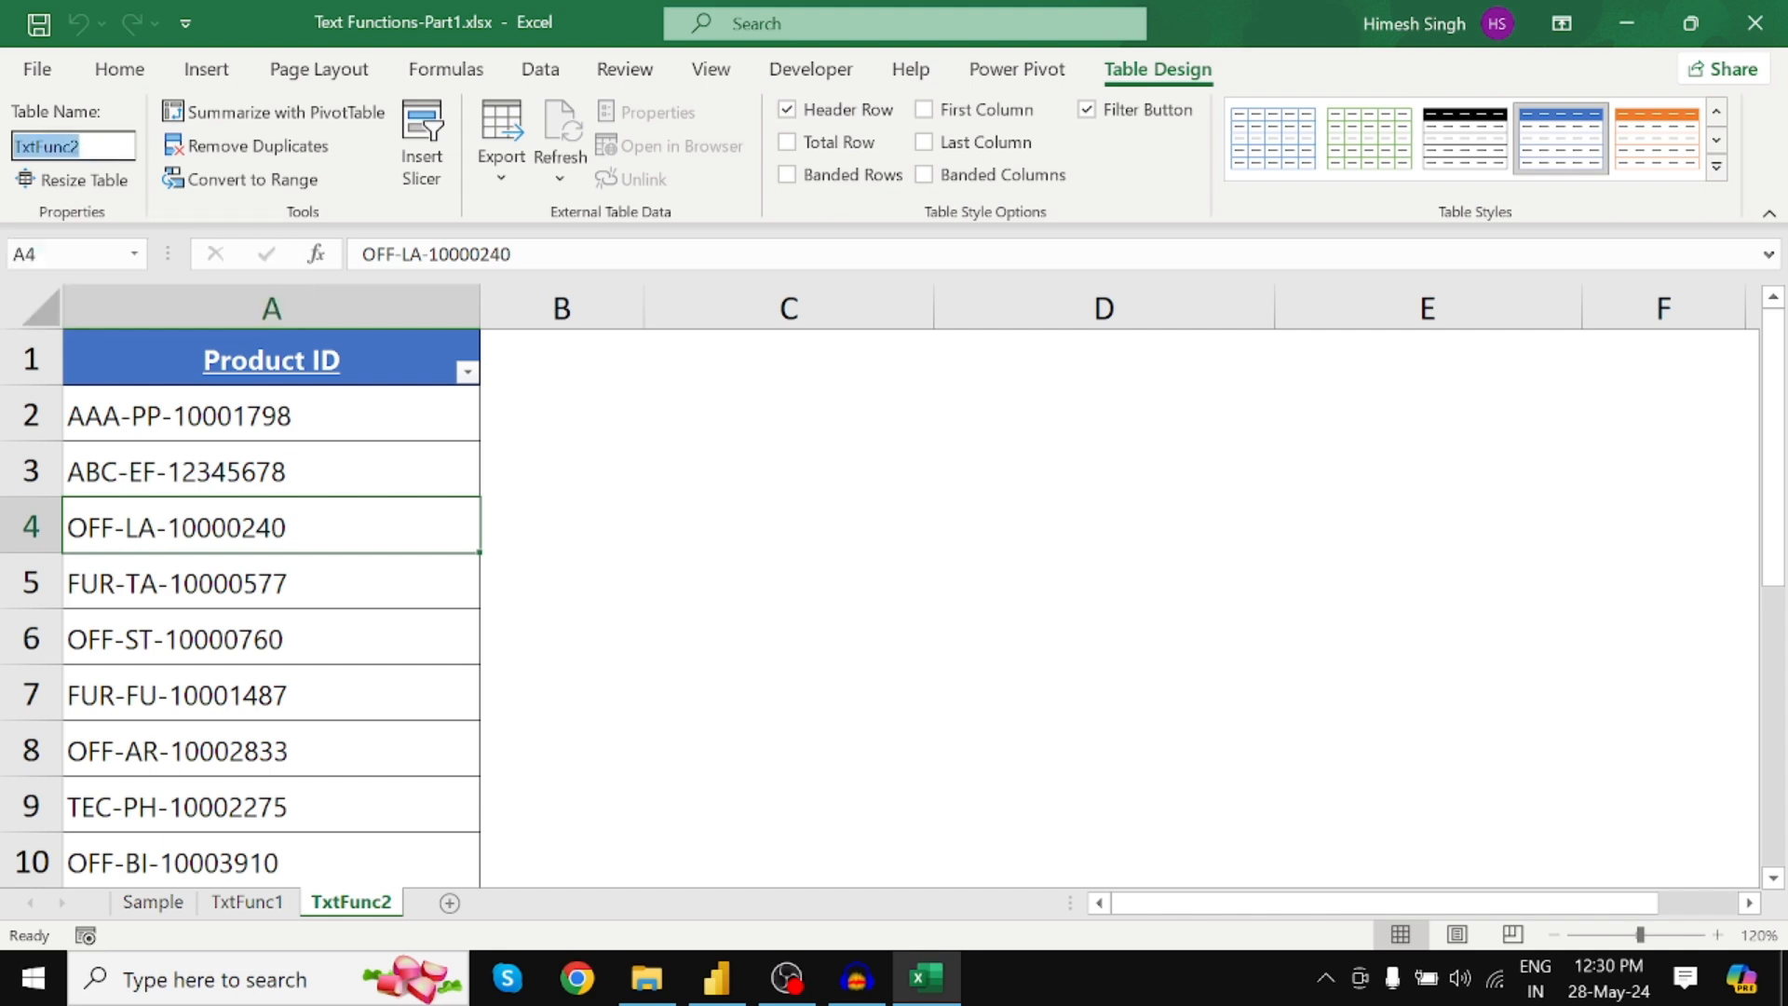
{"action": "left_click", "coordinate": [234, 908]}
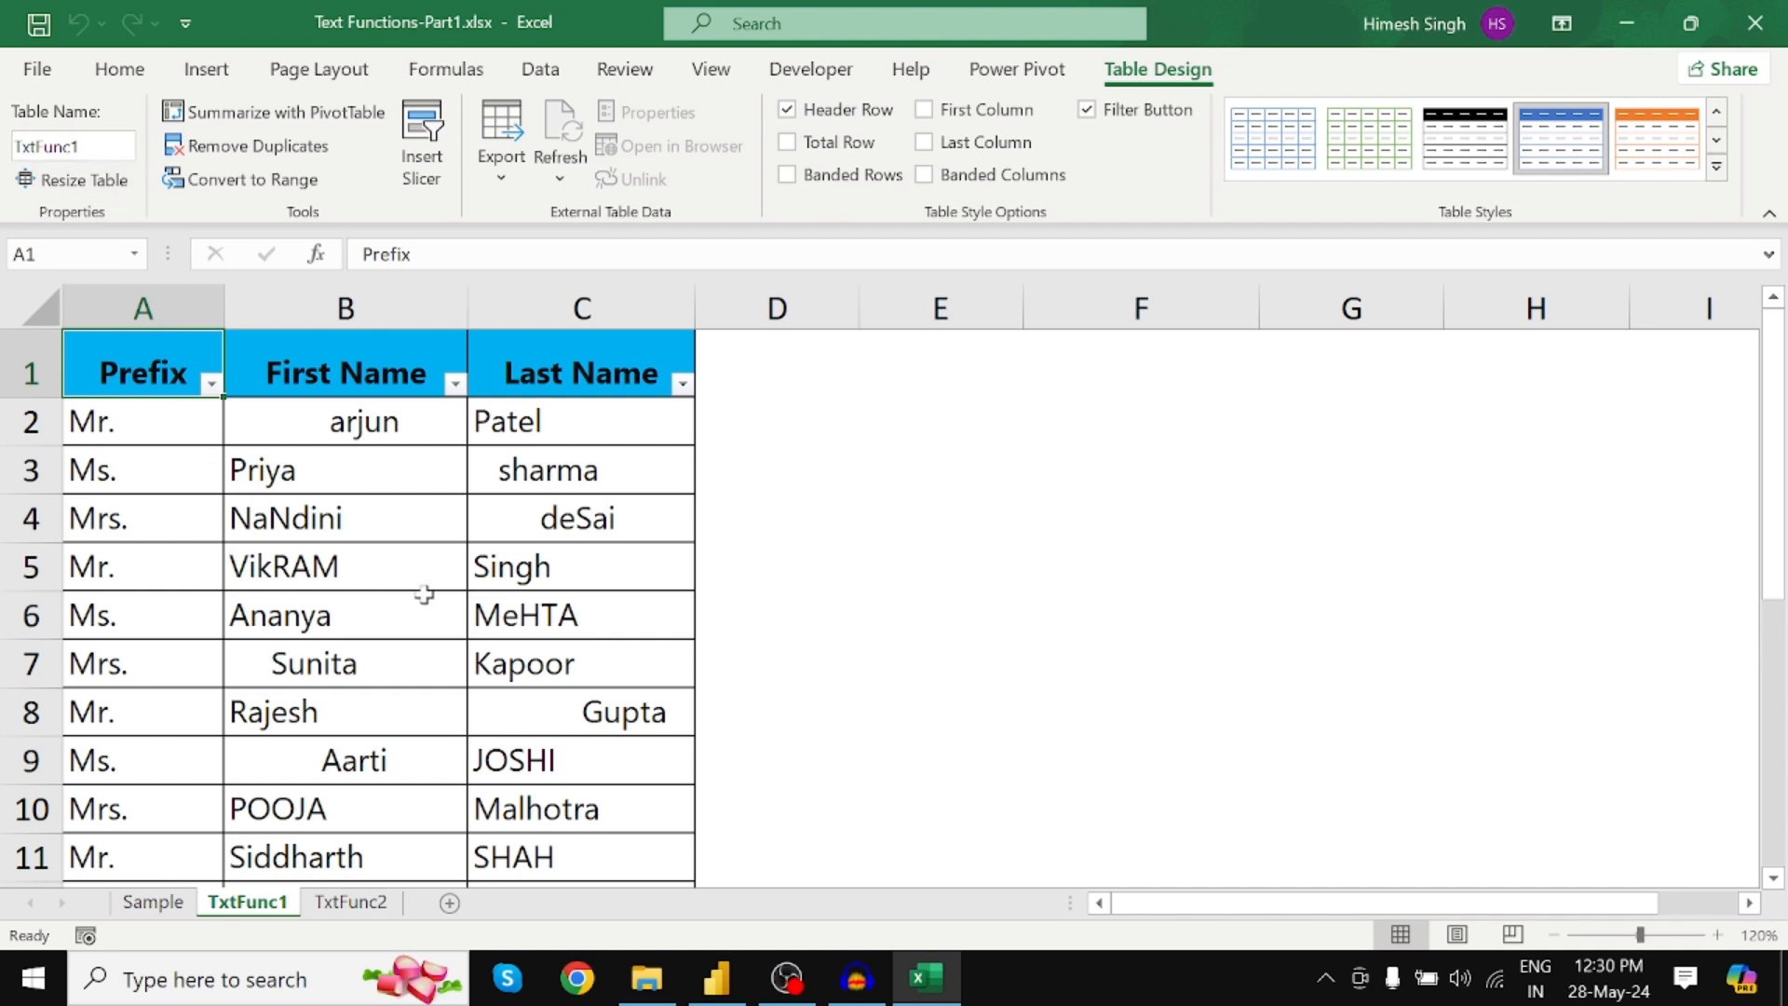
{"action": "left_click", "coordinate": [717, 998]}
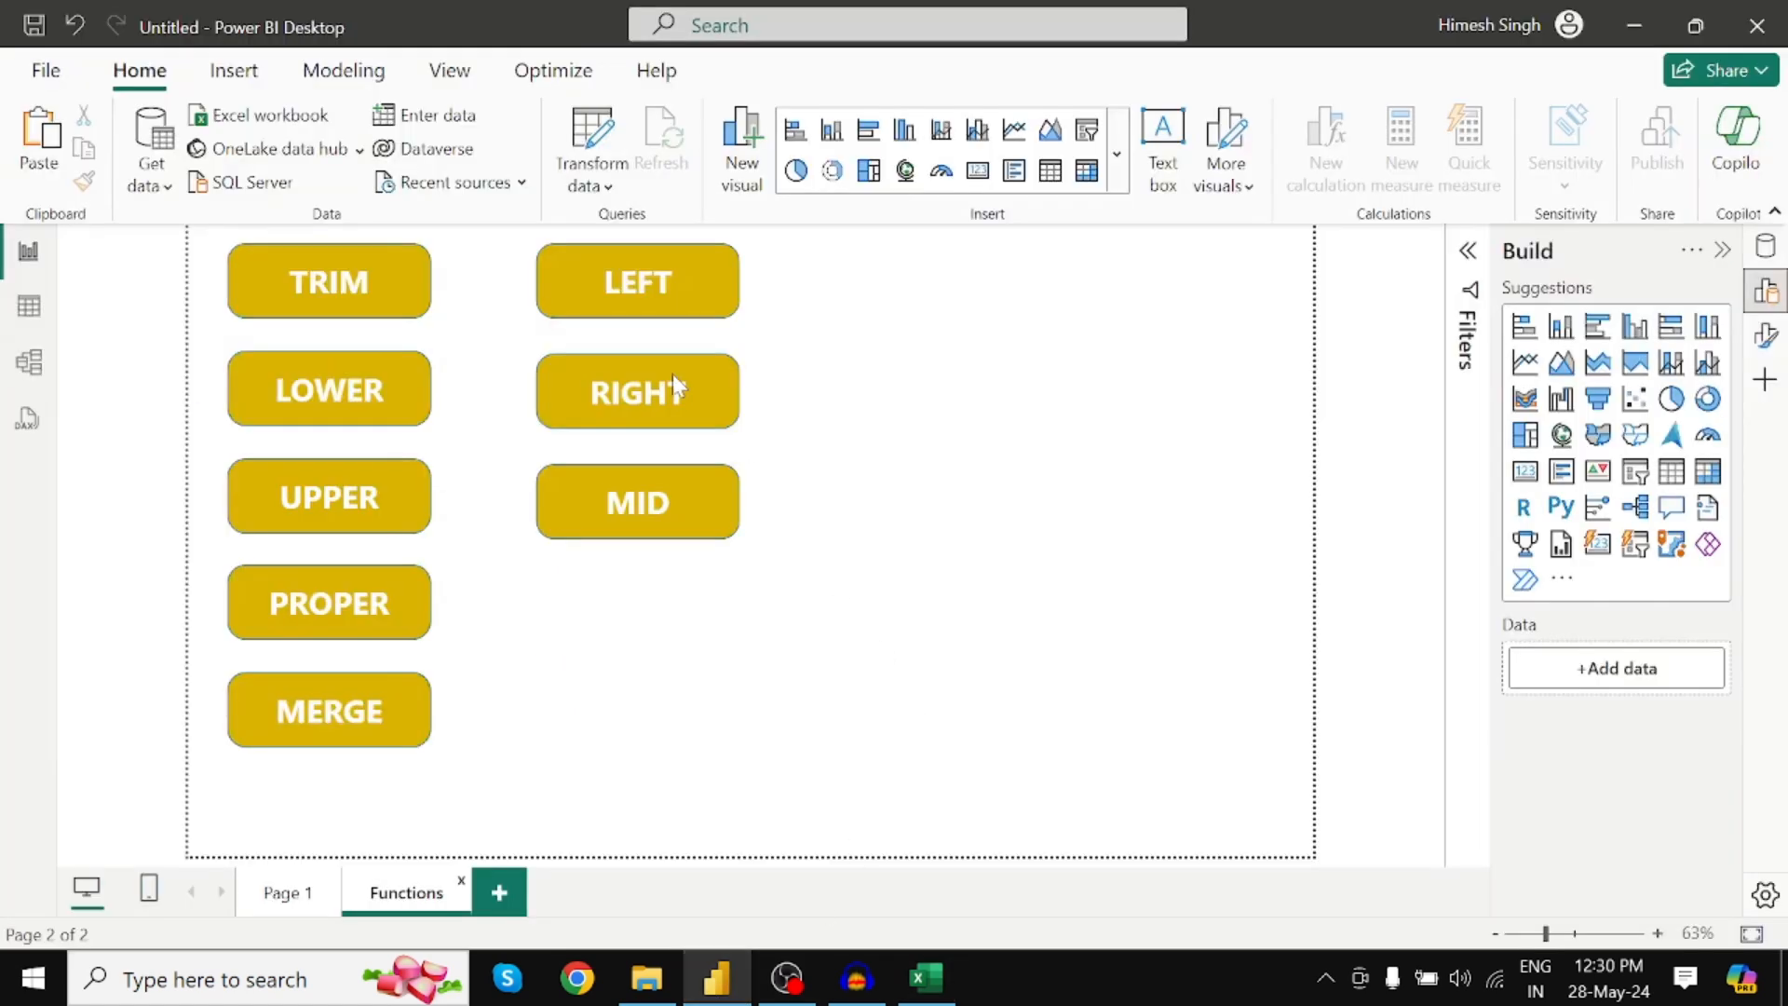
Import SampleTable, TxtFunc11 and TxtFunc22 from Text Functions-Part1.xlsx and choose Transform Data
{"action": "left_click", "coordinate": [258, 124]}
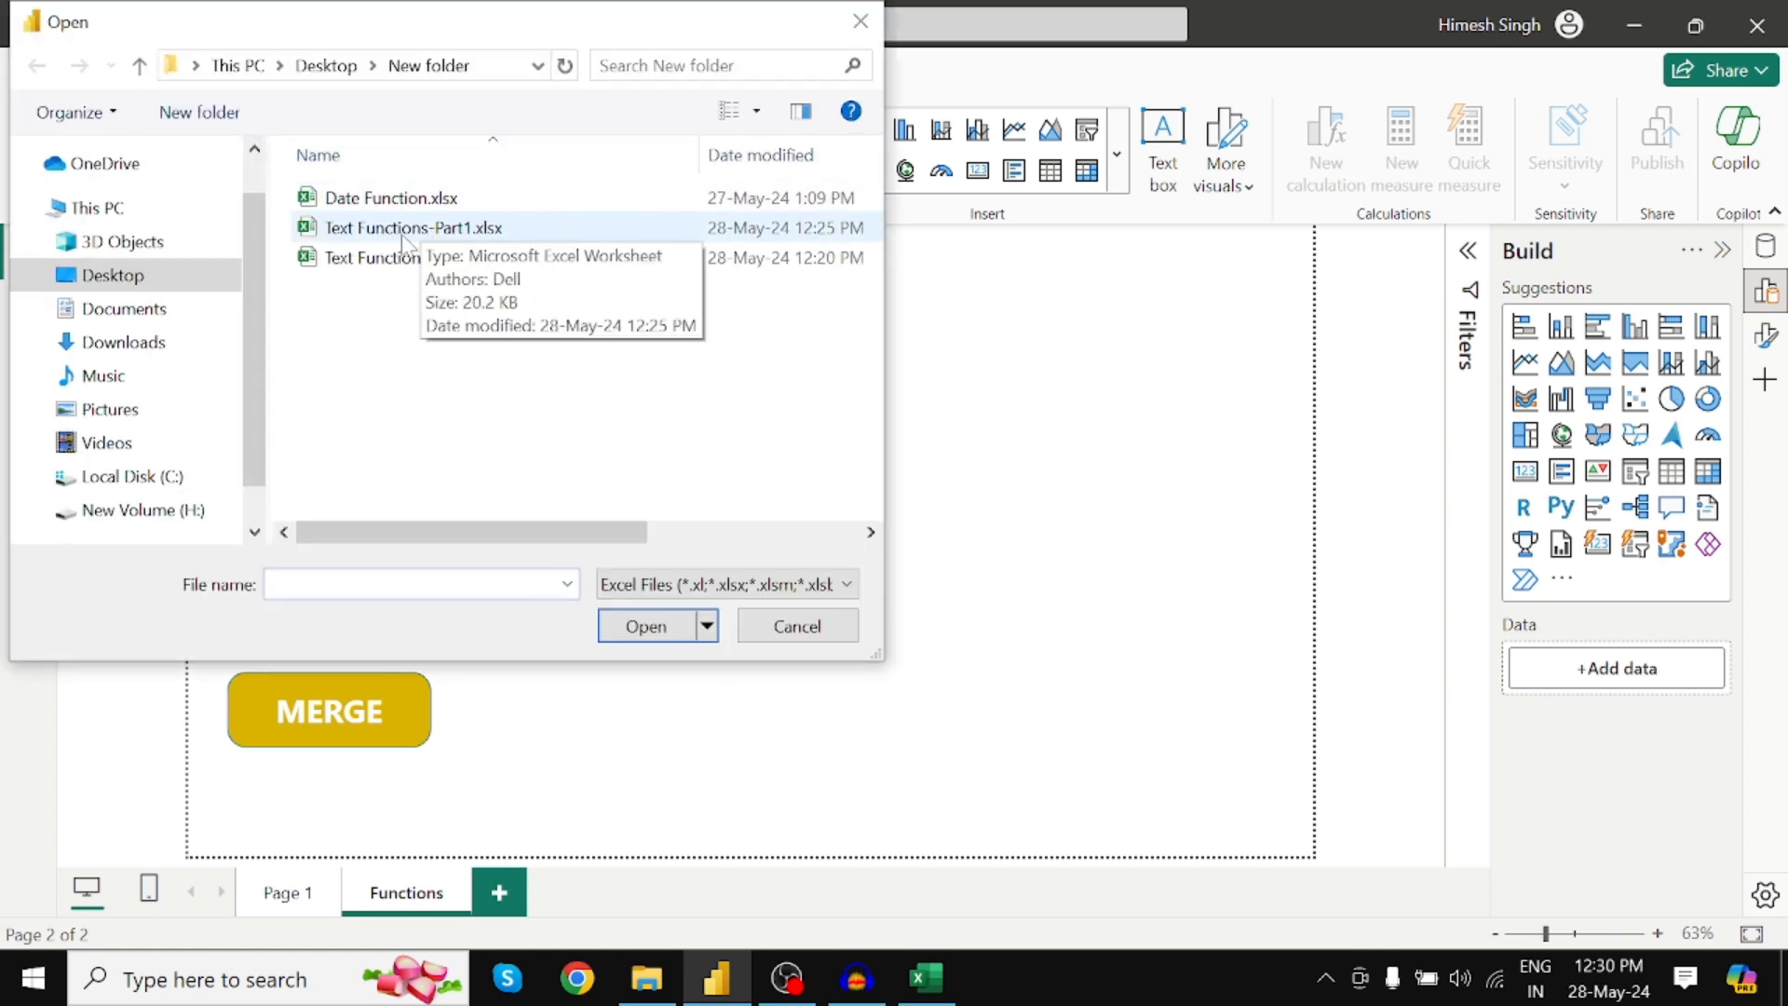
{"action": "left_click", "coordinate": [402, 240]}
{"action": "left_click", "coordinate": [646, 626]}
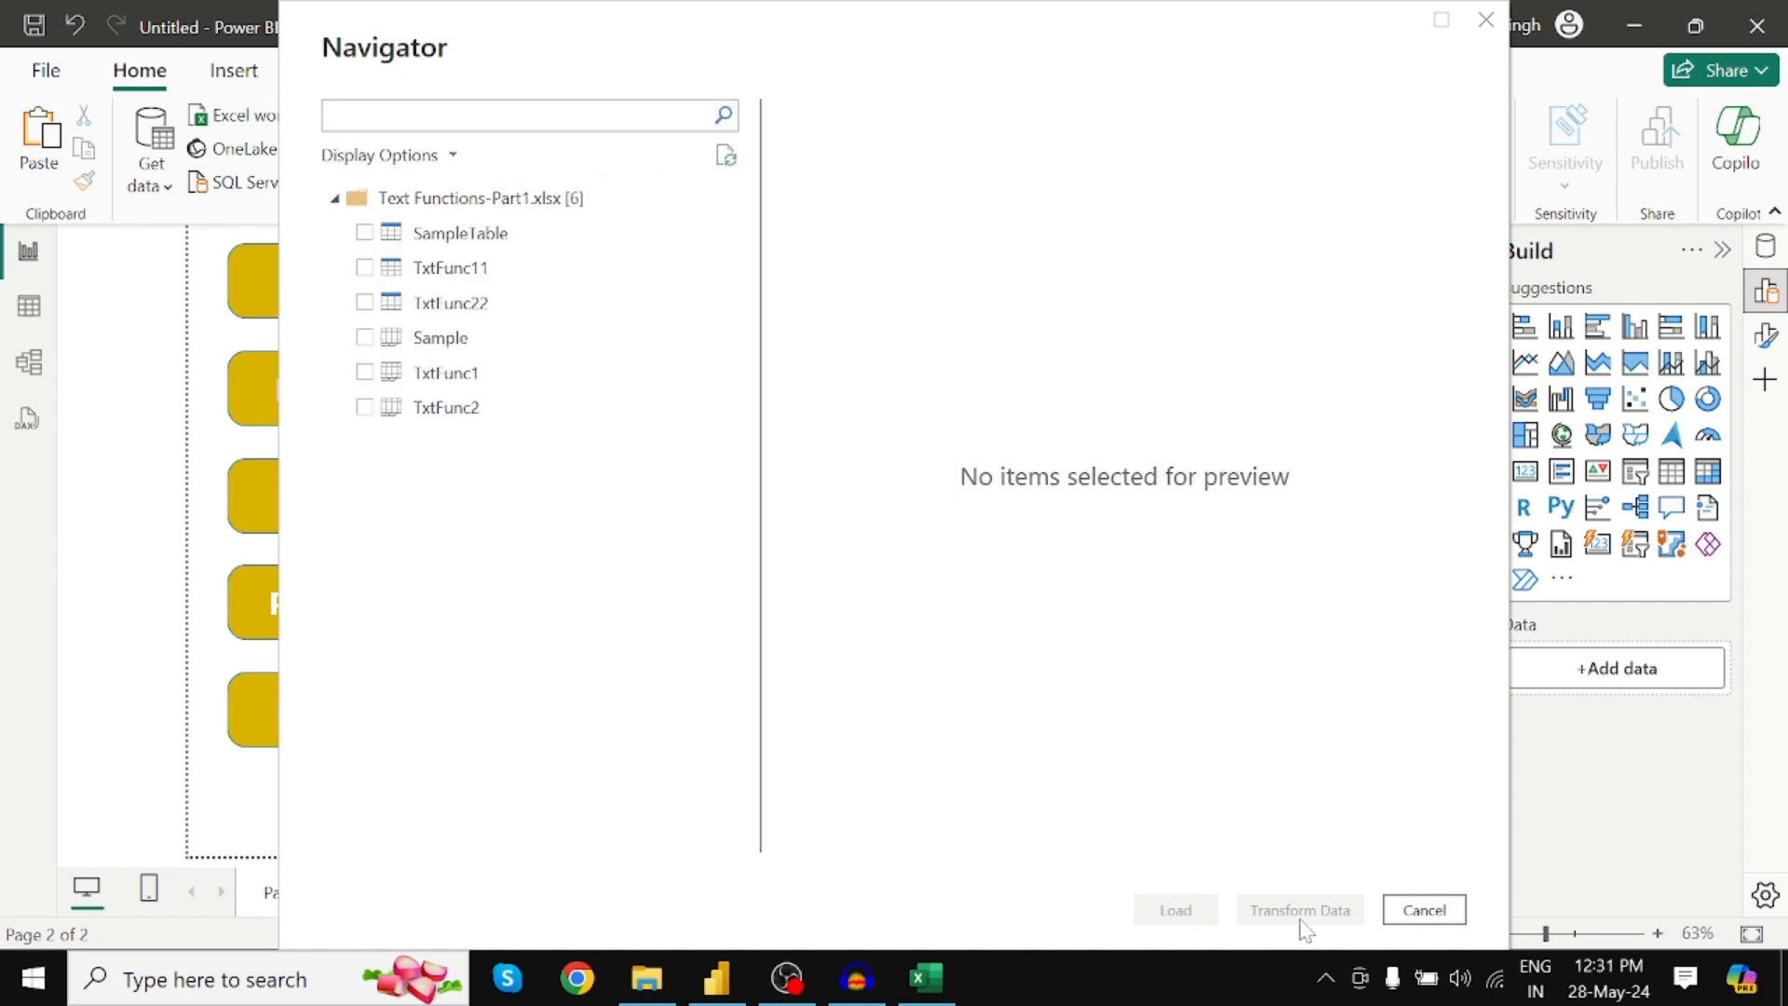
{"action": "left_click", "coordinate": [364, 235]}
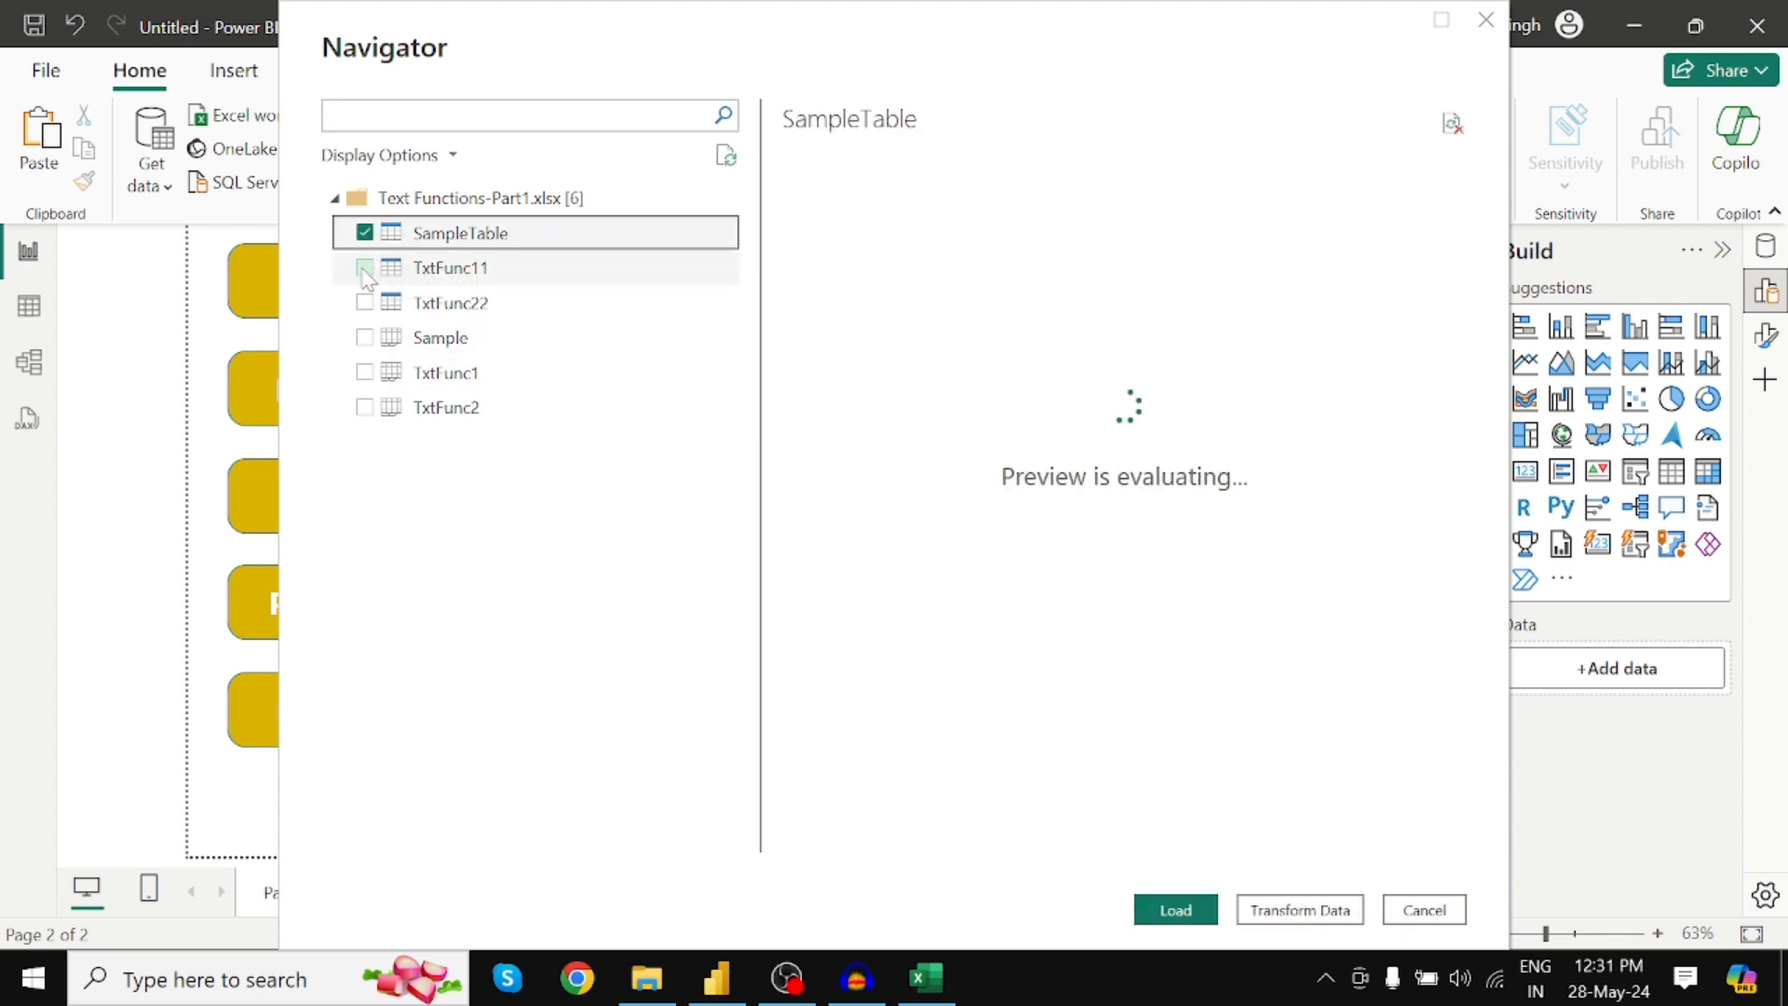
{"action": "left_click", "coordinate": [364, 267]}
{"action": "left_click", "coordinate": [364, 301]}
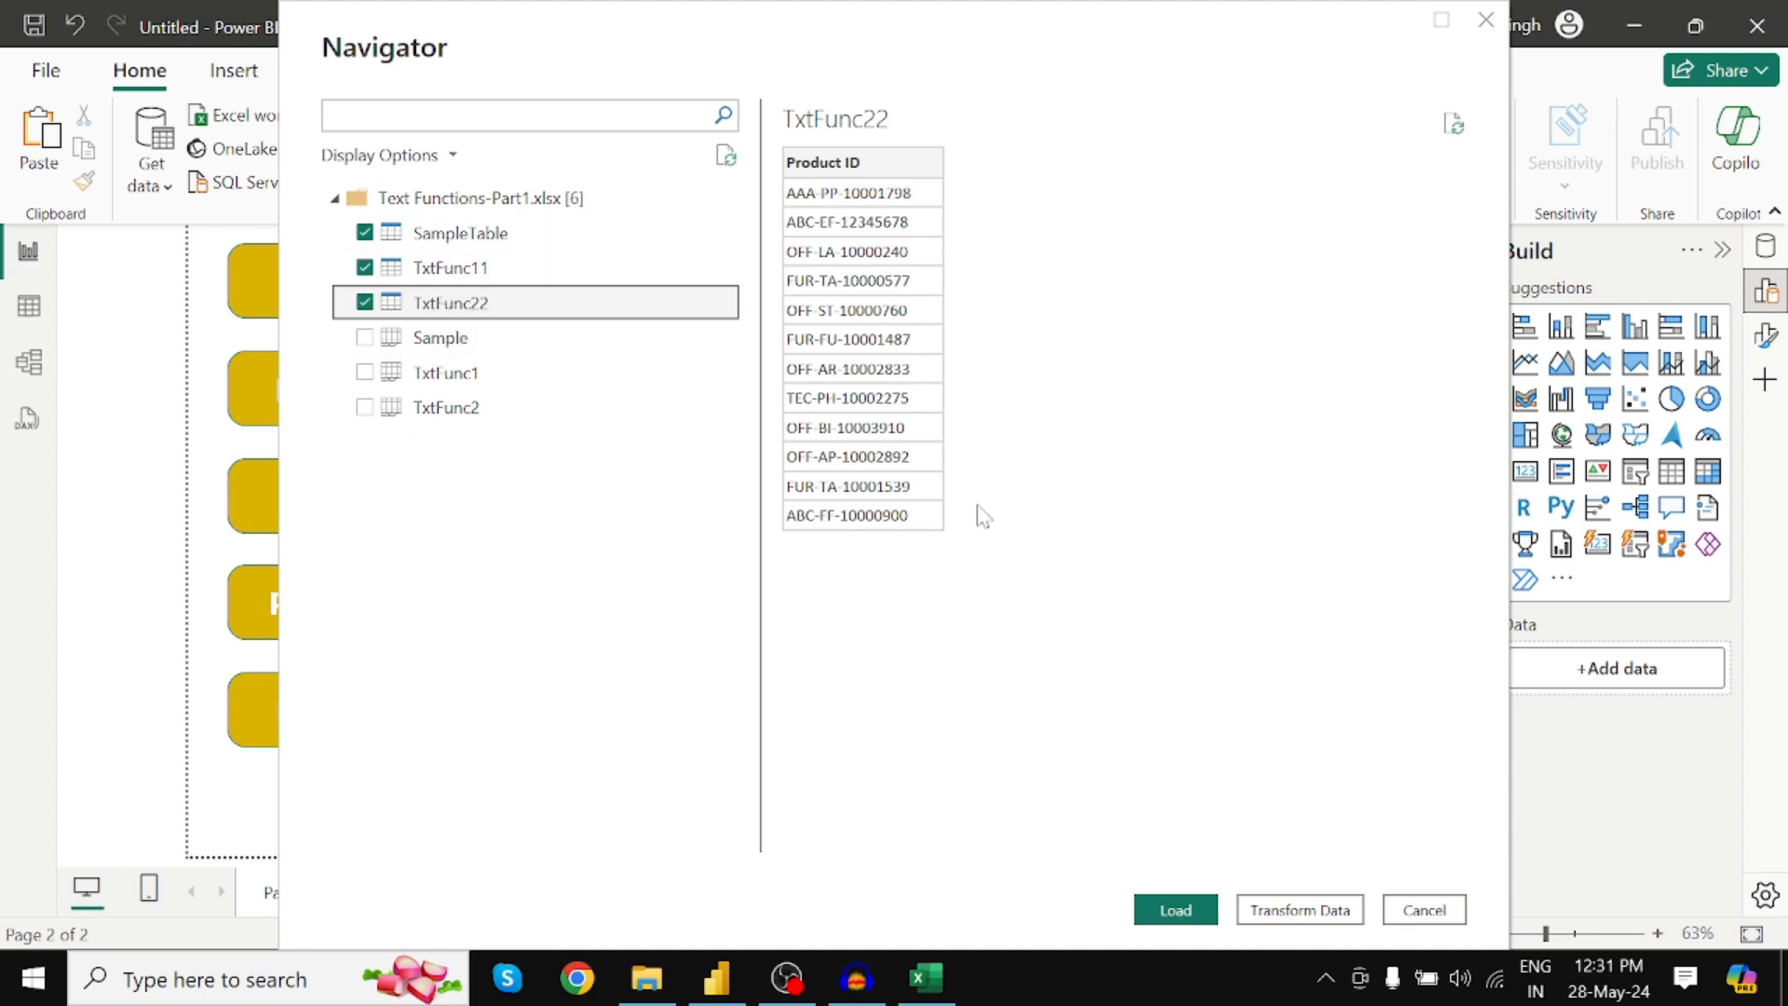
{"action": "left_click", "coordinate": [1309, 913]}
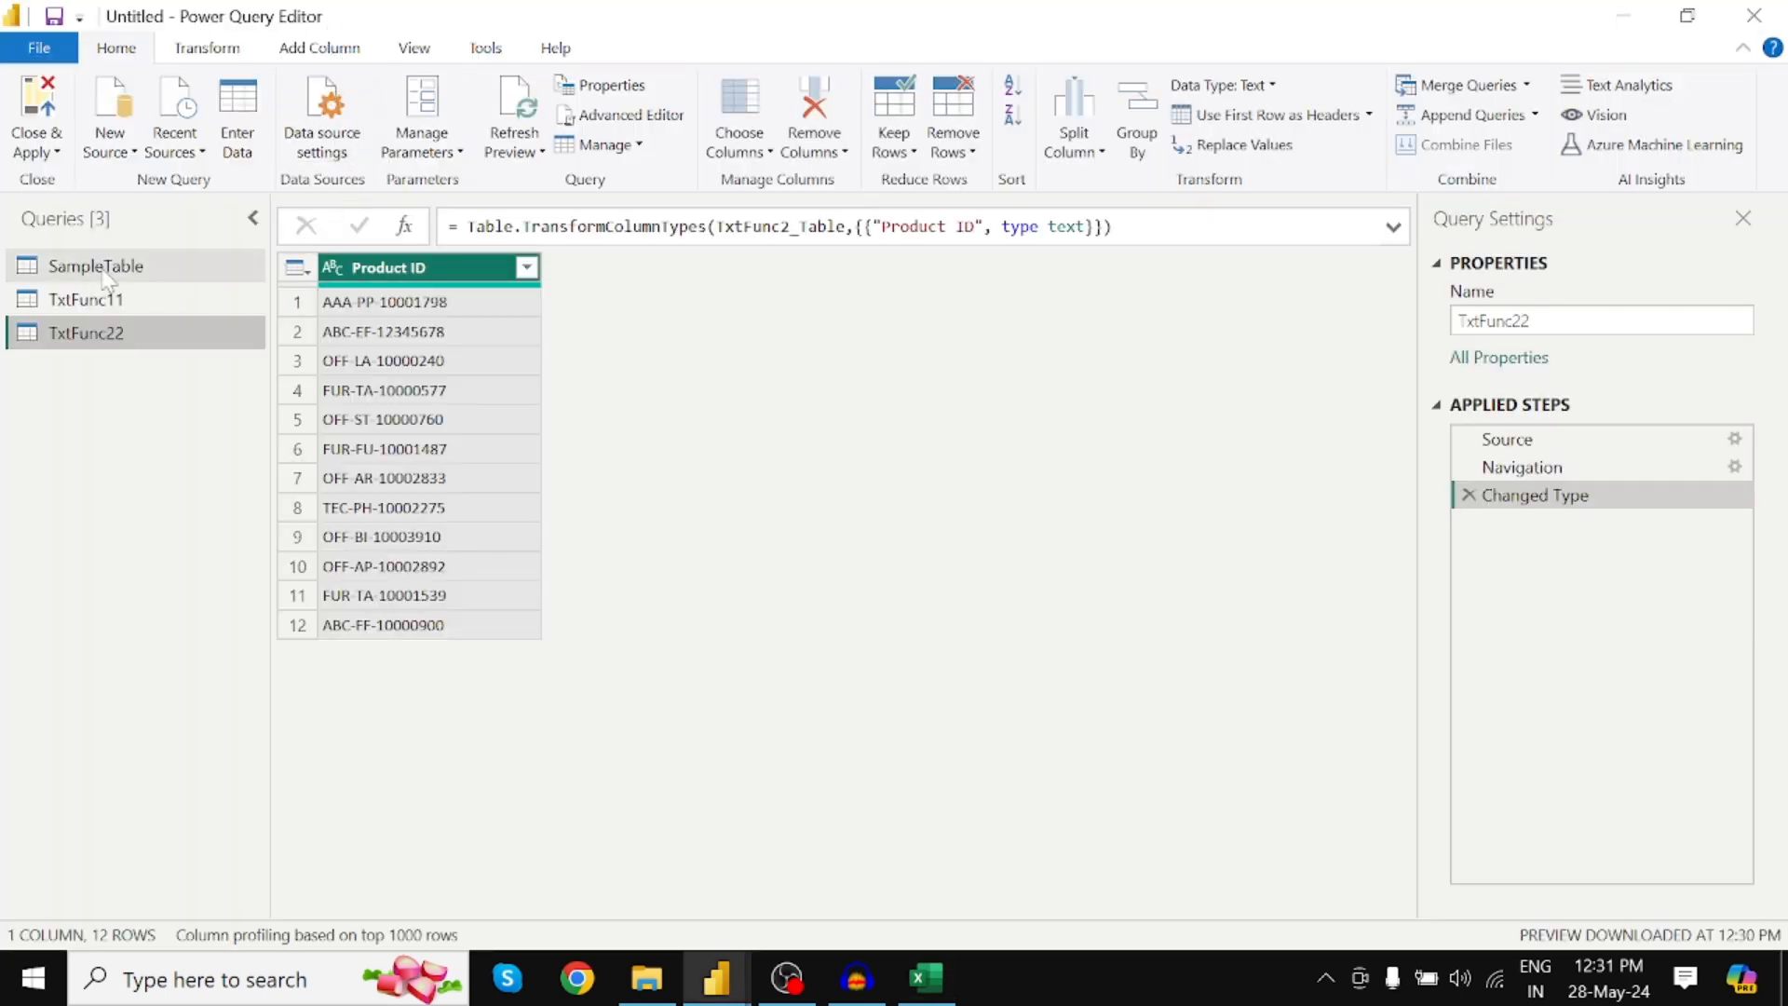
Preview the SampleTable, TxtFunc11 and TxtFunc22 queries in turn
{"action": "left_click", "coordinate": [110, 270]}
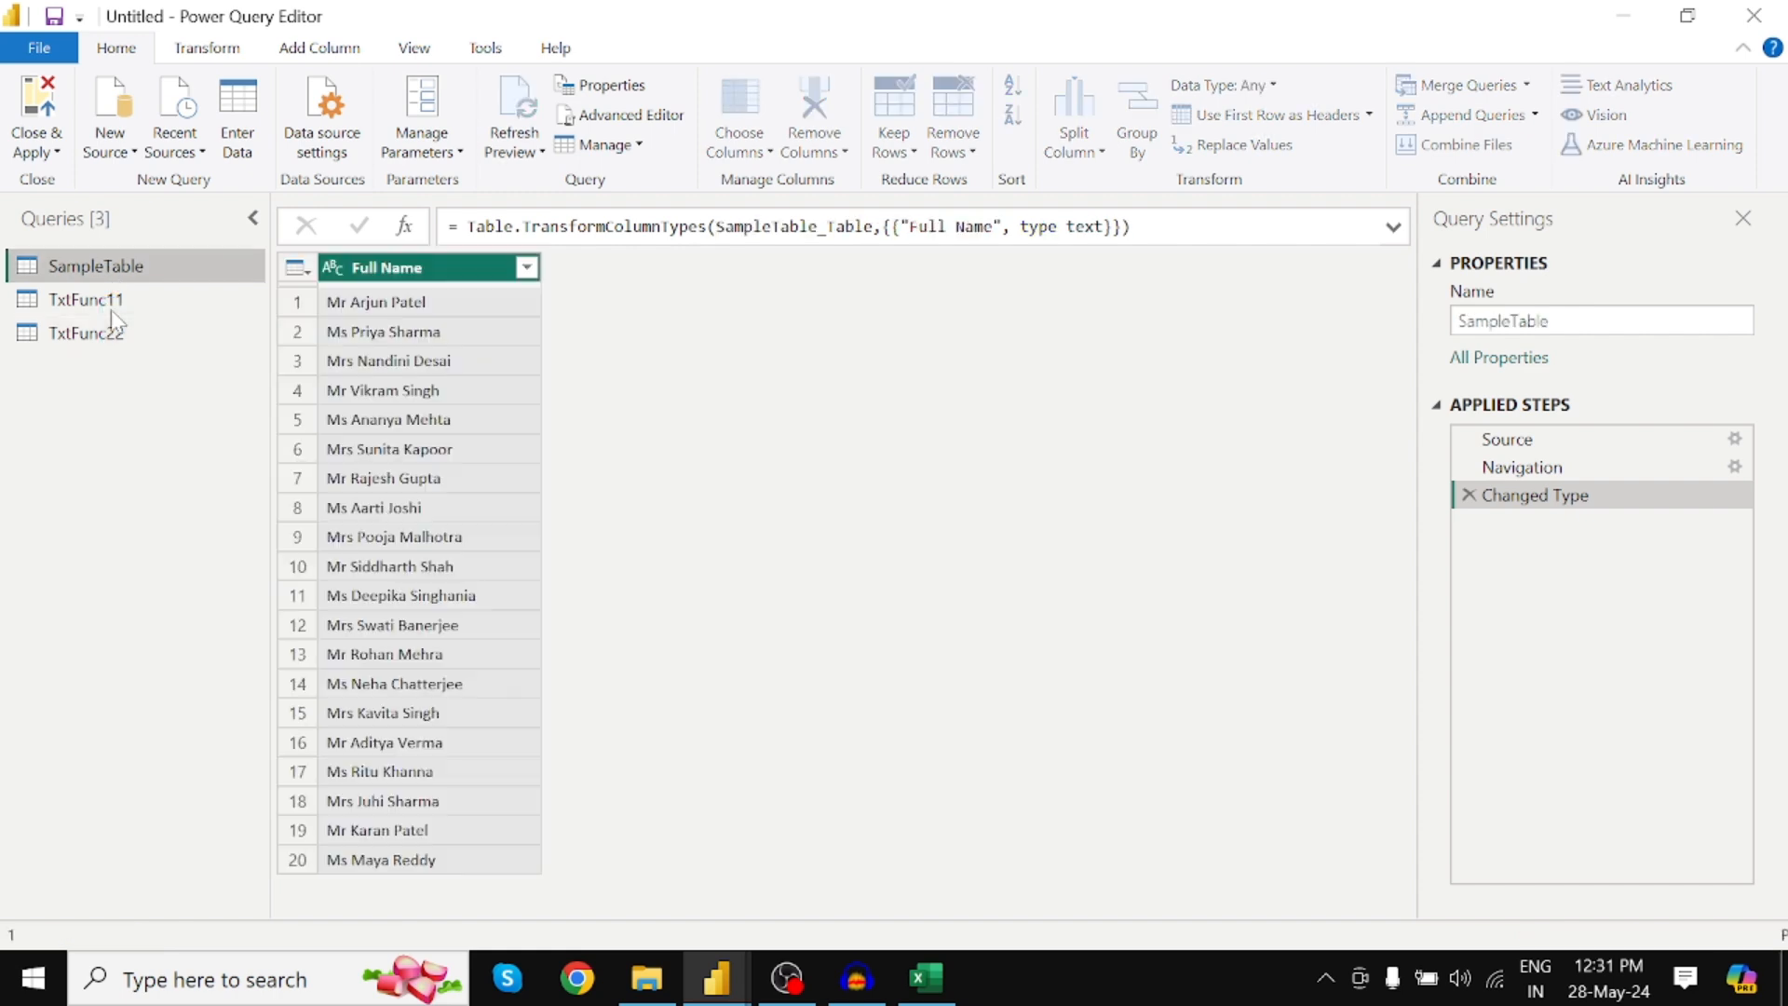
{"action": "left_click", "coordinate": [110, 301]}
{"action": "left_click", "coordinate": [113, 333]}
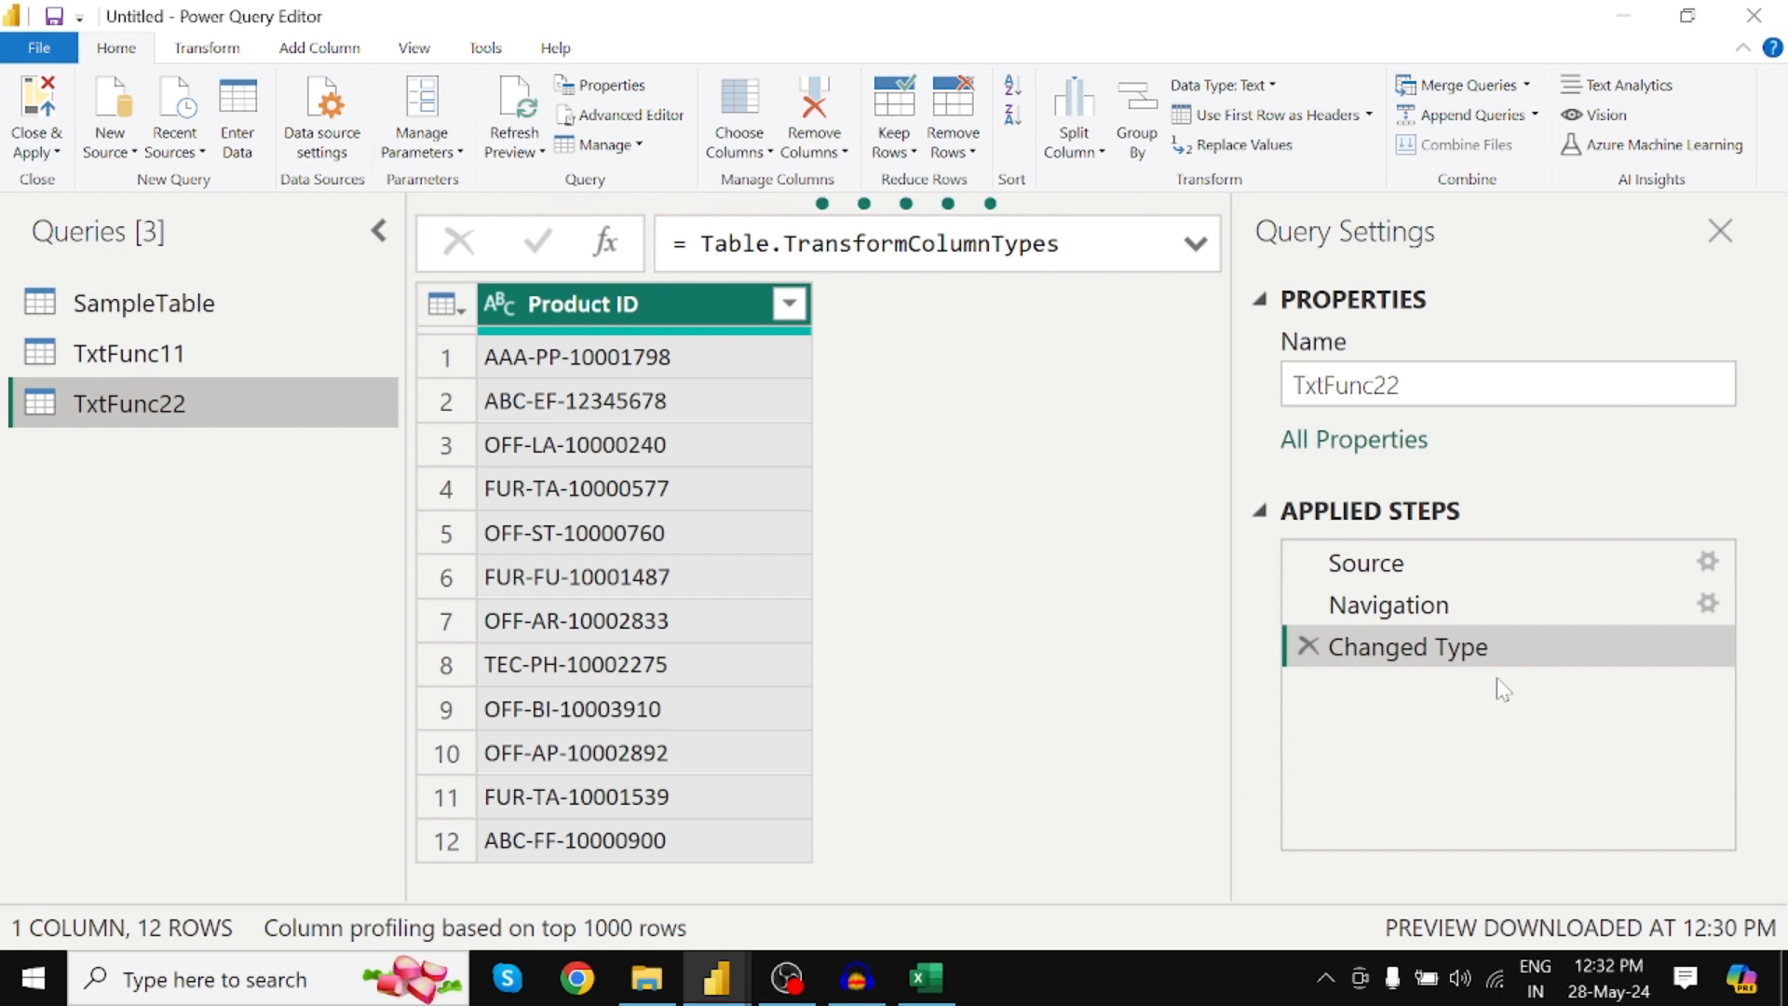
Close Query Settings, collapse the Queries pane, and display TxtFunc11 in the widened preview
{"action": "left_click", "coordinate": [1720, 230]}
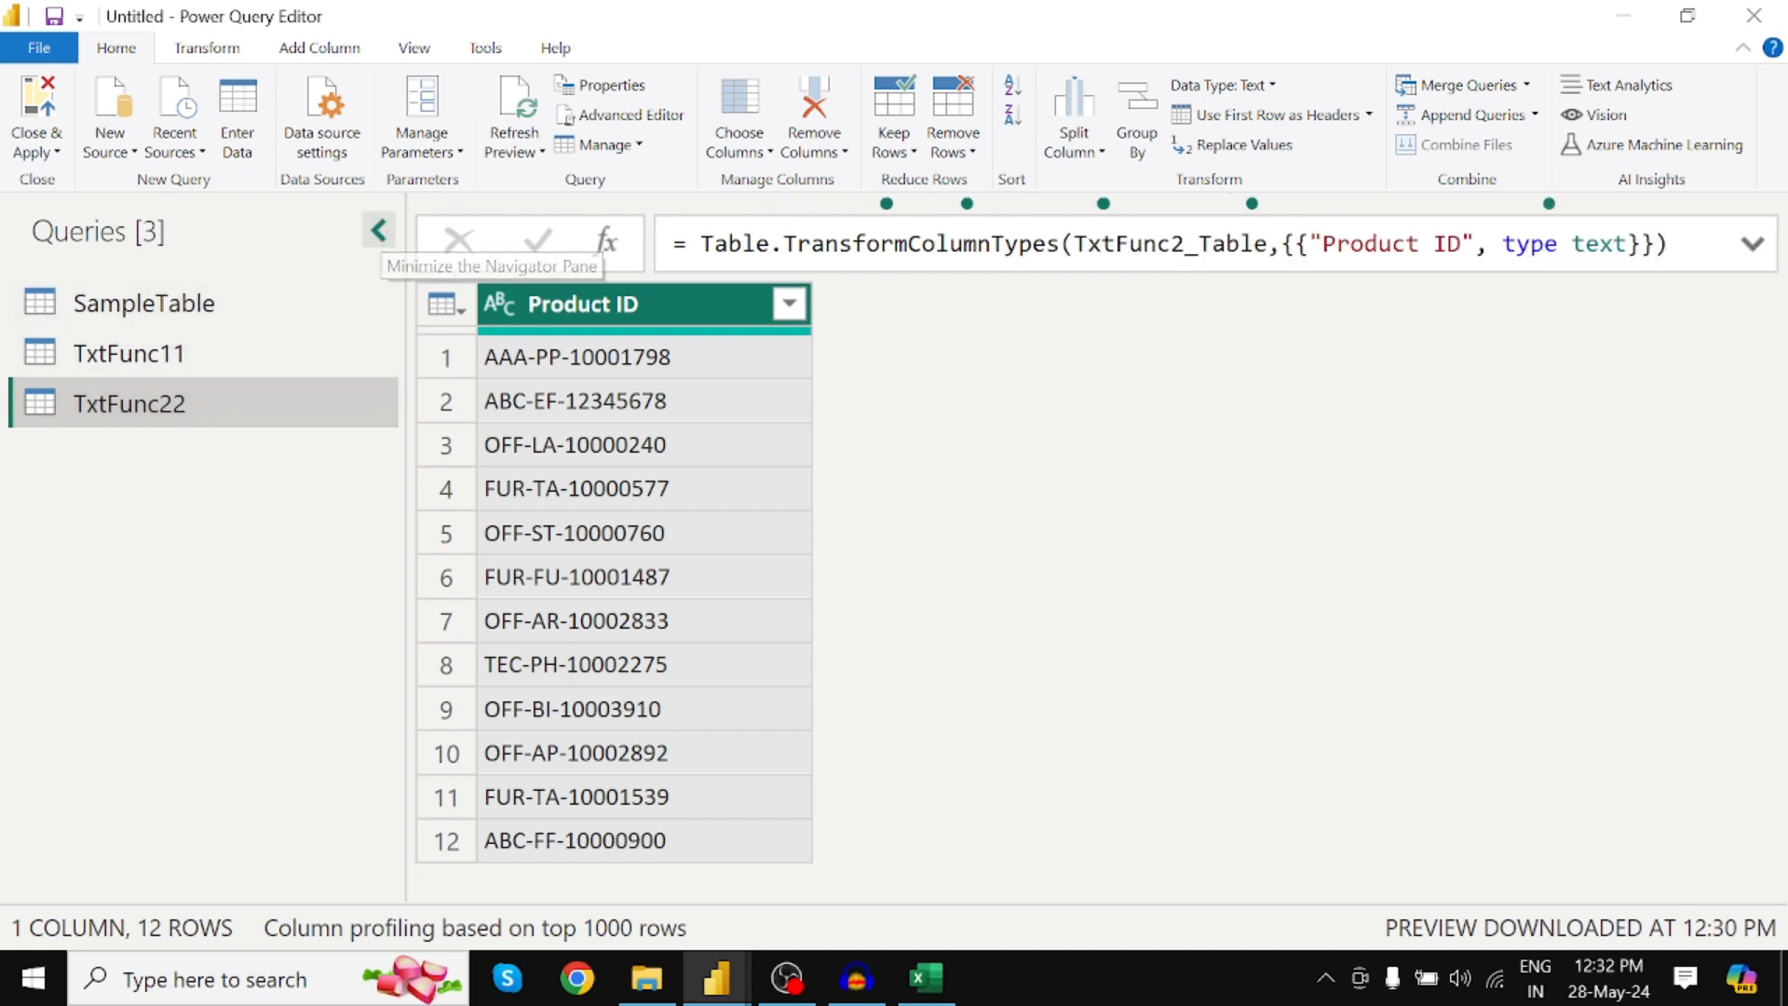
{"action": "left_click", "coordinate": [379, 232]}
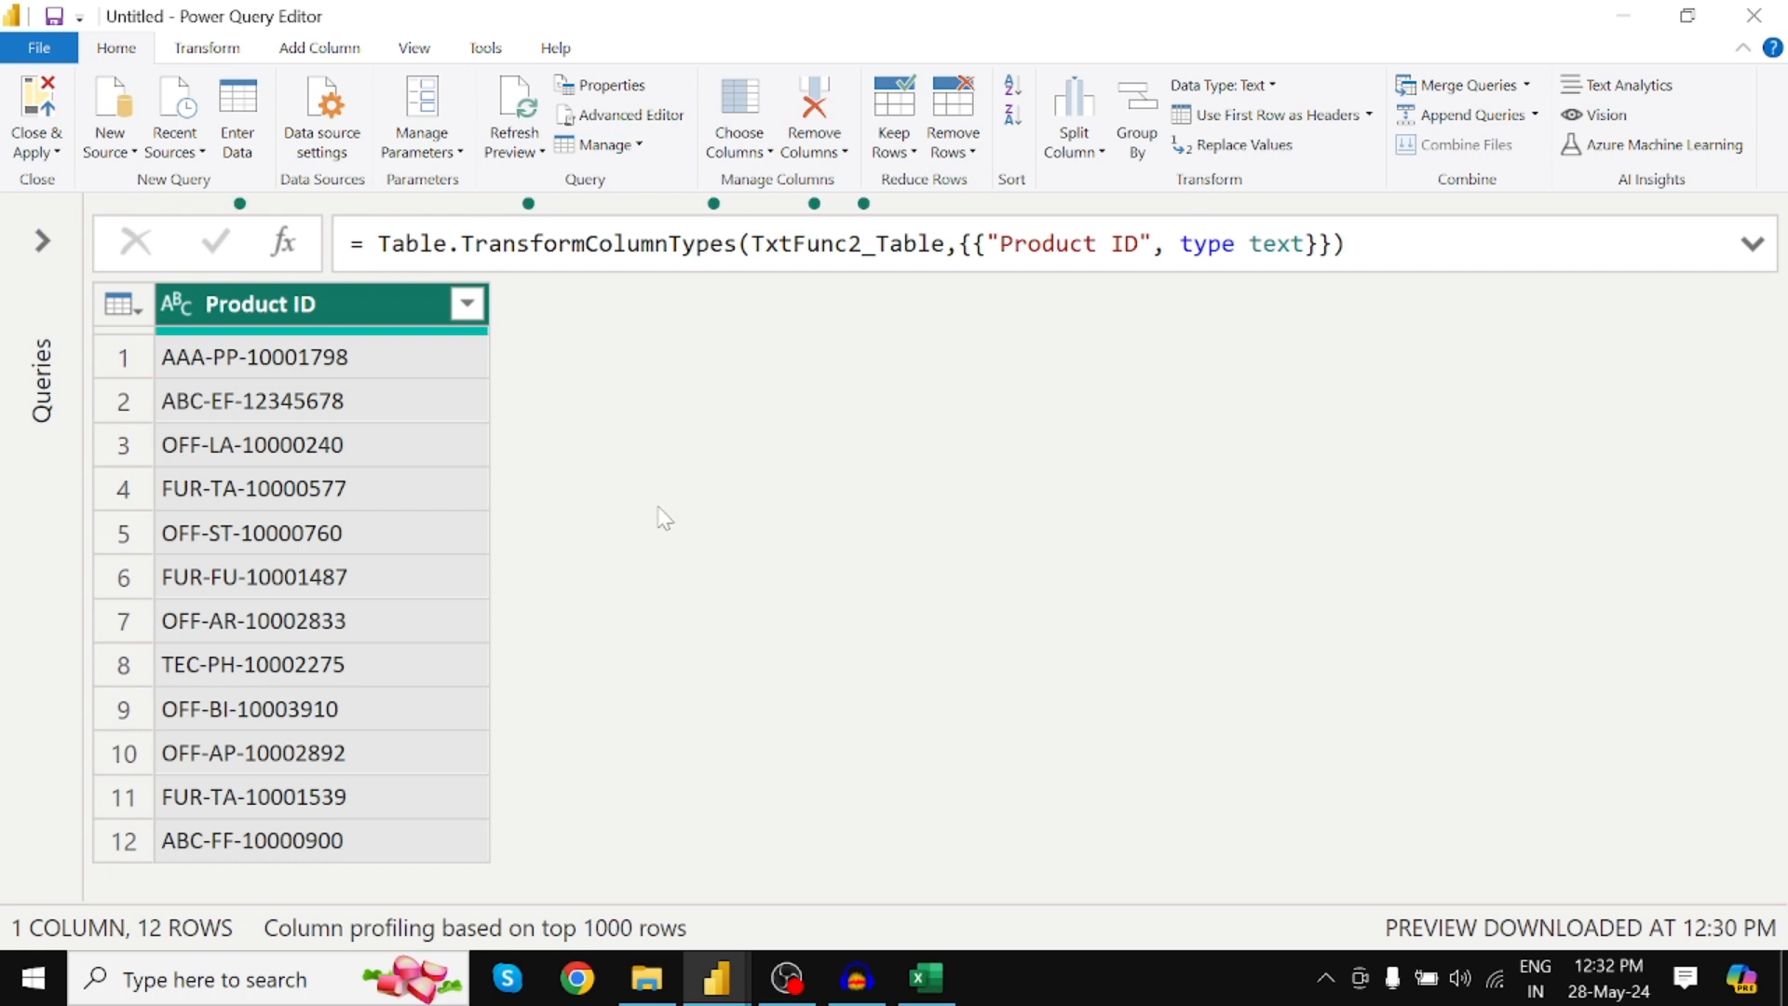
{"action": "left_click", "coordinate": [52, 246]}
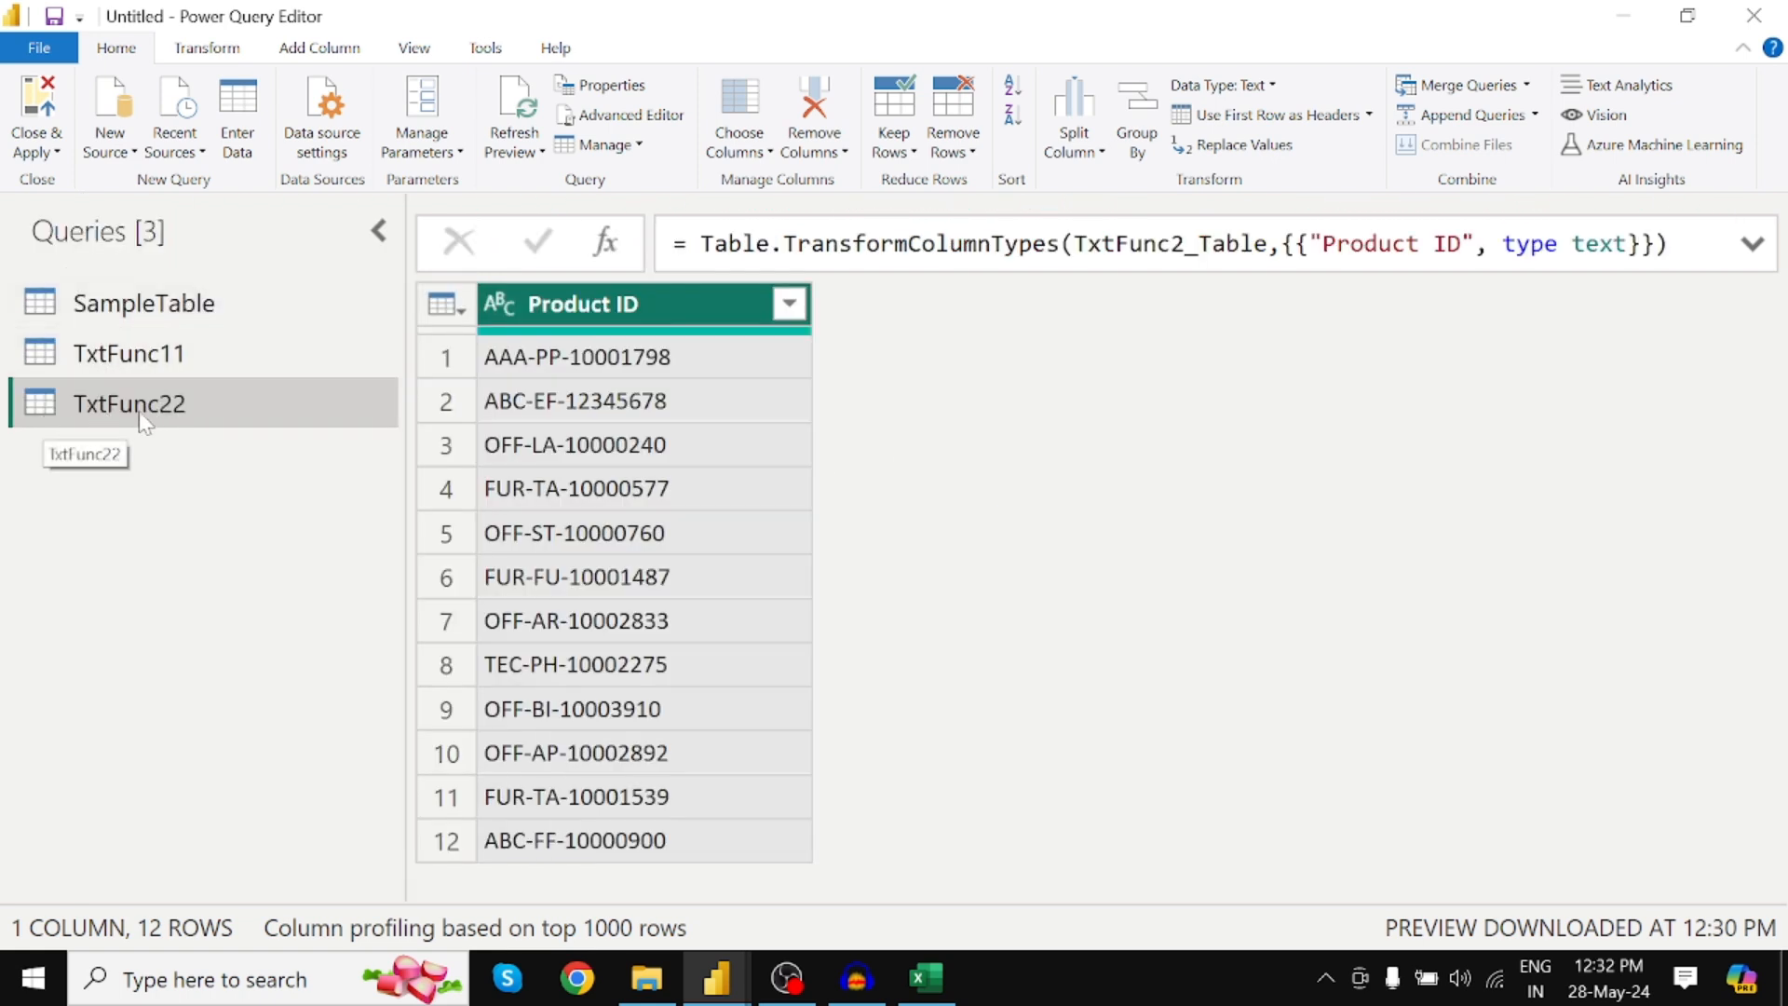
{"action": "left_click", "coordinate": [173, 363]}
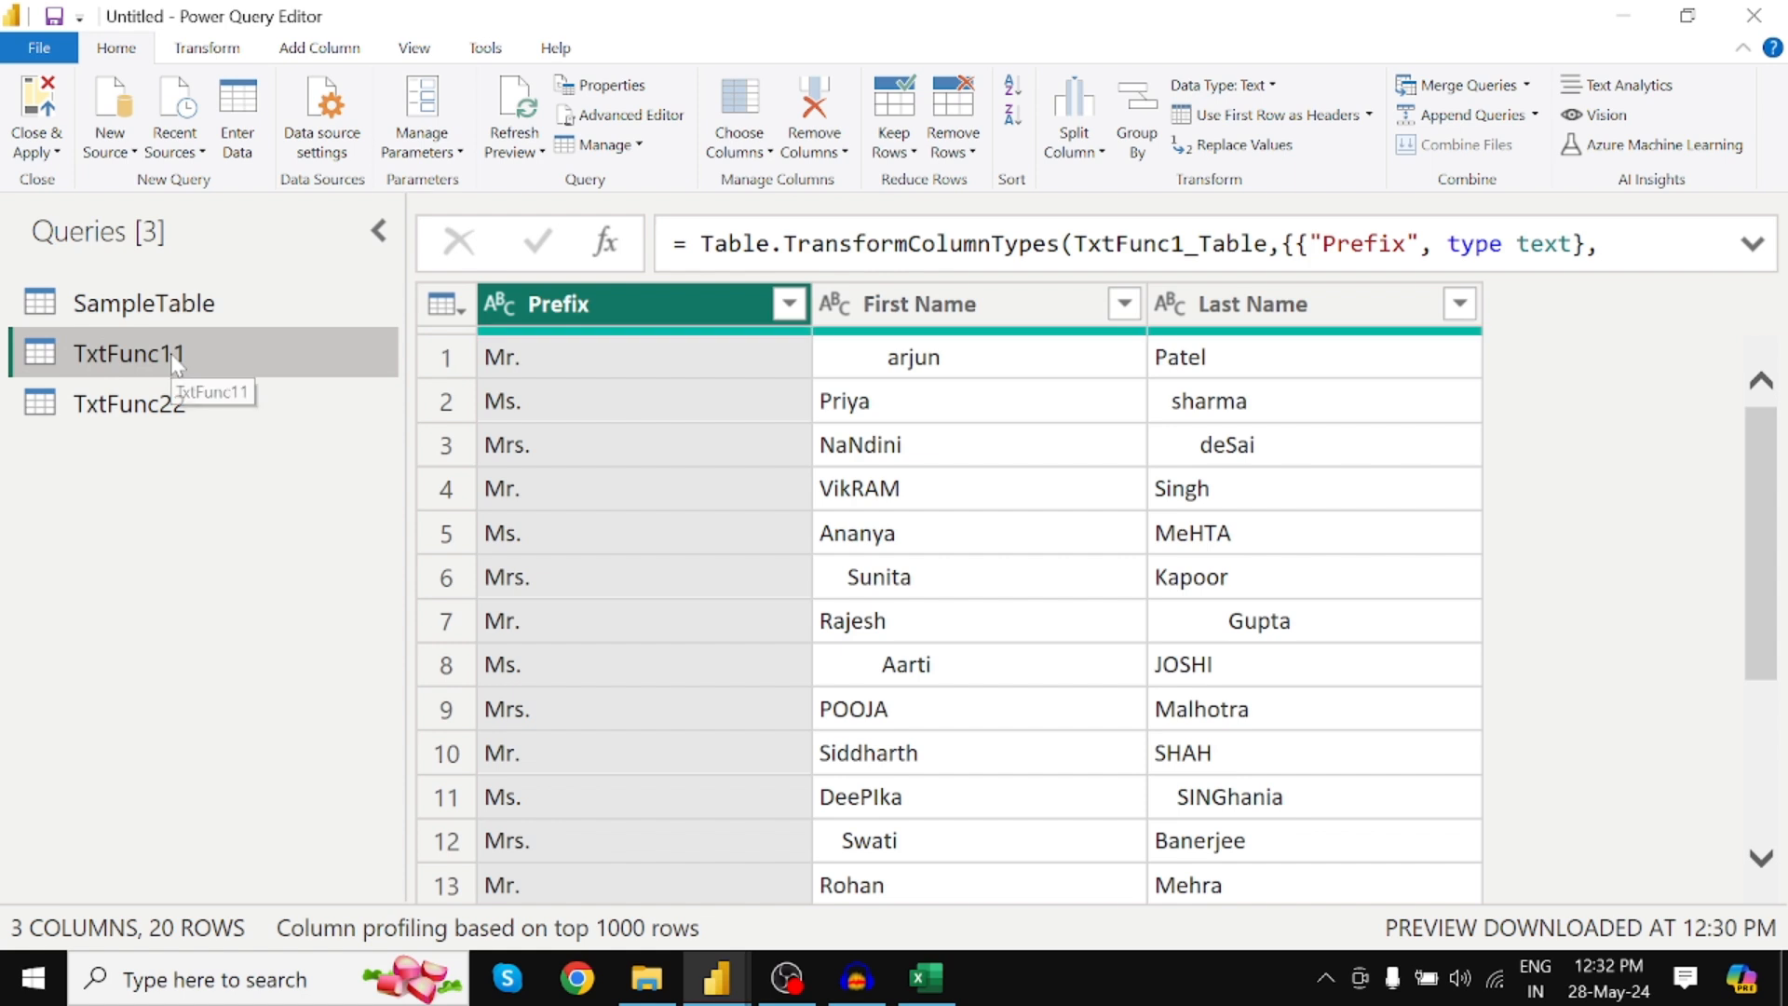
{"action": "left_click", "coordinate": [380, 232]}
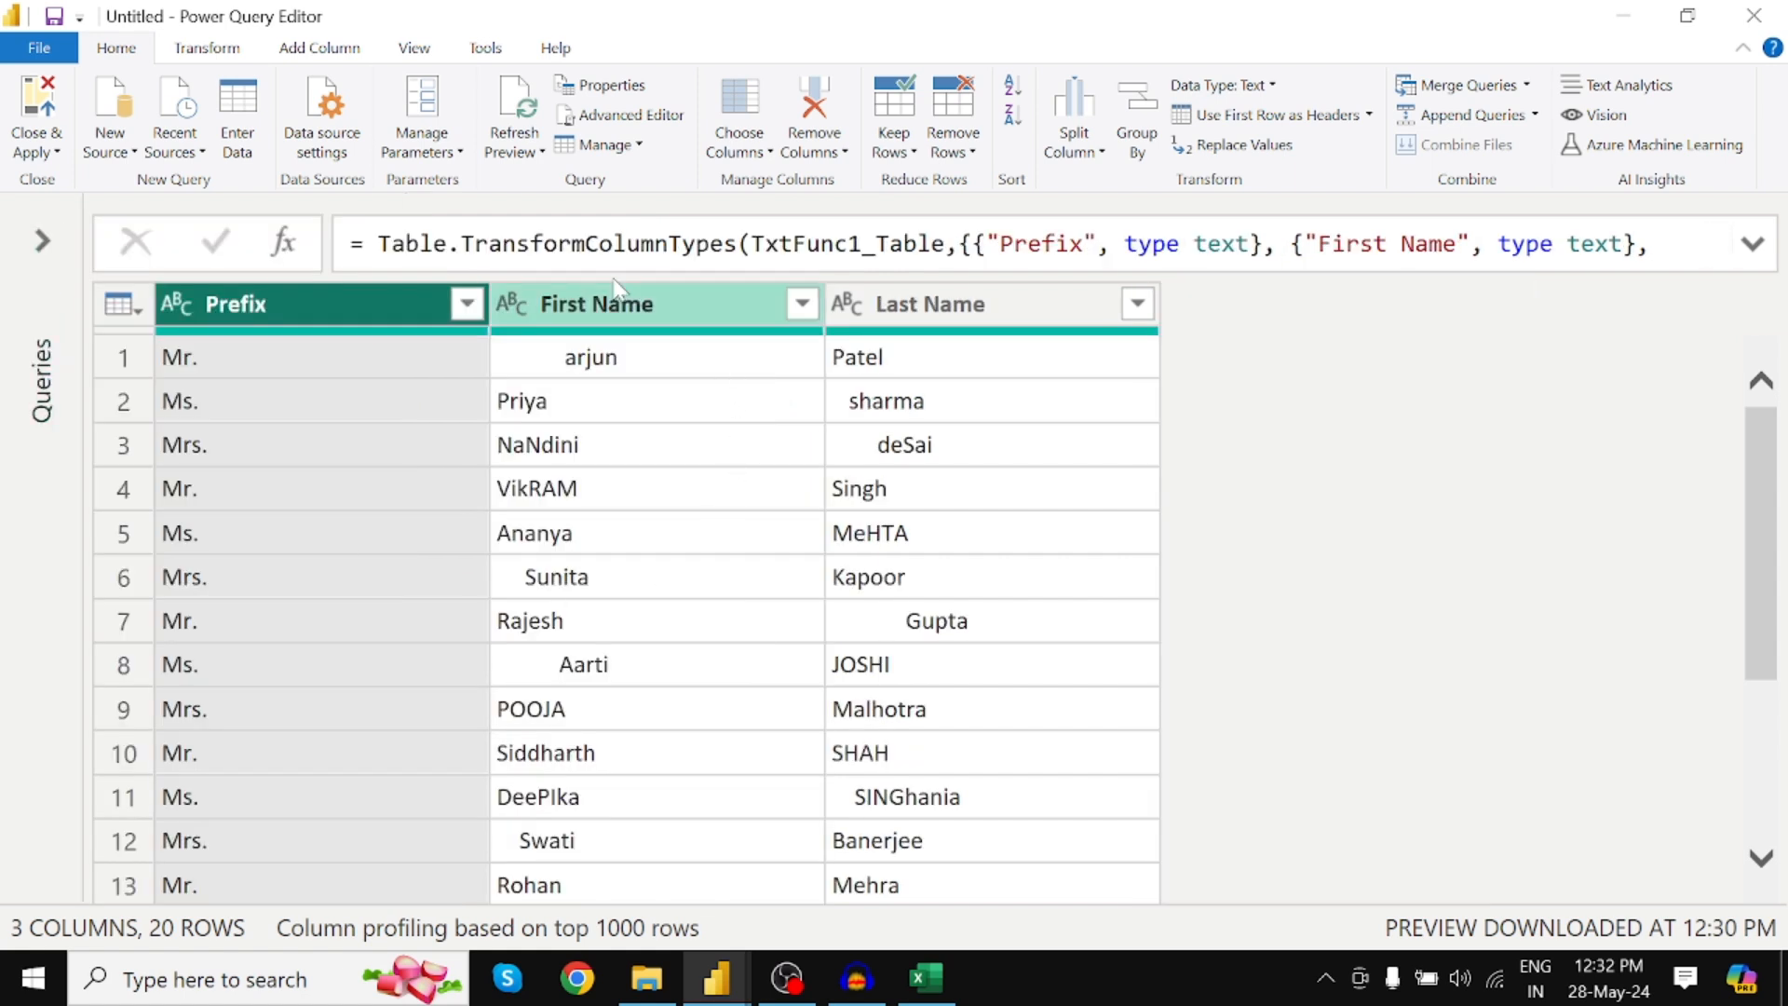
{"action": "left_click", "coordinate": [312, 49]}
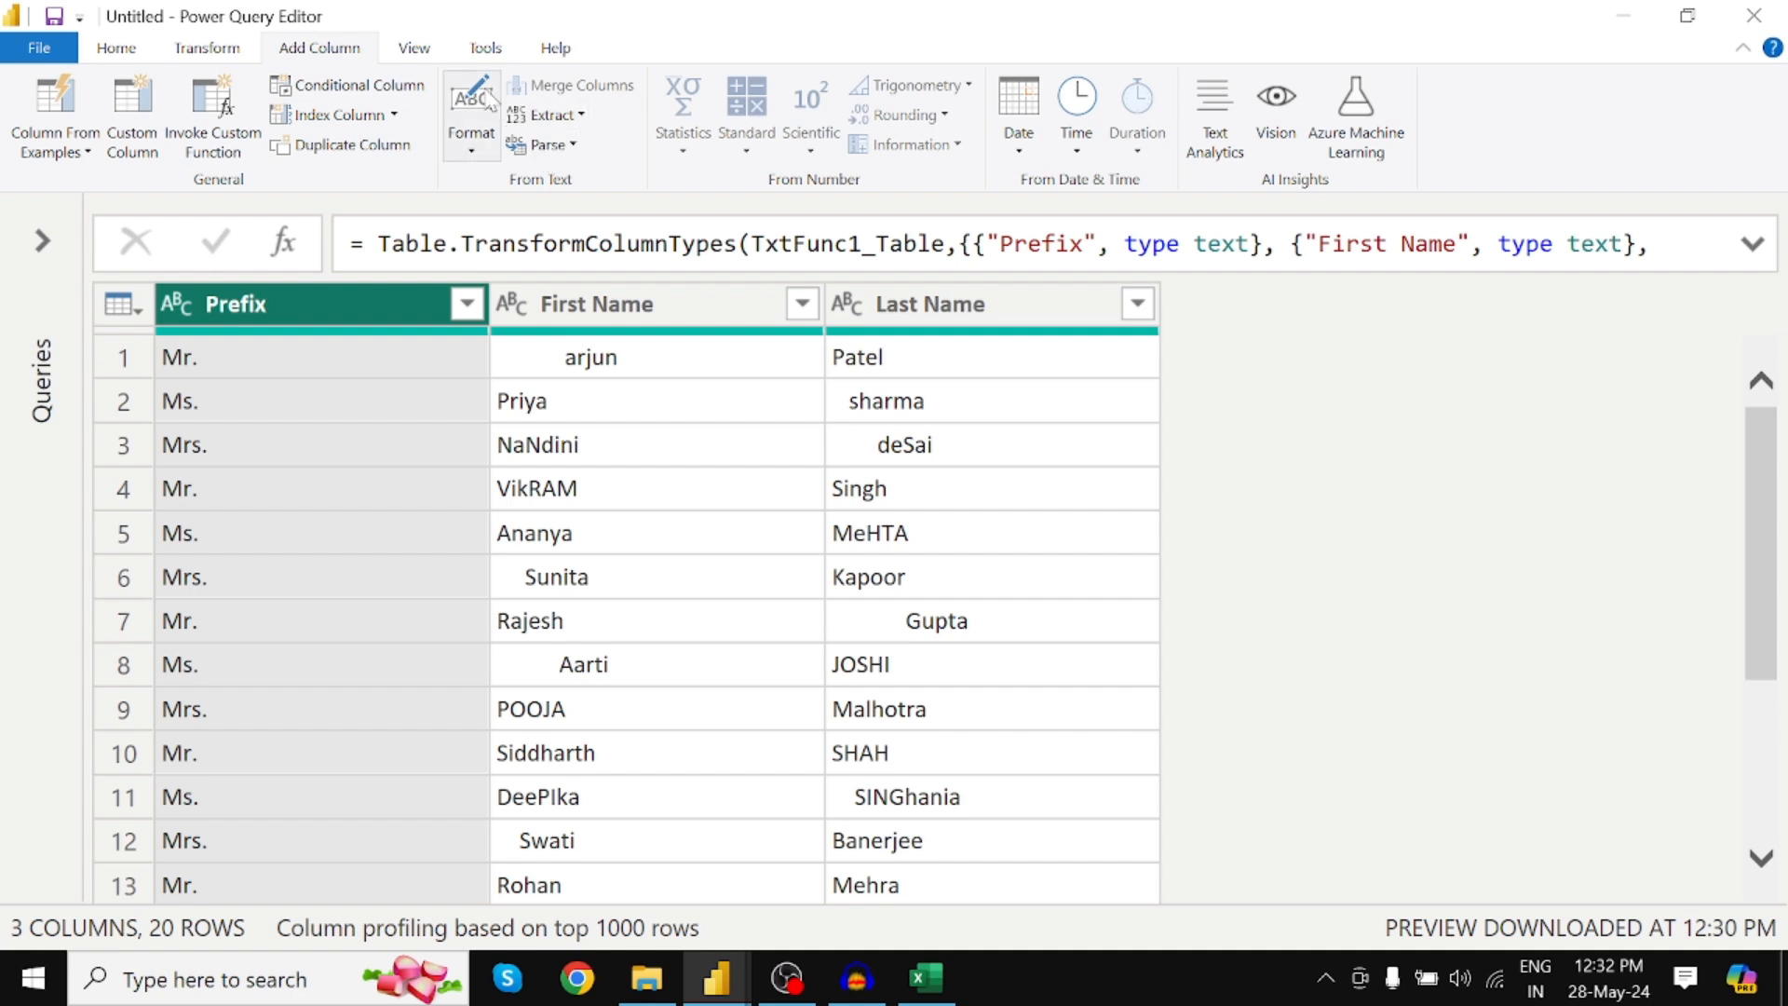
Add a Trim column holding First Name values with surrounding spaces removed
{"action": "left_click", "coordinate": [475, 156]}
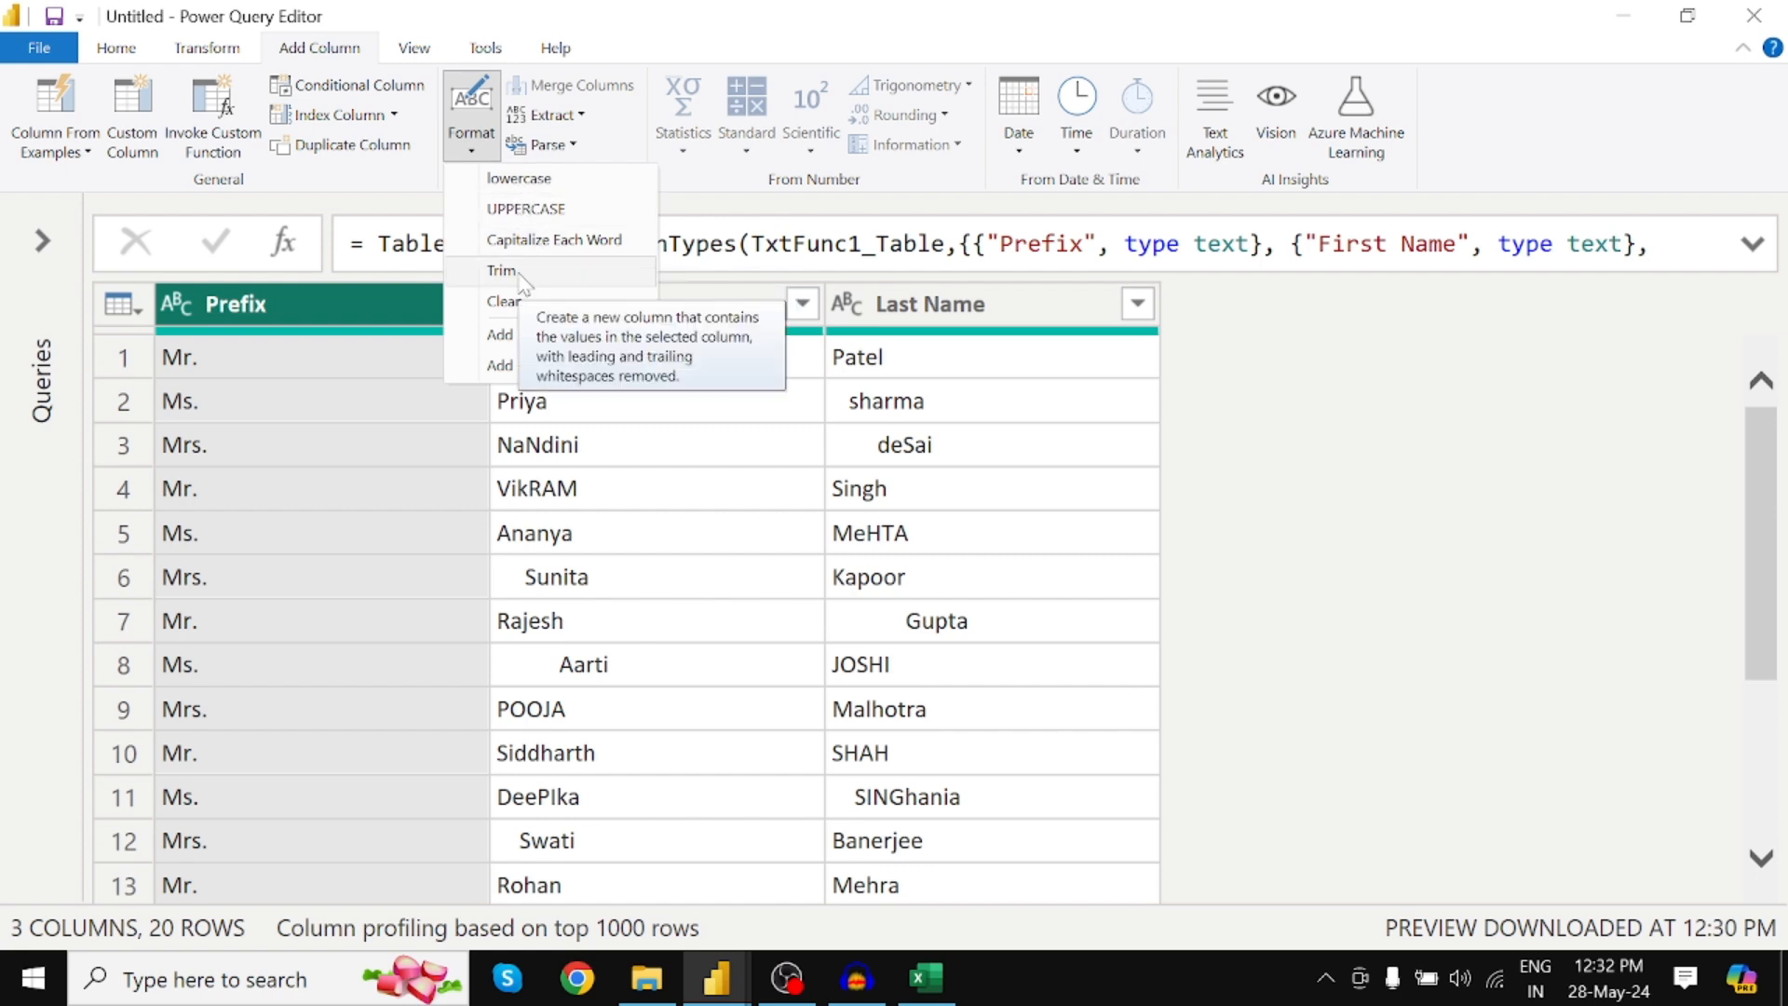
{"action": "left_click", "coordinate": [725, 303]}
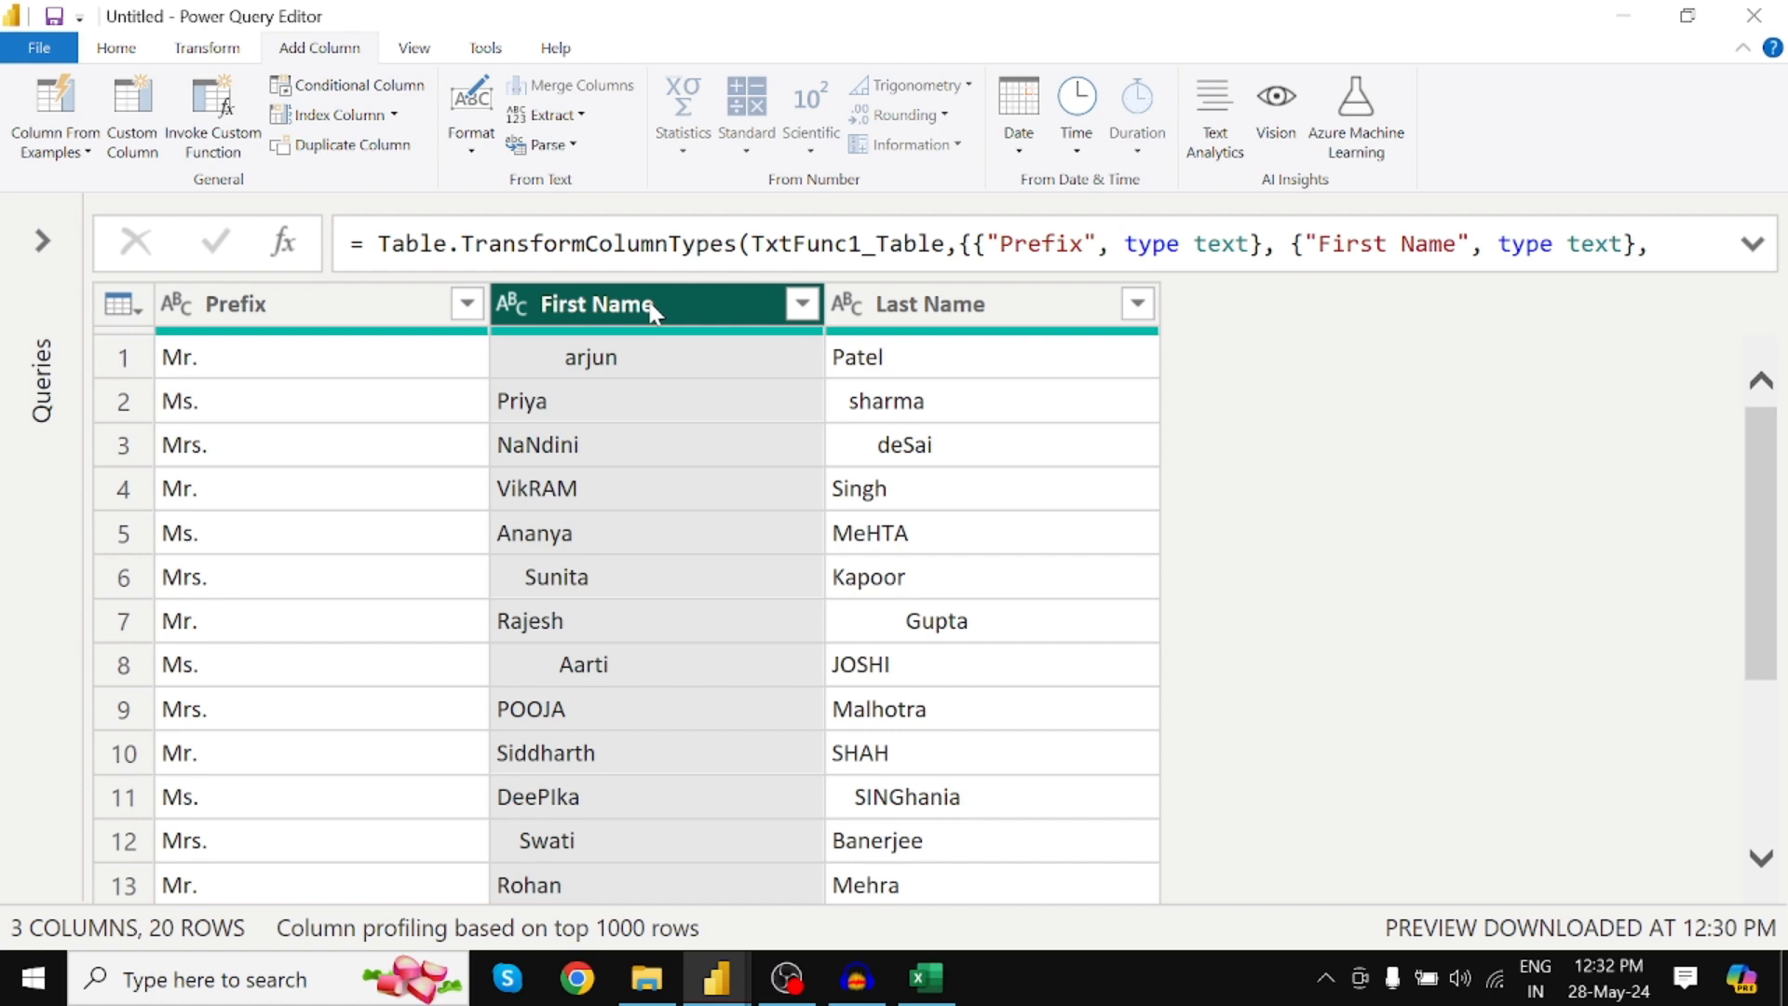
{"action": "left_click", "coordinate": [473, 149]}
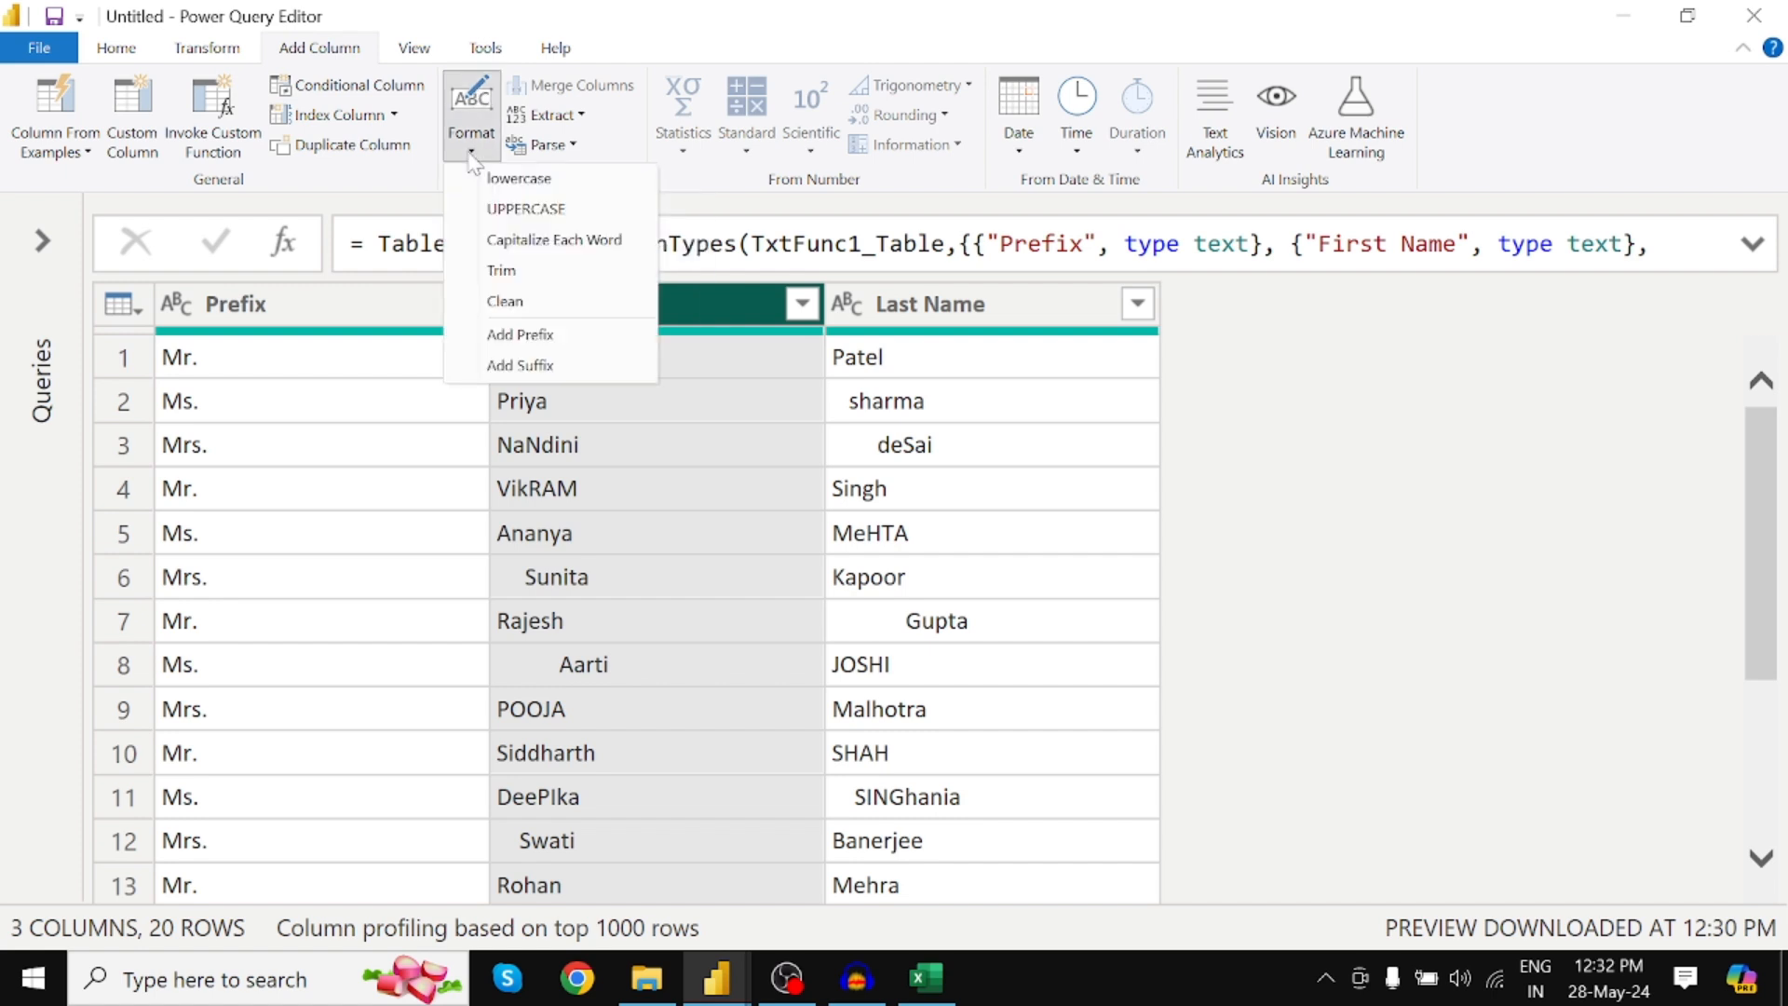
{"action": "left_click", "coordinate": [537, 276]}
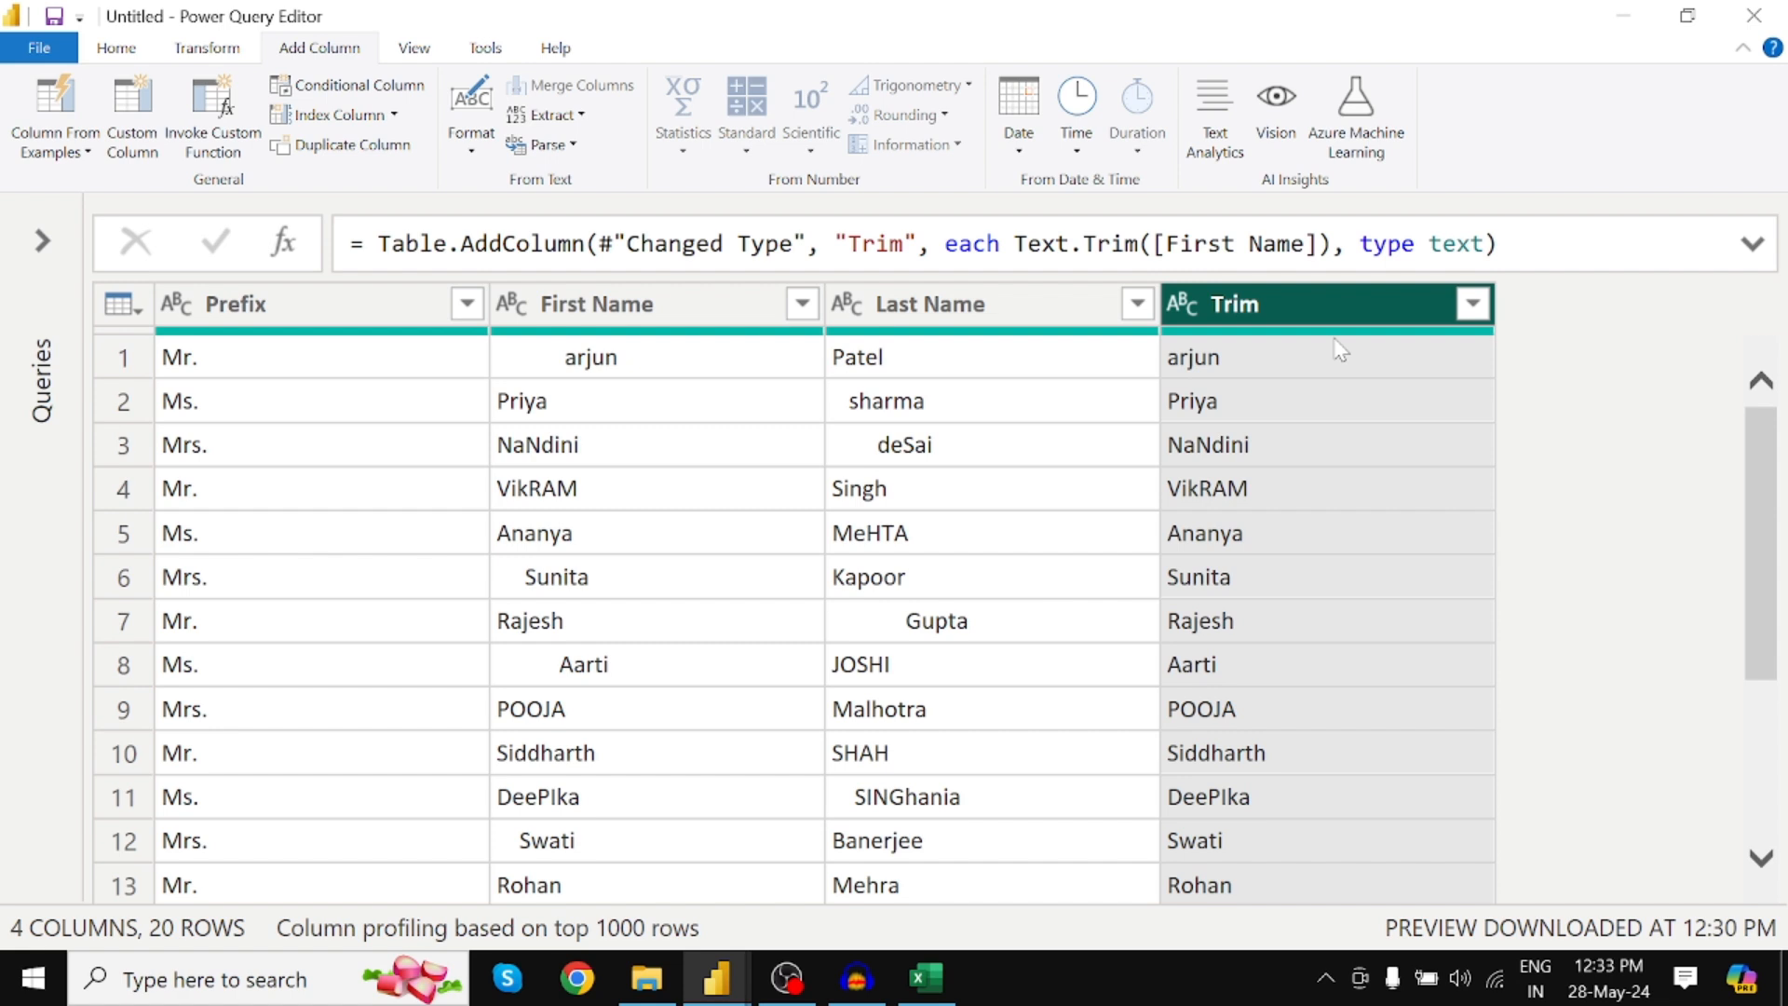
Add a Trim.1 column holding trimmed Last Name values
{"action": "left_click", "coordinate": [639, 304]}
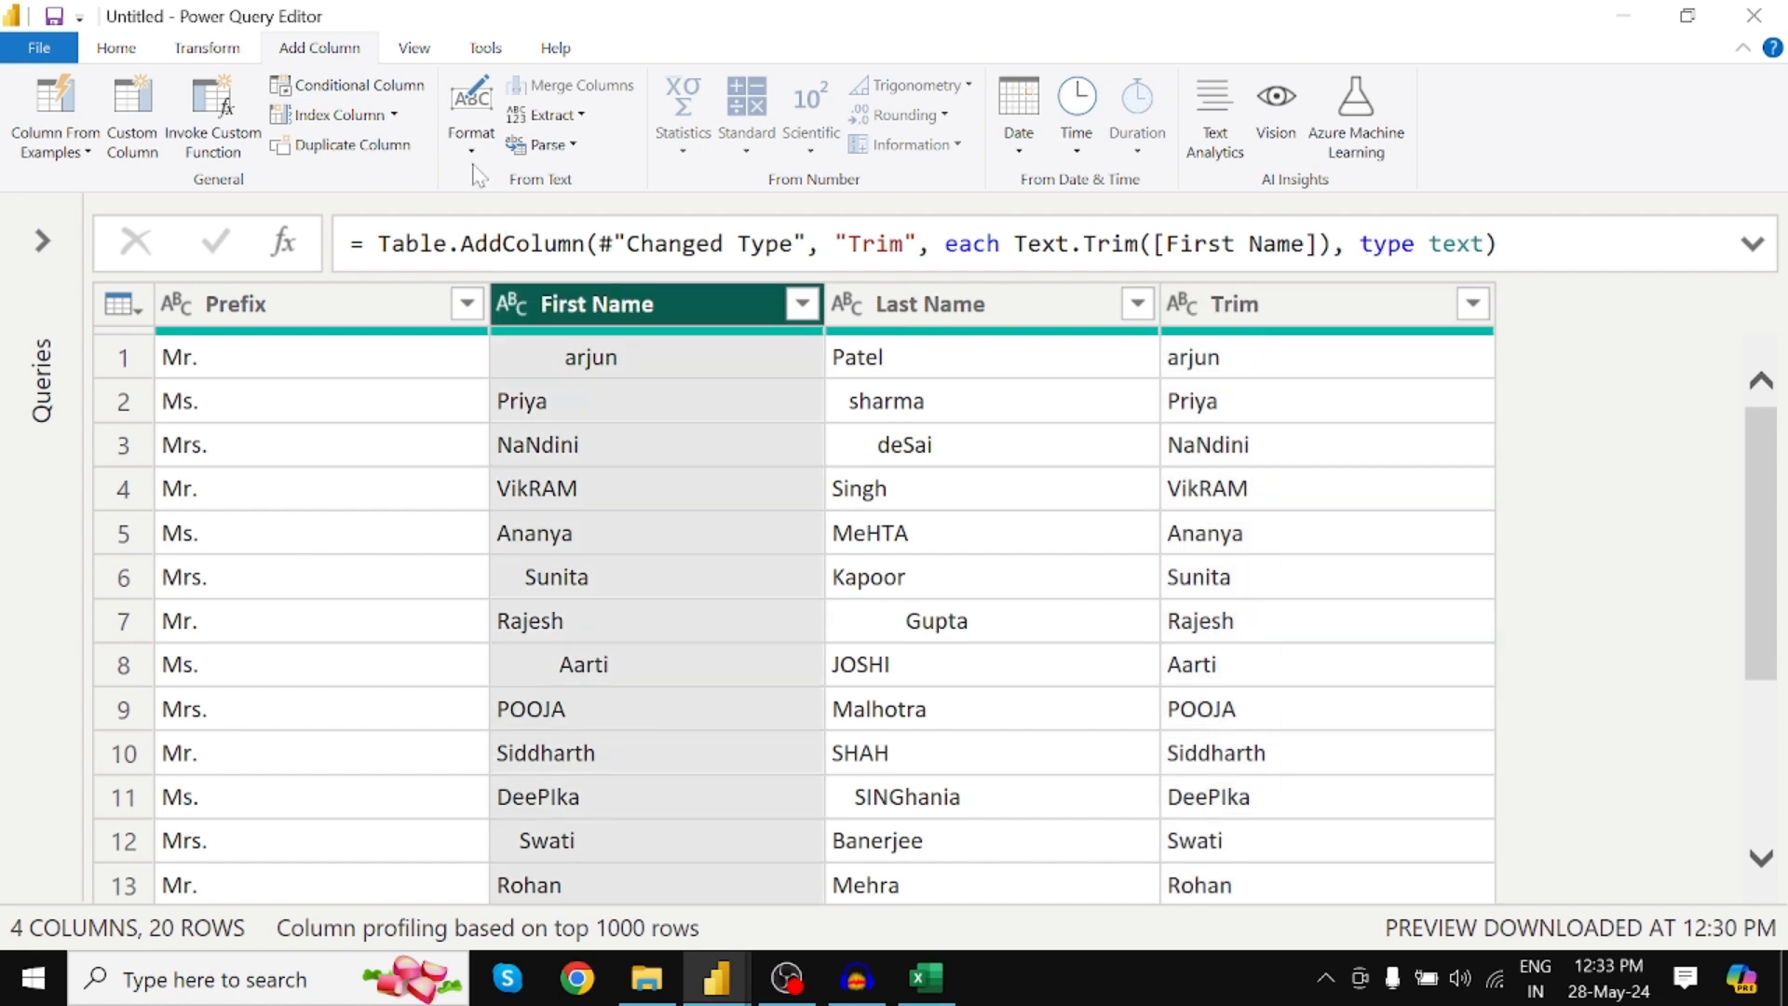
{"action": "left_click", "coordinate": [472, 147]}
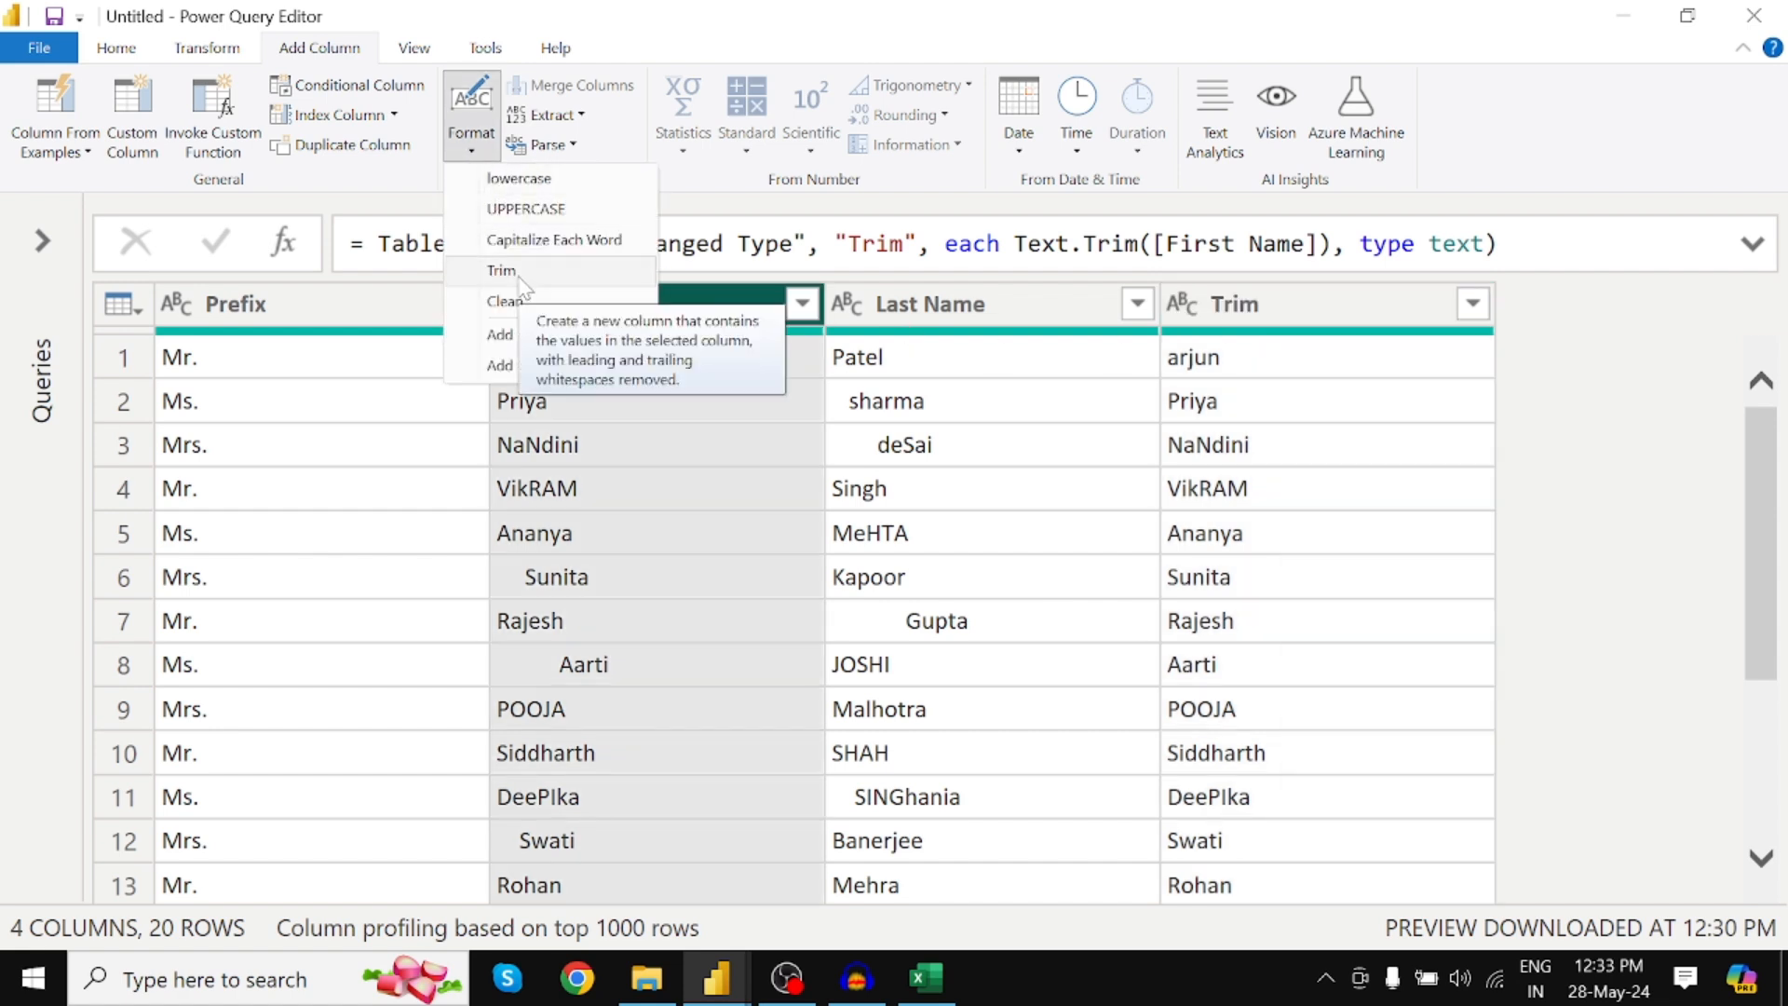
{"action": "left_click", "coordinate": [959, 312]}
{"action": "left_click", "coordinate": [960, 312]}
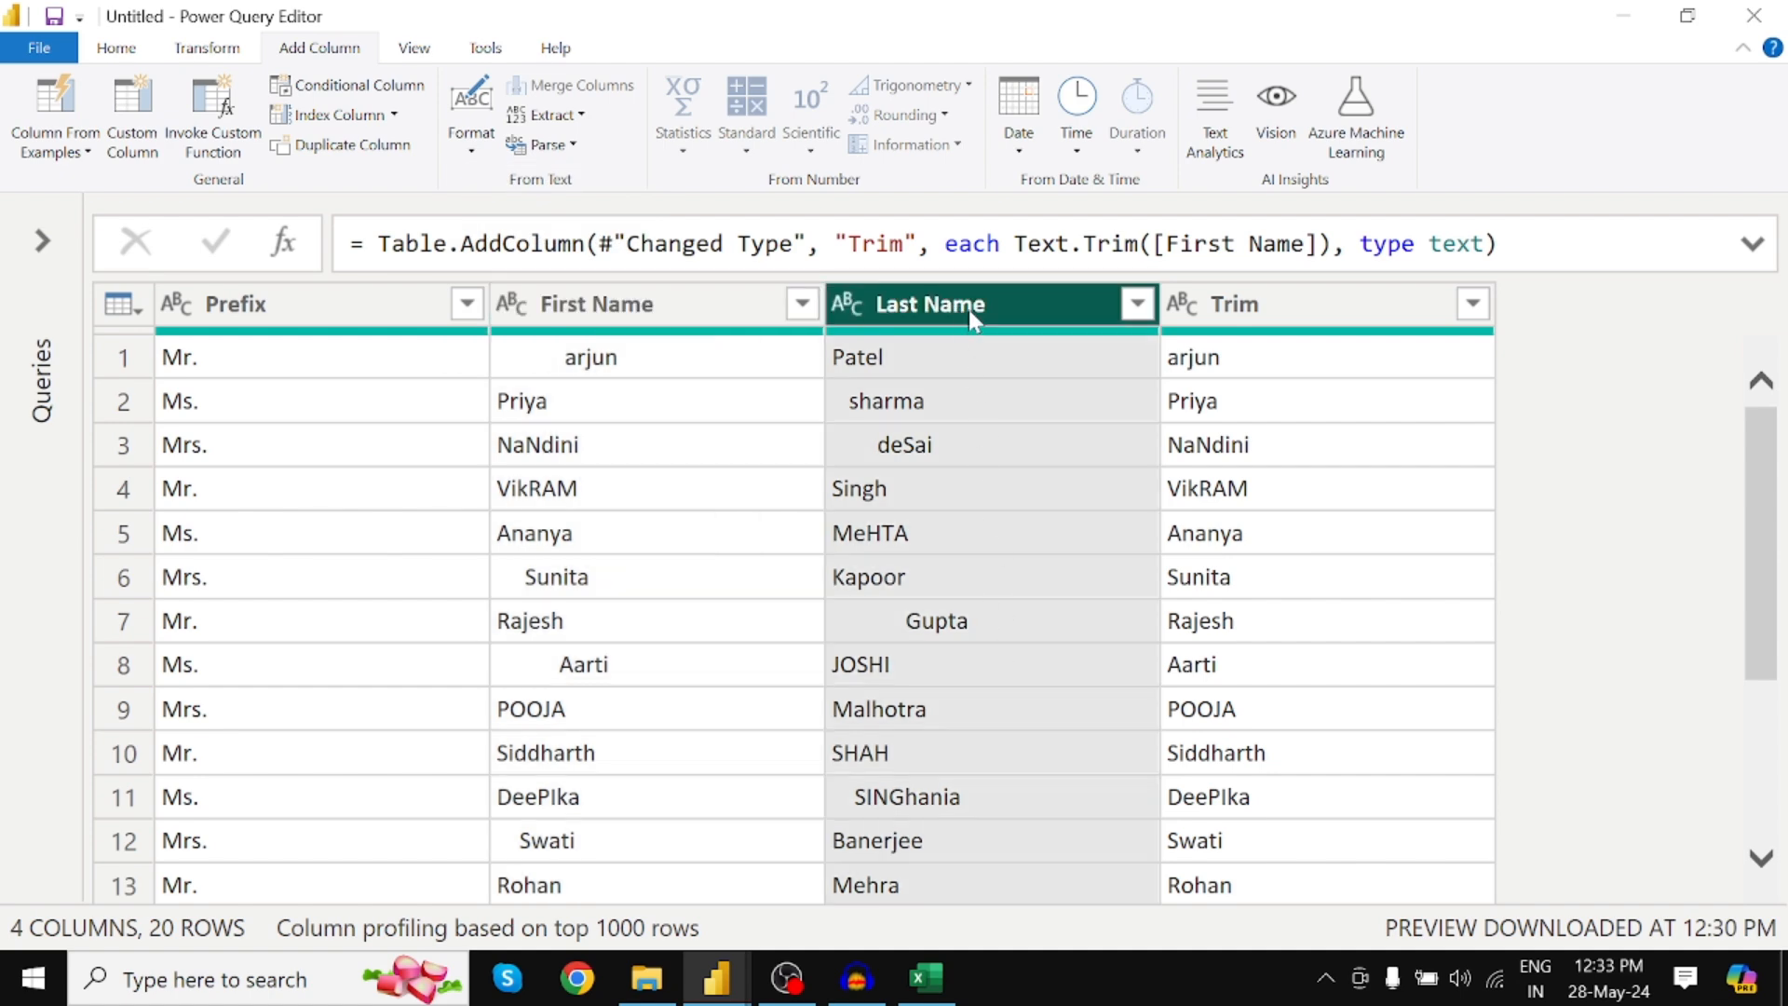
{"action": "left_click", "coordinate": [473, 154]}
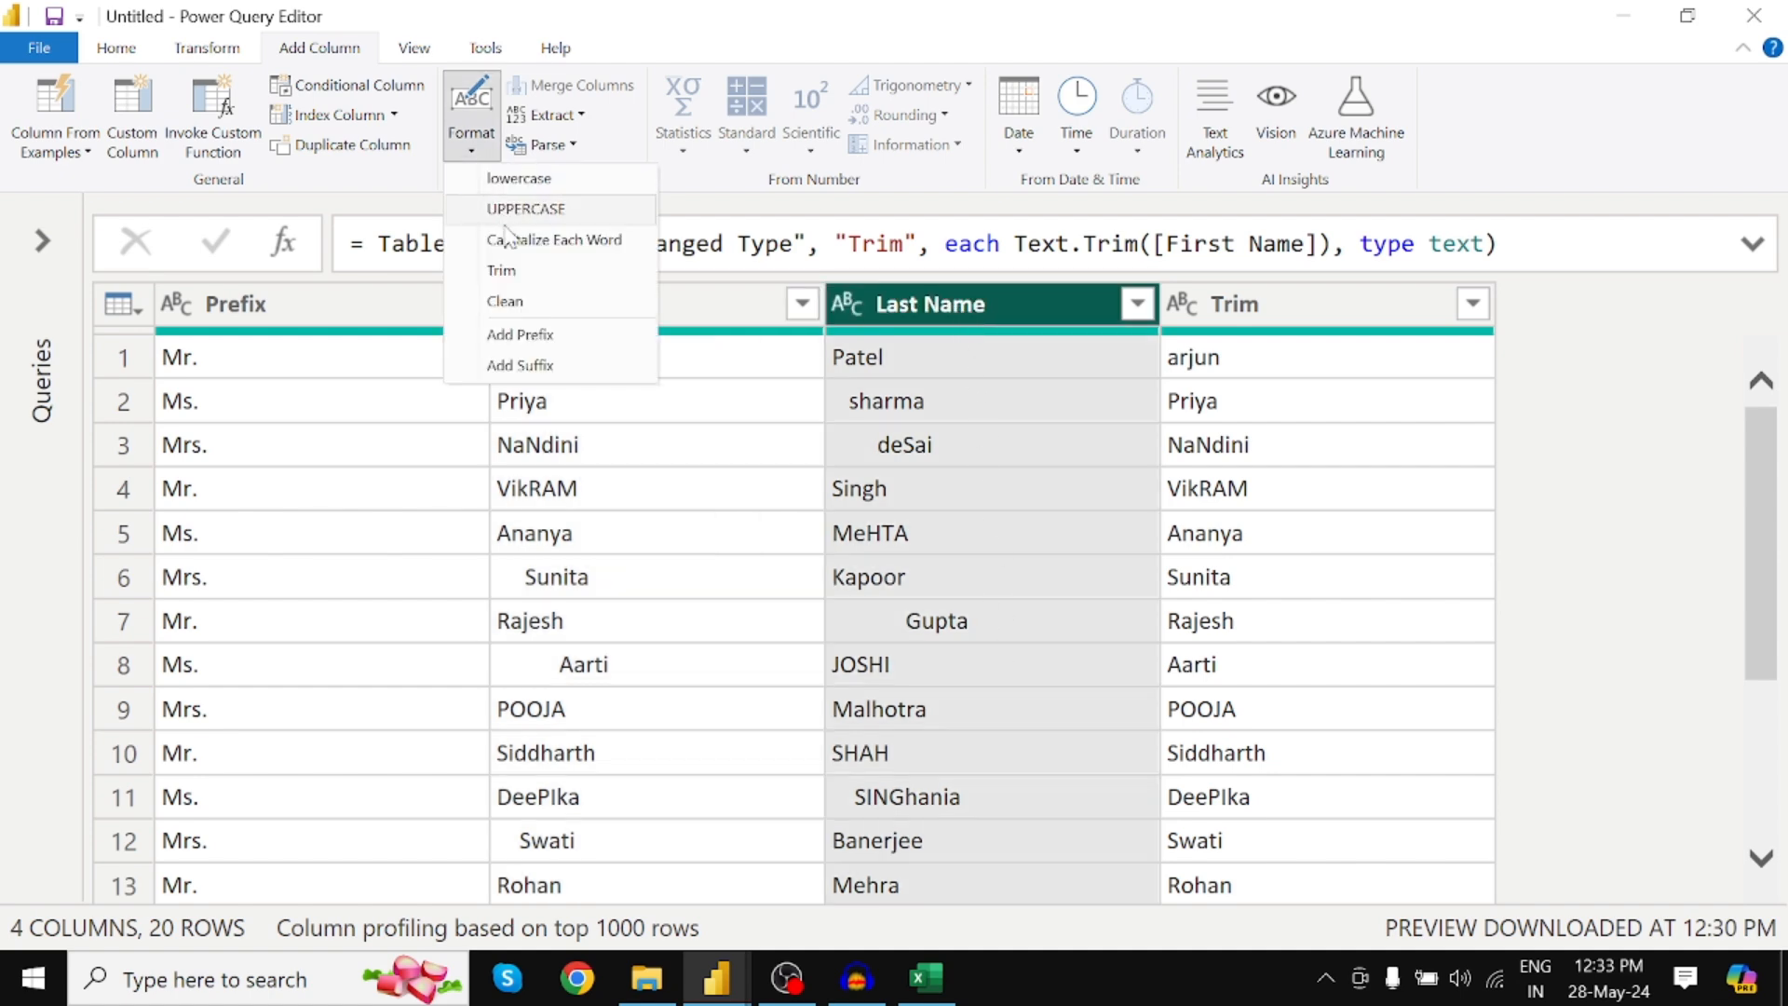
{"action": "left_click", "coordinate": [501, 270]}
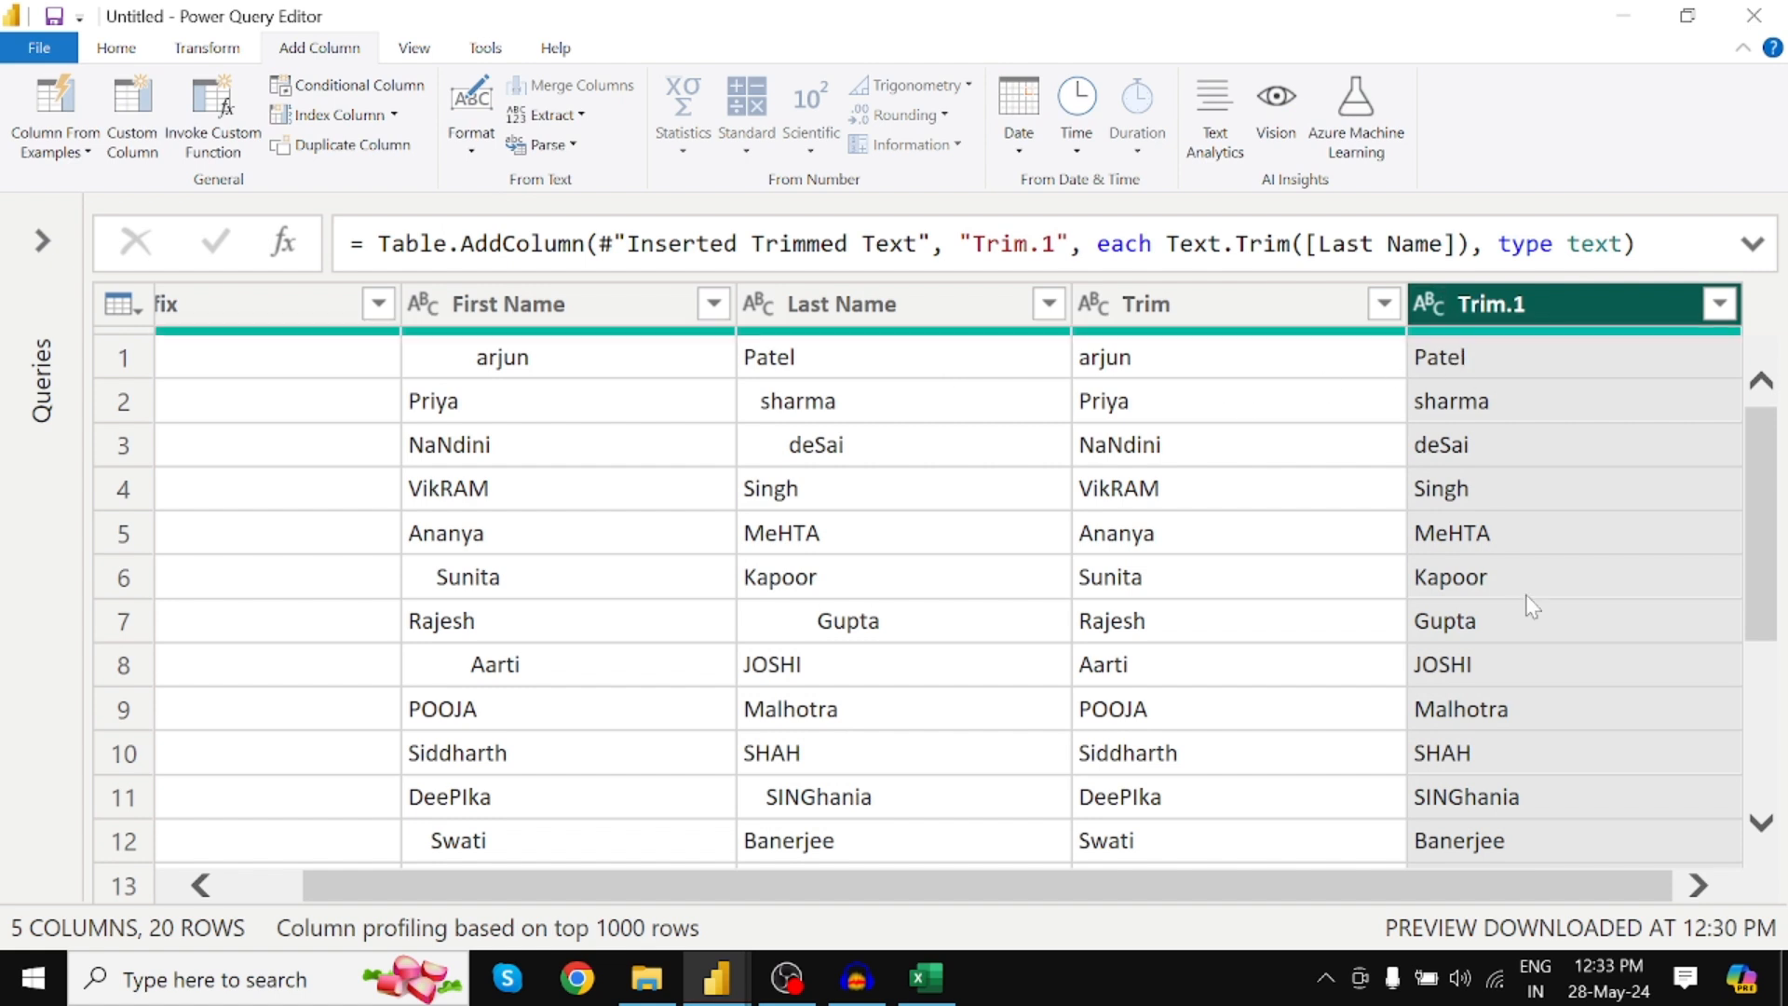
Select the Trim column, leaving its name unchanged after an aborted rename
{"action": "left_click", "coordinate": [1219, 304]}
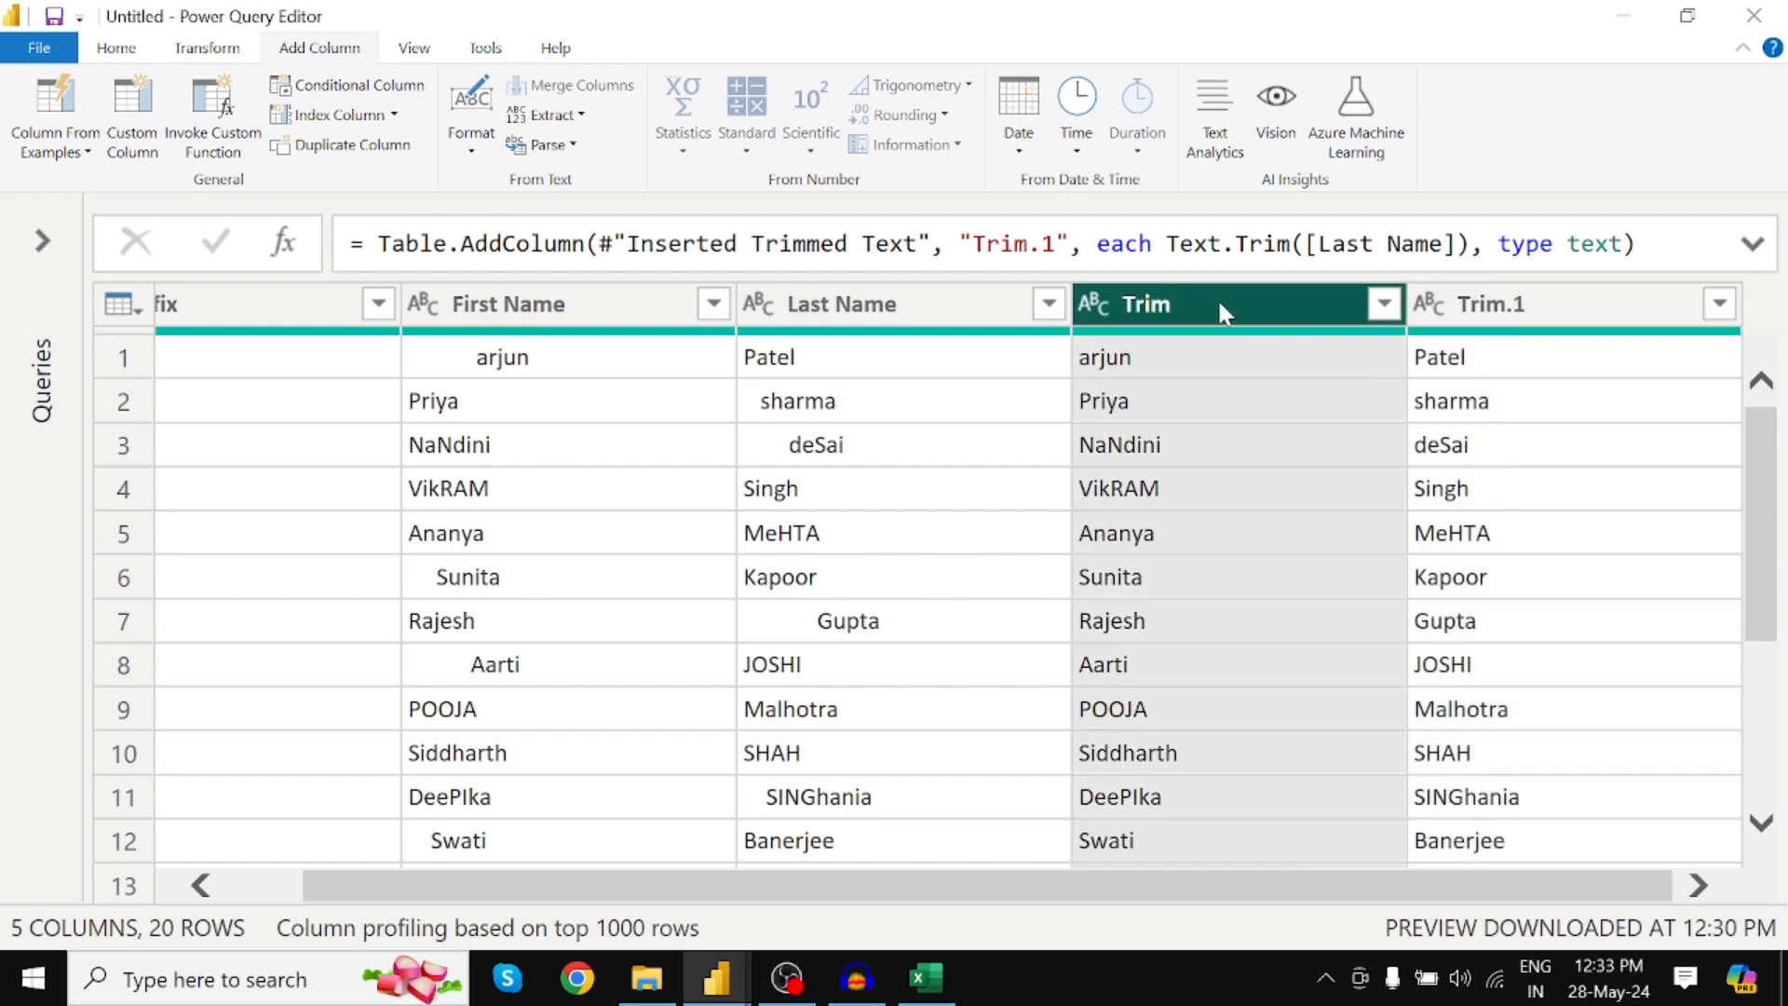
{"action": "left_click", "coordinate": [1560, 300]}
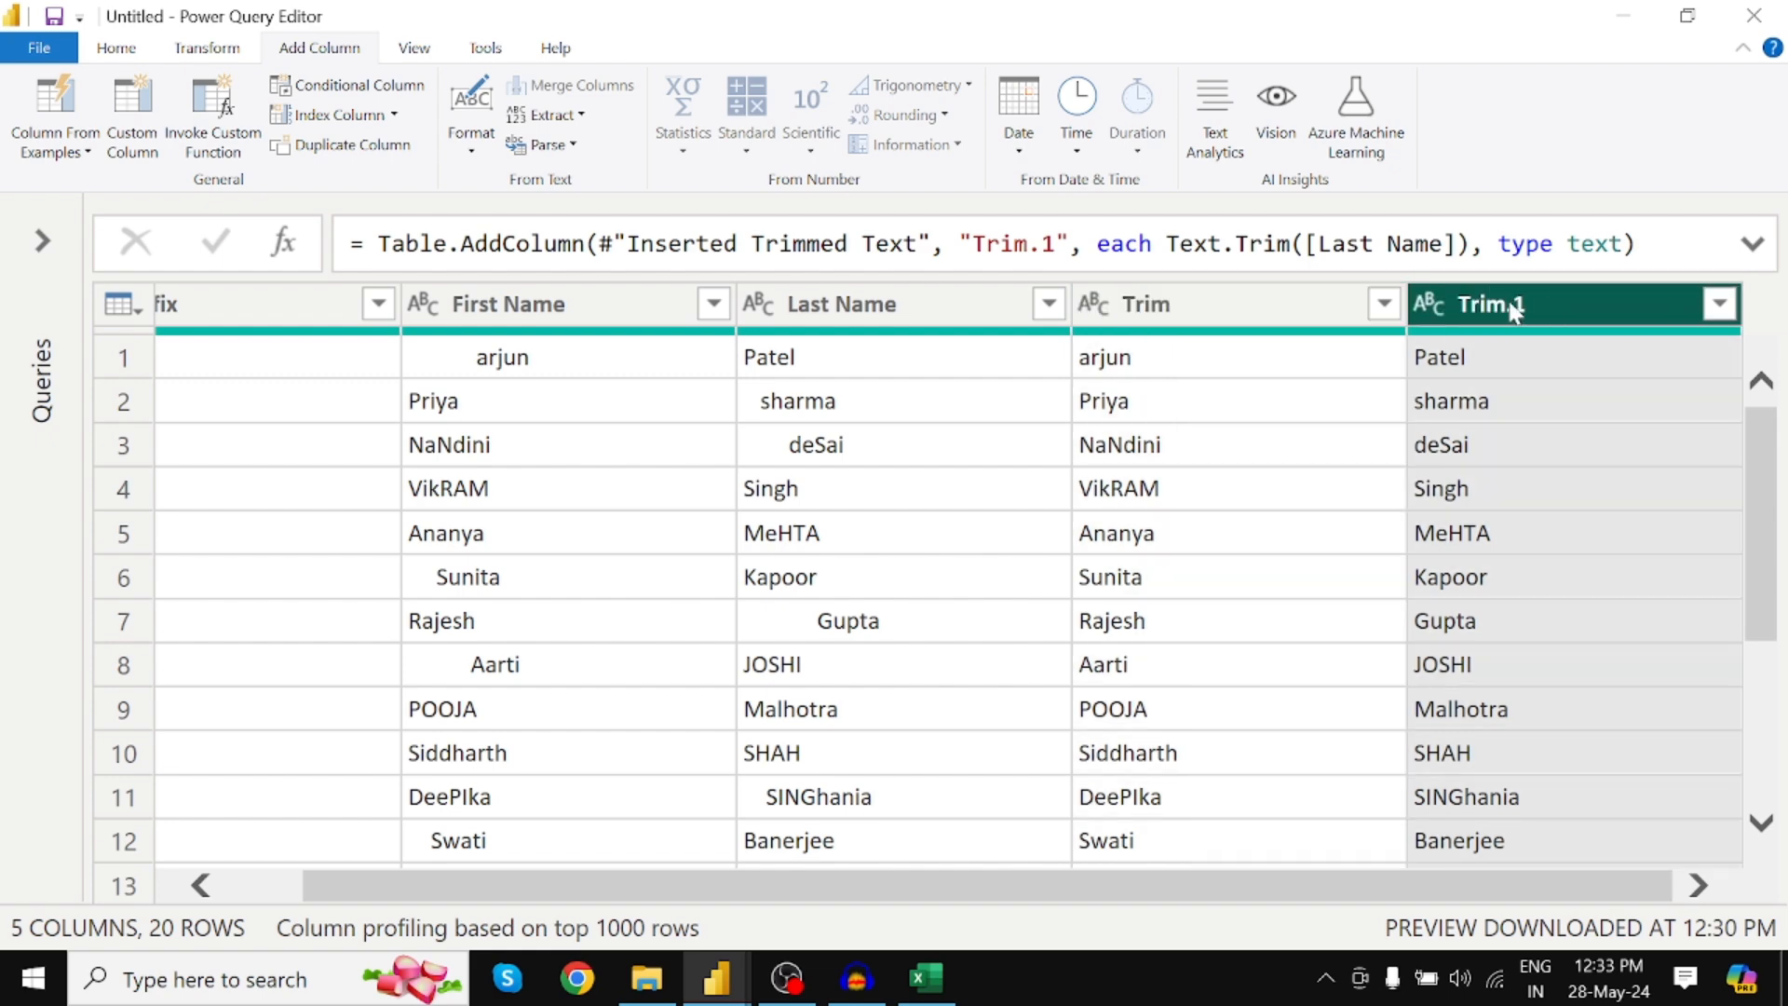
{"action": "double_click", "coordinate": [1218, 302]}
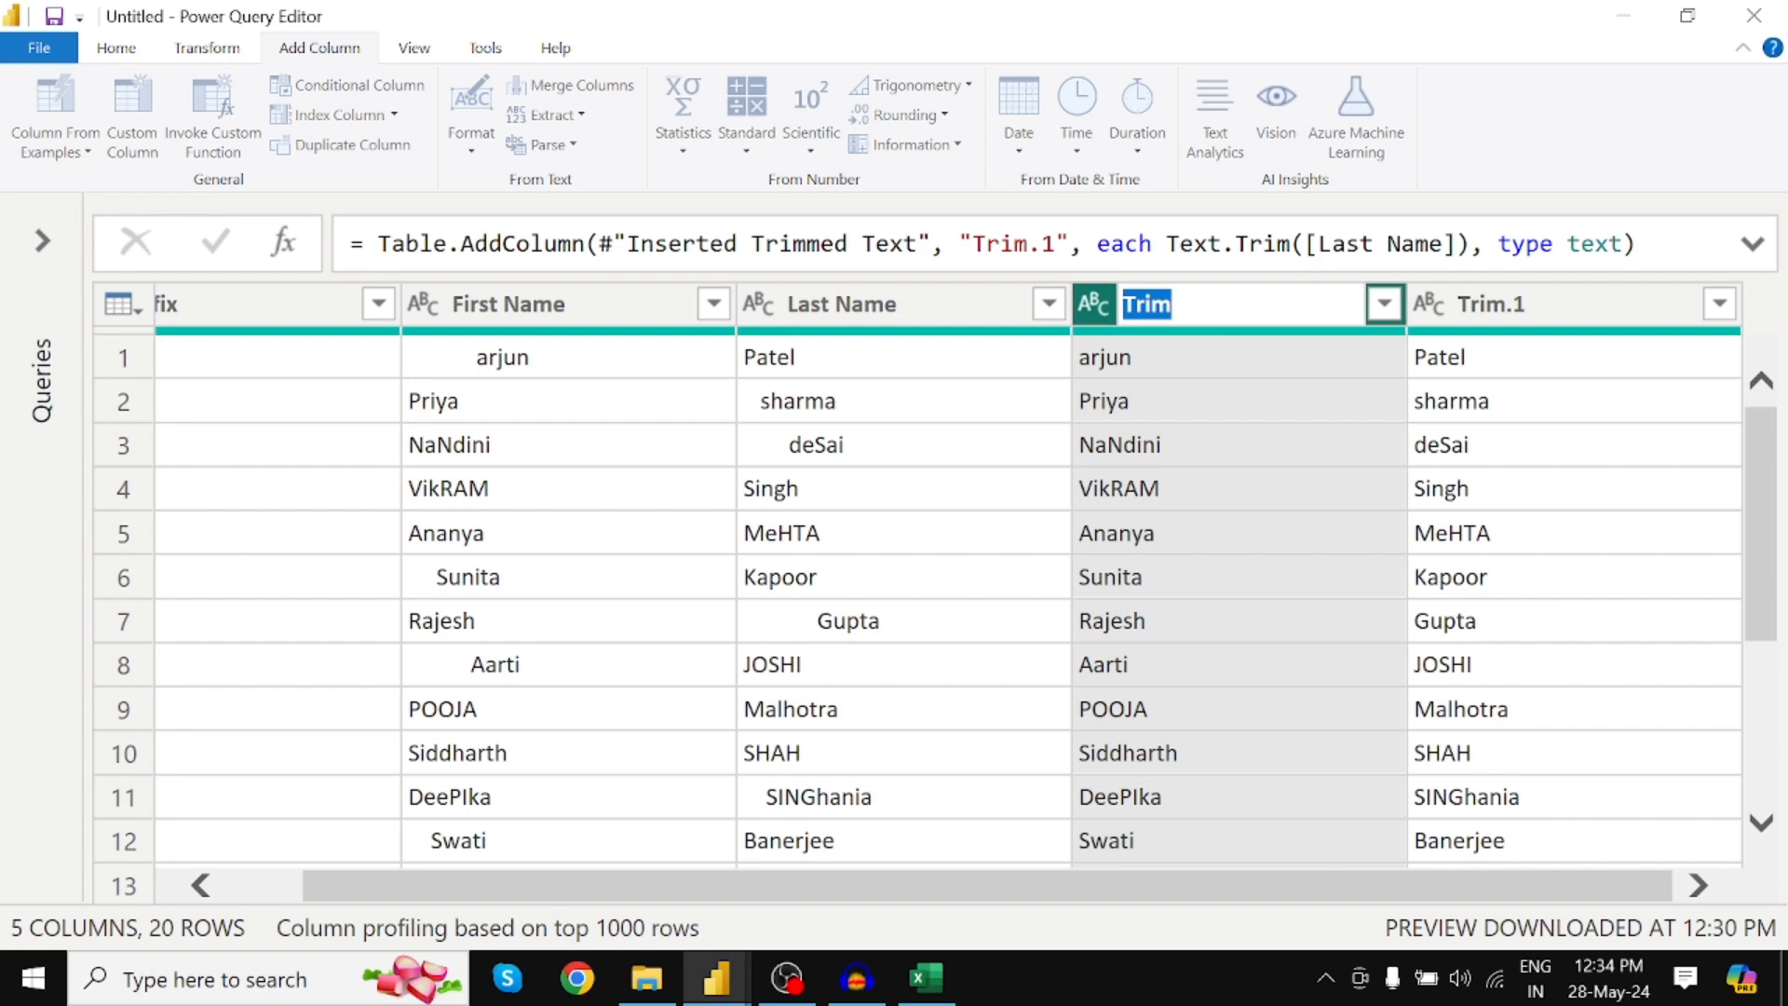
{"action": "key", "text": "Return"}
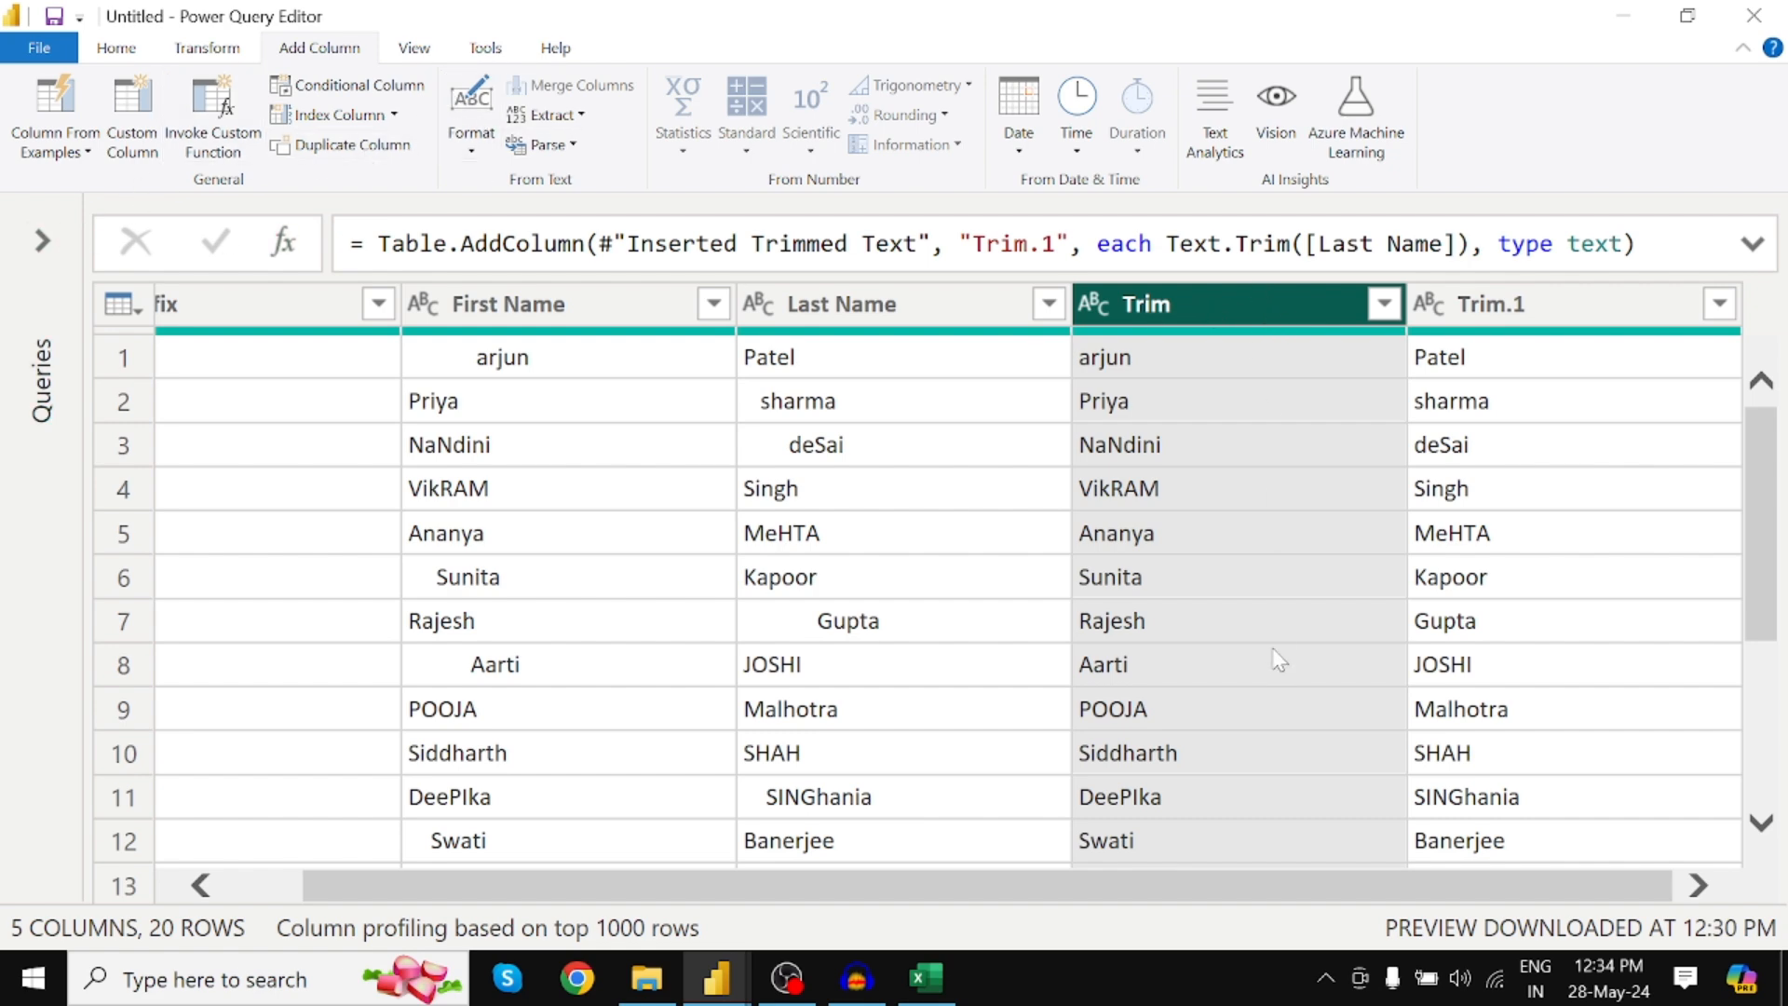
{"action": "left_click", "coordinate": [482, 159]}
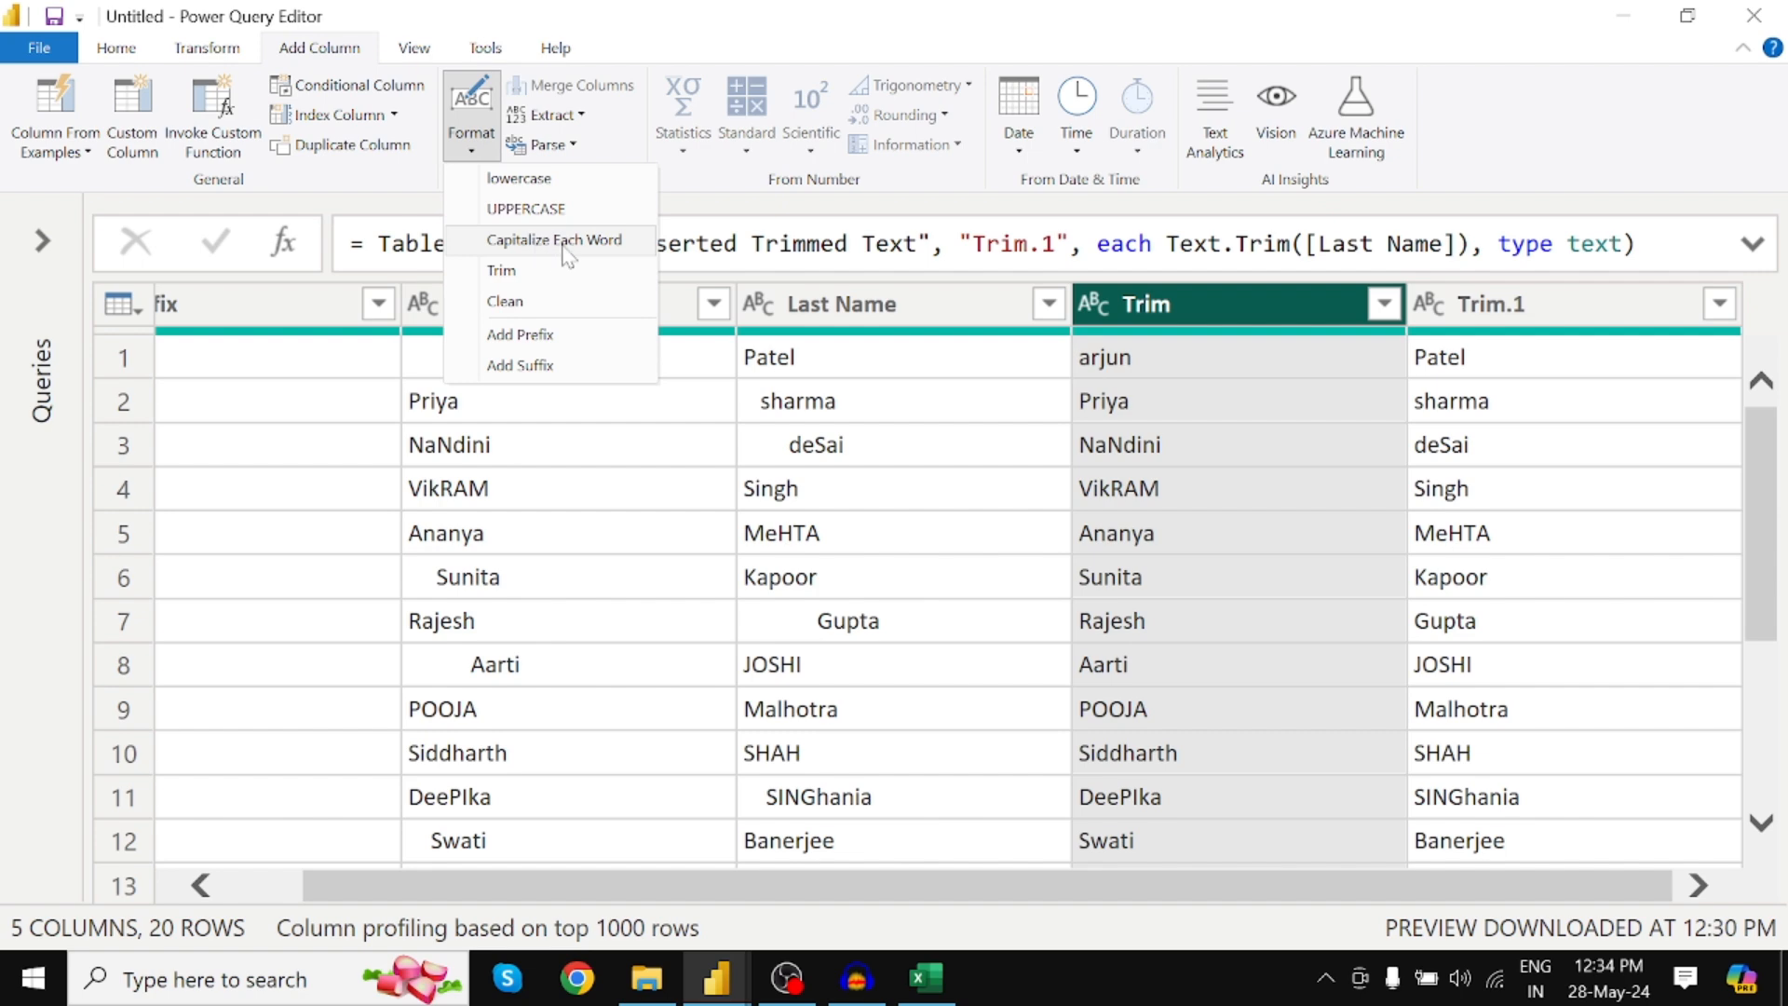
Add Capitalize Each Word columns for the Trim and Trim.1 name columns
{"action": "left_click", "coordinate": [553, 241]}
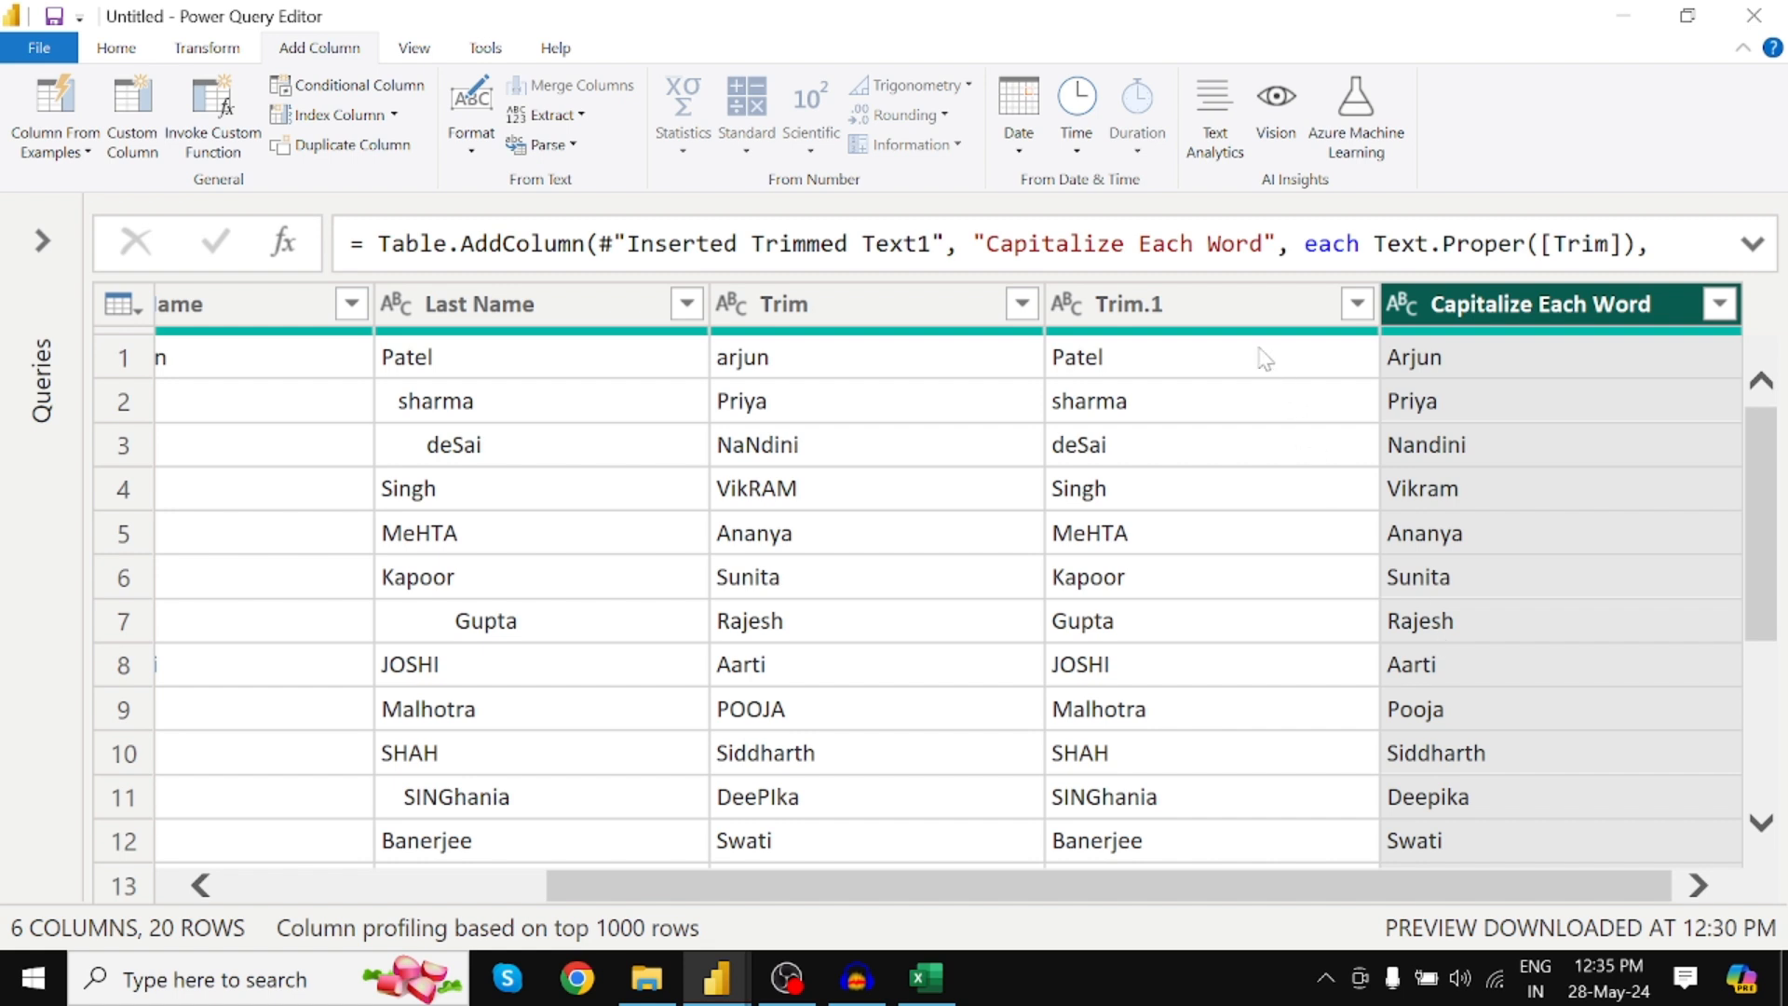
{"action": "left_click", "coordinate": [1185, 307]}
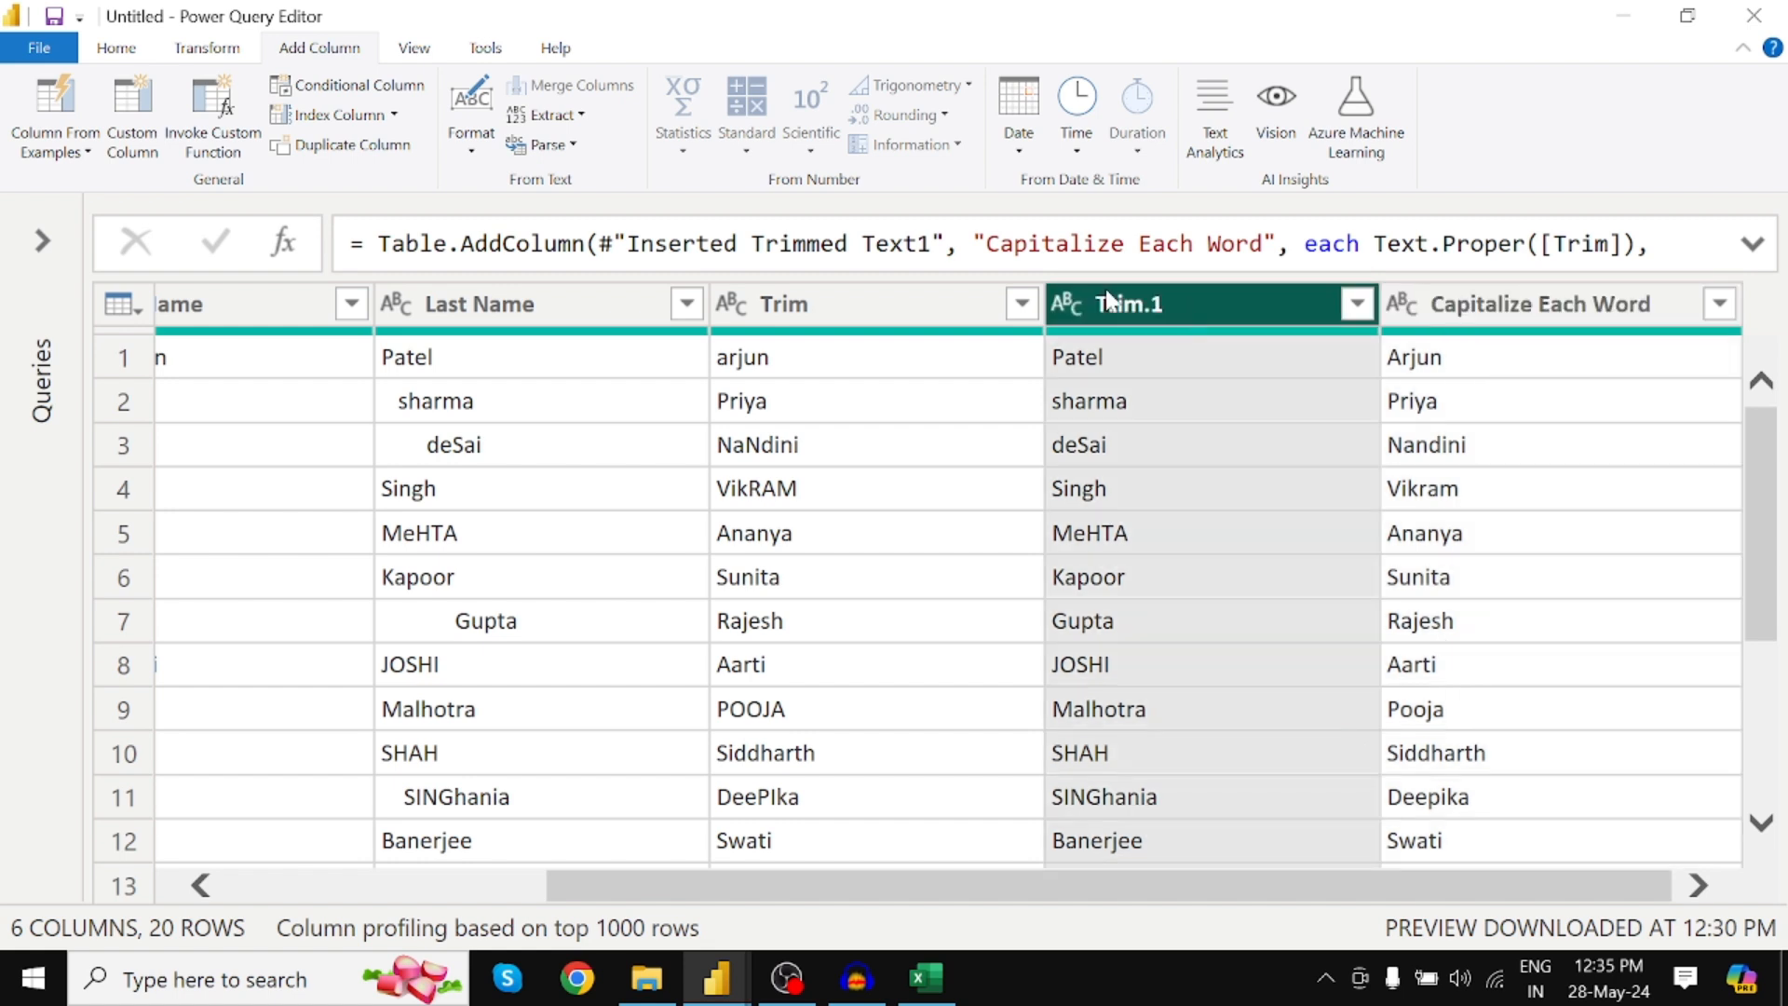
{"action": "left_click", "coordinate": [471, 121]}
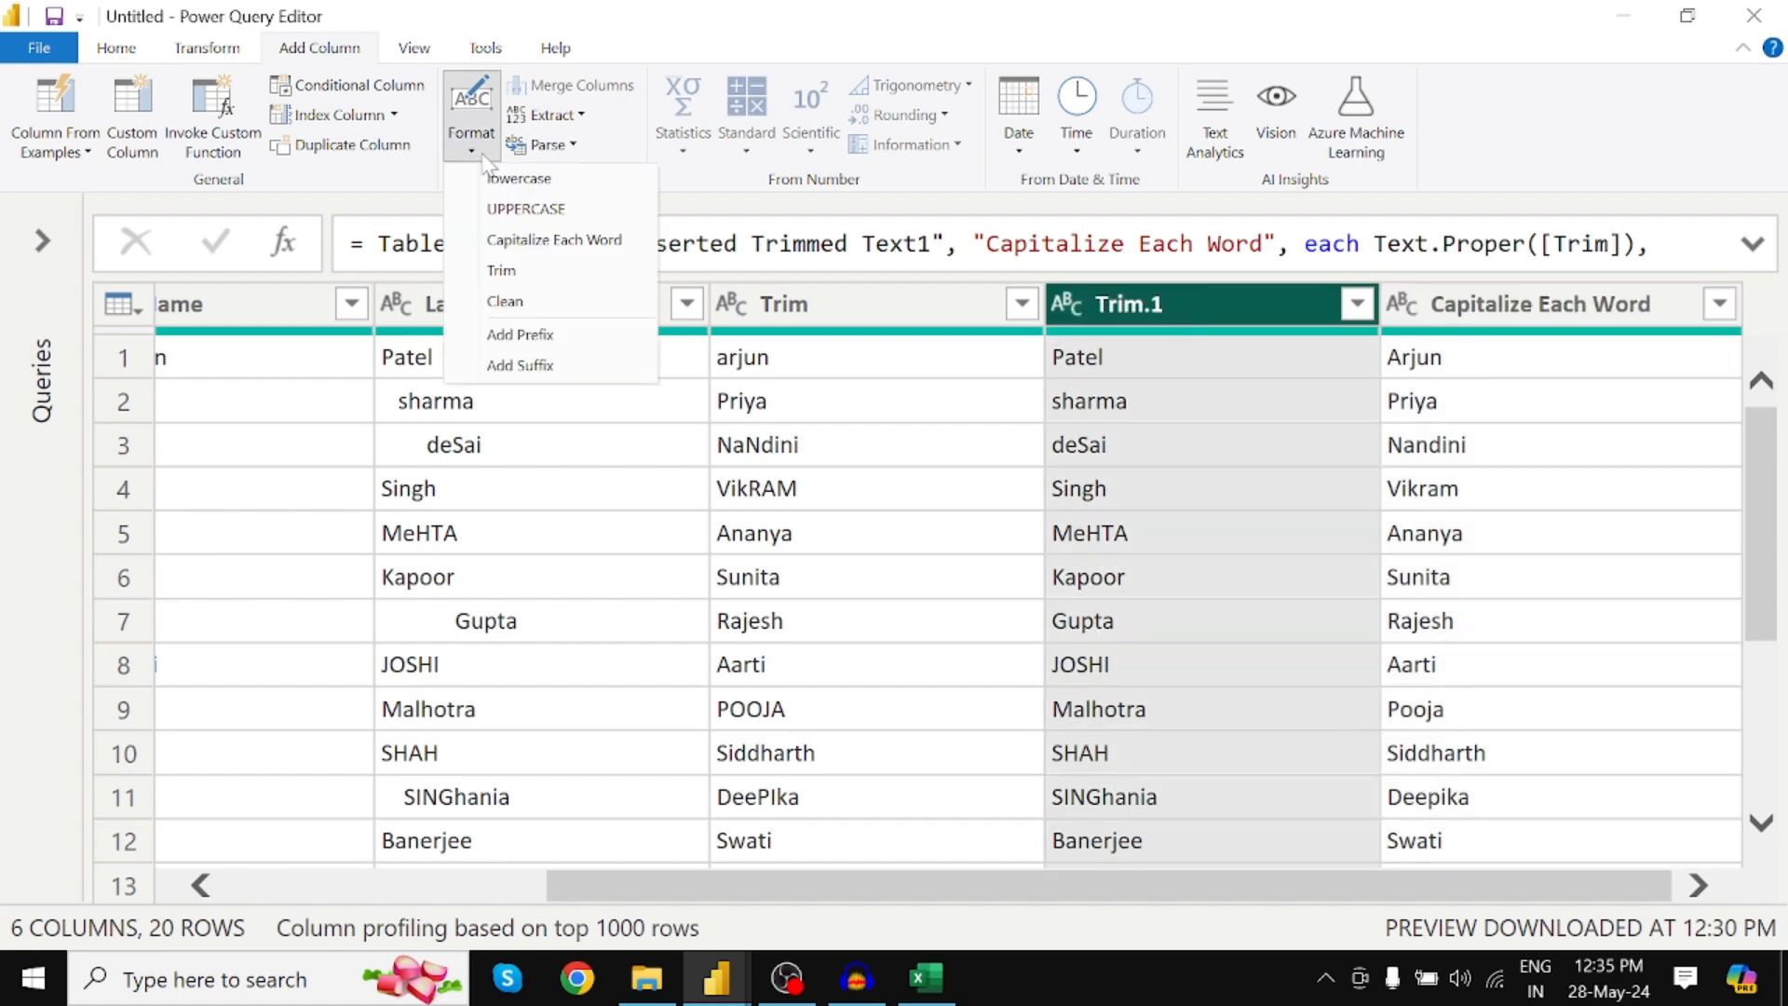
{"action": "left_click", "coordinate": [498, 242]}
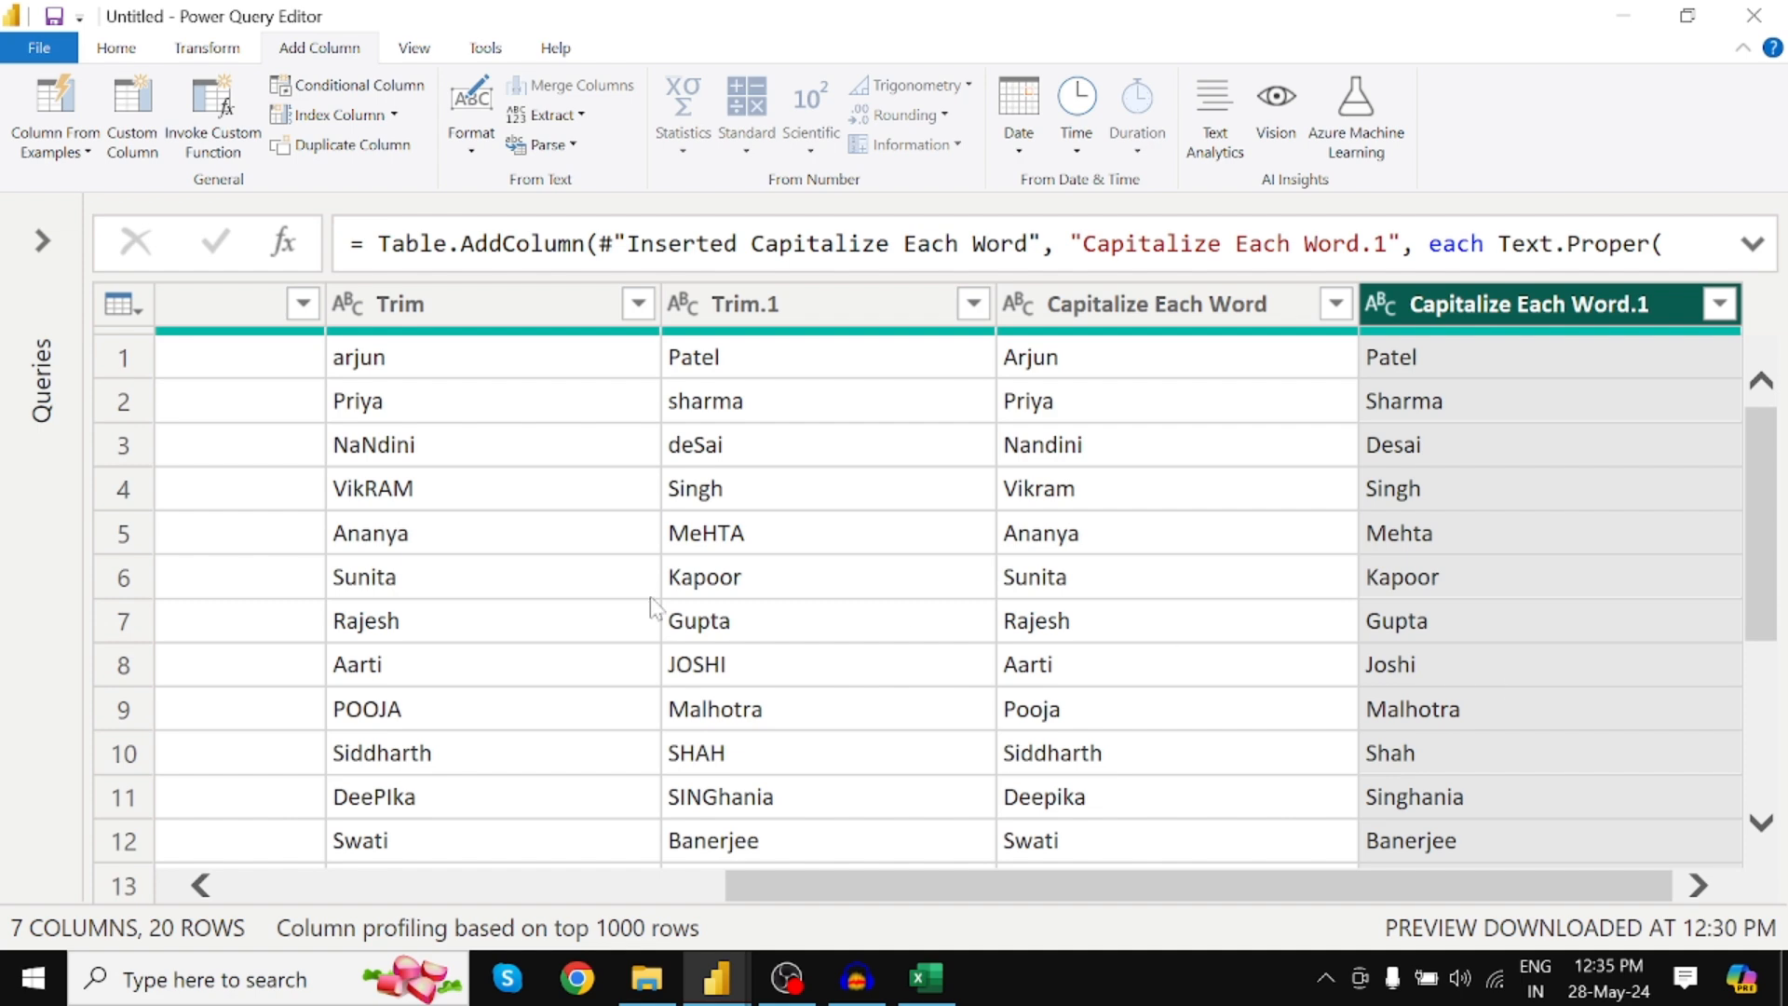
Scroll right to the new columns and select Capitalize Each Word
{"action": "scroll", "coordinate": [1024, 889], "scroll_direction": "left", "scroll_amount": 5}
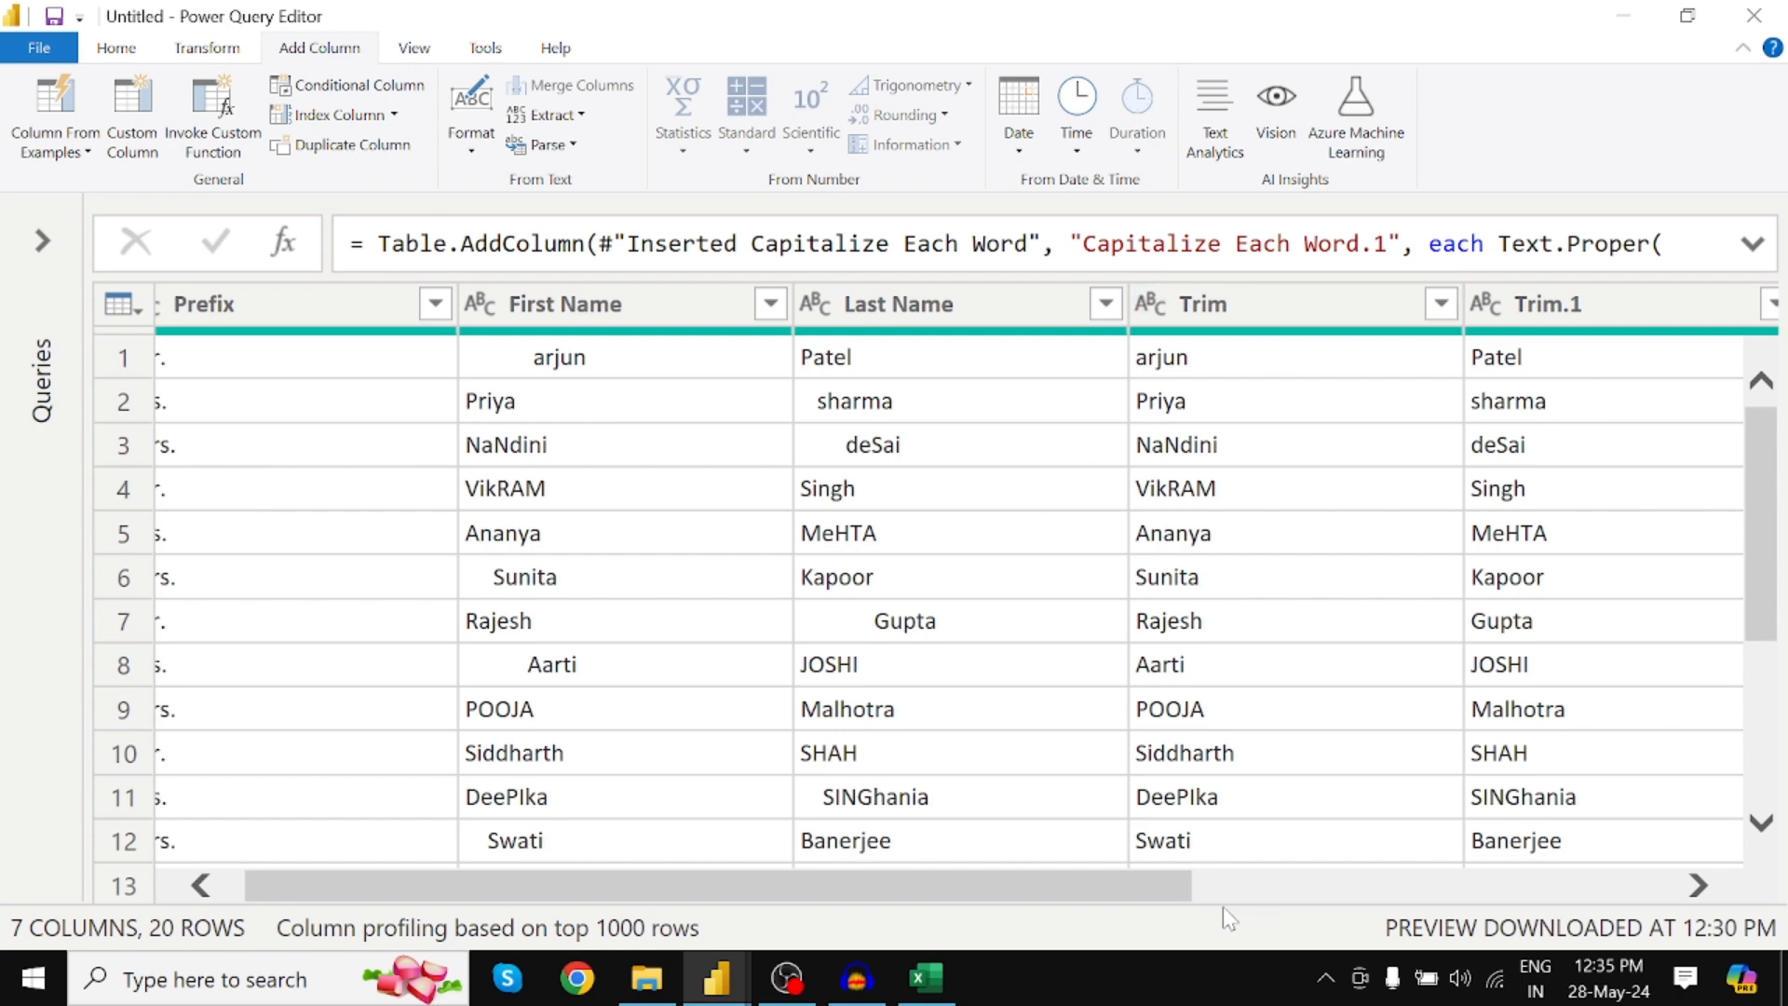
{"action": "left_click_drag", "start_coordinate": [1188, 886], "coordinate": [1502, 883]}
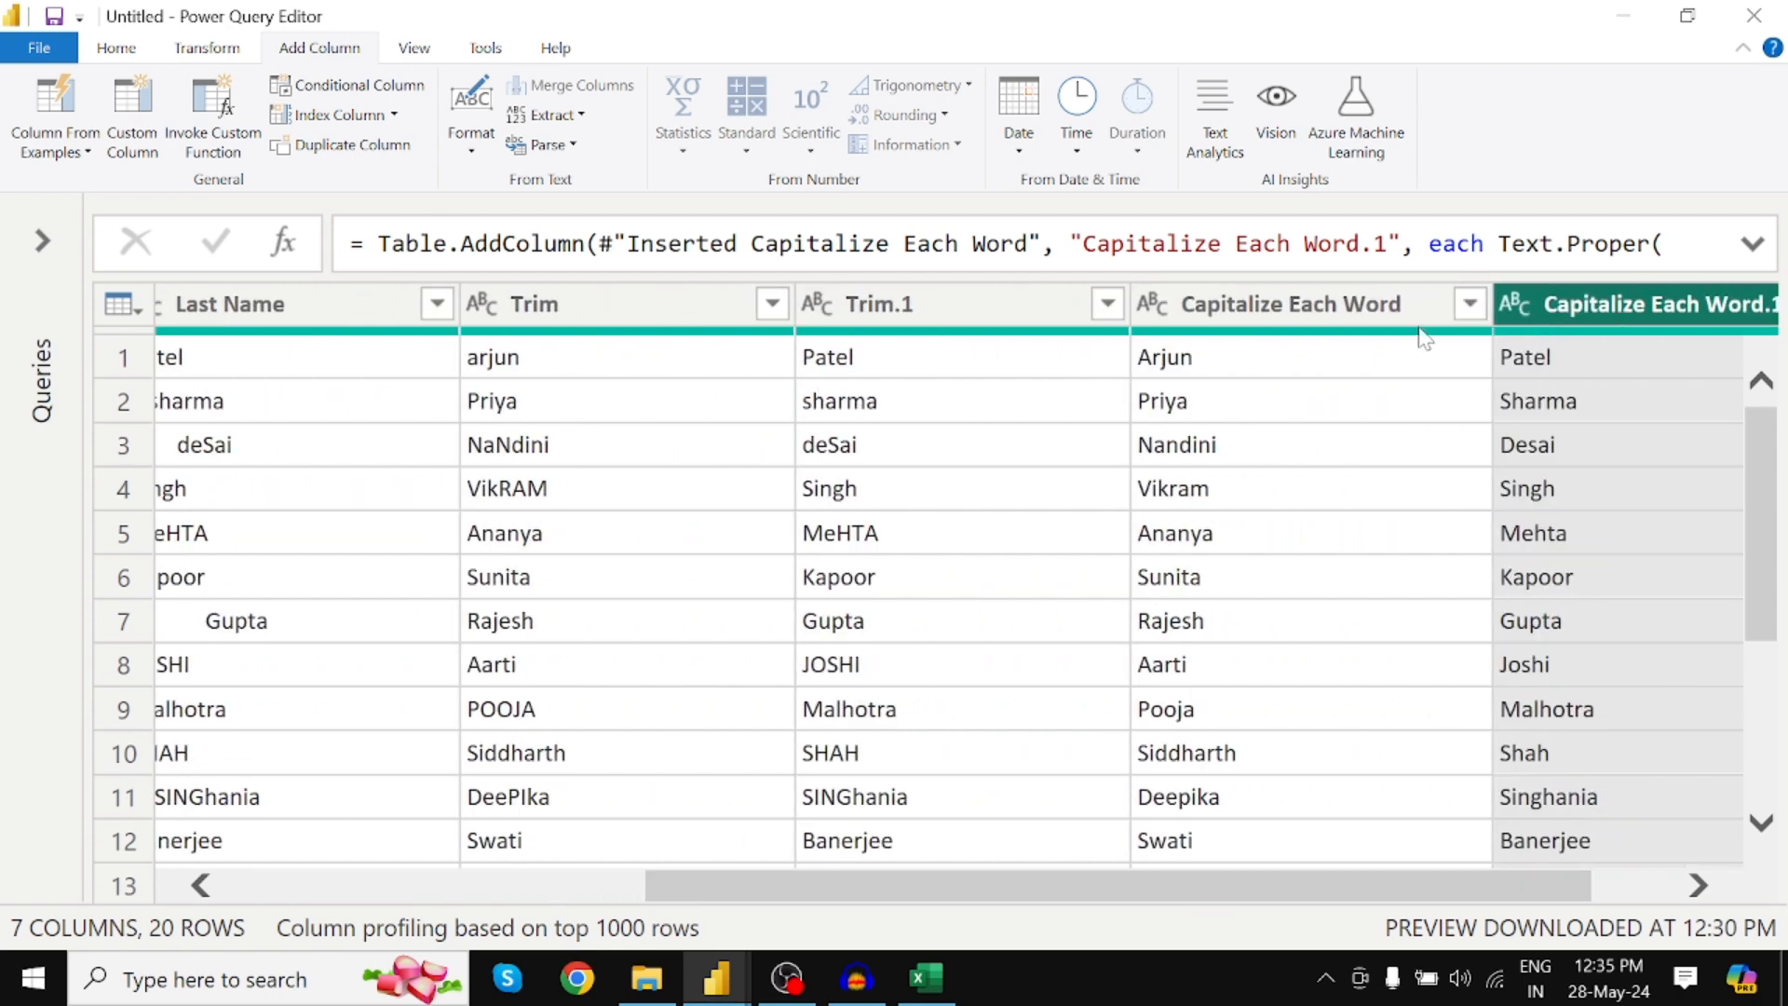
{"action": "left_click_drag", "start_coordinate": [1384, 883], "coordinate": [1528, 890]}
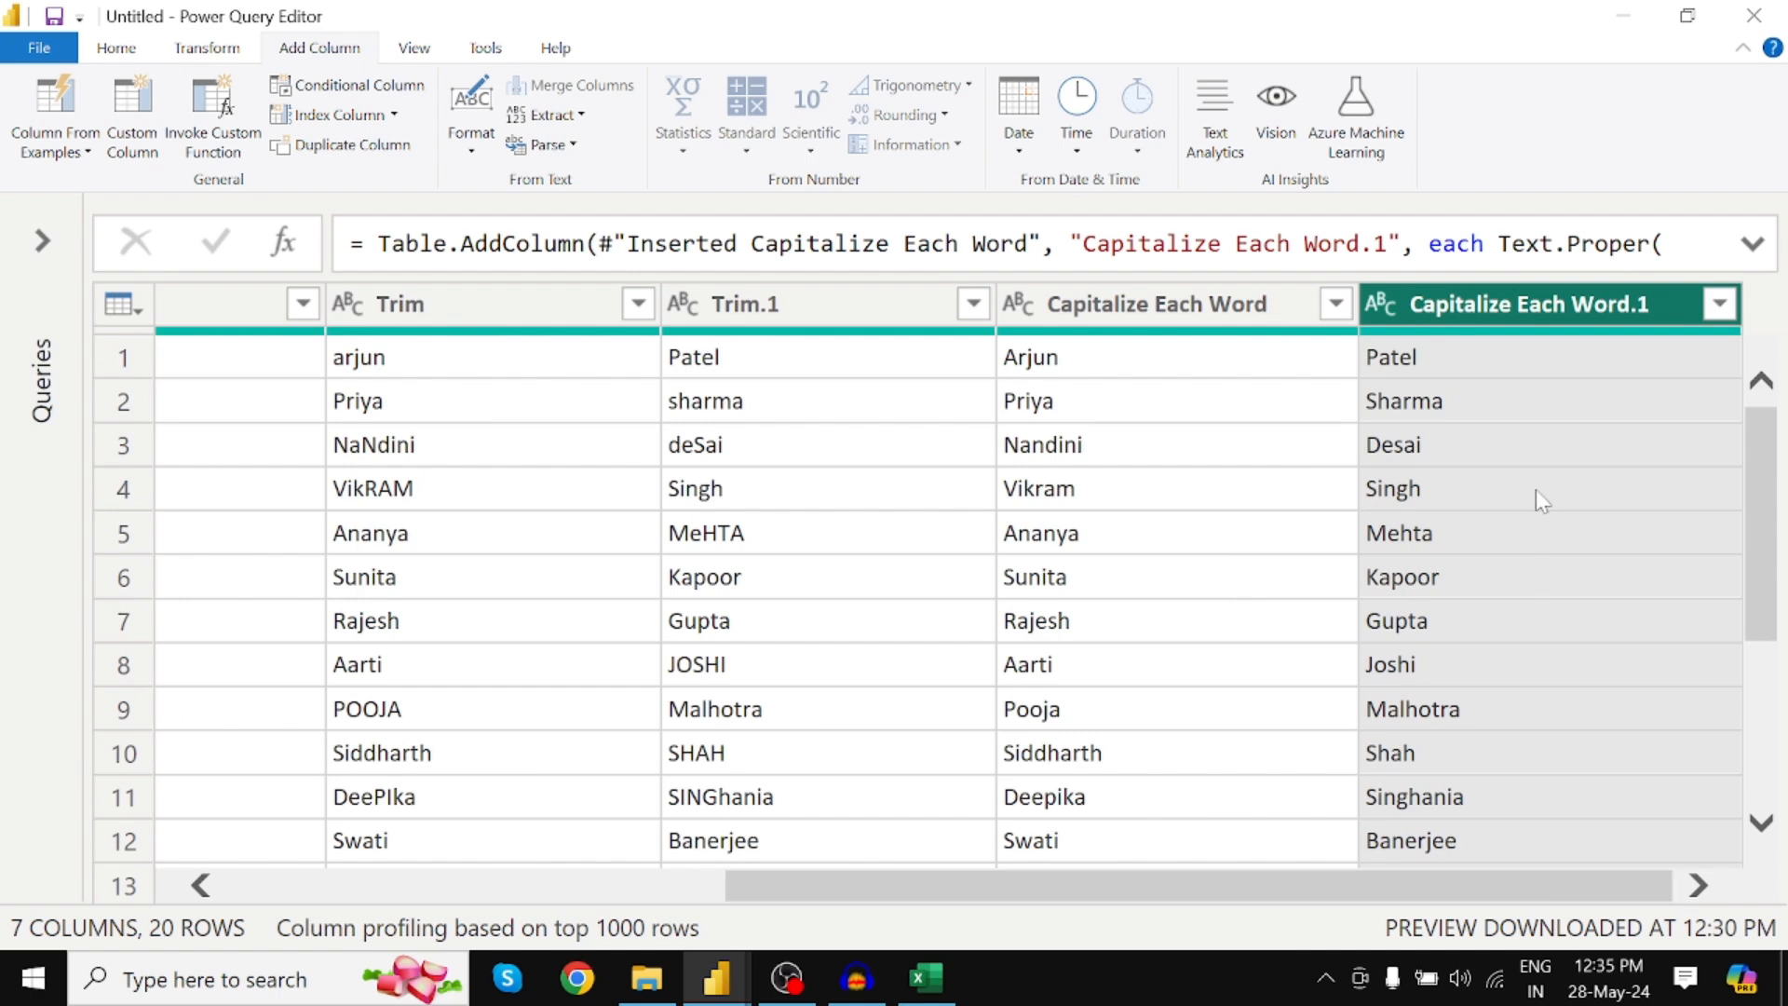
{"action": "left_click", "coordinate": [1135, 319]}
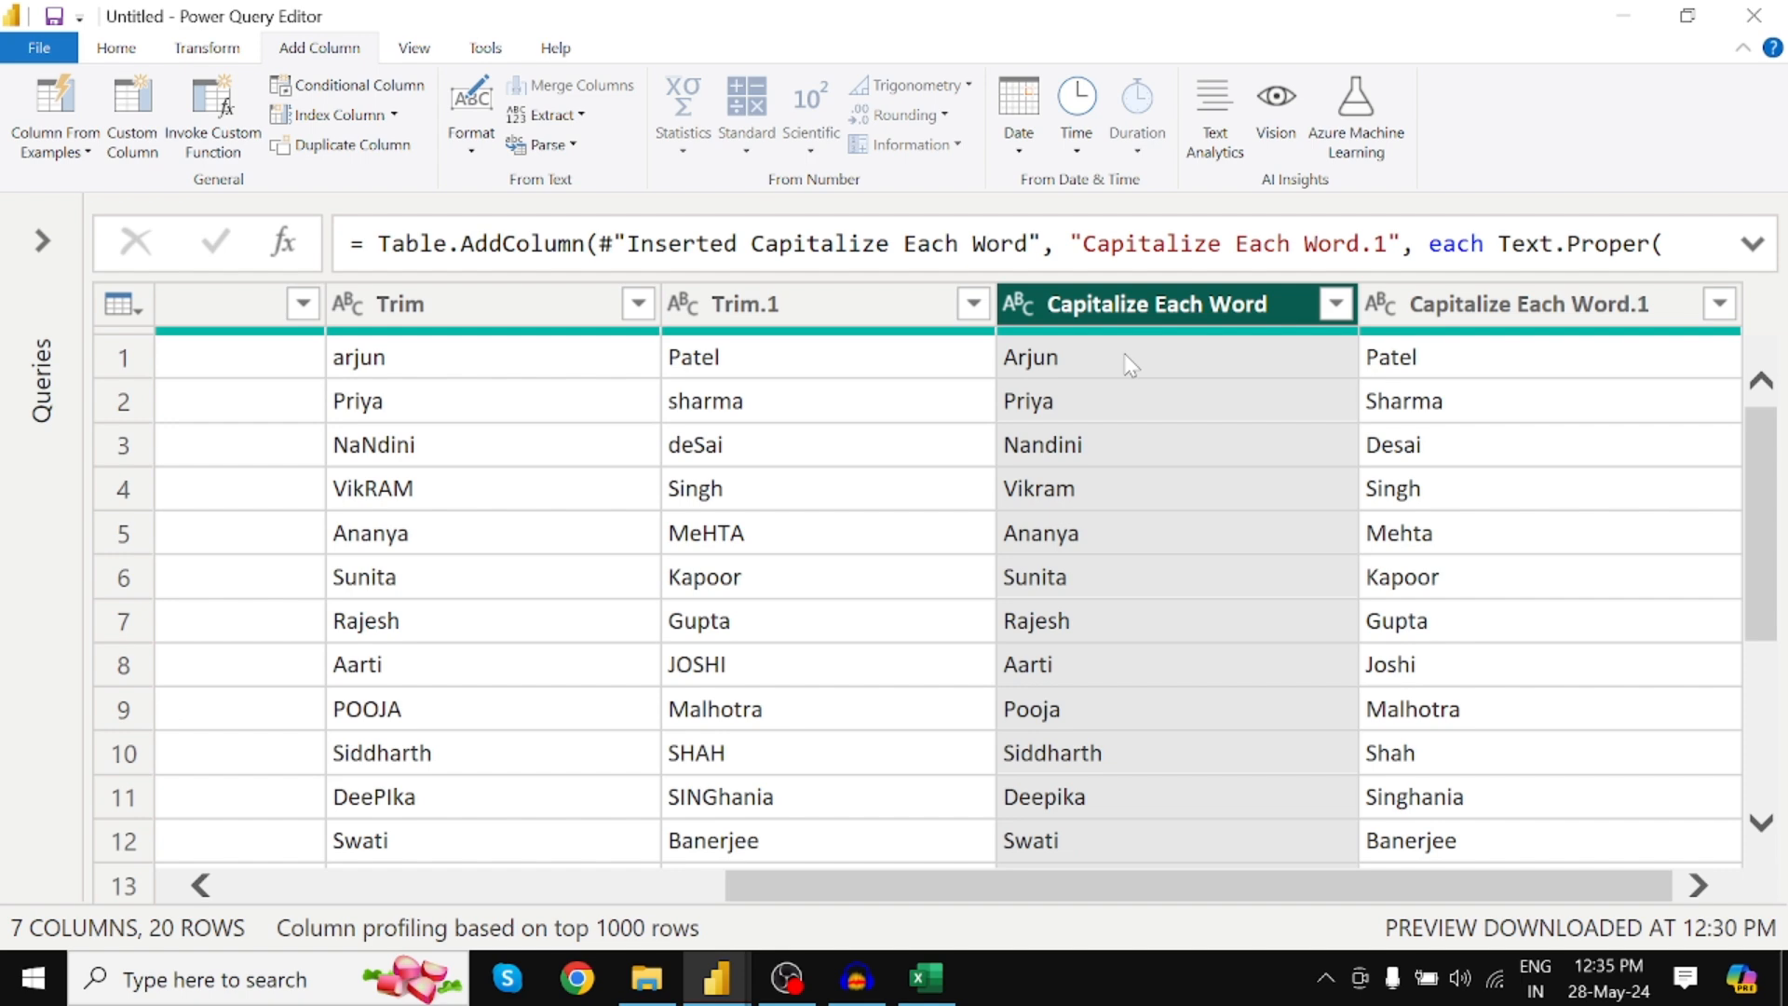
{"action": "left_click", "coordinate": [468, 154]}
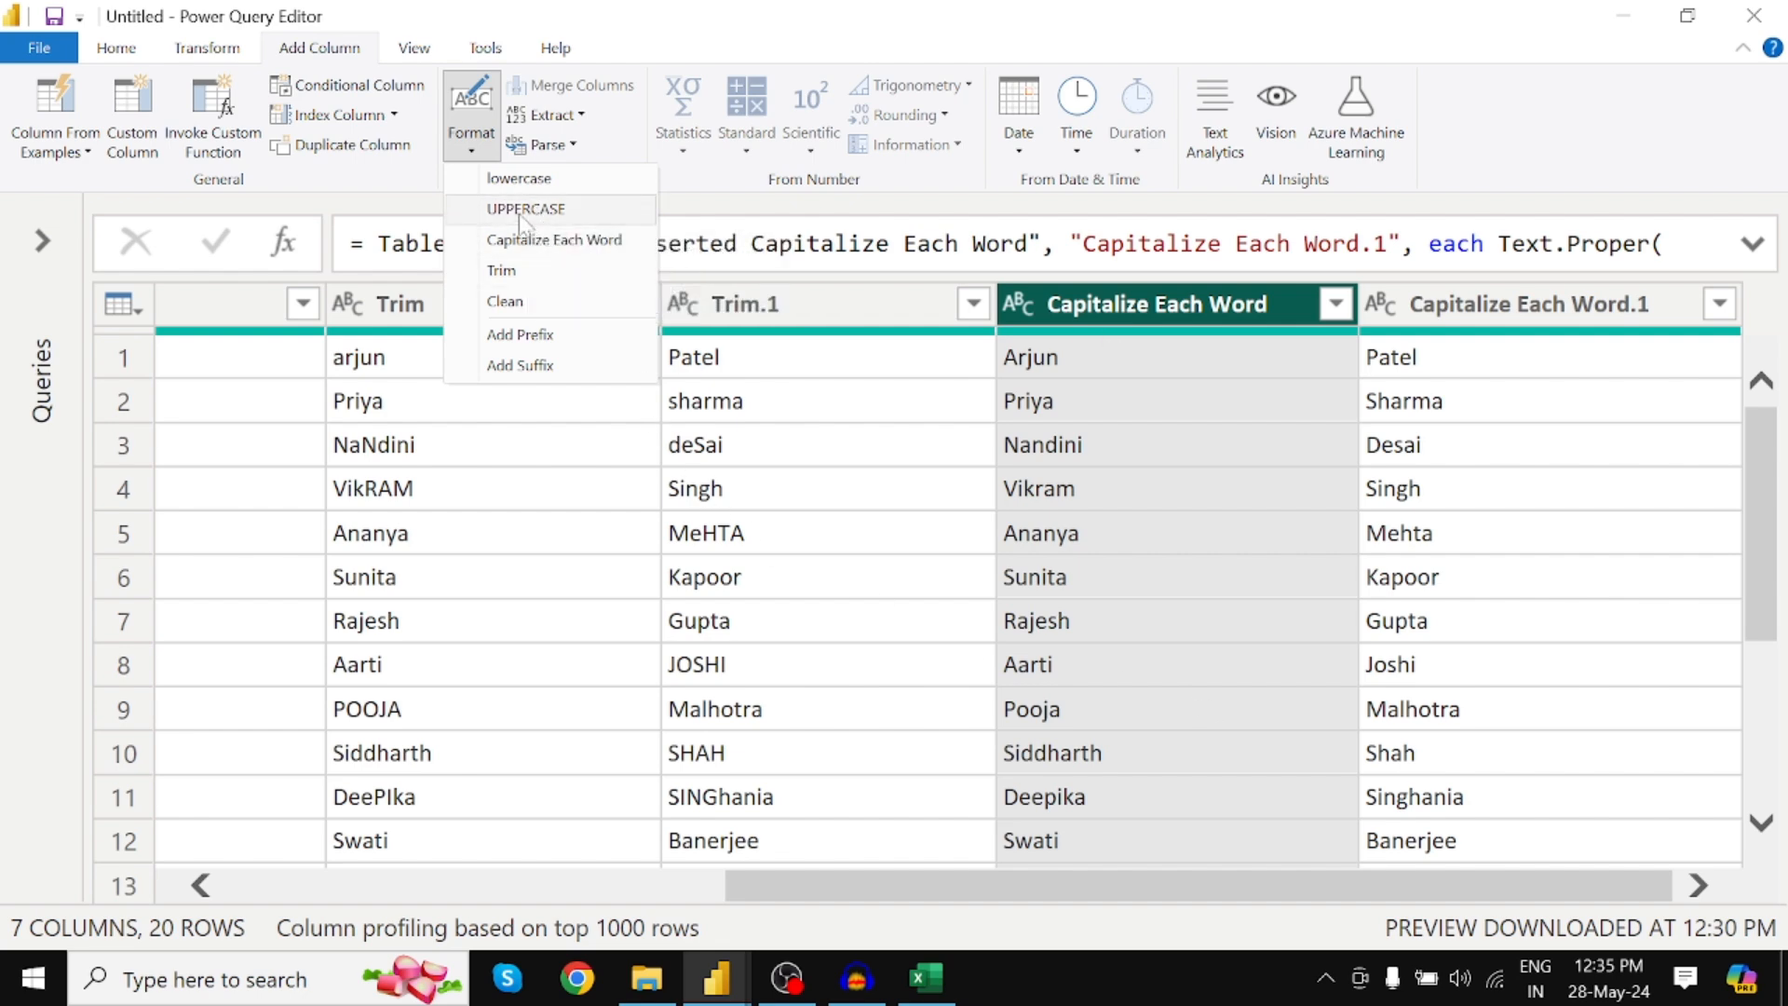
Select Capitalize Each Word plus Capitalize Each Word.1 and start Merge Columns on them
{"action": "left_click", "coordinate": [1557, 309]}
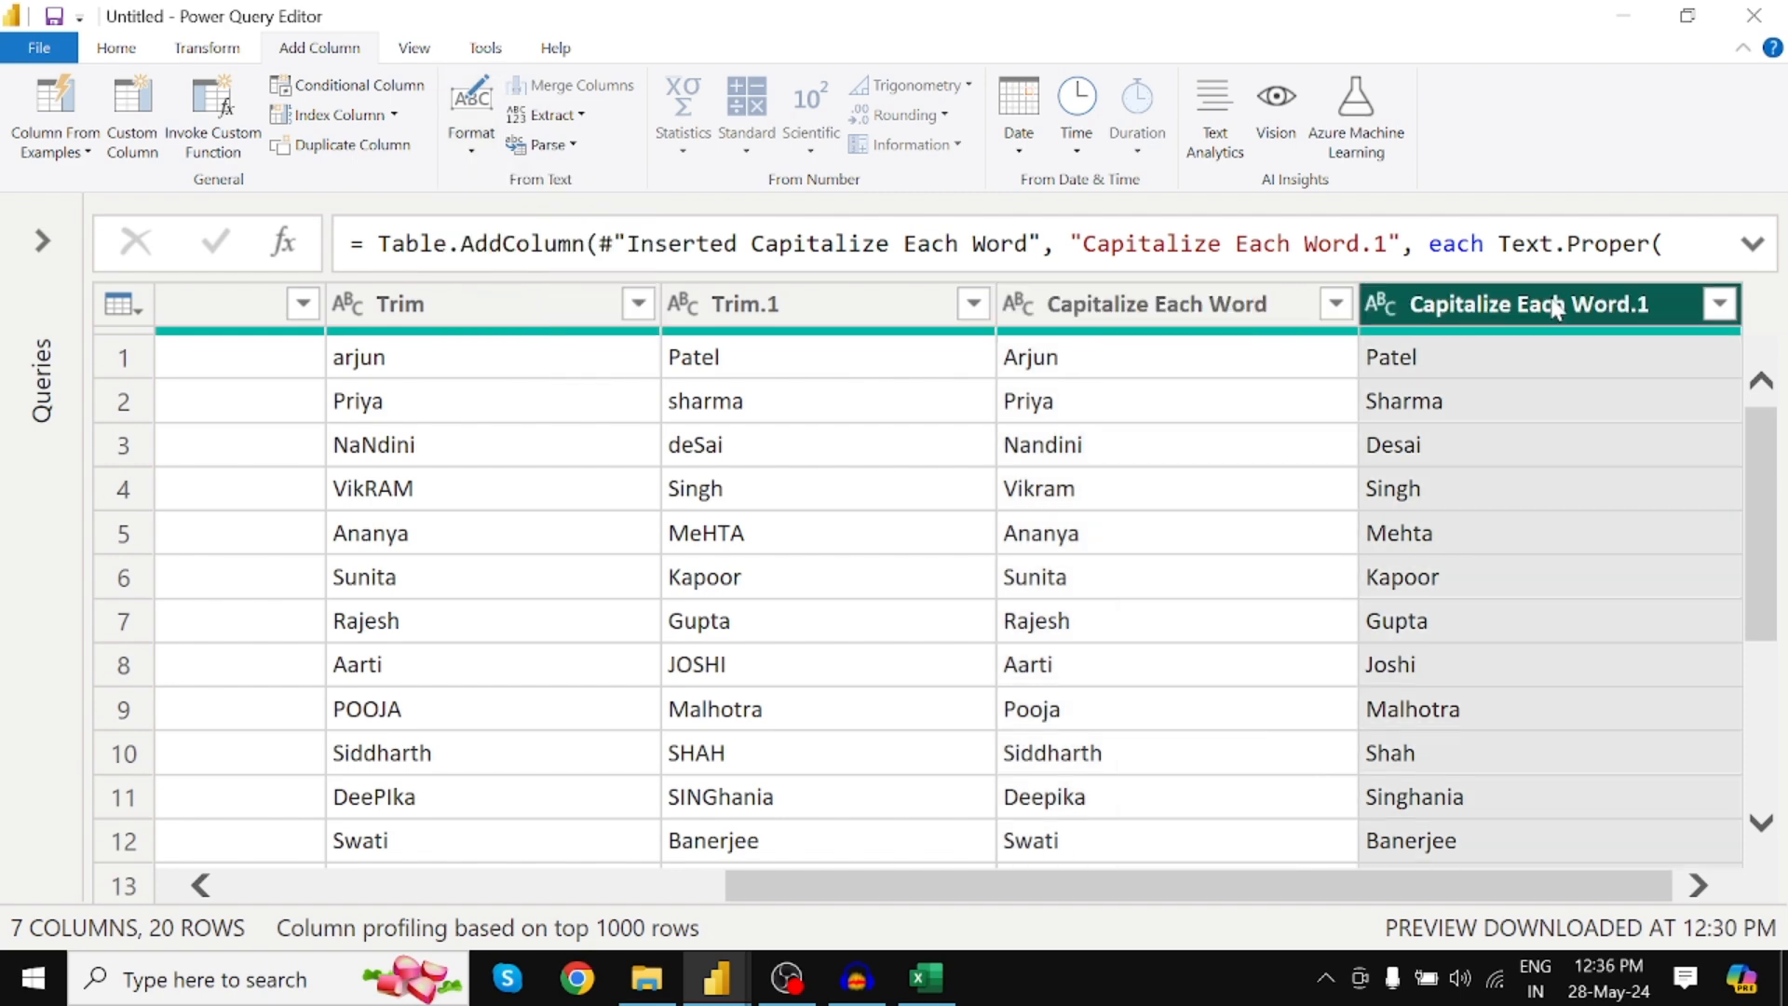
{"action": "left_click", "coordinate": [1231, 308]}
{"action": "left_click", "coordinate": [1561, 311]}
{"action": "left_click", "coordinate": [1208, 318]}
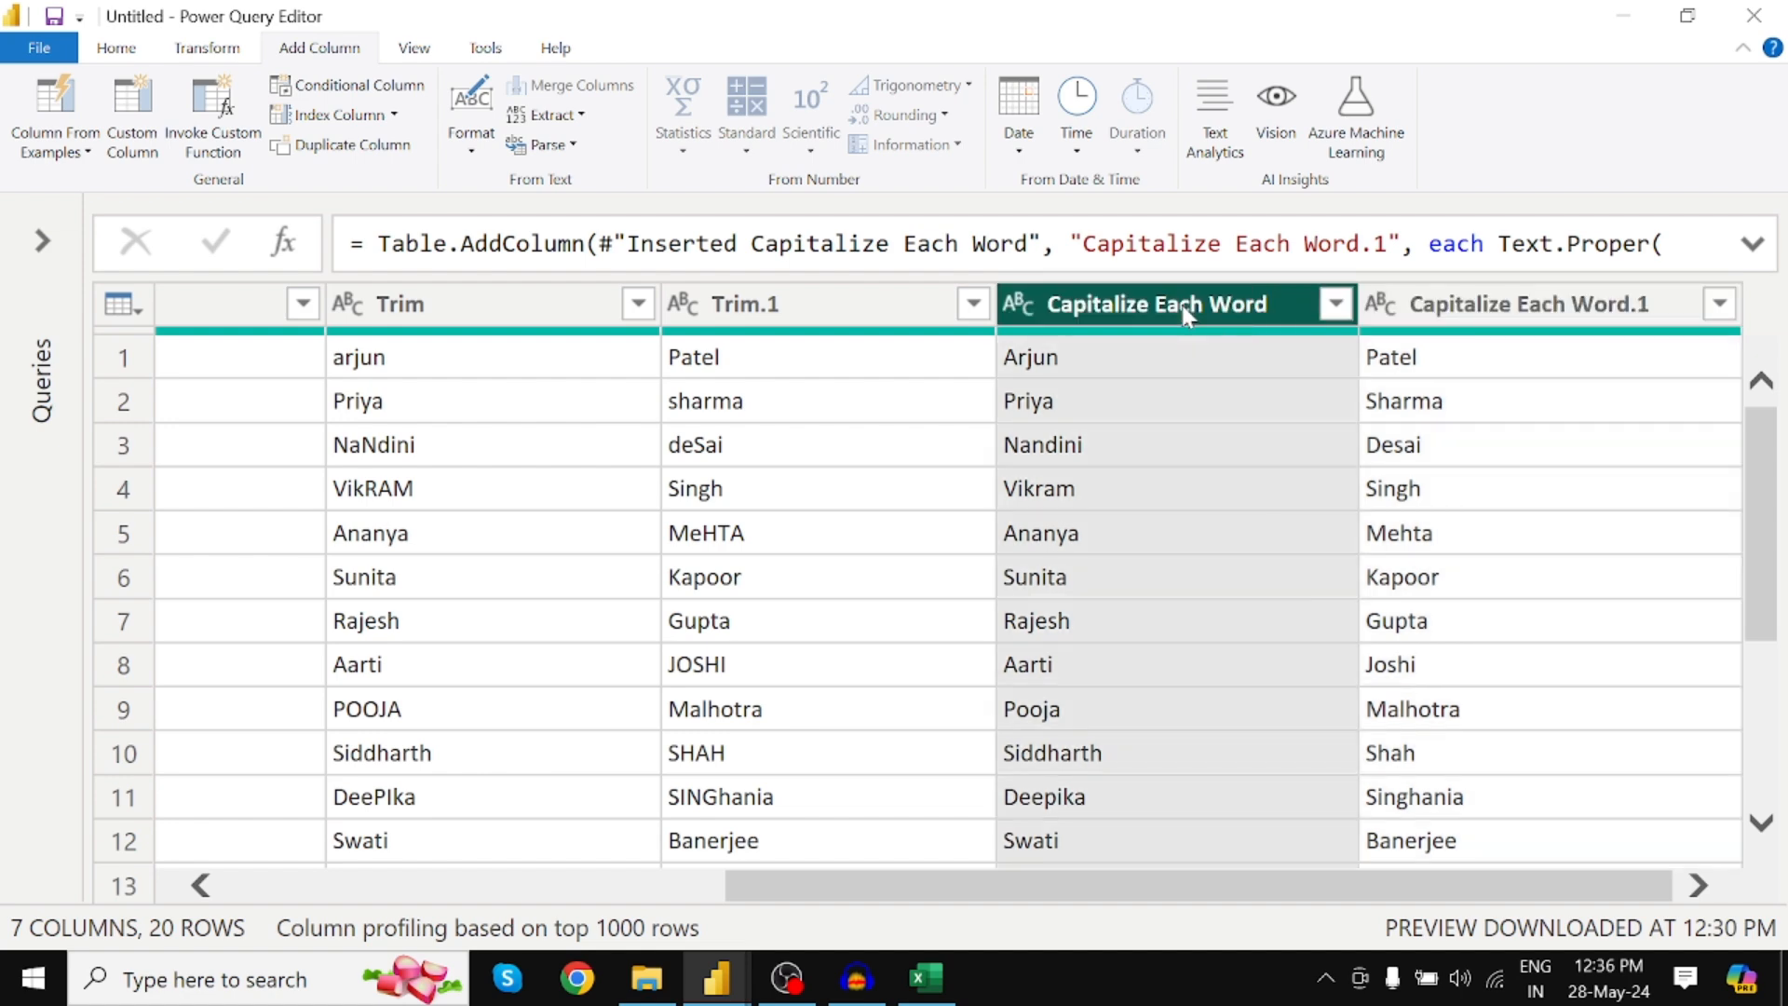
{"action": "left_click", "coordinate": [472, 135]}
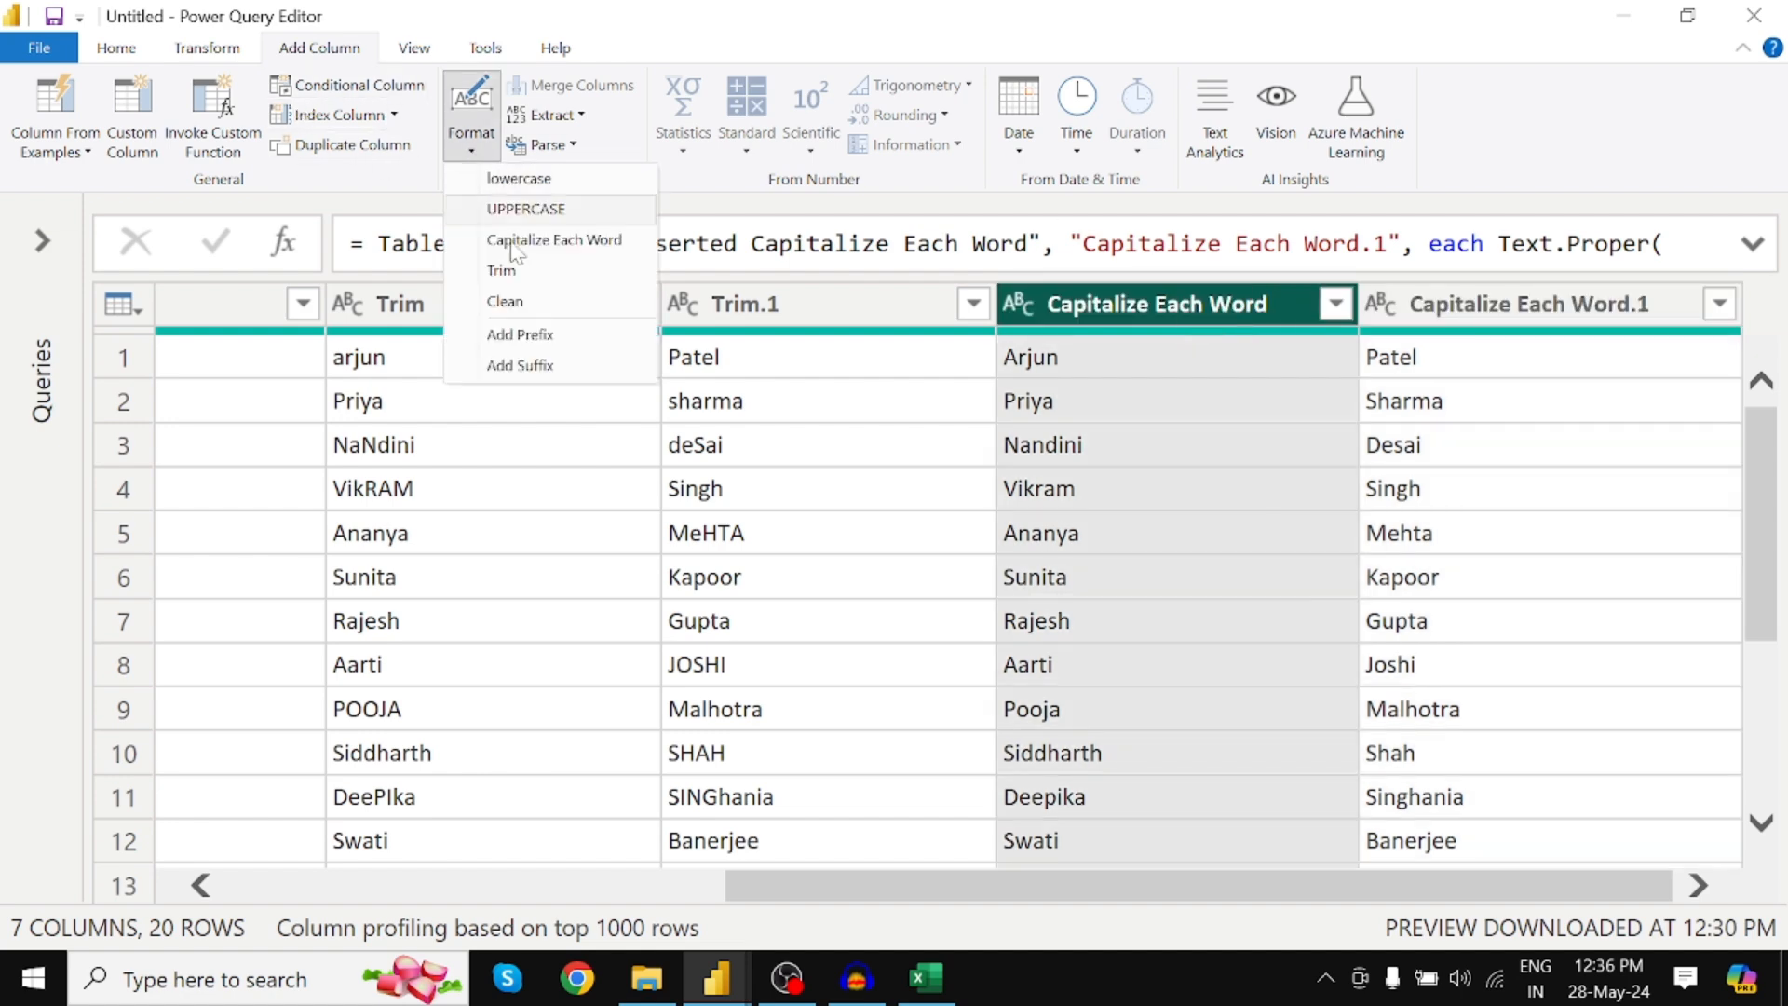
{"action": "left_click", "coordinate": [1185, 310]}
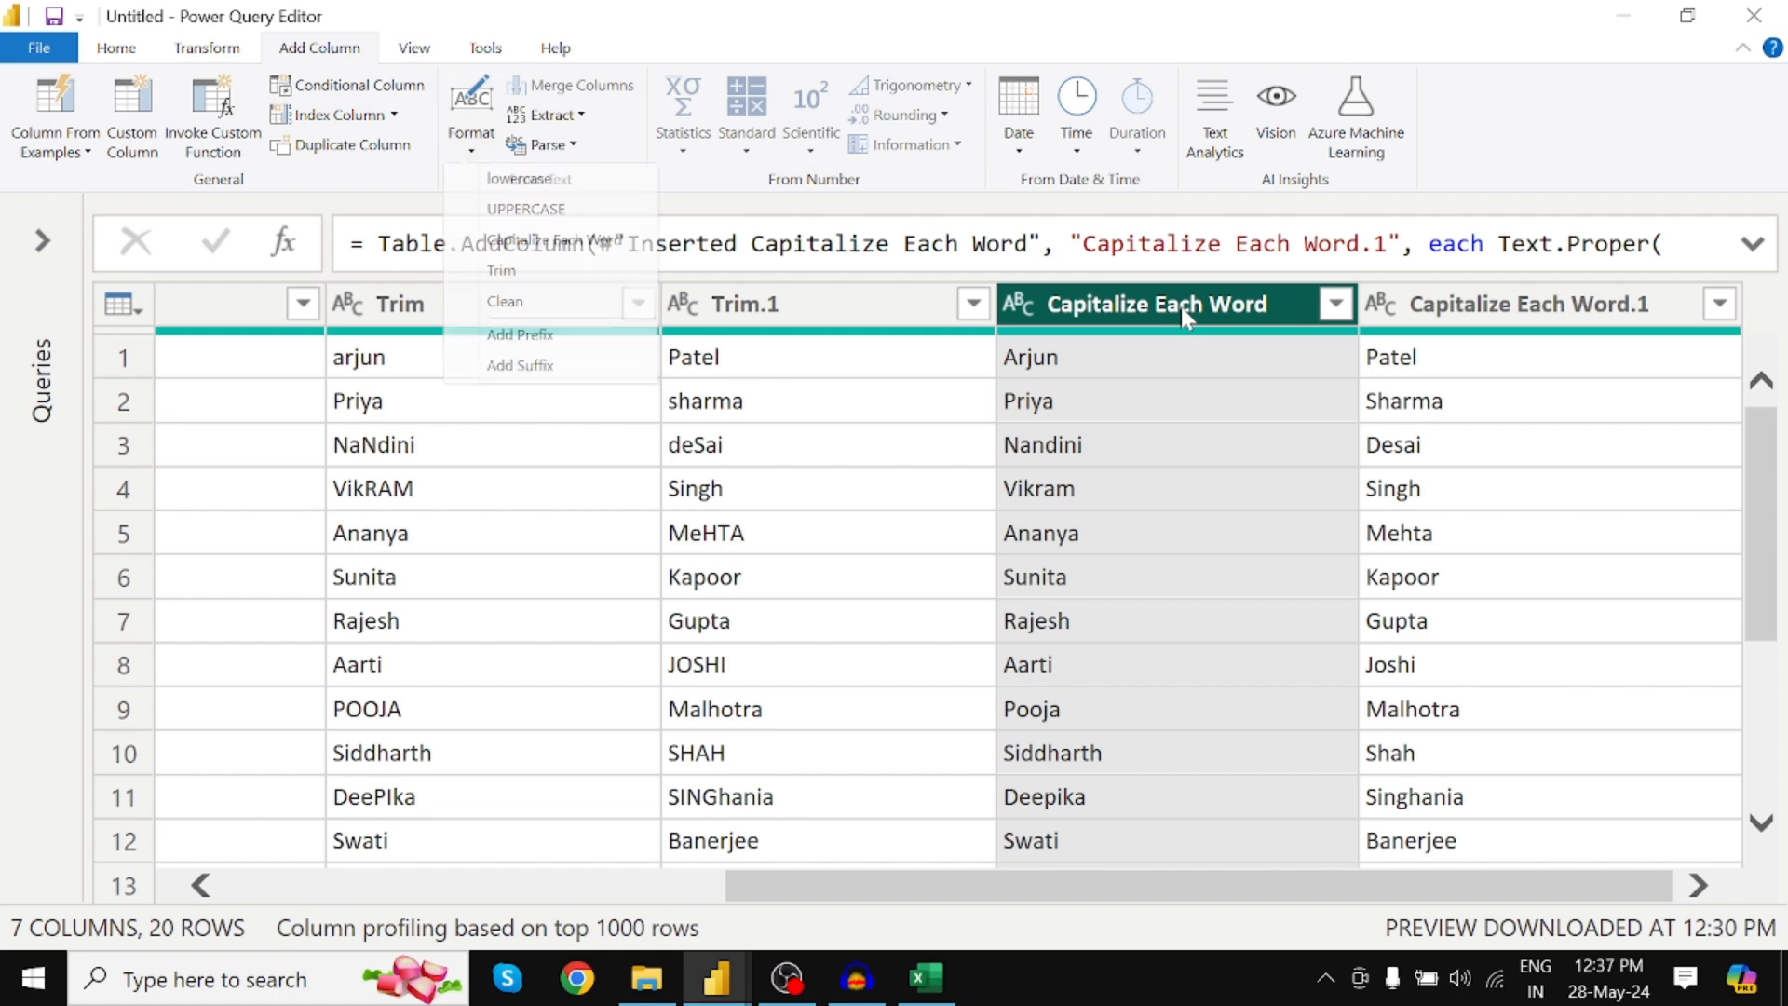
{"action": "left_click", "coordinate": [1472, 310], "text": "ctrl"}
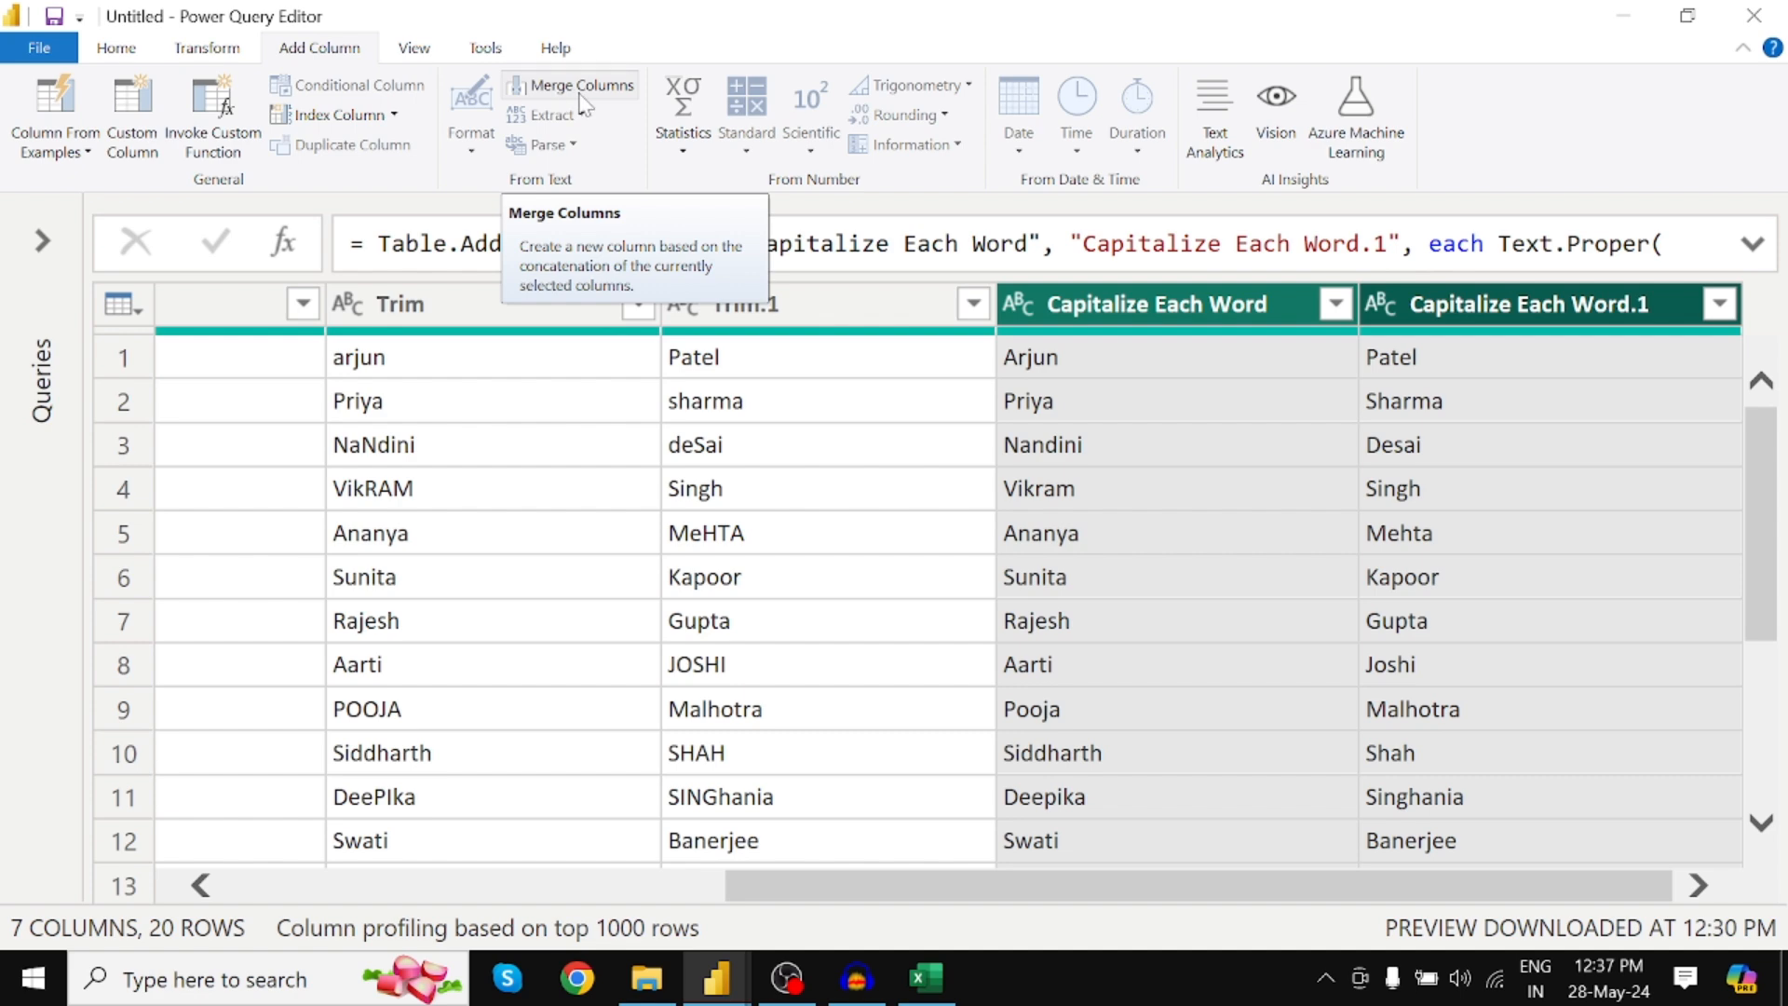
{"action": "left_click", "coordinate": [1164, 314]}
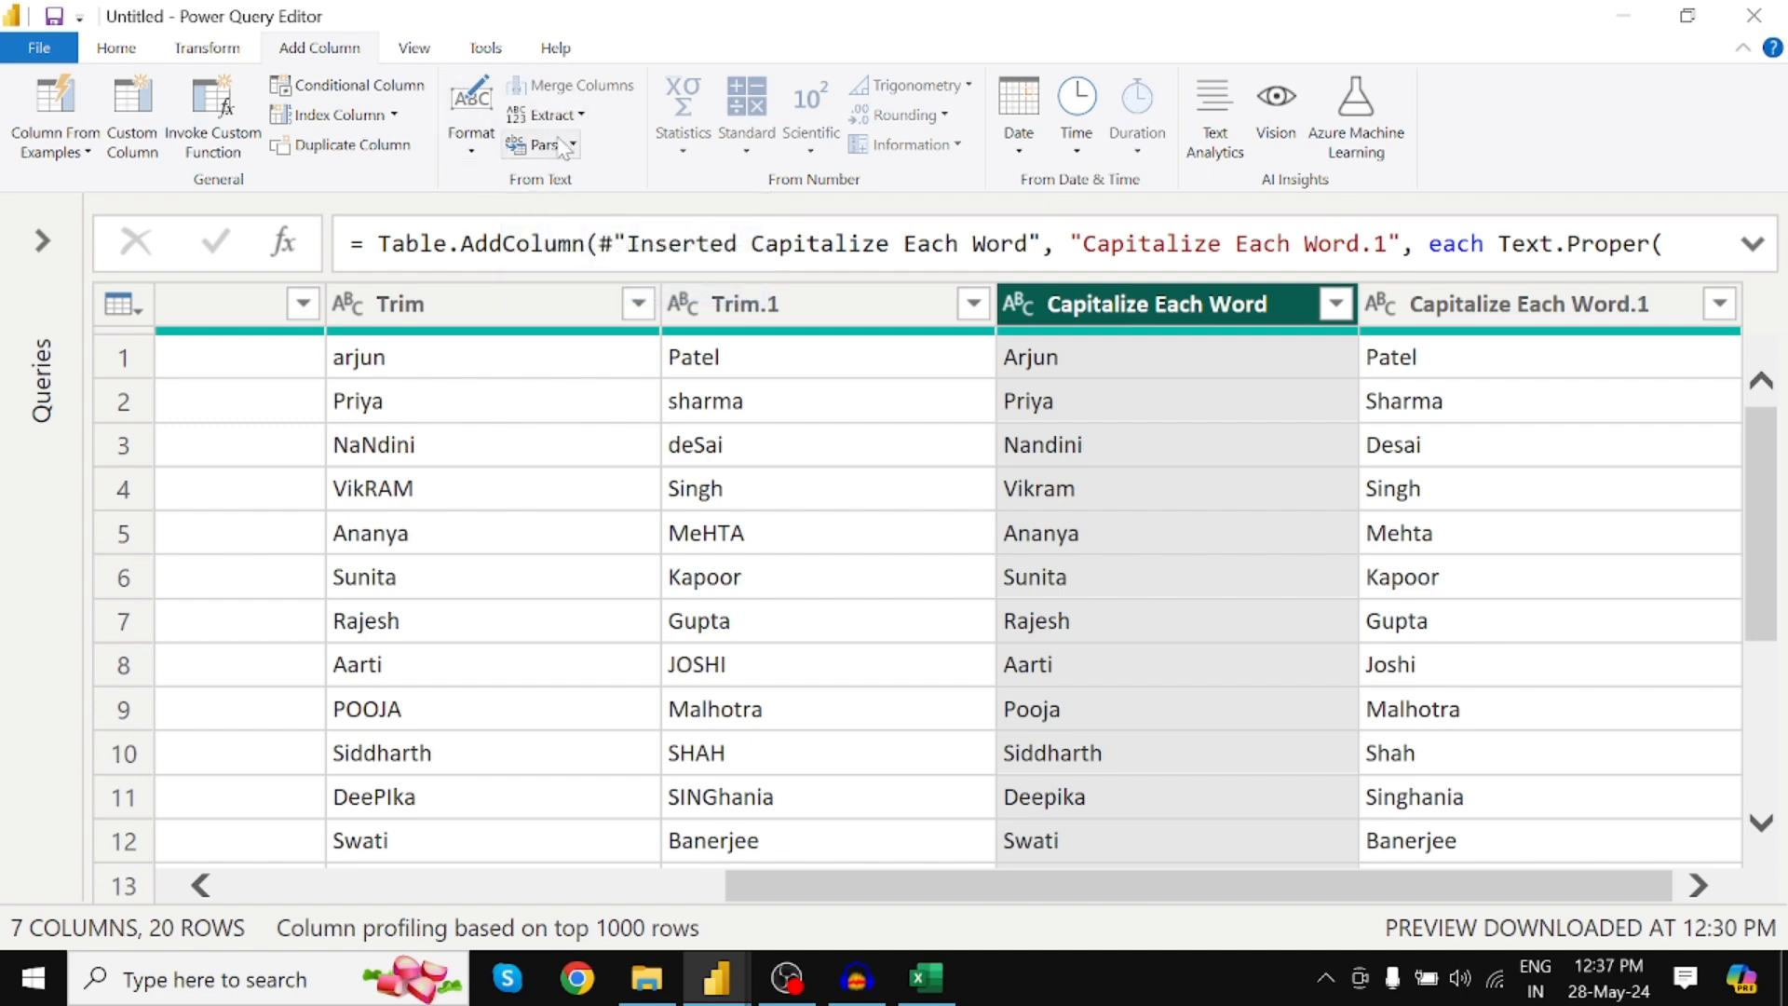
{"action": "left_click", "coordinate": [1474, 316], "text": "ctrl"}
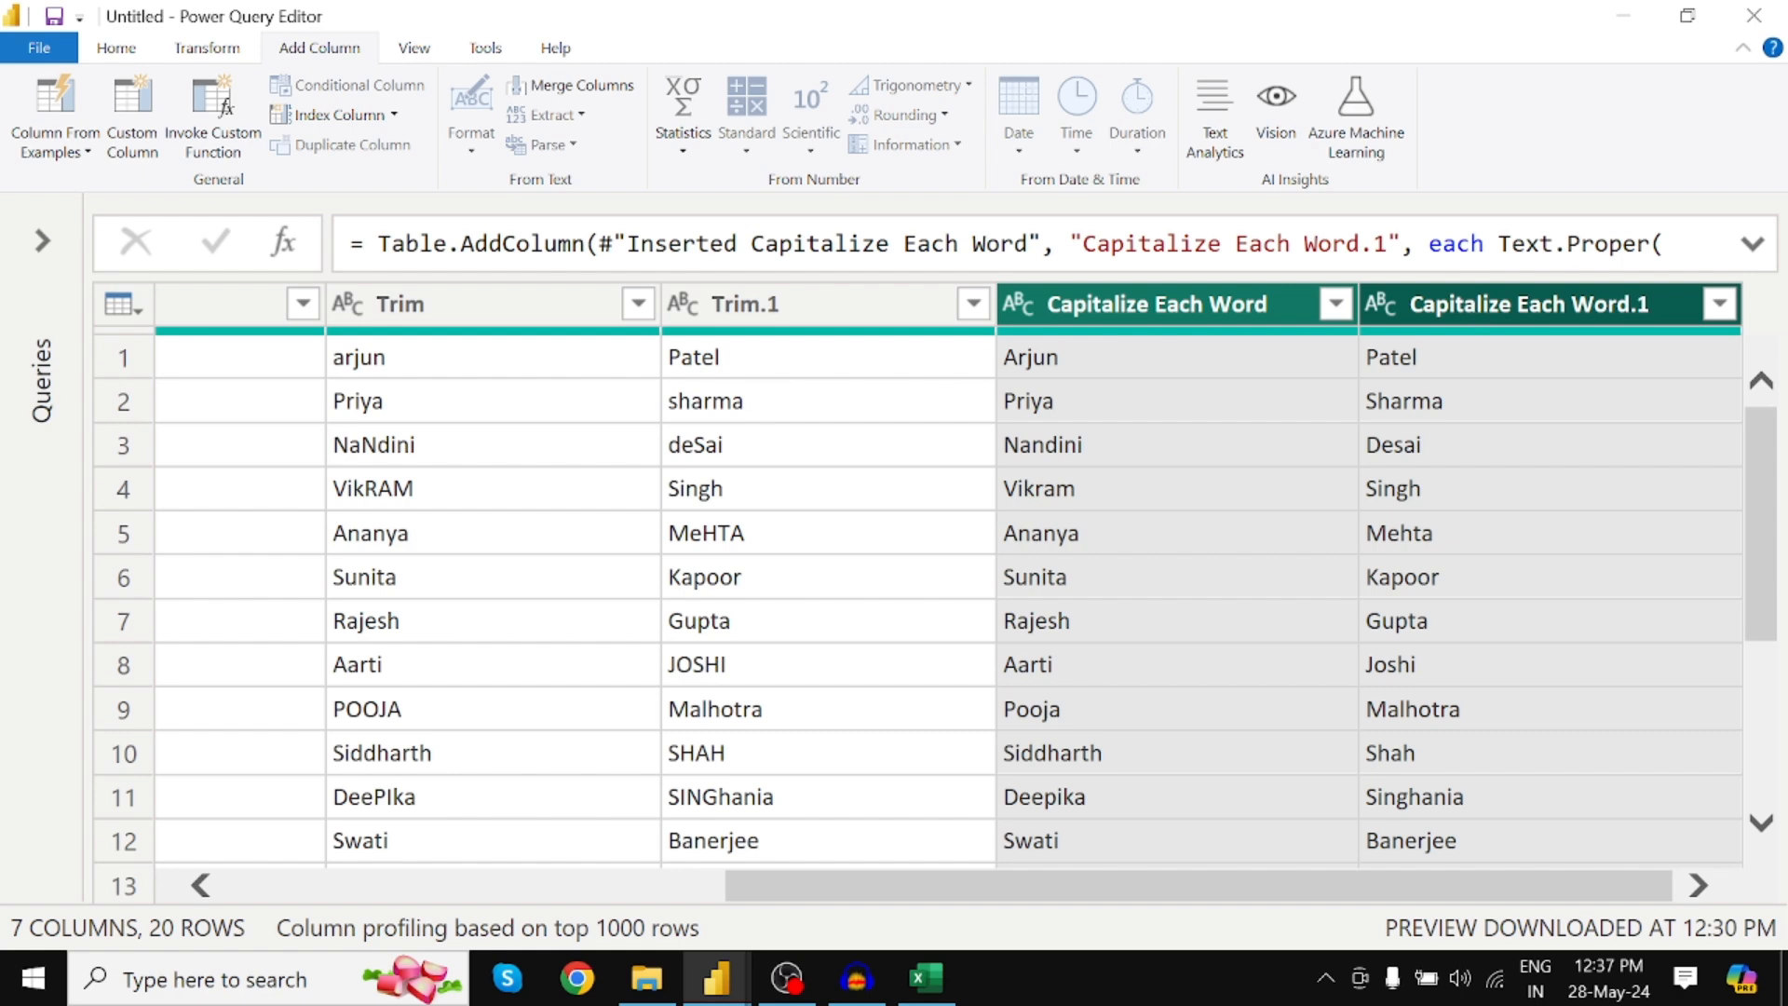
{"action": "left_click", "coordinate": [593, 90]}
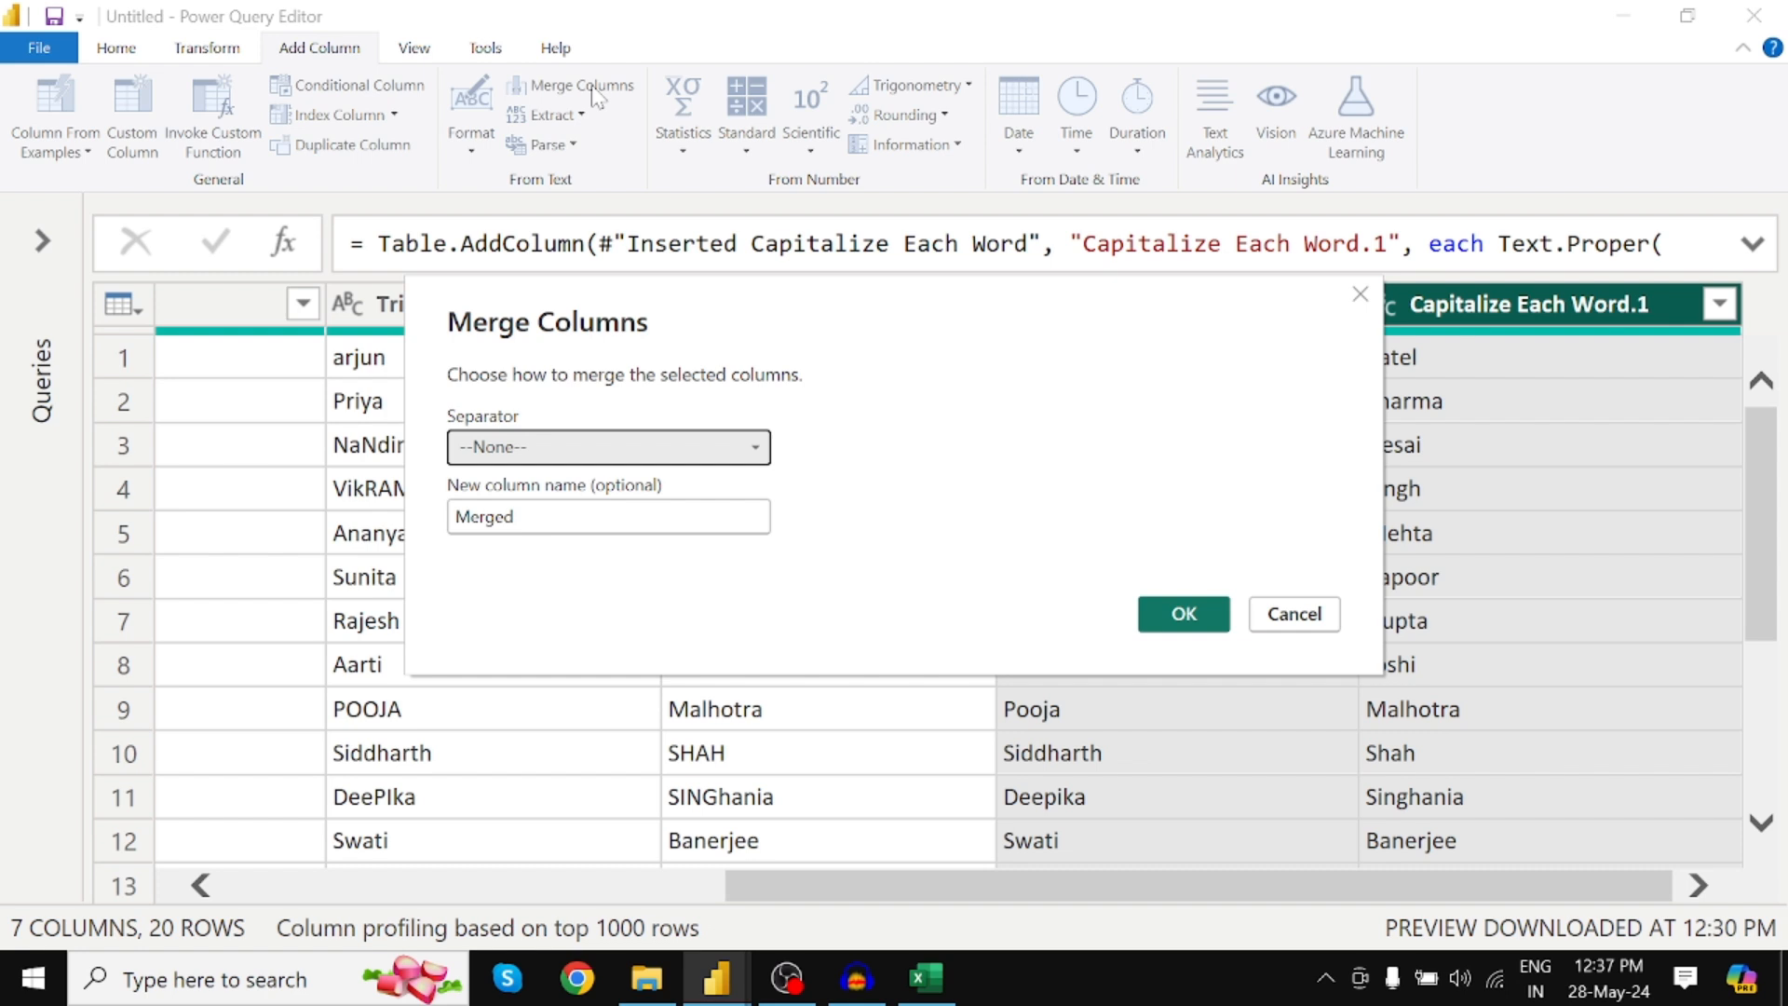
Merge the proper-cased name columns with a Space separator into a new 'Full Name' column, then switch to Excel
{"action": "left_click", "coordinate": [581, 453]}
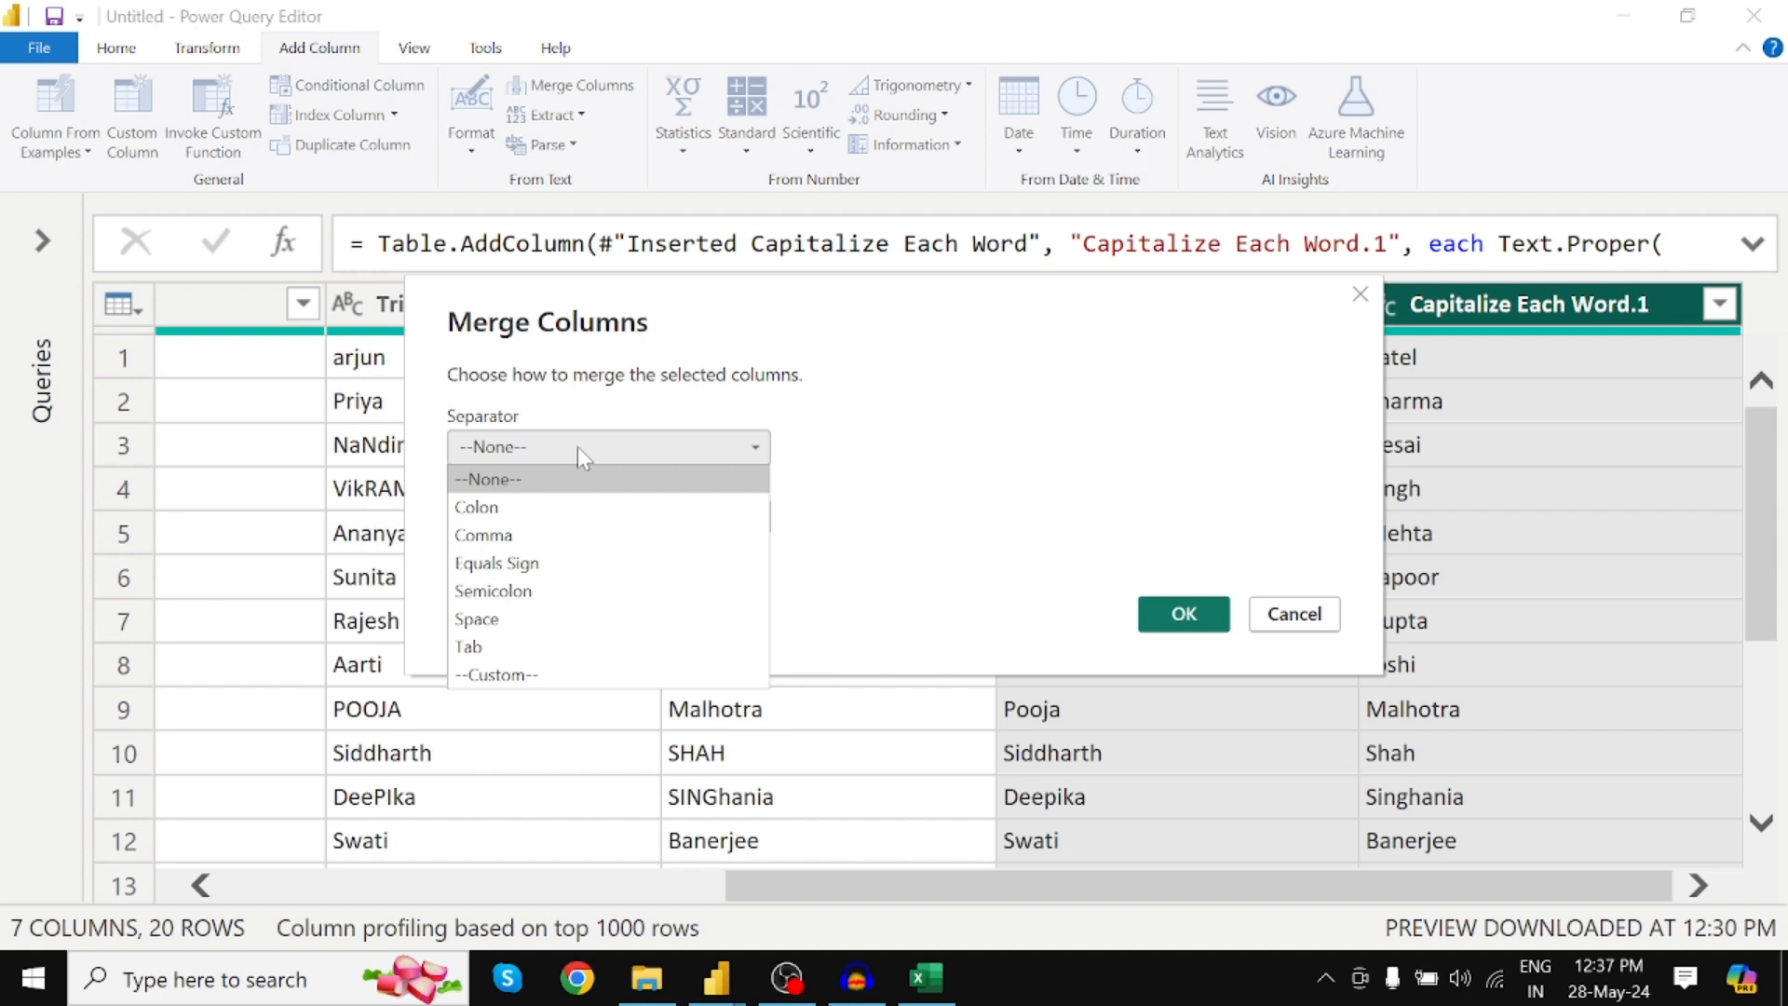
{"action": "left_click", "coordinate": [1105, 311]}
{"action": "left_click_drag", "start_coordinate": [1108, 313], "coordinate": [834, 340]}
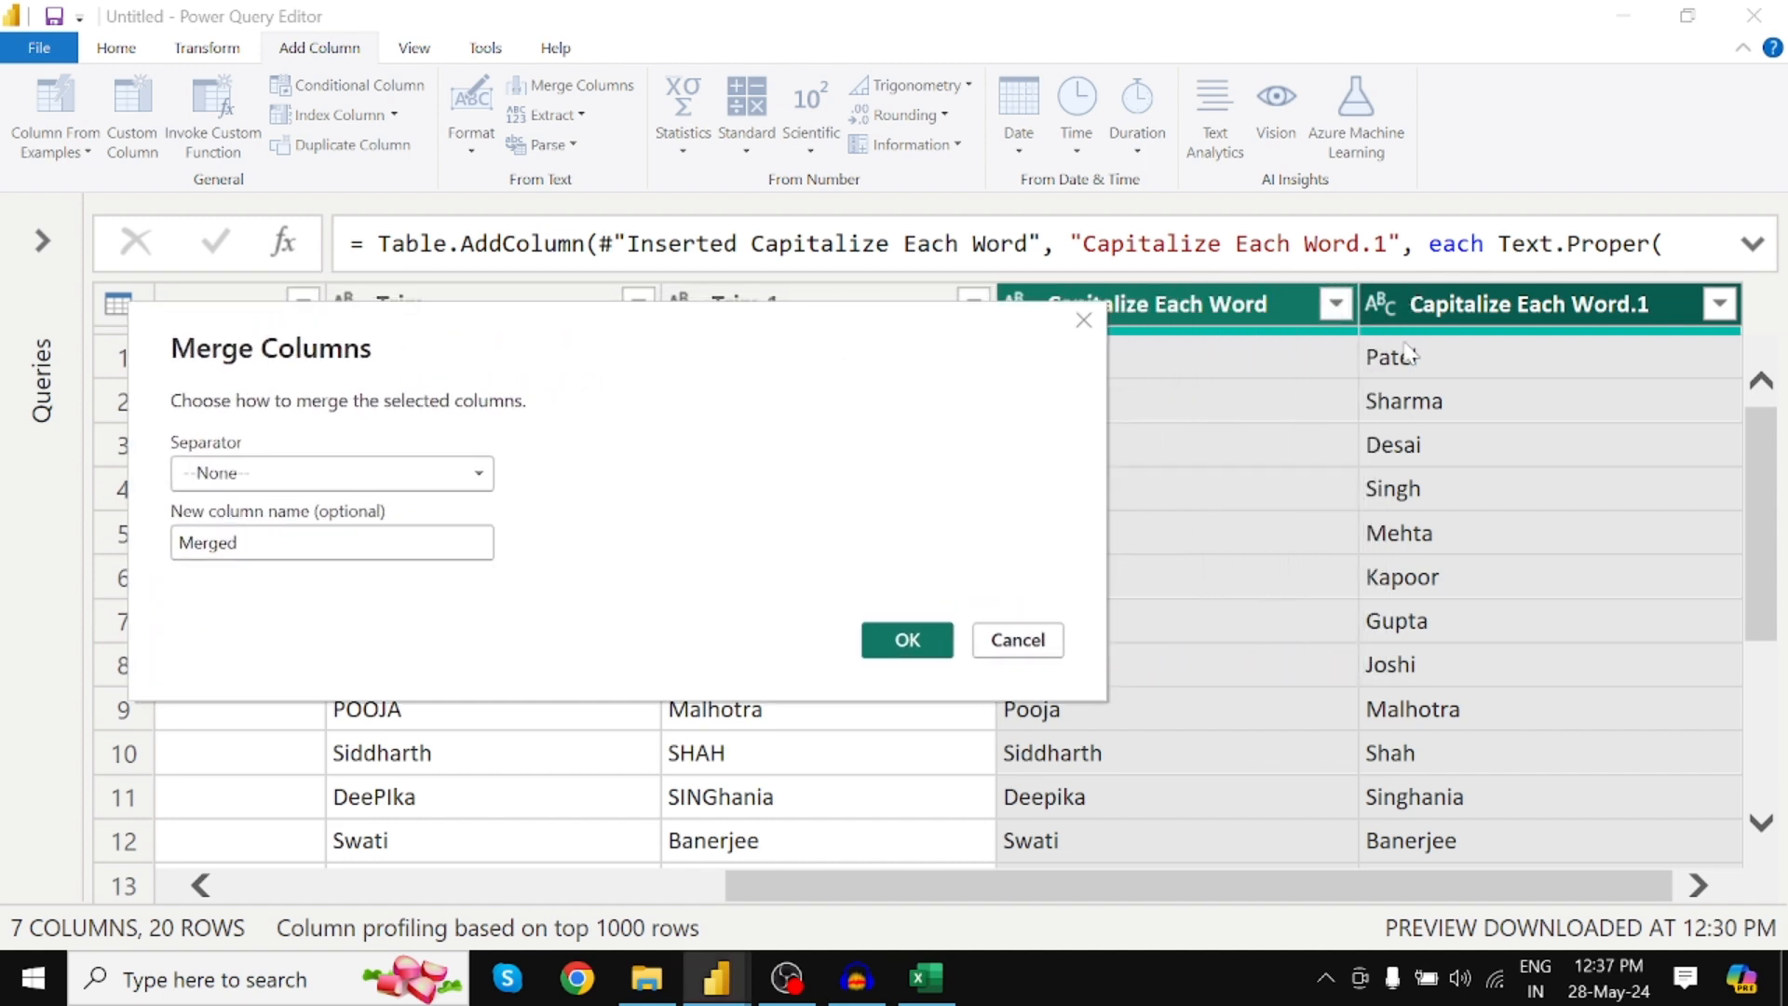
{"action": "left_click", "coordinate": [451, 486]}
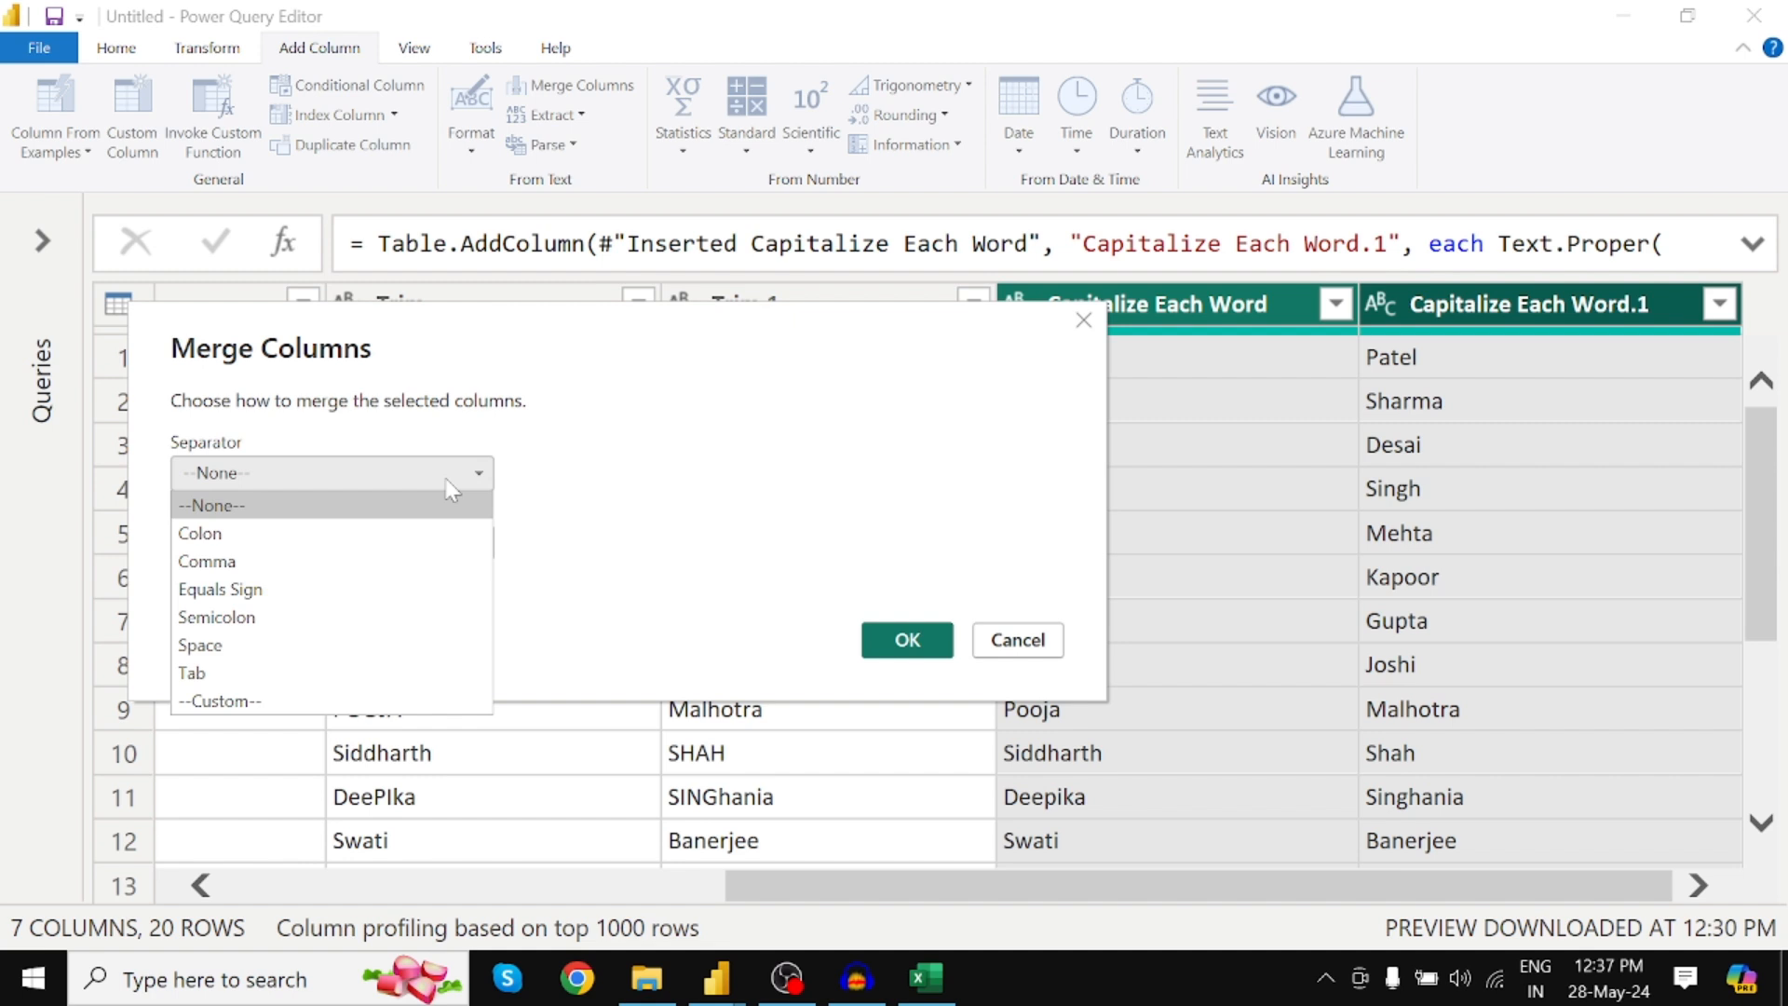
{"action": "left_click", "coordinate": [321, 645]}
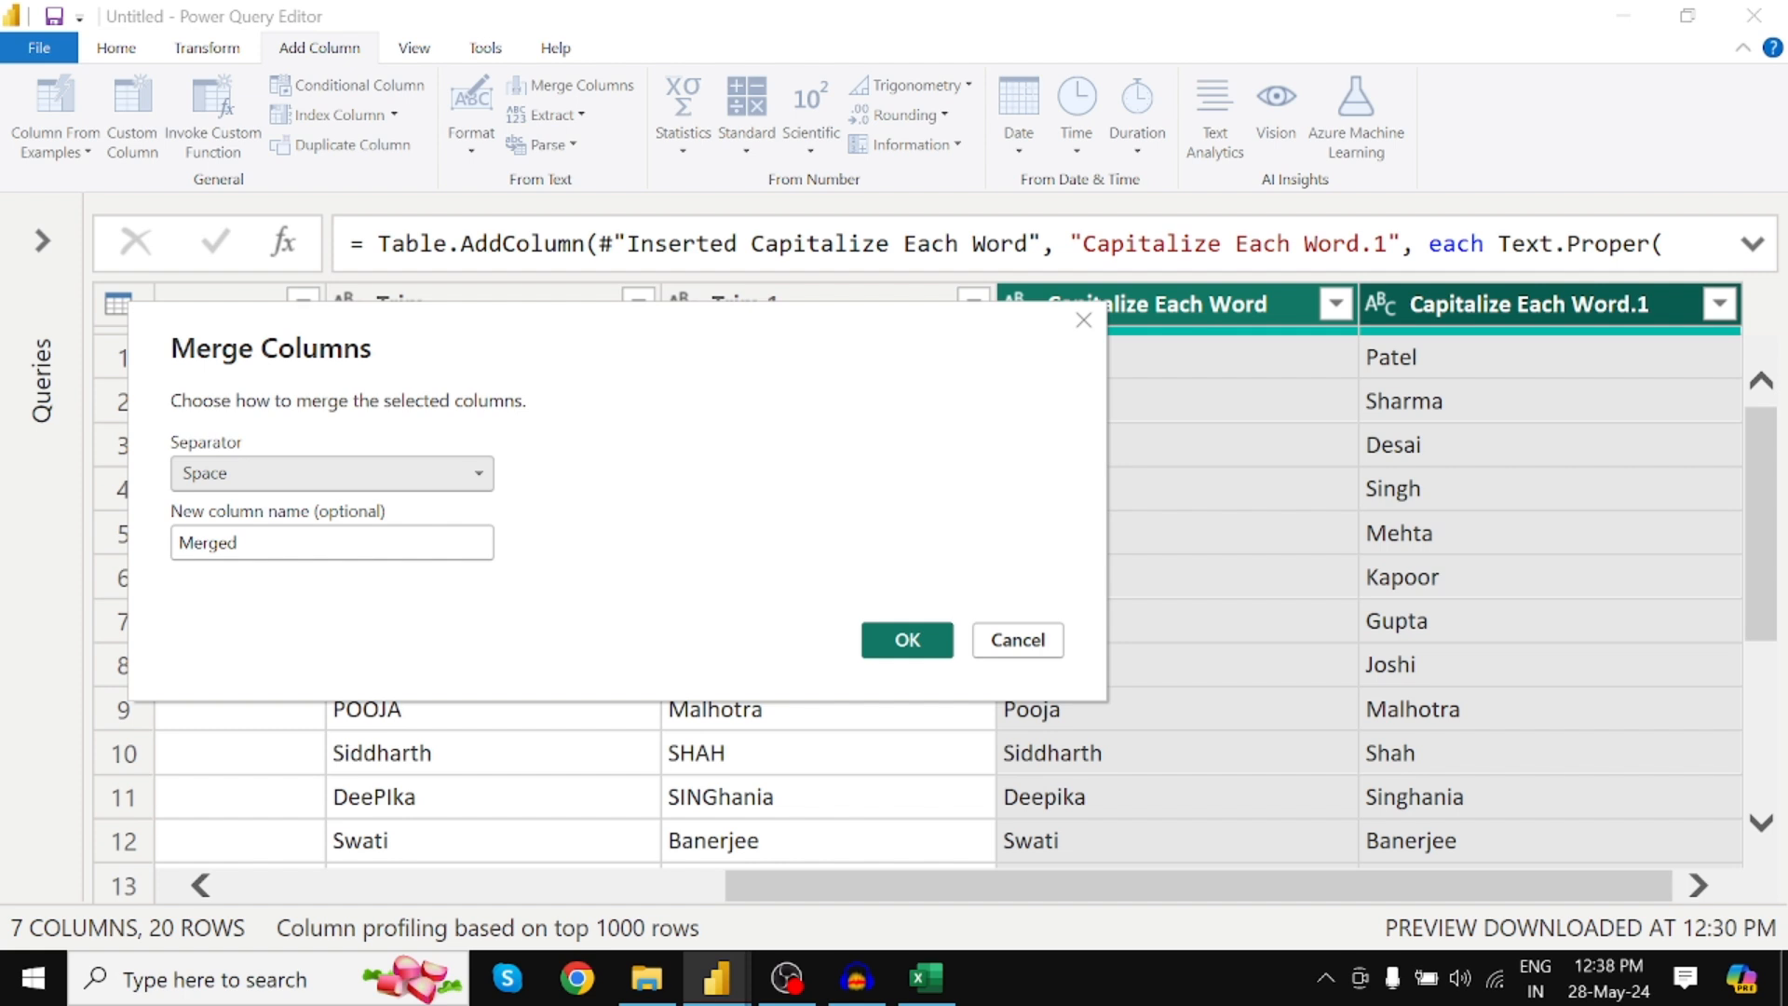
{"action": "double_click", "coordinate": [254, 550]}
{"action": "type", "text": "Full Name"}
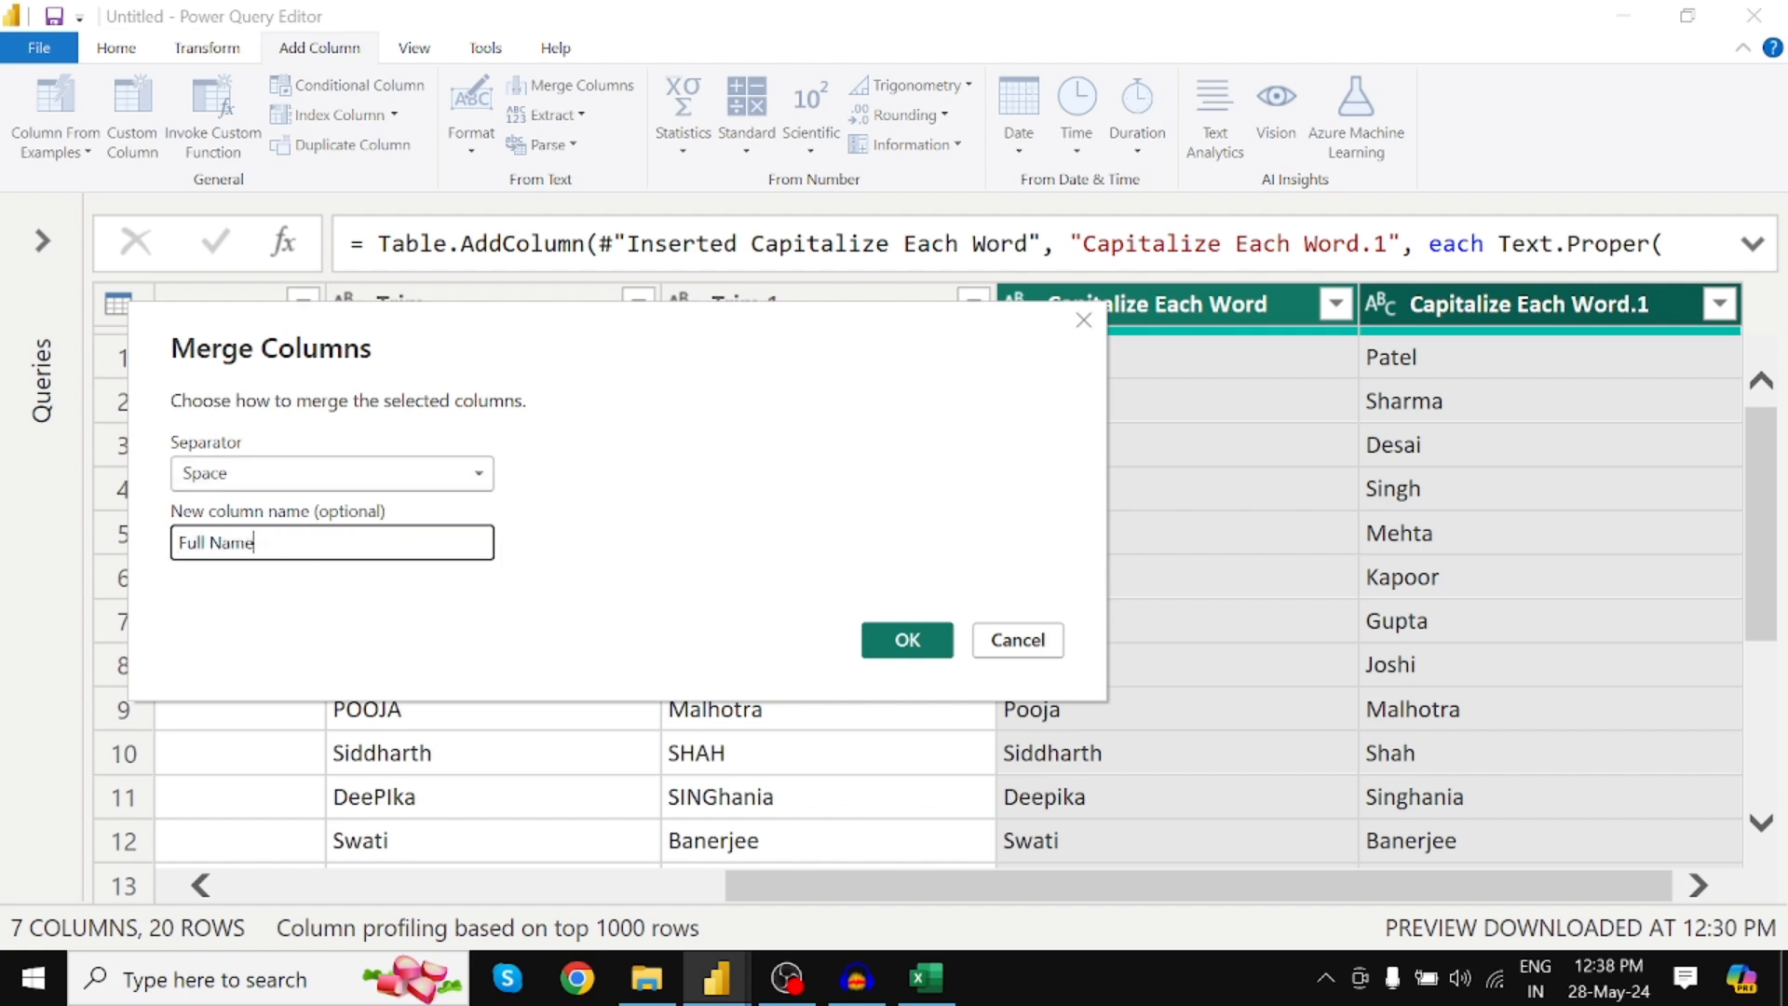
{"action": "left_click", "coordinate": [901, 642]}
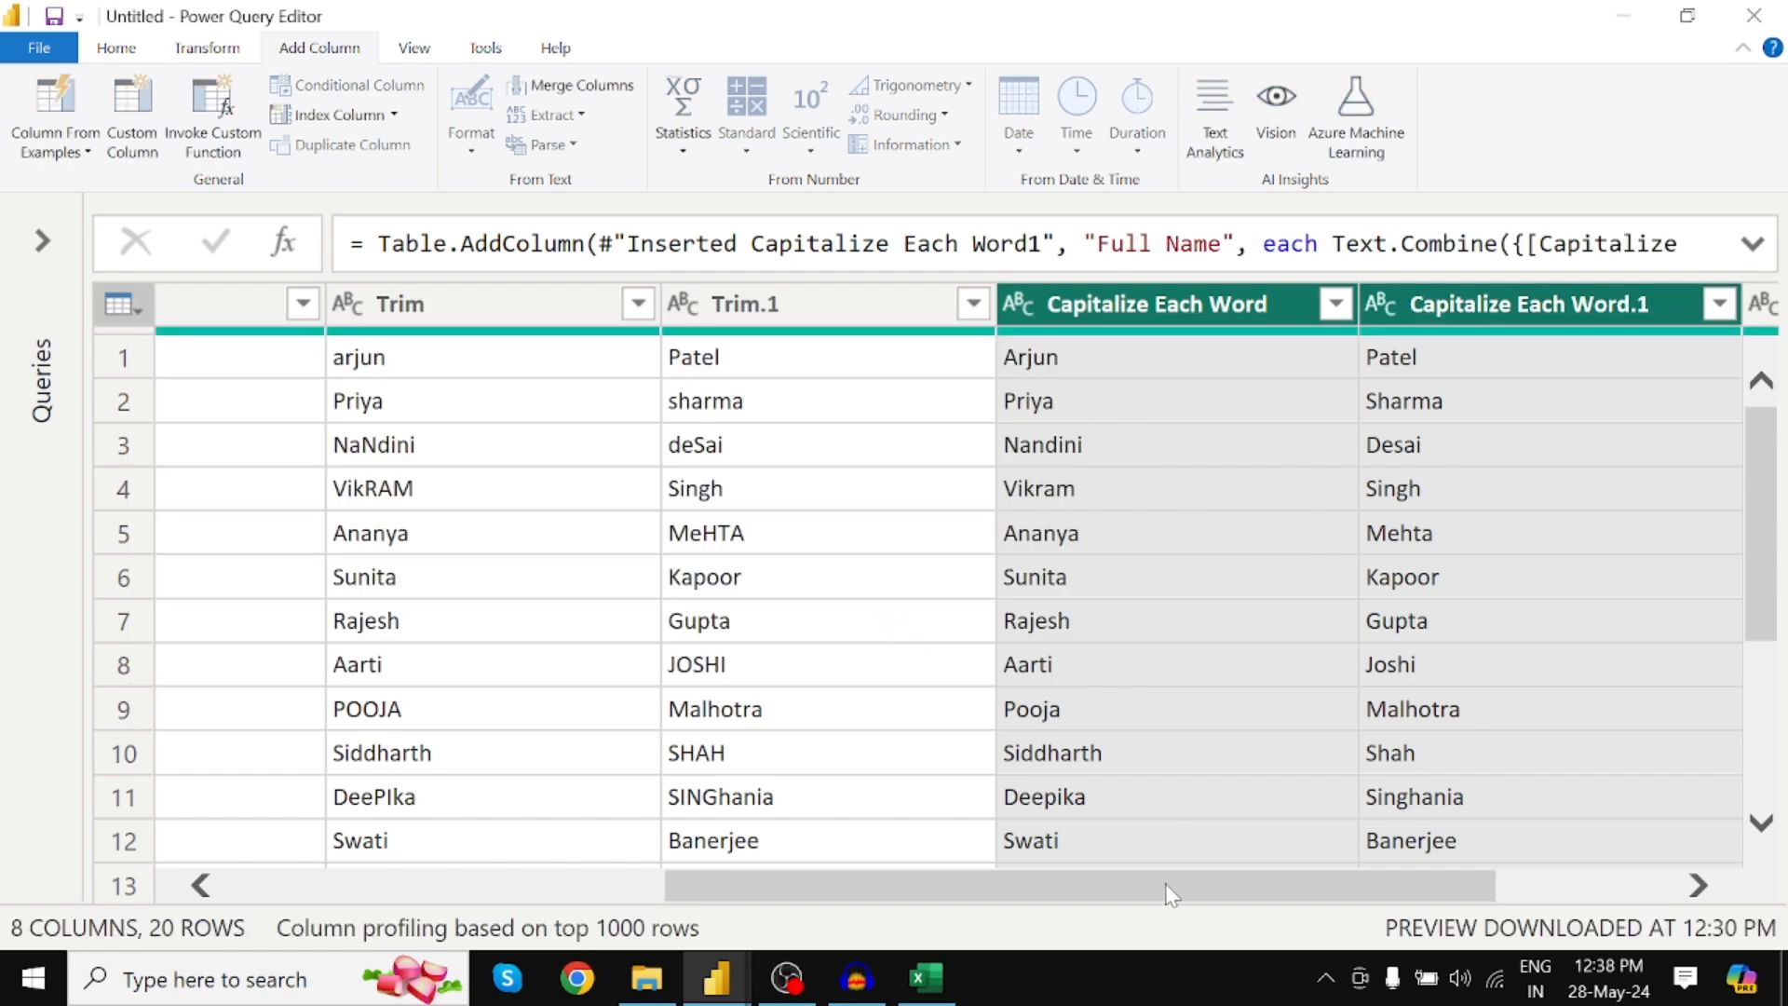
{"action": "left_click_drag", "start_coordinate": [1169, 891], "coordinate": [1597, 818]}
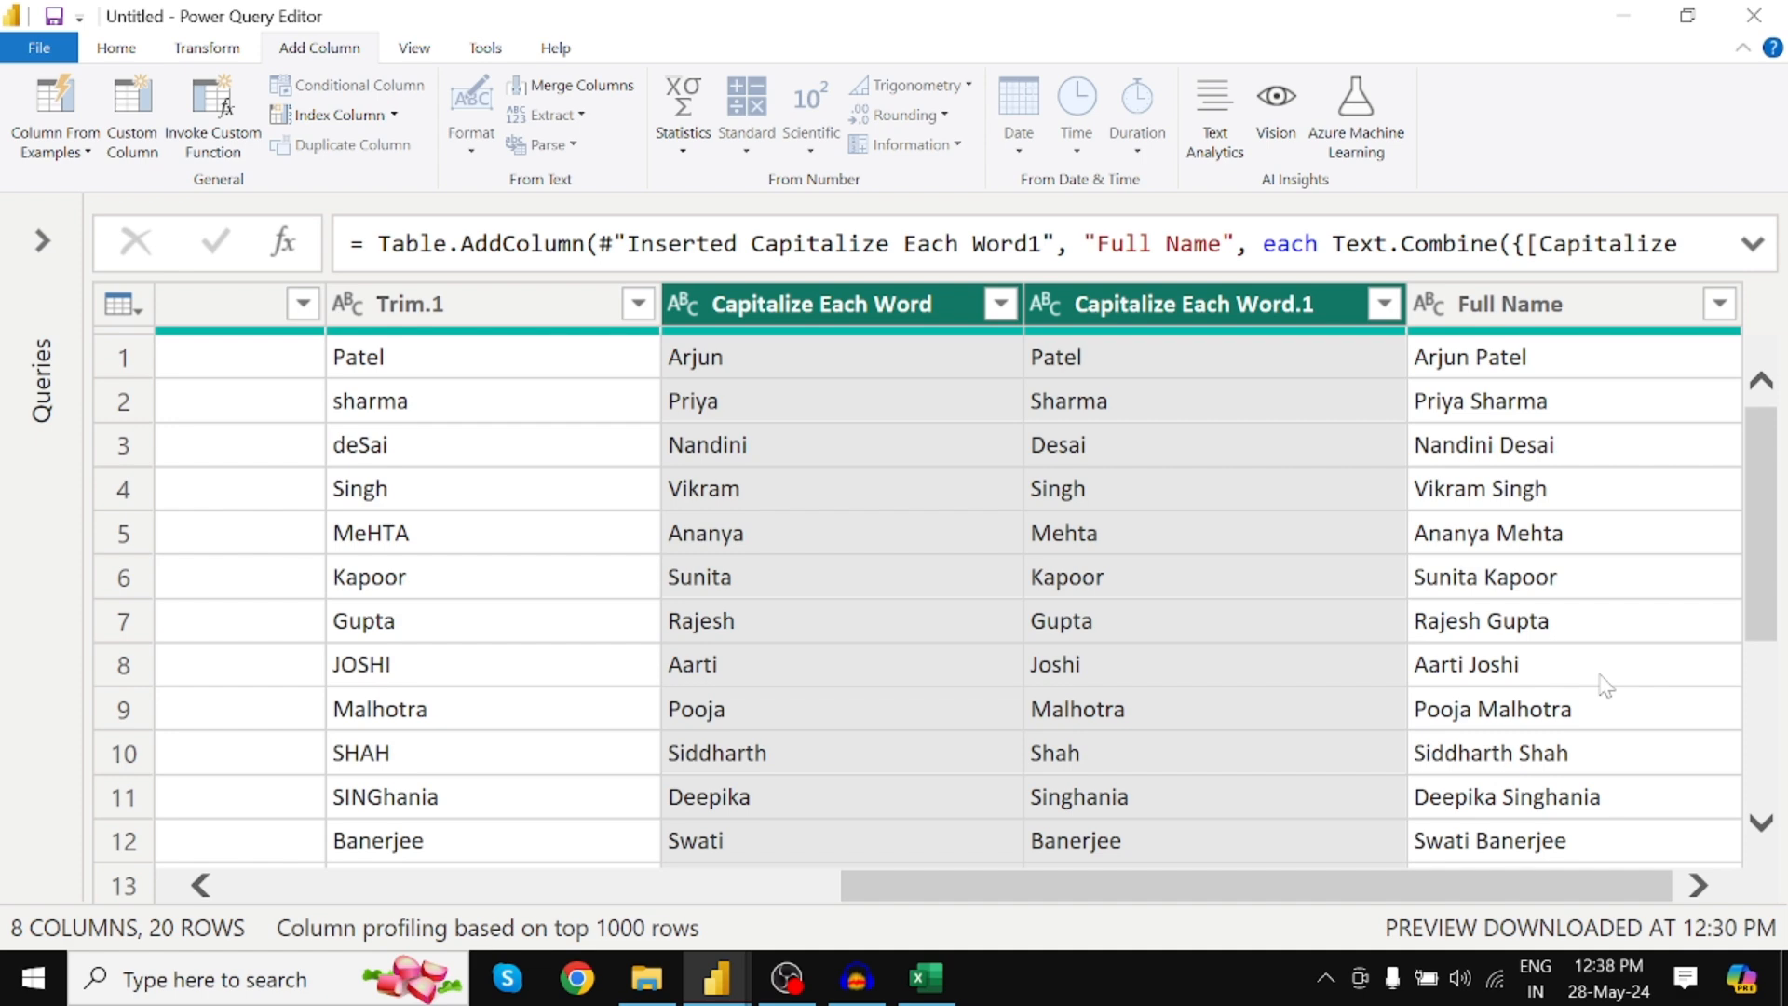
{"action": "left_click", "coordinate": [927, 978]}
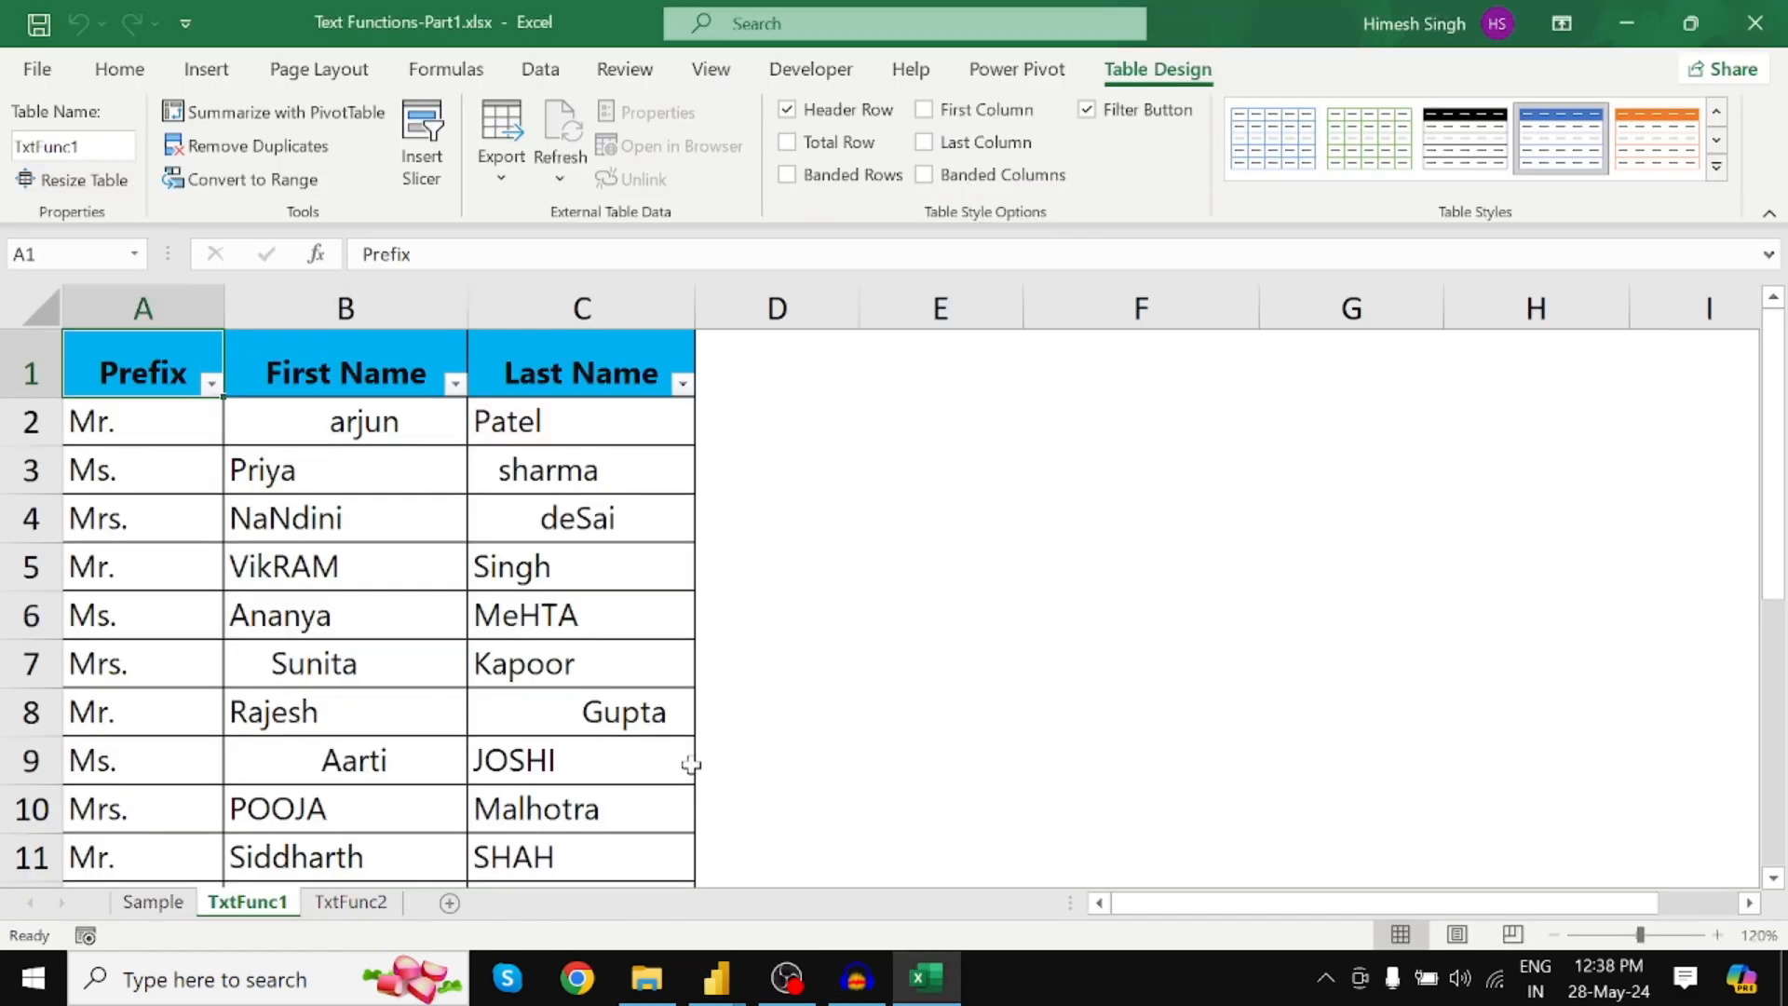
Enter the title Ms. in cell A22, the next empty row of the name table
{"action": "scroll", "coordinate": [546, 694], "scroll_direction": "down", "scroll_amount": 10}
{"action": "scroll", "coordinate": [460, 683], "scroll_direction": "up", "scroll_amount": 10}
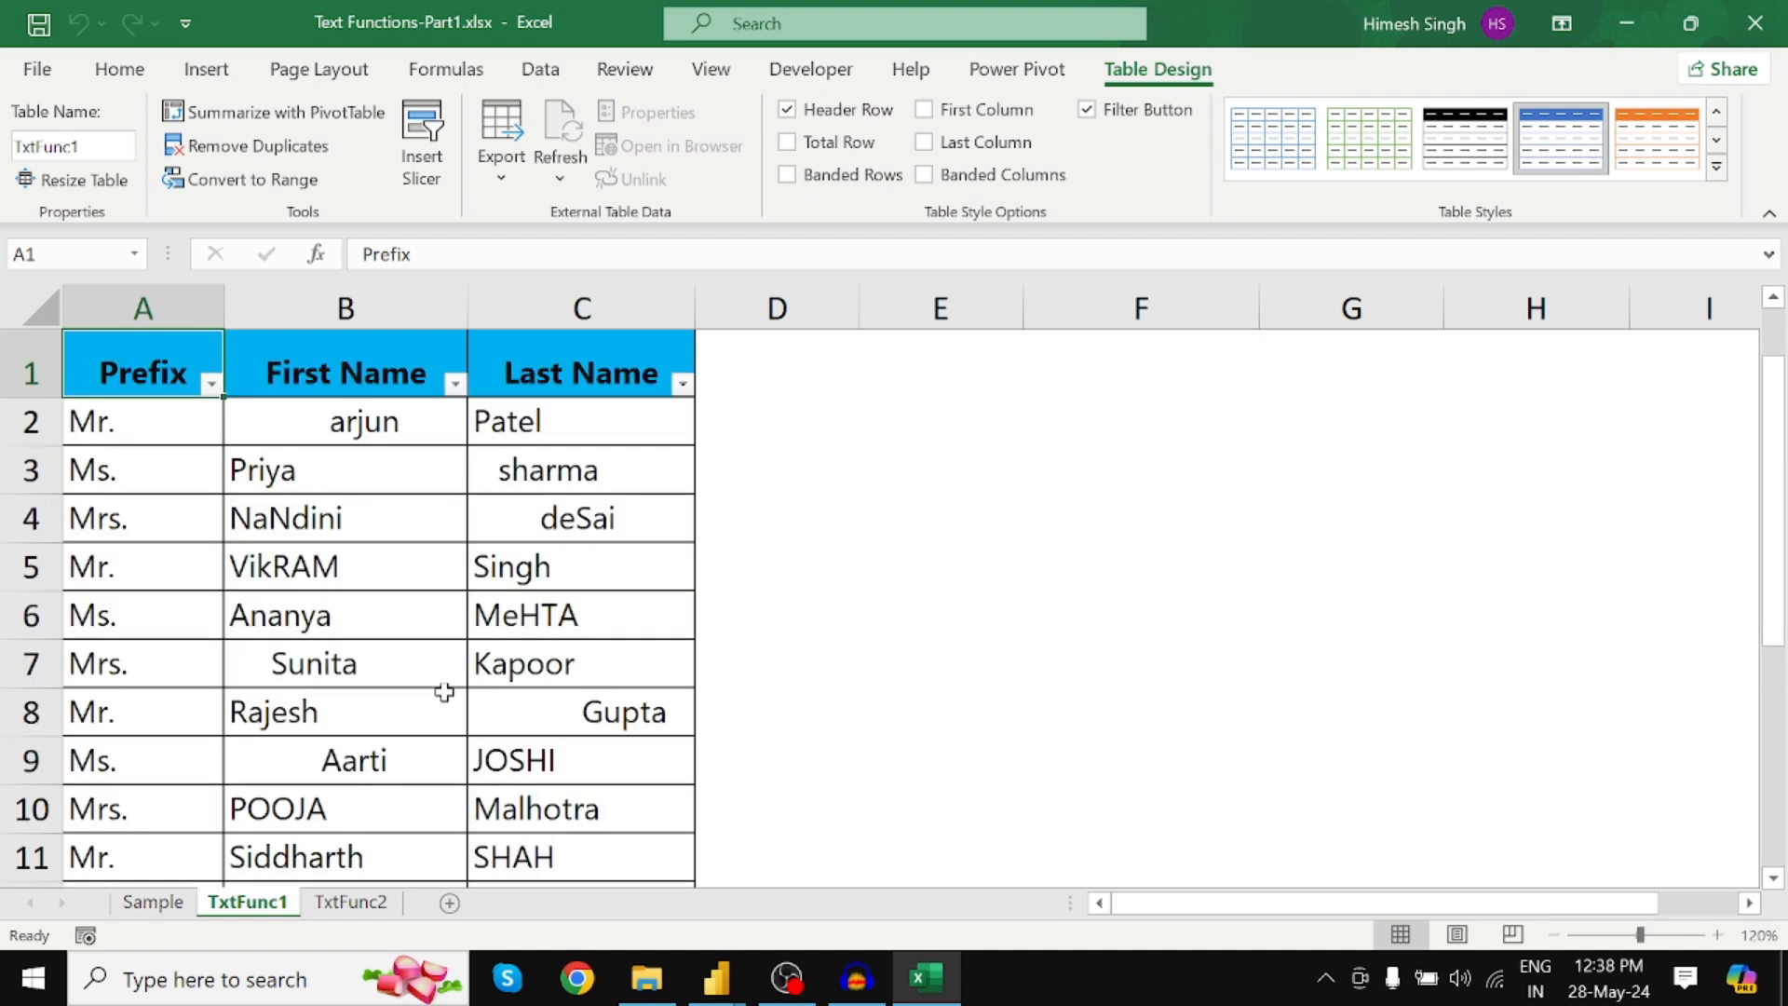
{"action": "left_click_drag", "start_coordinate": [1774, 470], "coordinate": [1777, 731]}
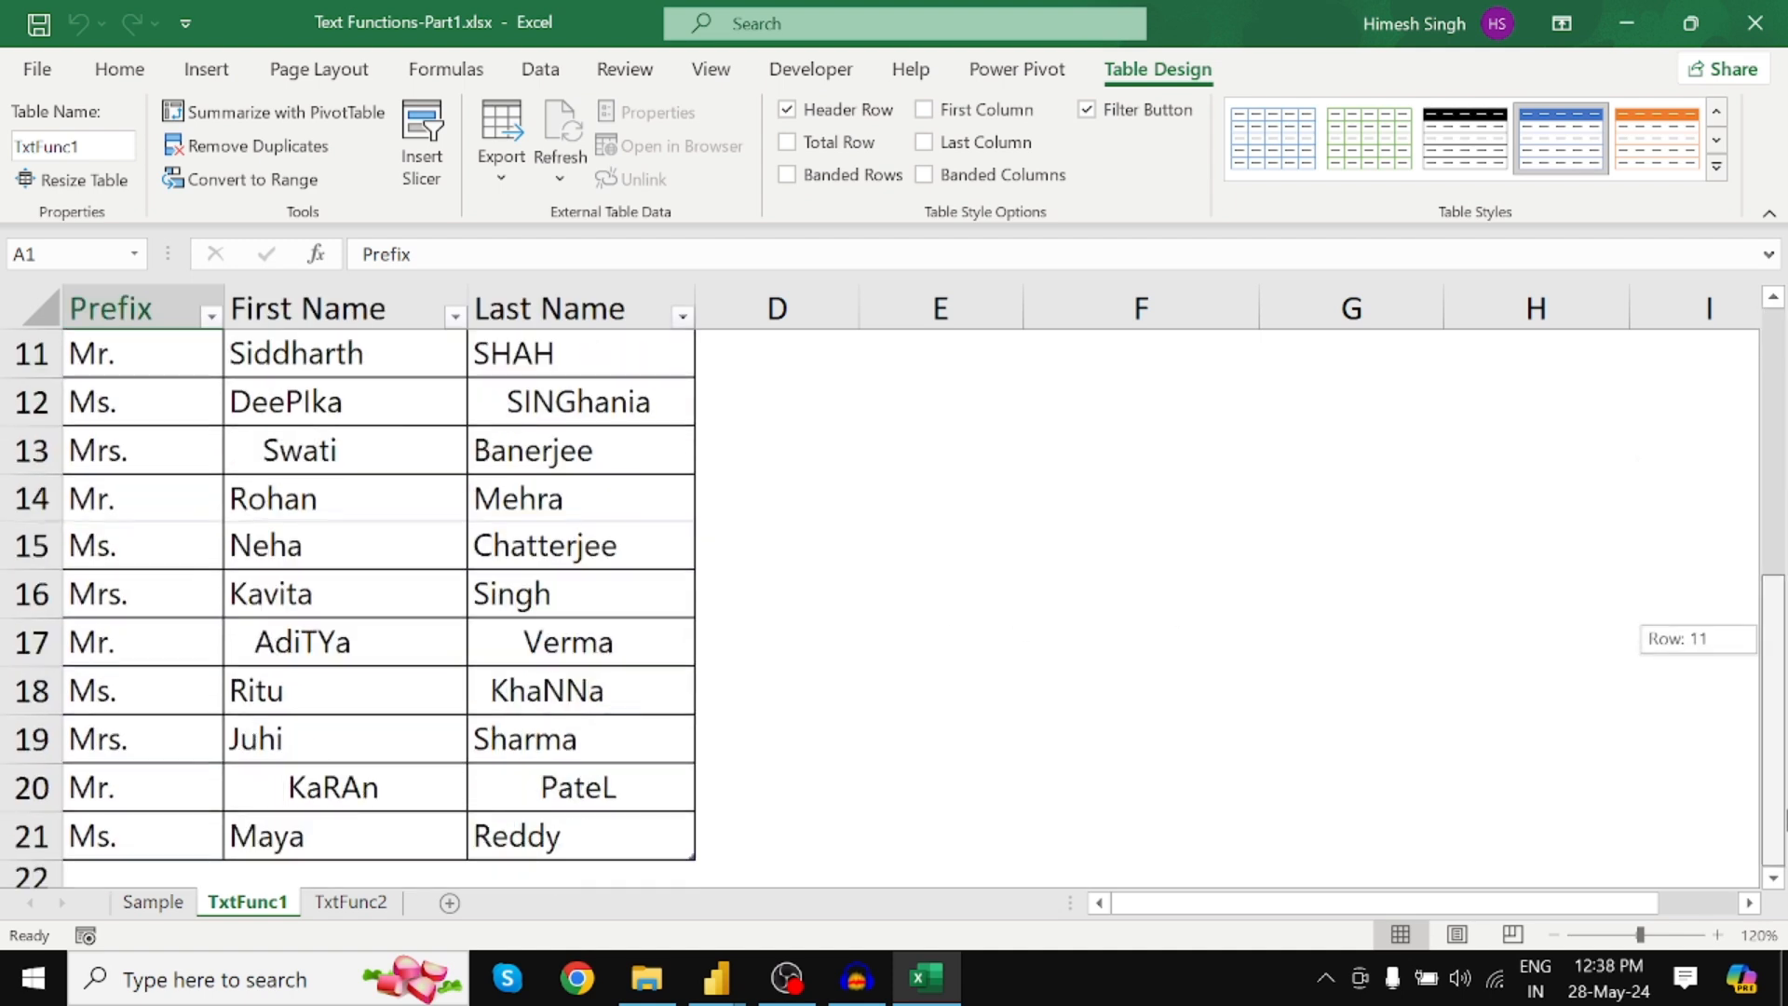
{"action": "left_click", "coordinate": [170, 866]}
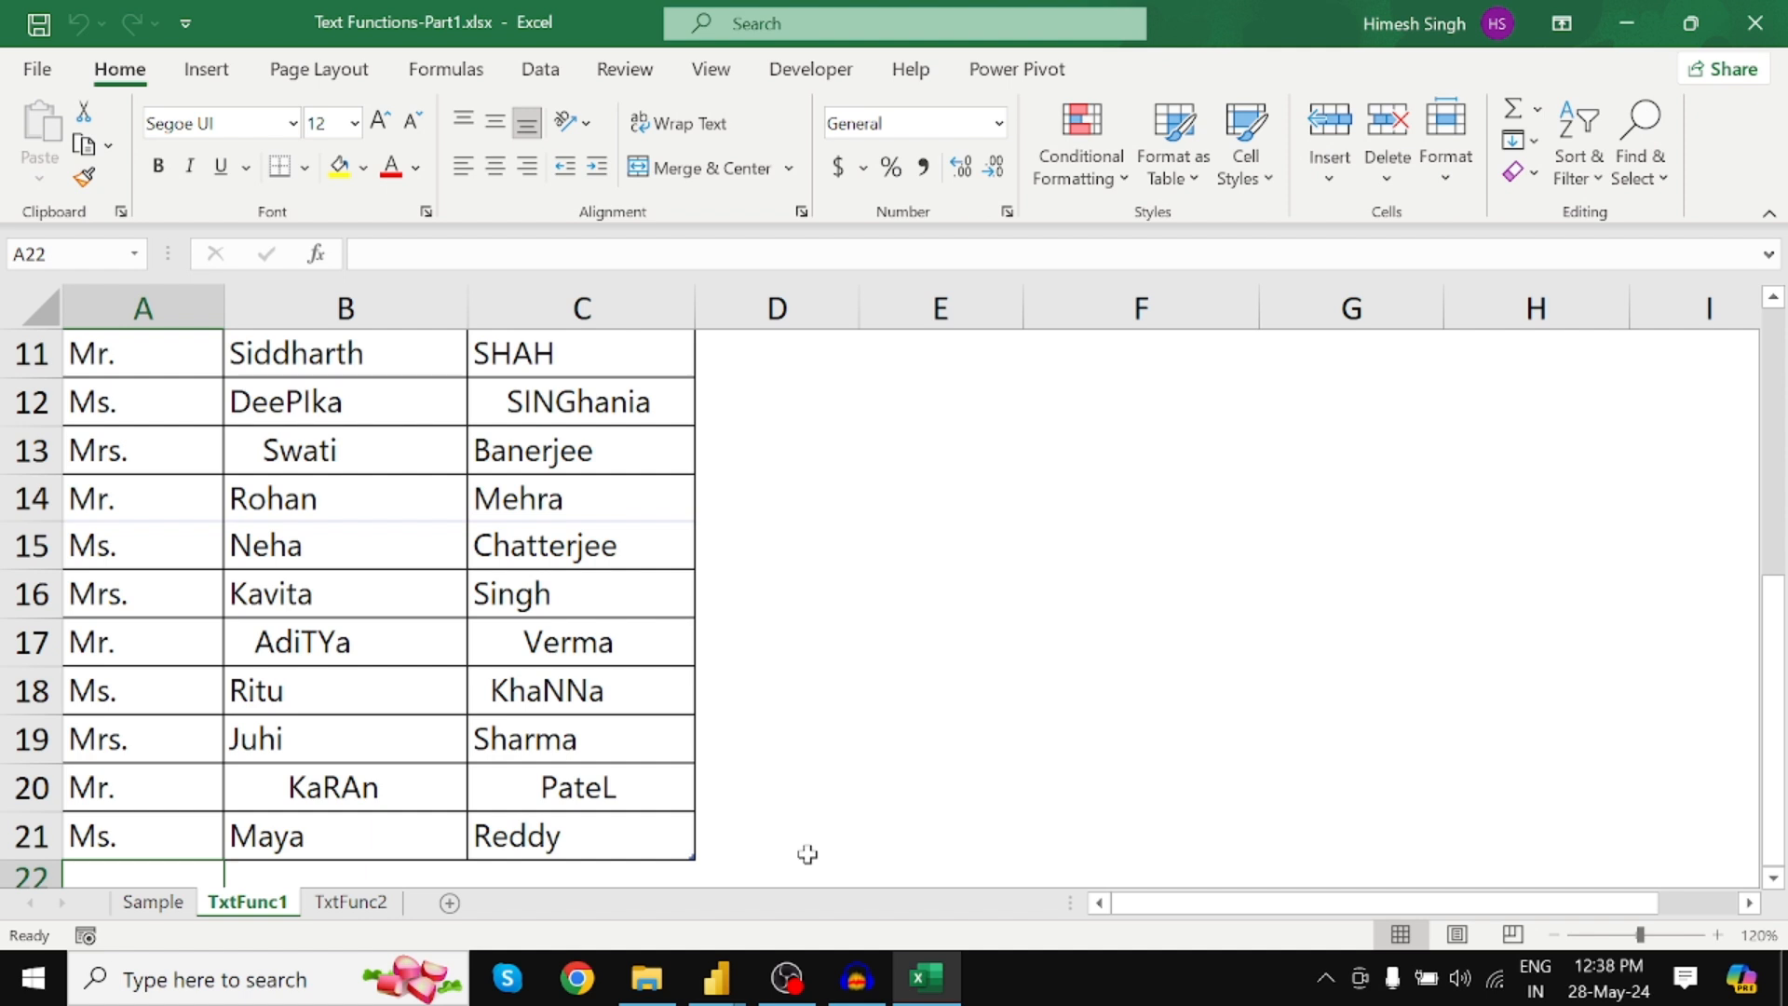
{"action": "key", "text": "Down"}
{"action": "key", "text": "Down"}
{"action": "key", "text": "Down"}
{"action": "key", "text": "Down"}
{"action": "key", "text": "Down"}
{"action": "key", "text": "Down"}
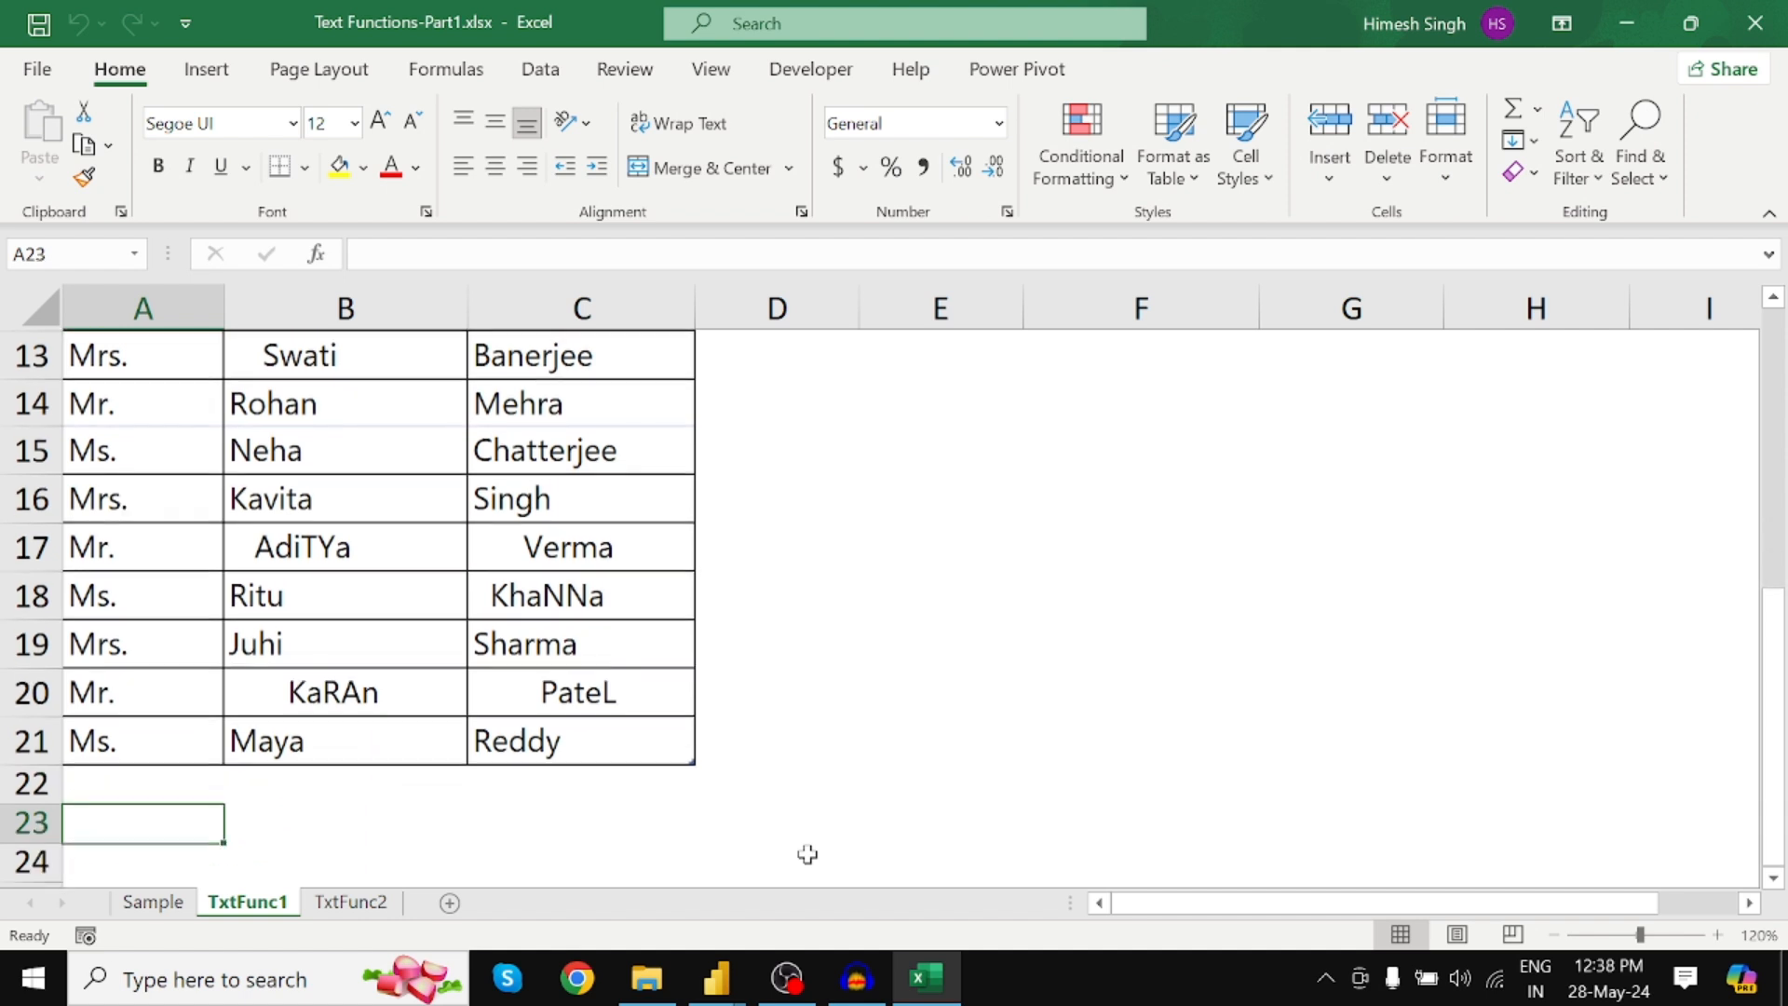
{"action": "left_click", "coordinate": [134, 587]}
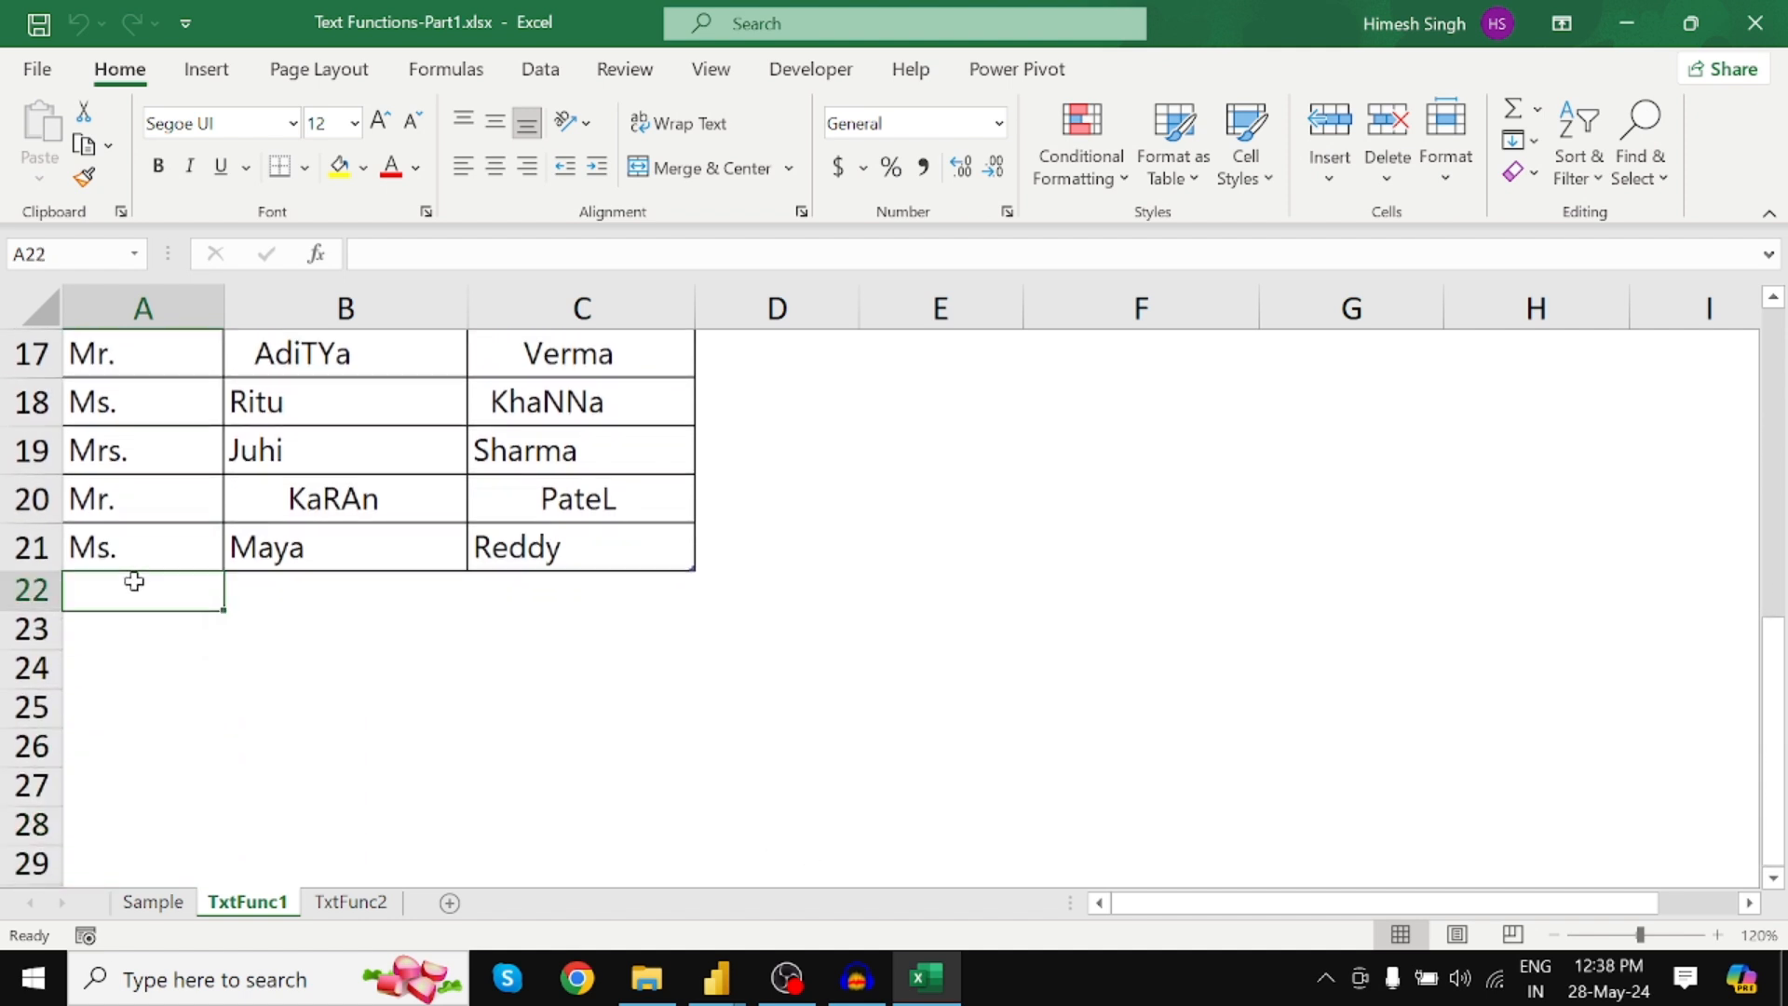
{"action": "type", "text": "M"}
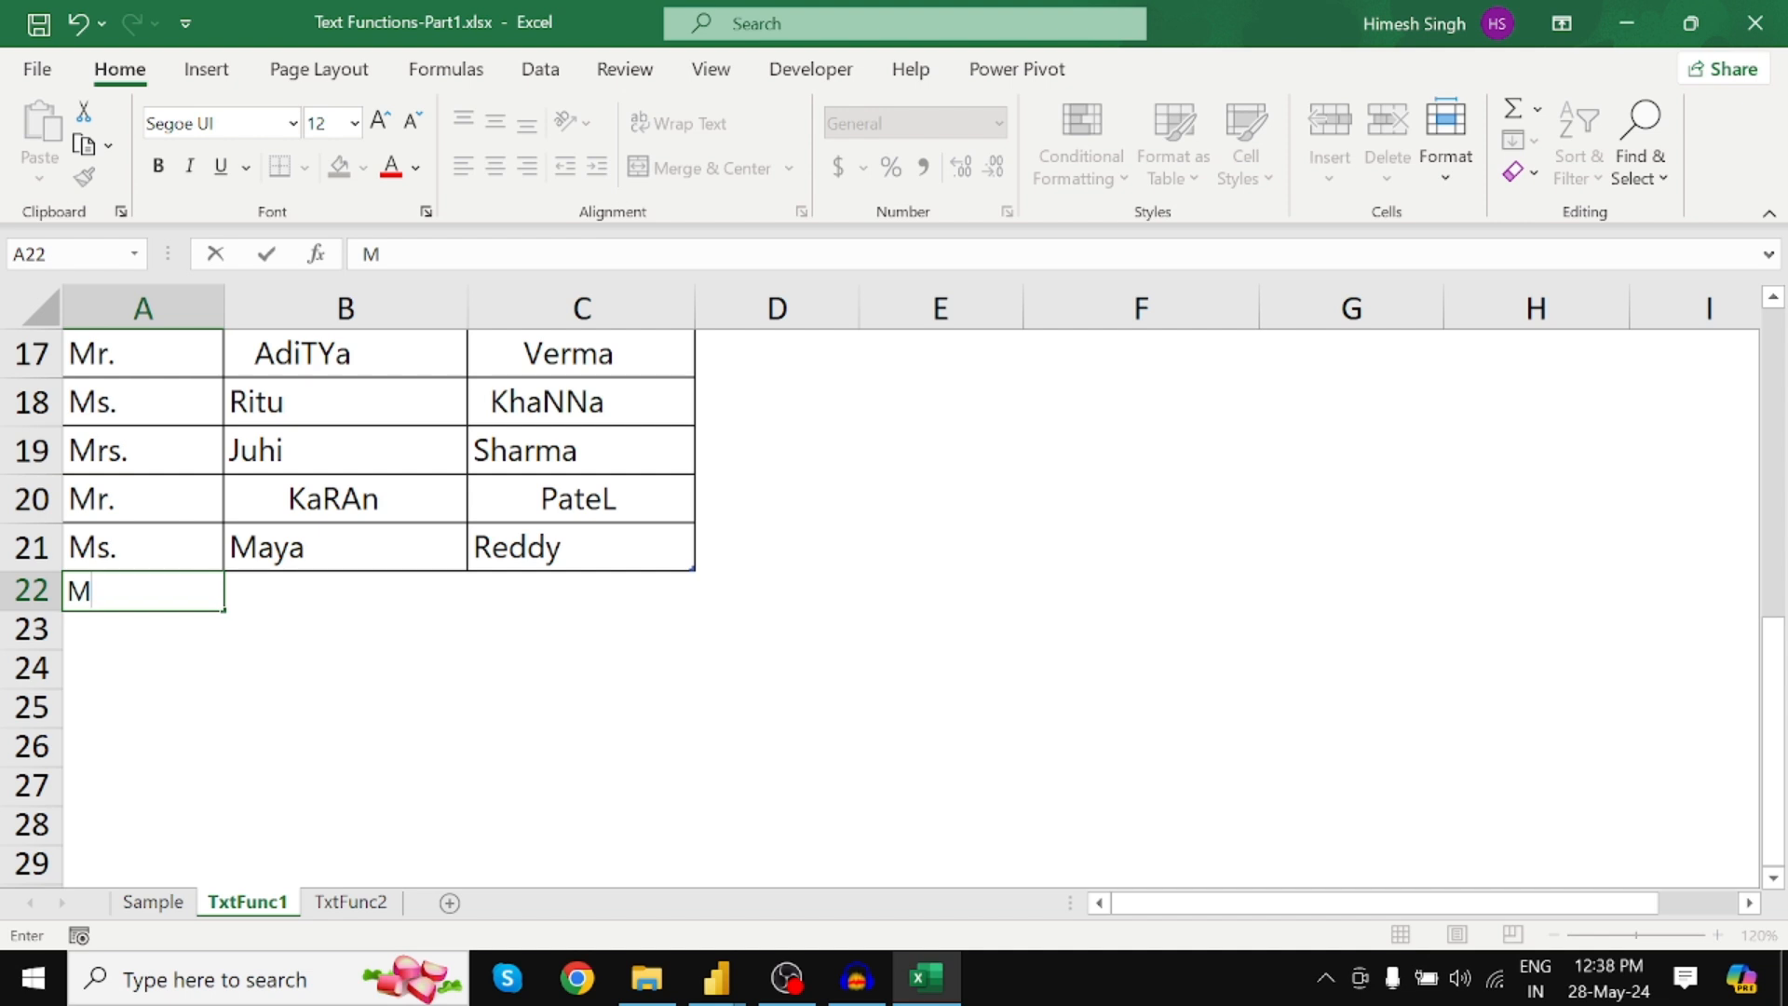
{"action": "type", "text": "s."}
{"action": "key", "text": "Tab"}
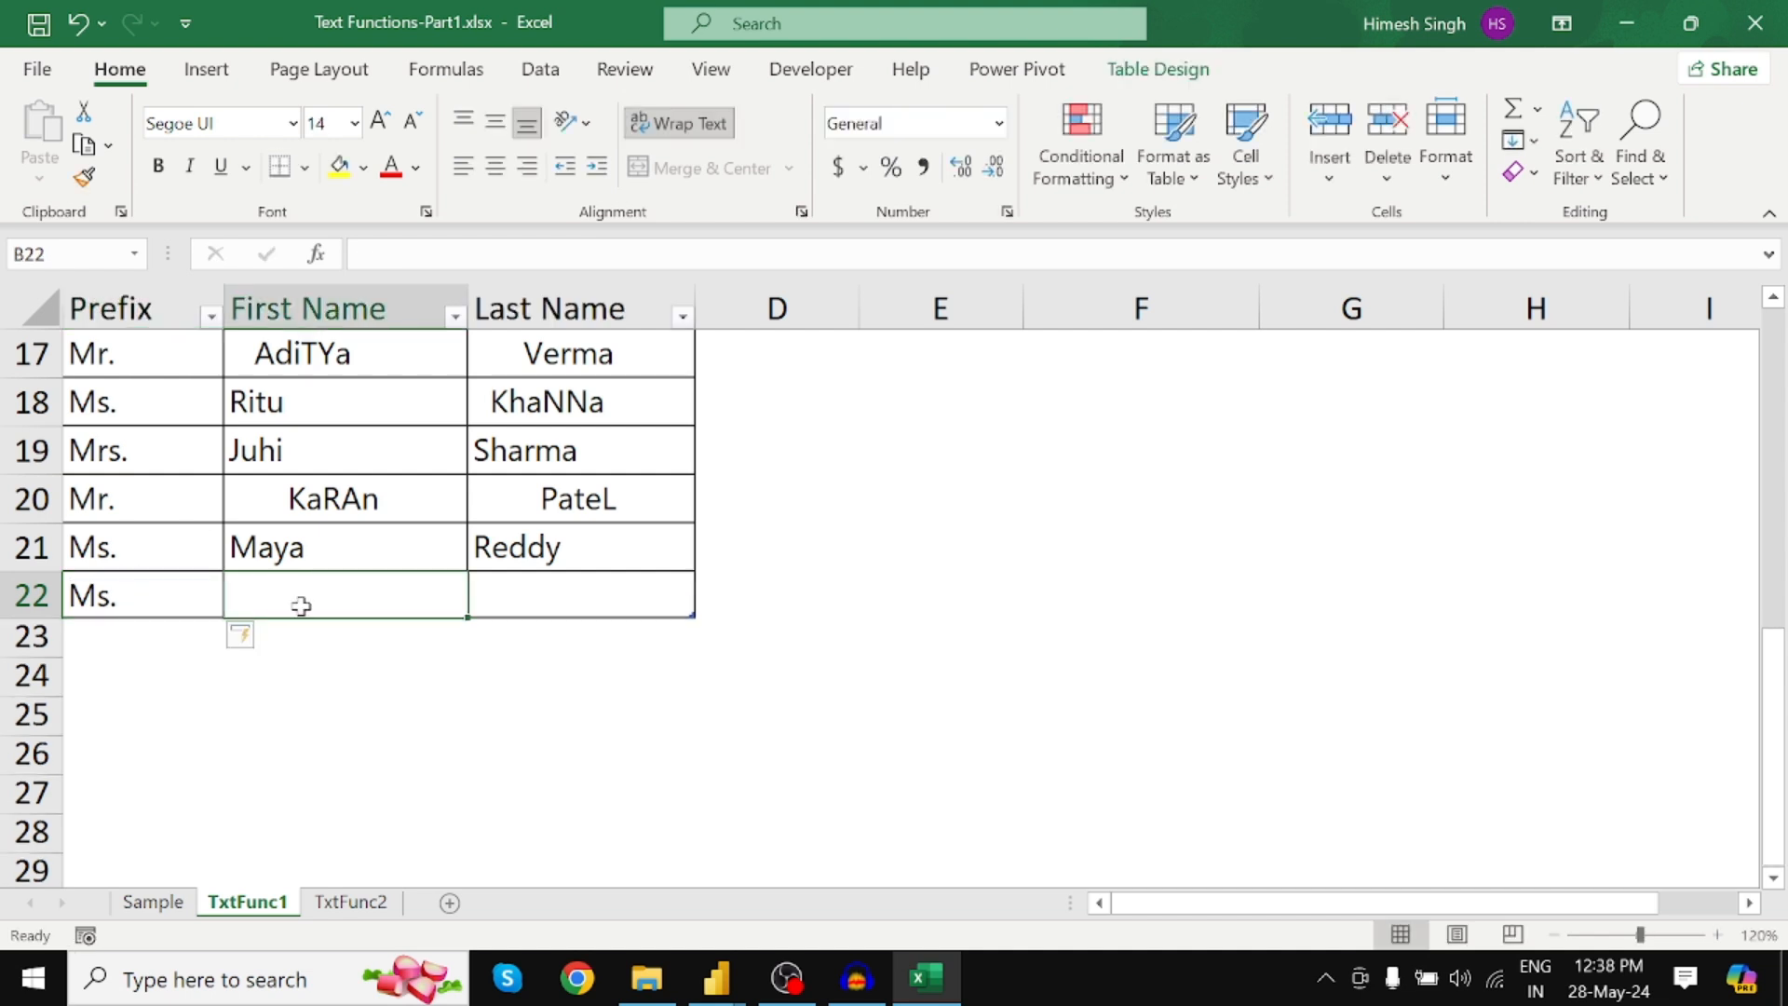
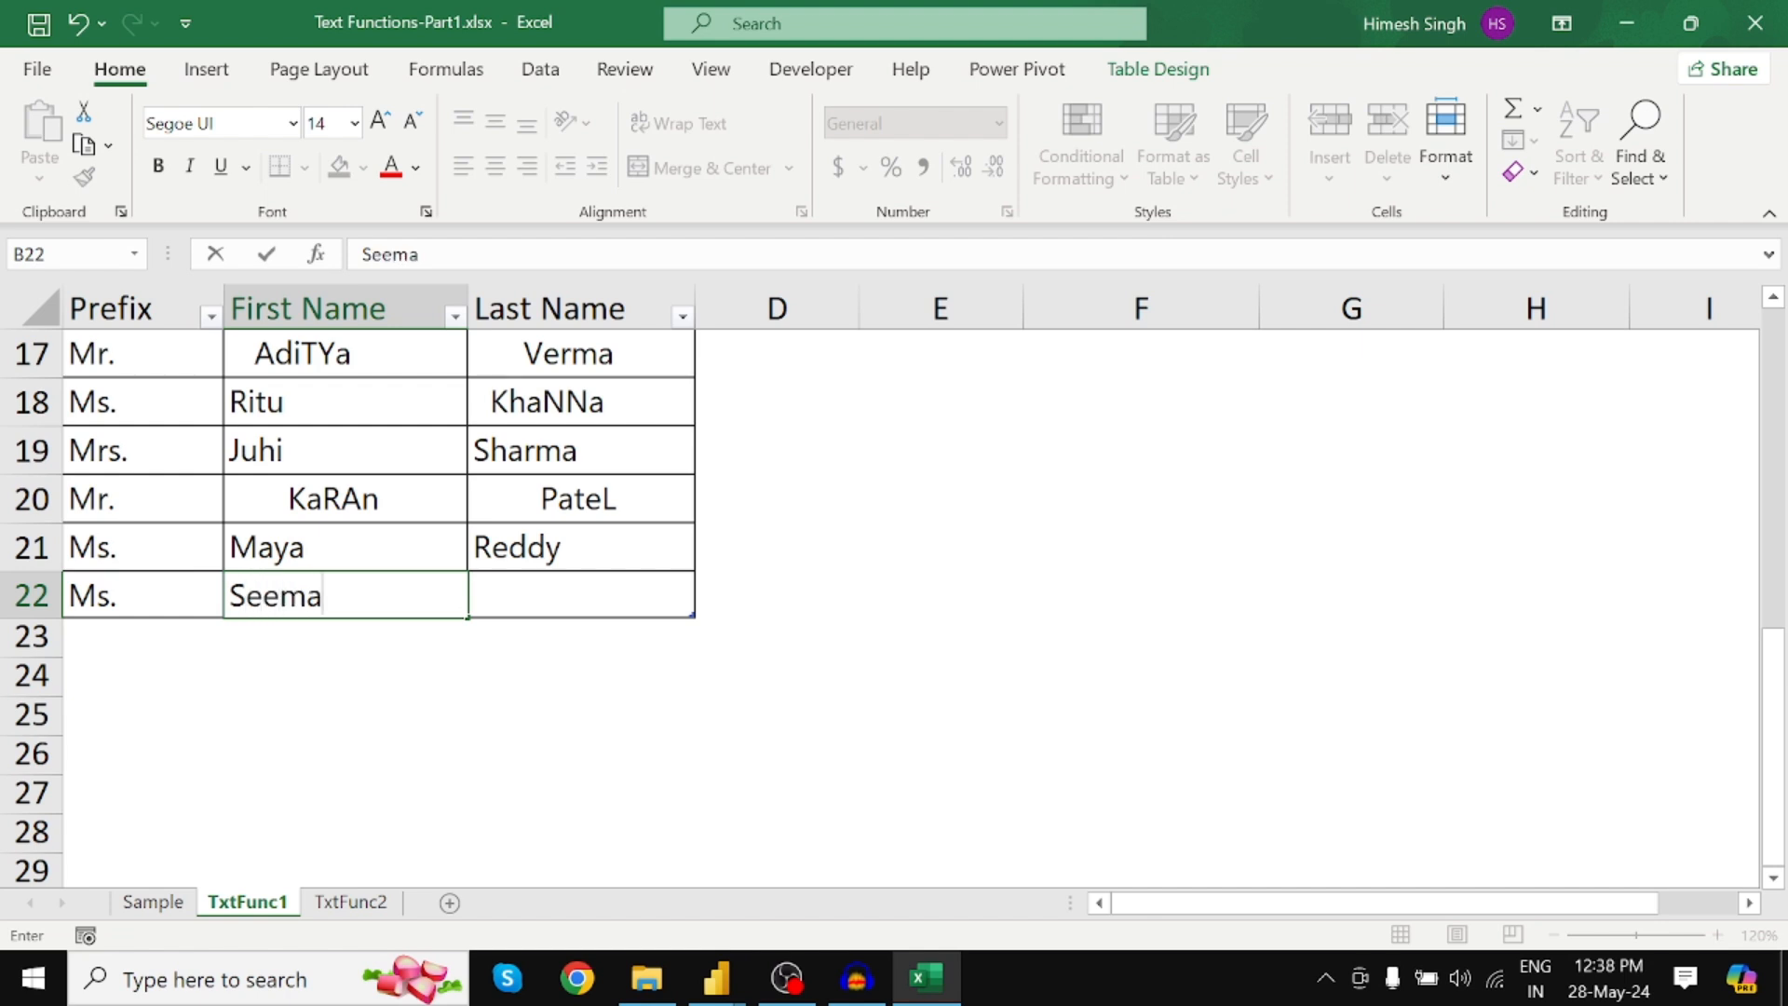
{"action": "key", "text": "Tab"}
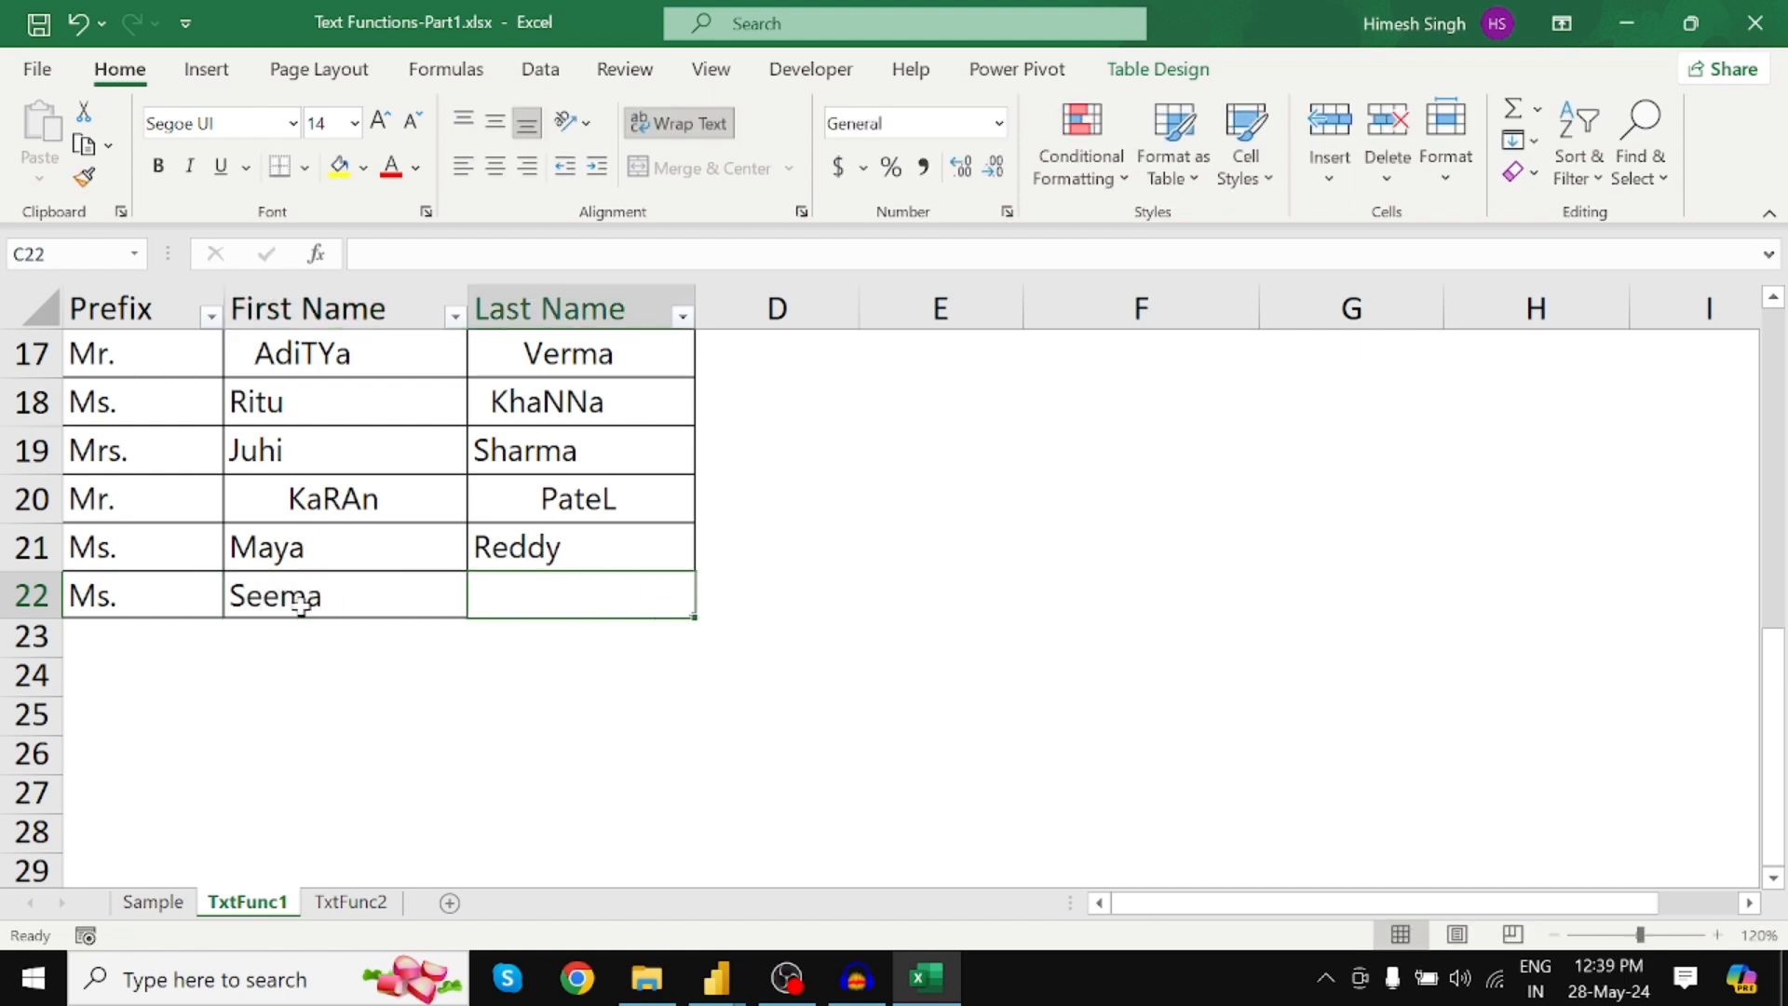
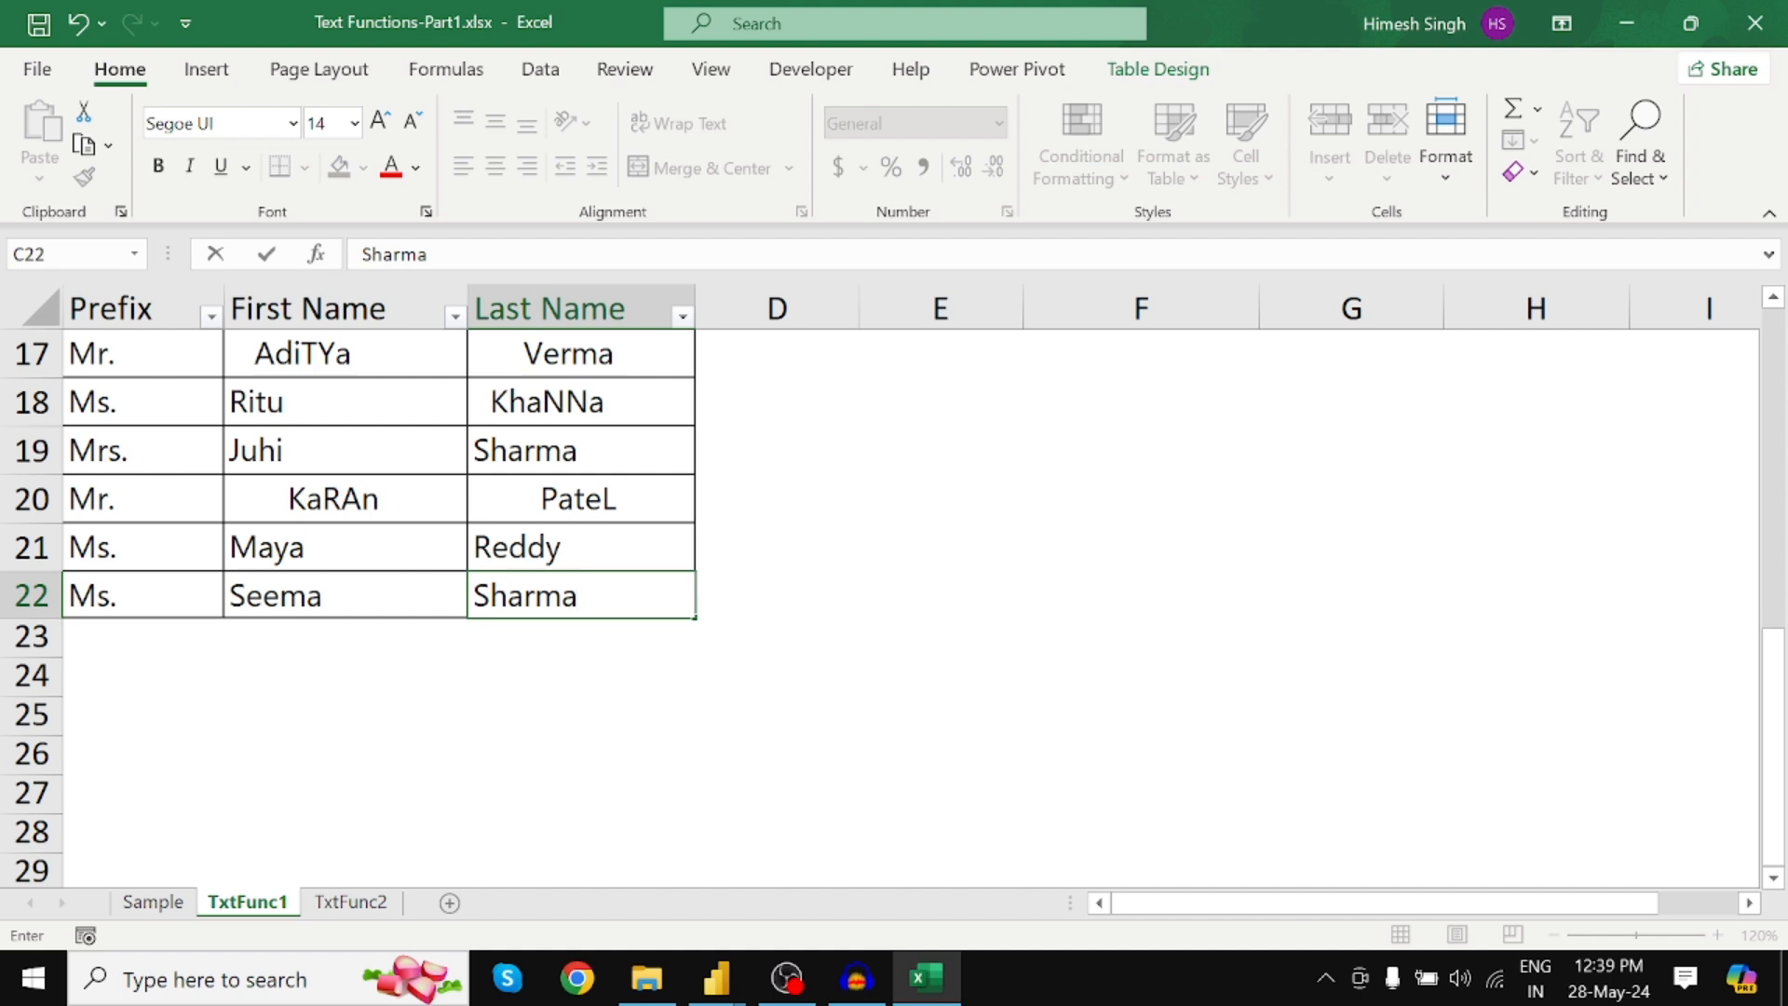
{"action": "left_click_drag", "start_coordinate": [489, 594], "coordinate": [578, 594]}
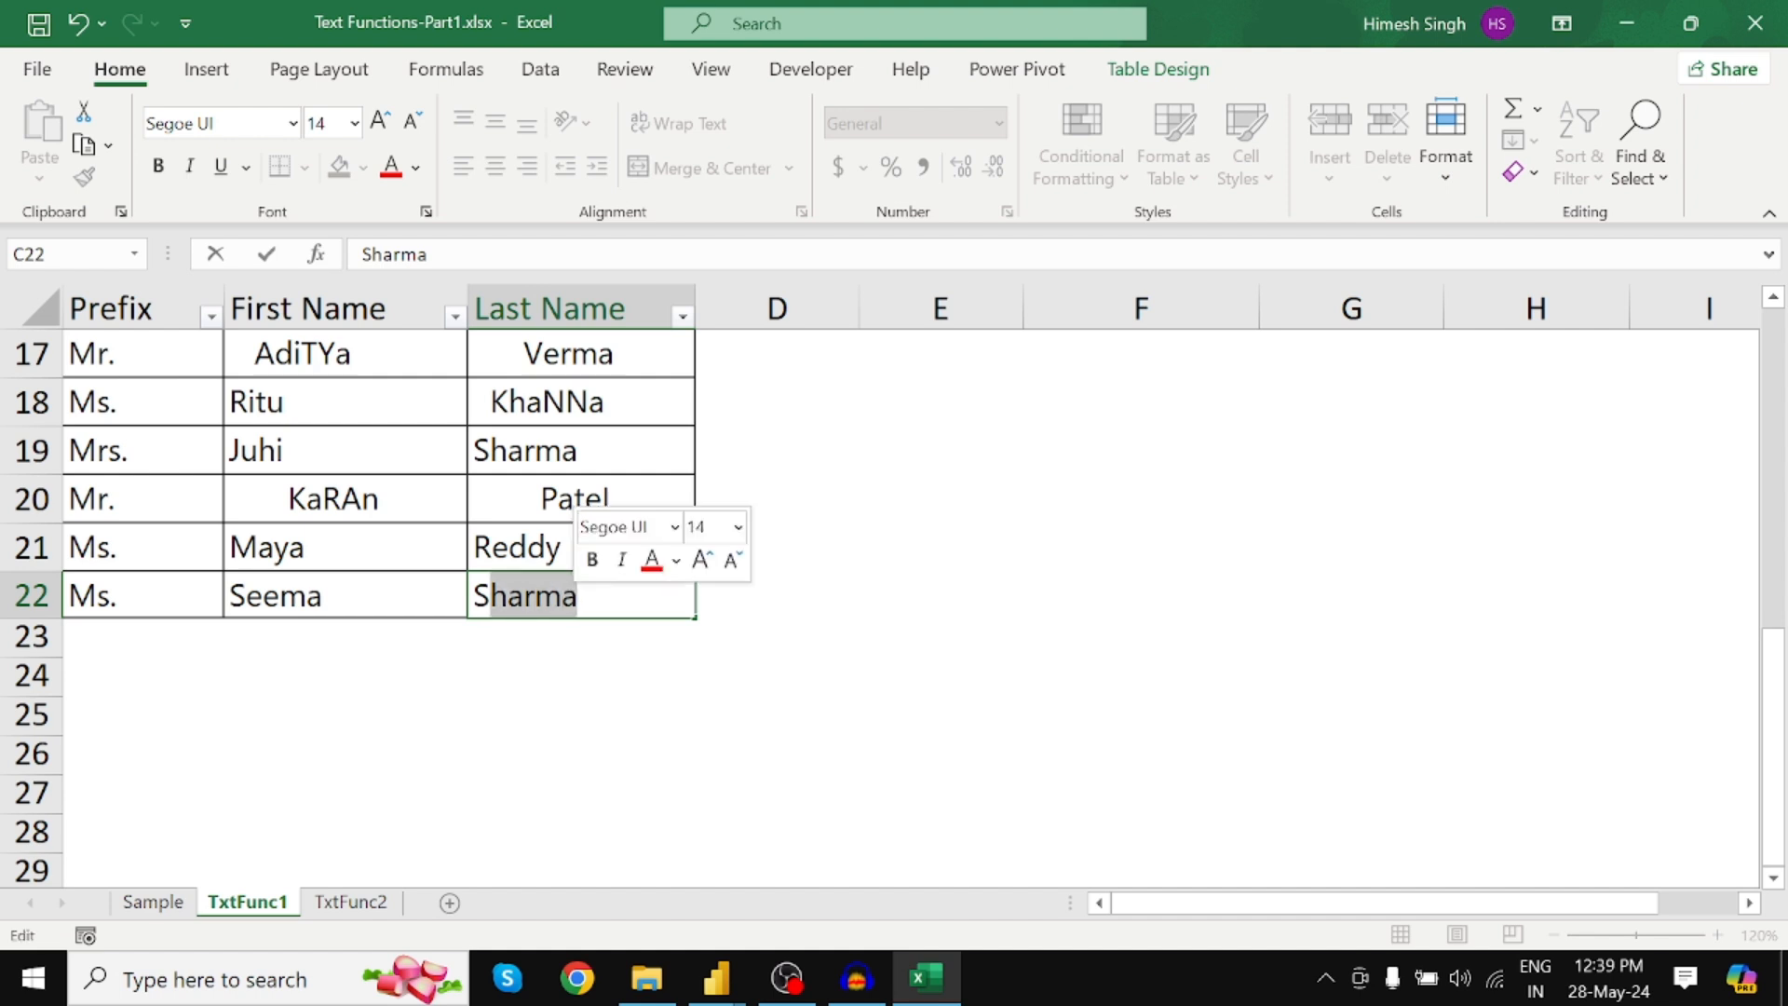
{"action": "type", "text": "HARMA"}
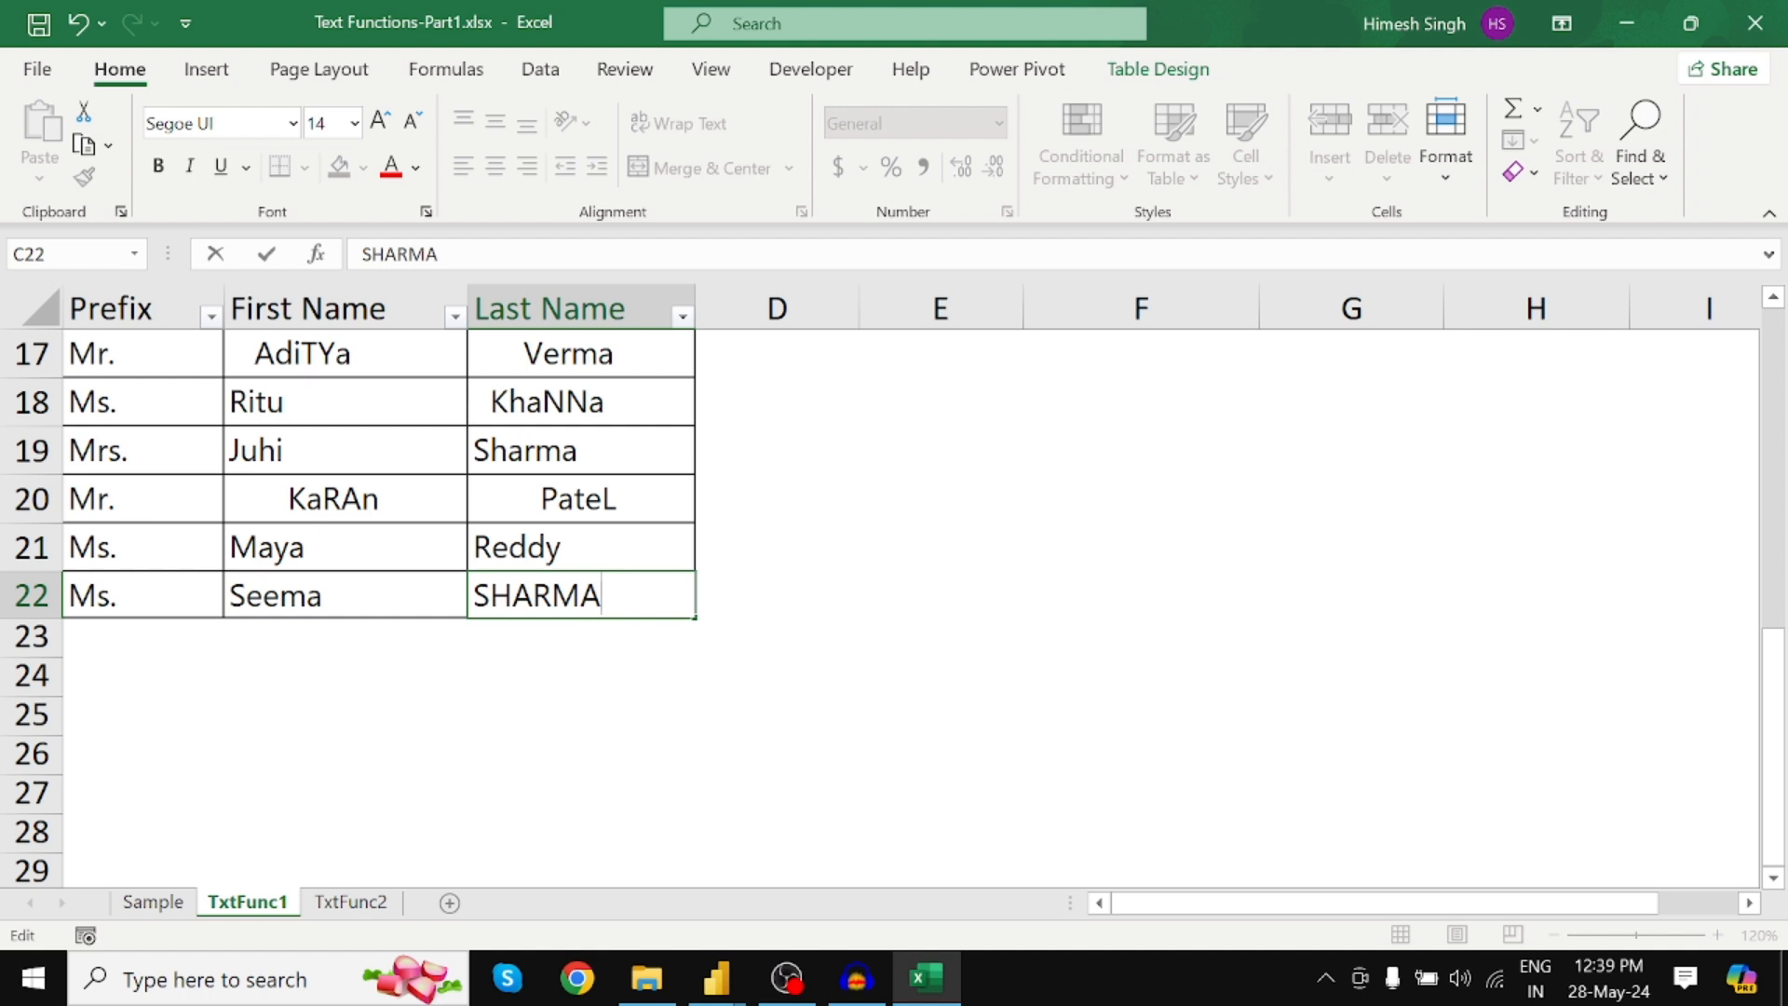
{"action": "left_click", "coordinate": [232, 599]}
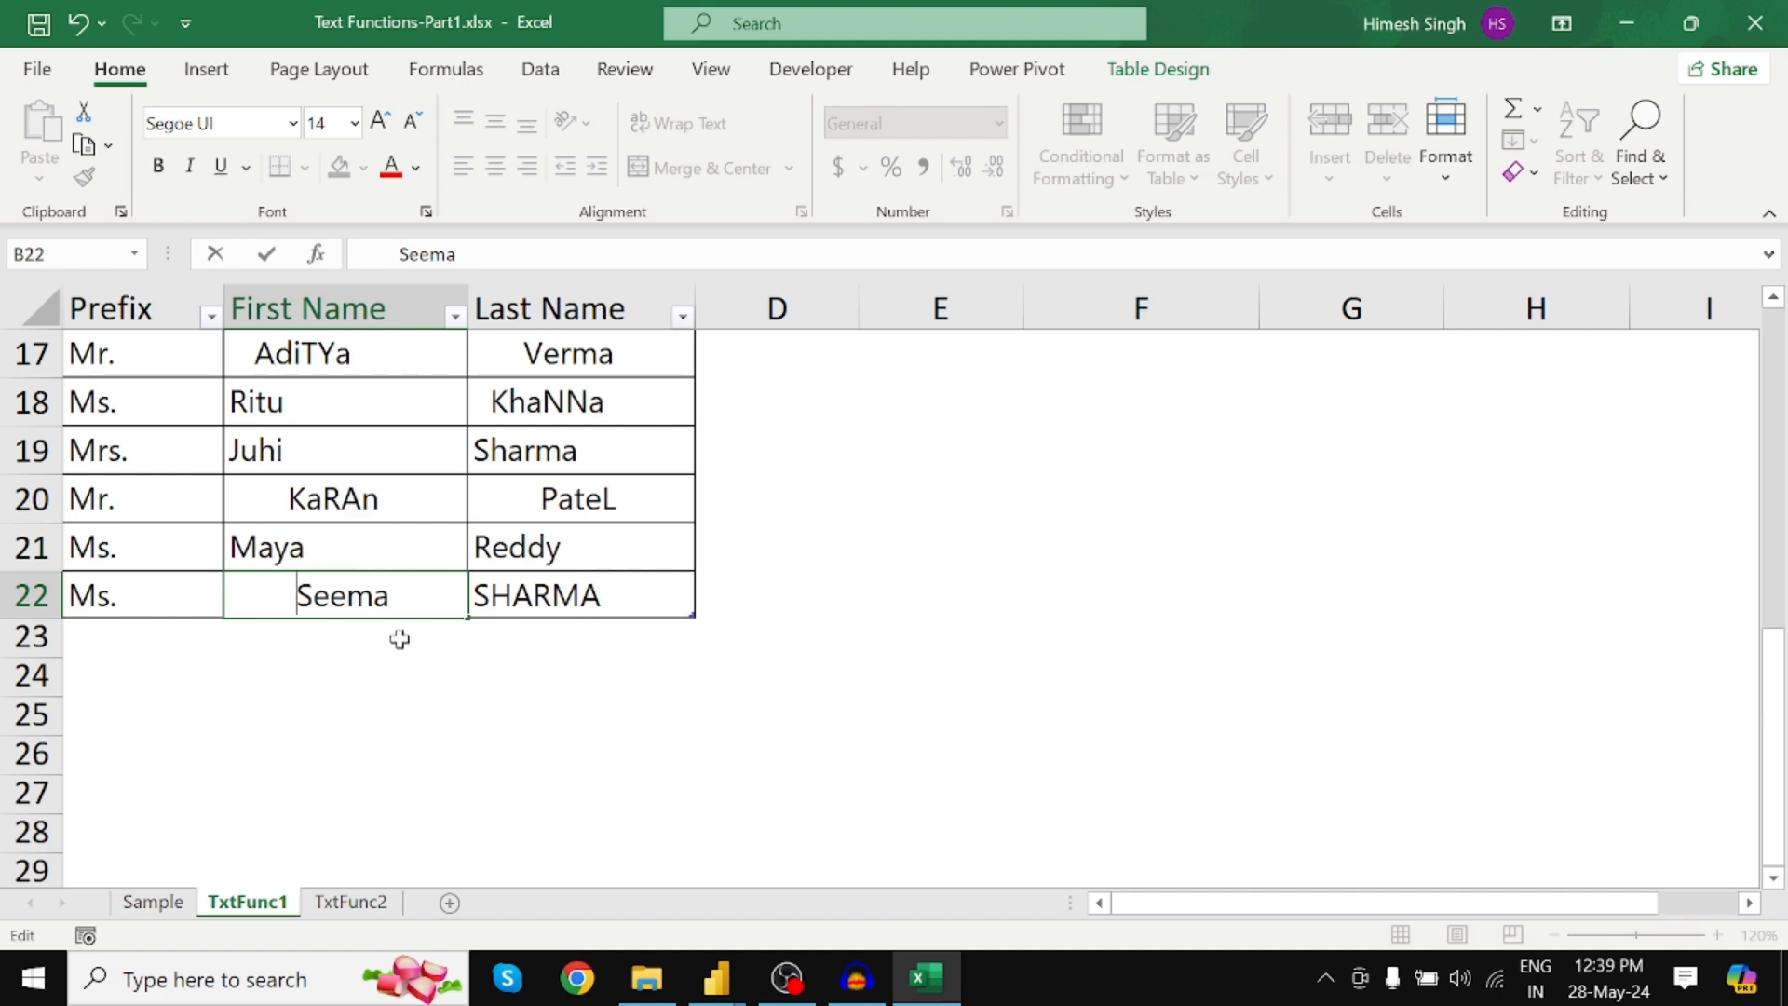
{"action": "key", "text": "shift+Right"}
{"action": "type", "text": "s"}
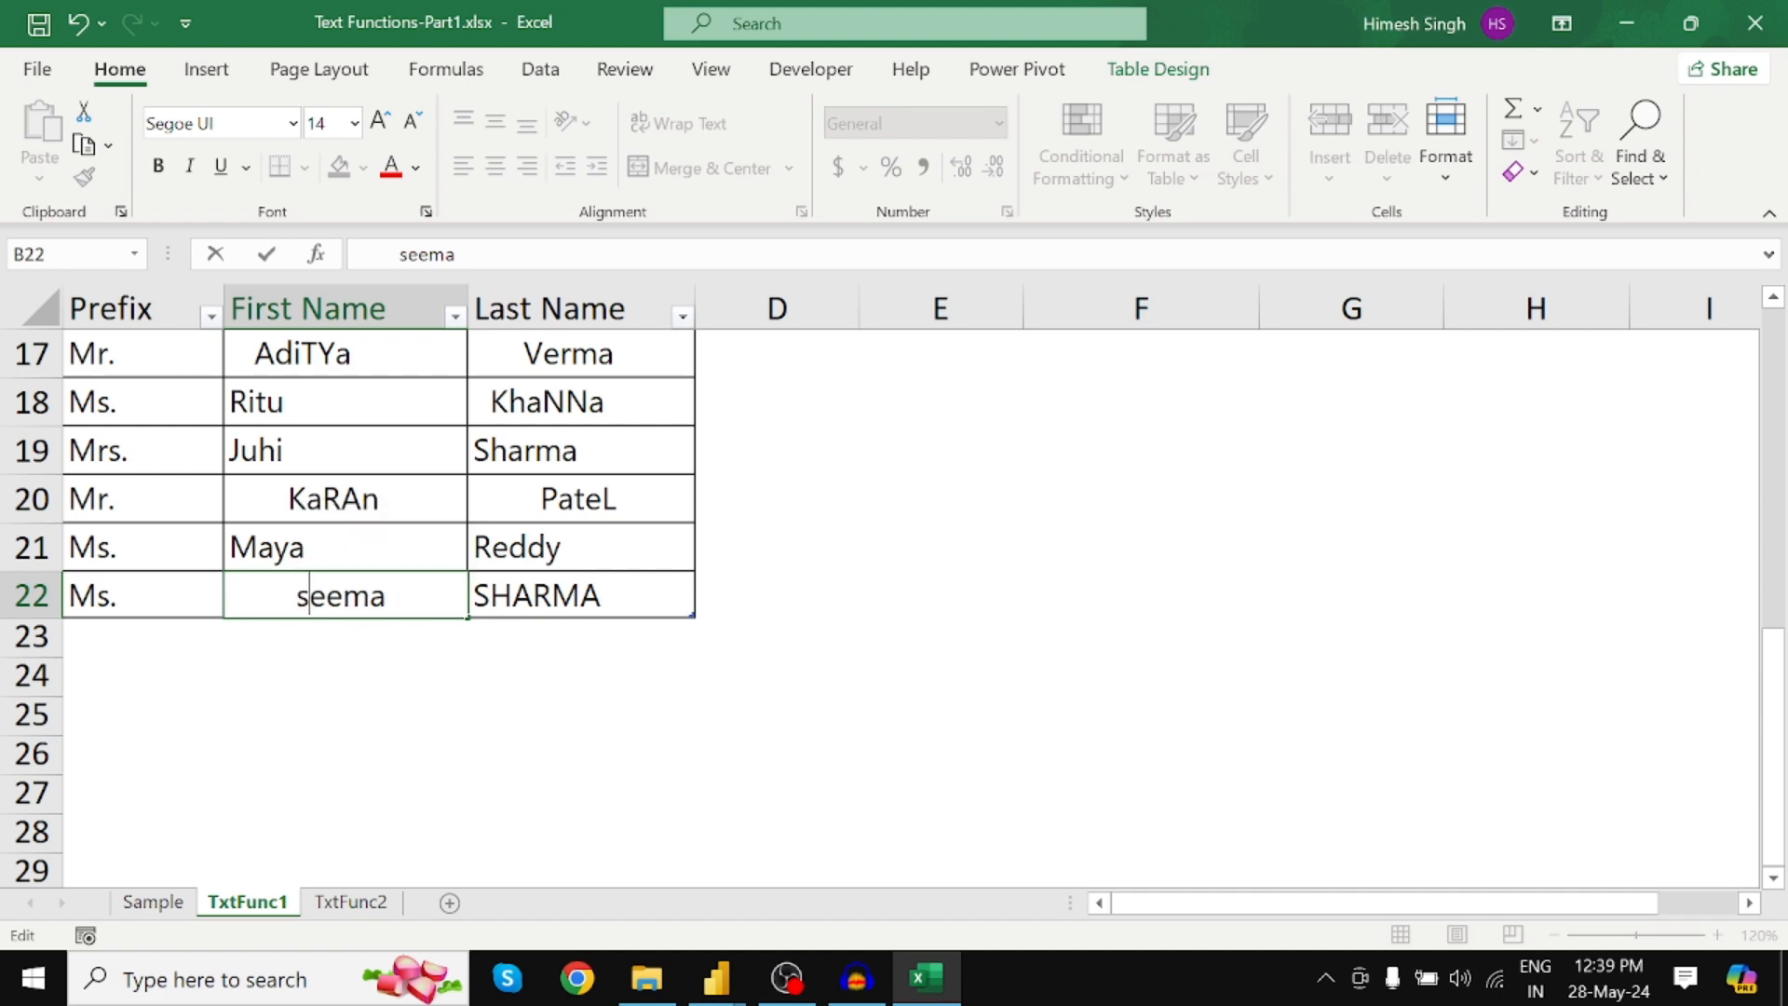
{"action": "left_click", "coordinate": [372, 641]}
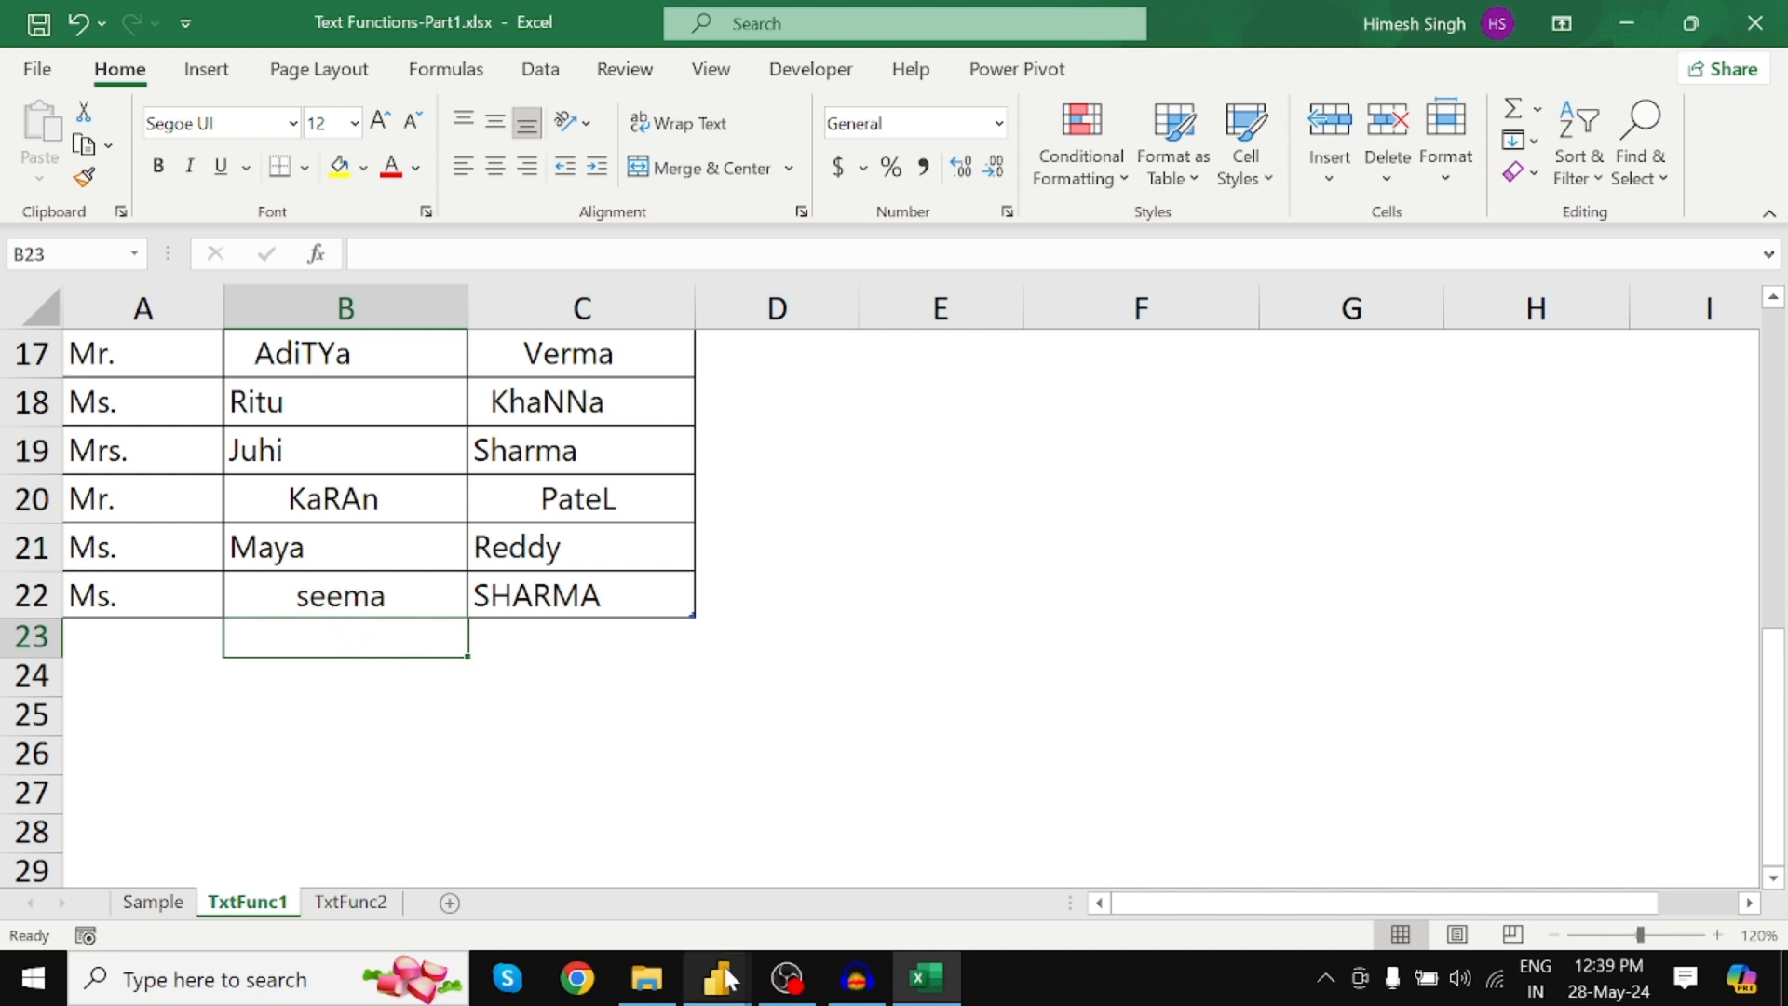
Refresh the Power Query preview to pull in the new Excel row
{"action": "mouse_move", "coordinate": [715, 994]}
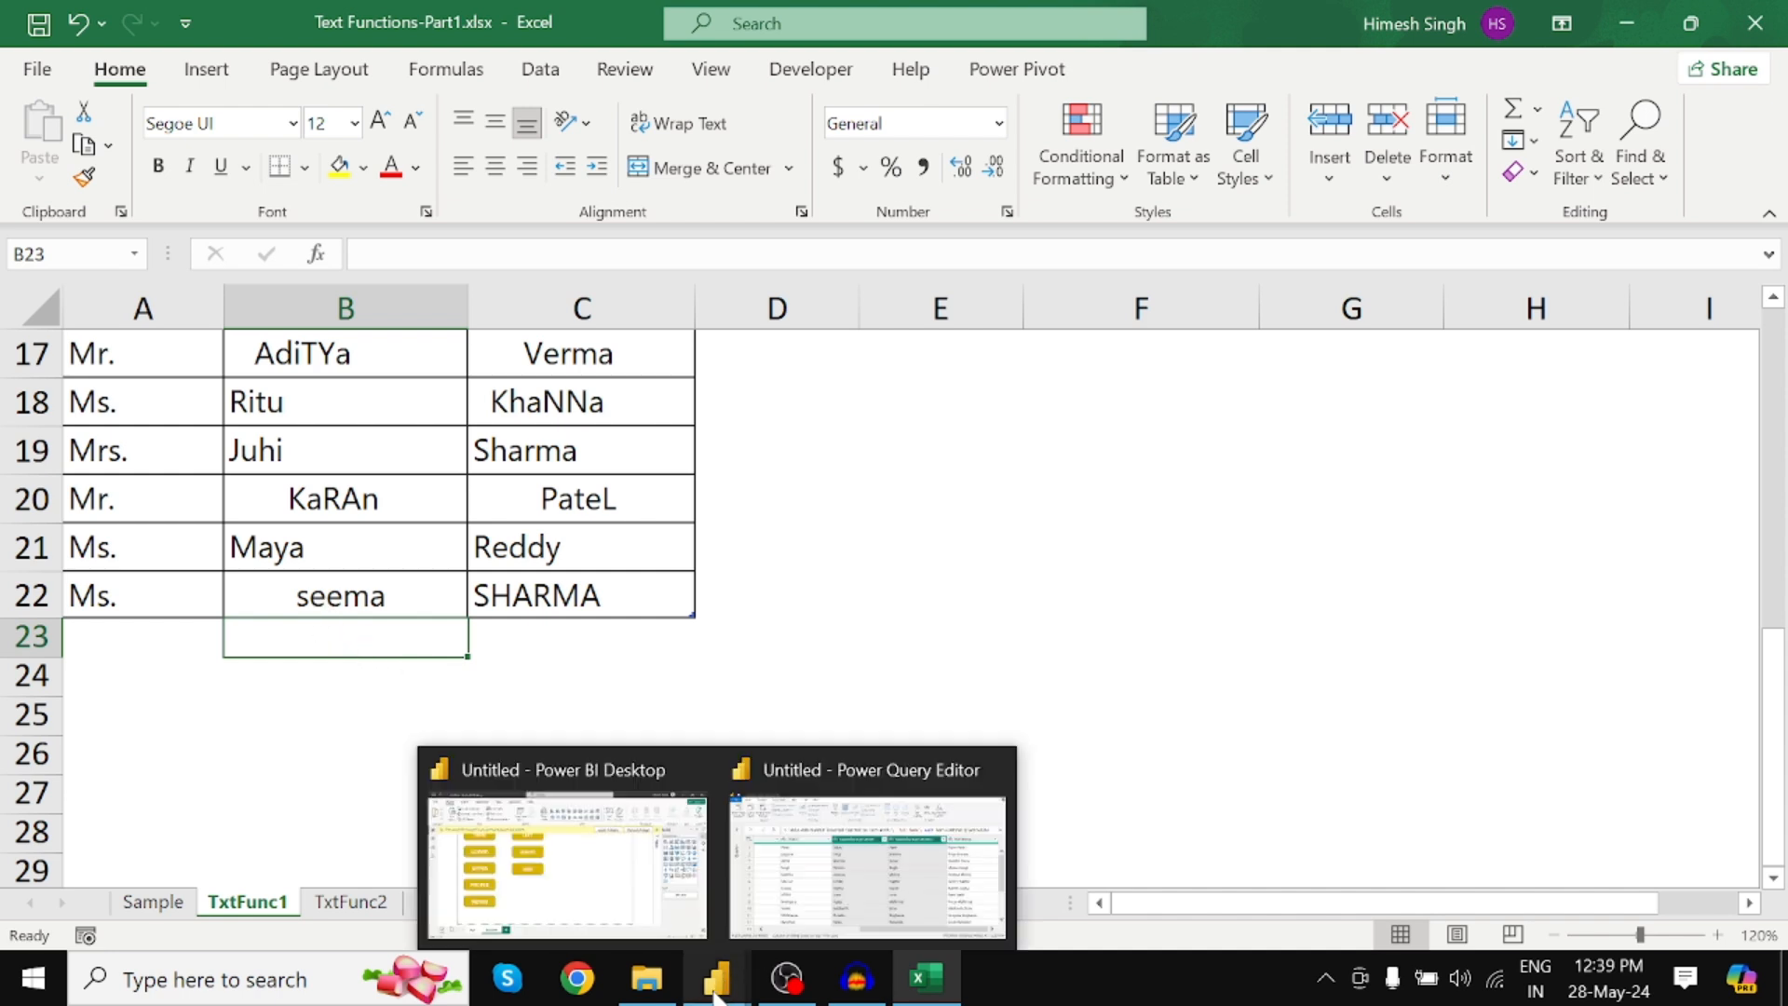
{"action": "left_click", "coordinate": [842, 773]}
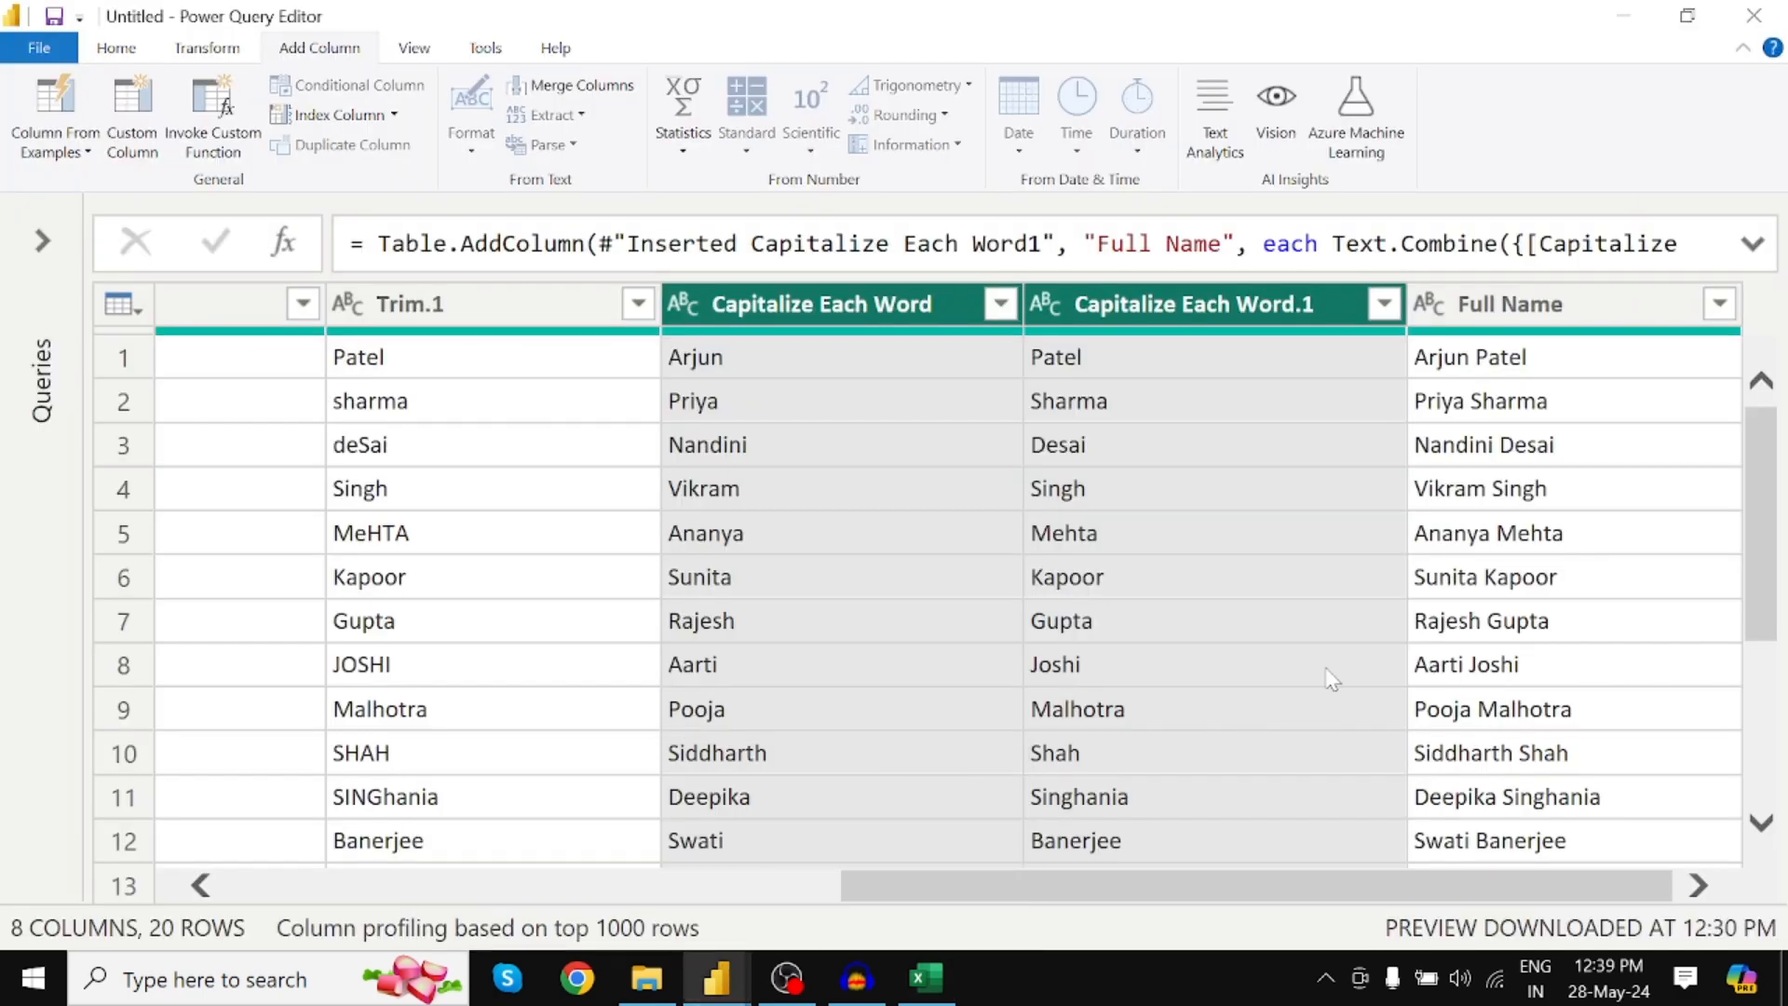
{"action": "left_click", "coordinate": [137, 57]}
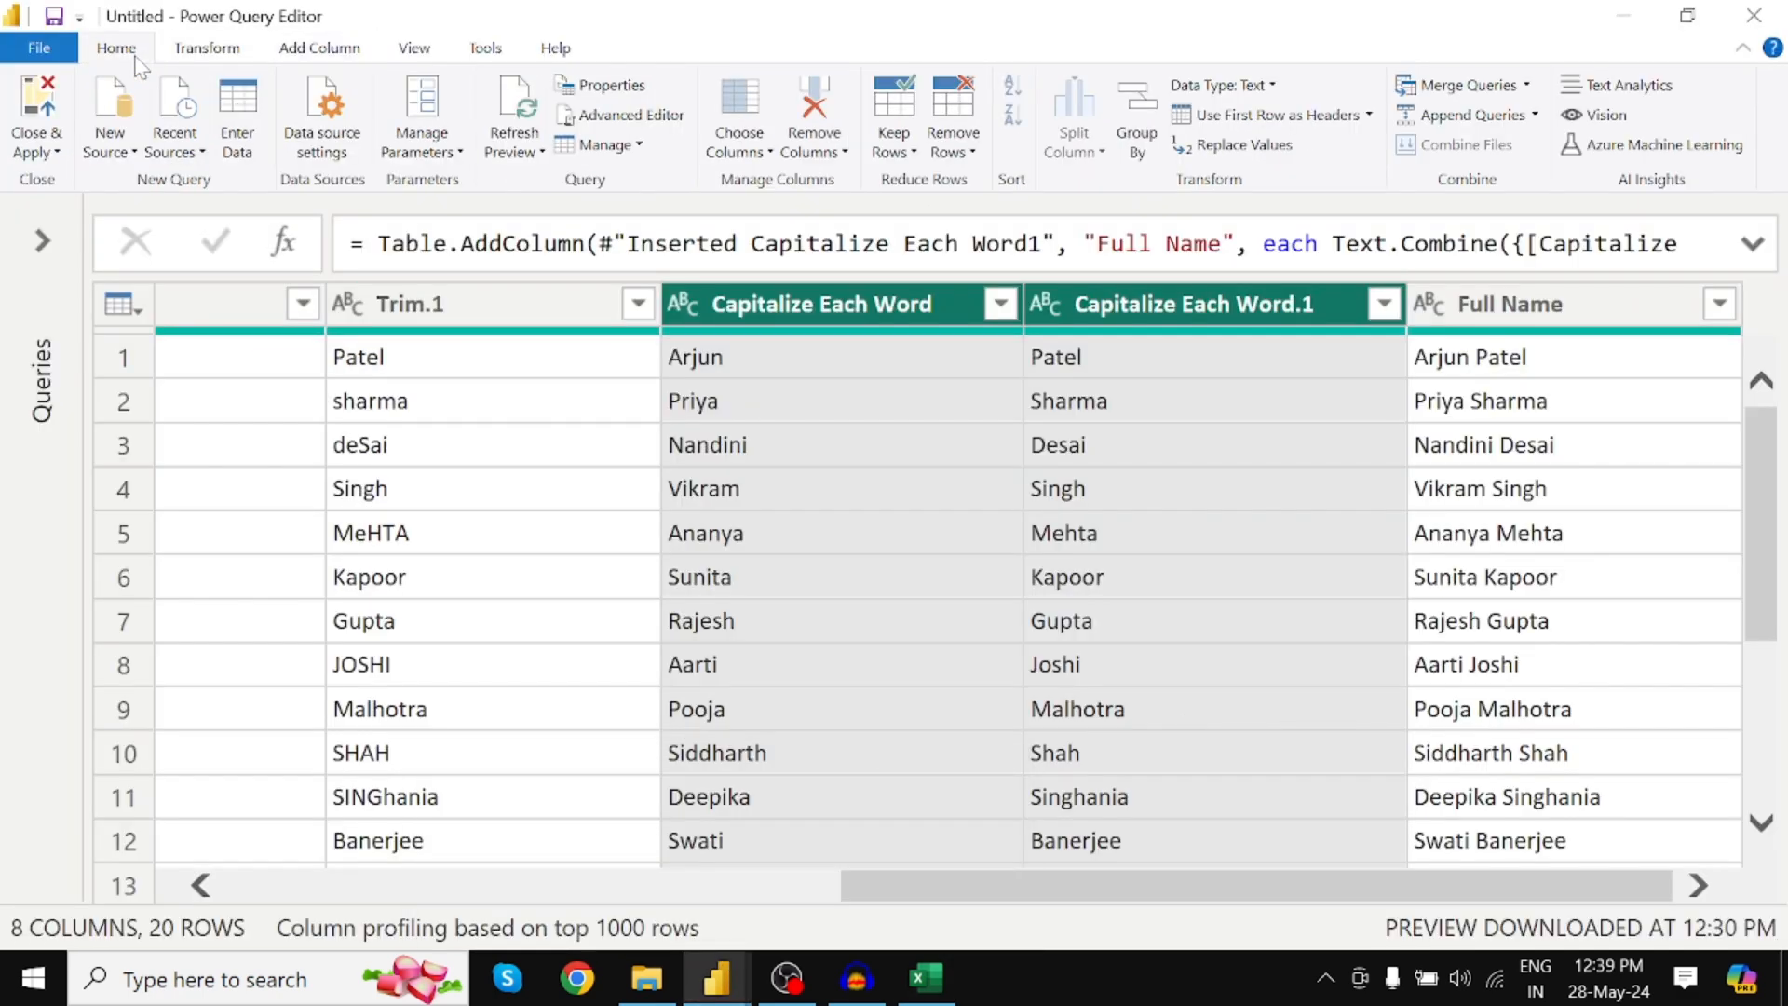
{"action": "left_click", "coordinate": [527, 111]}
{"action": "scroll", "coordinate": [759, 610], "scroll_direction": "down", "scroll_amount": 3}
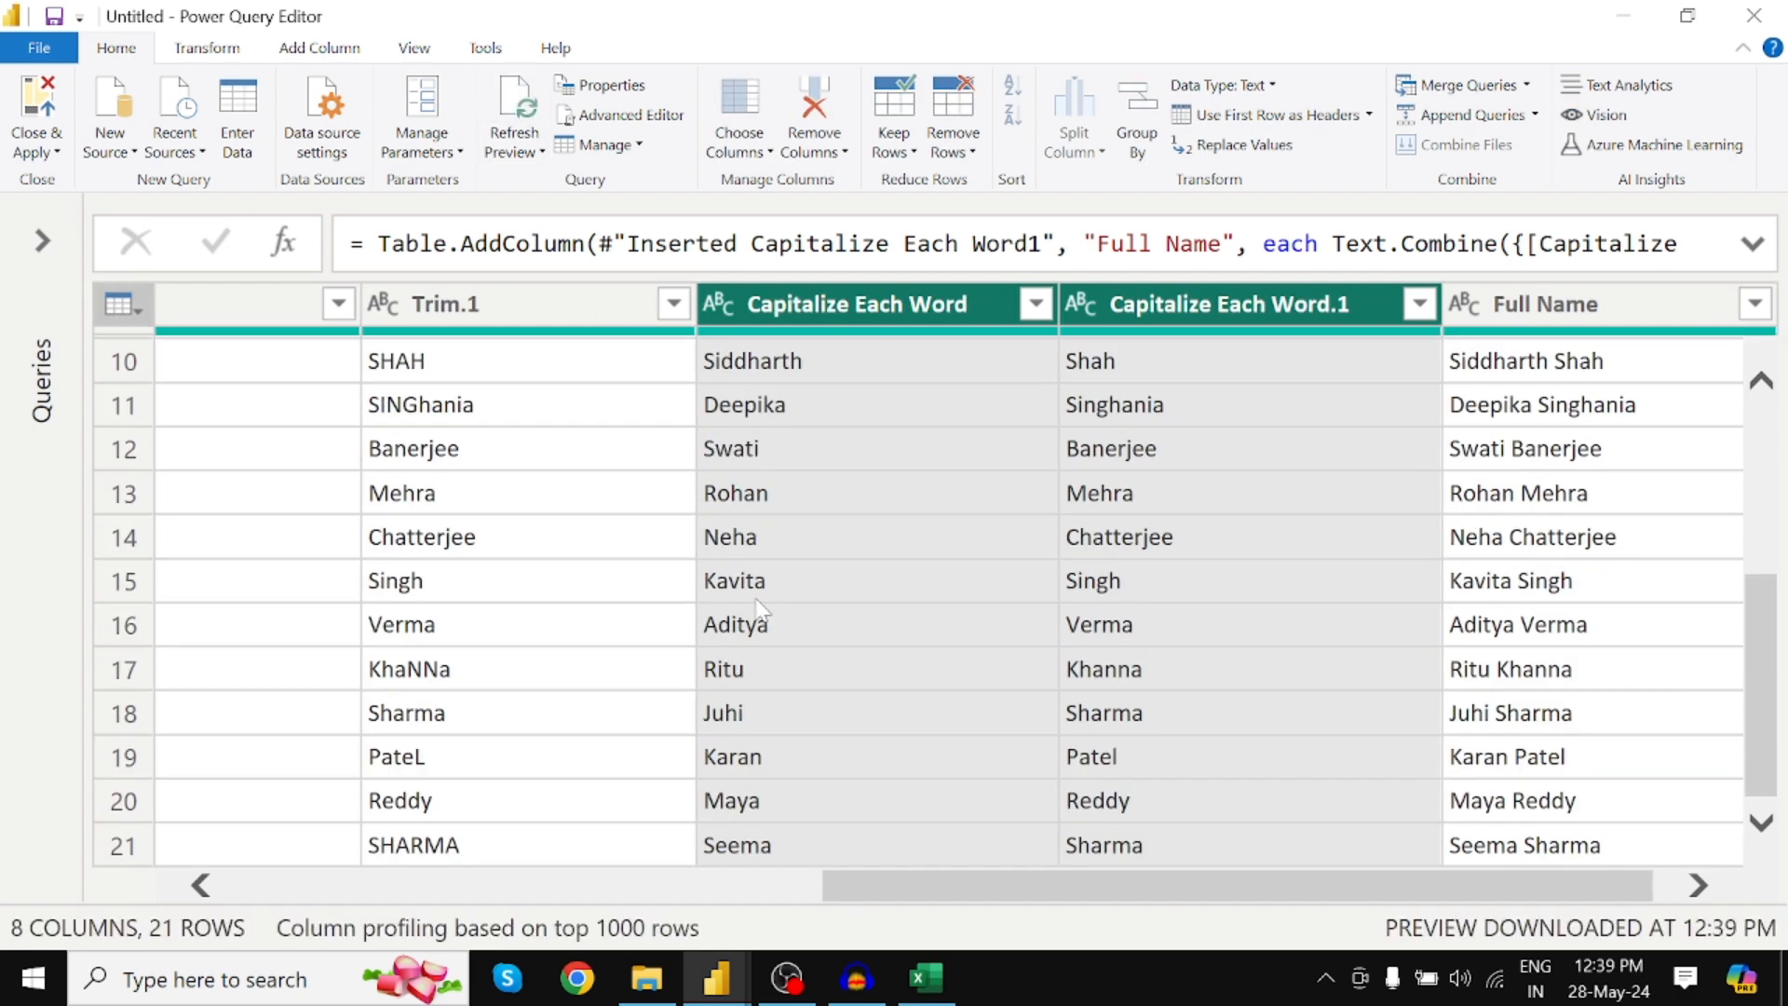
{"action": "left_click_drag", "start_coordinate": [889, 868], "coordinate": [292, 875]}
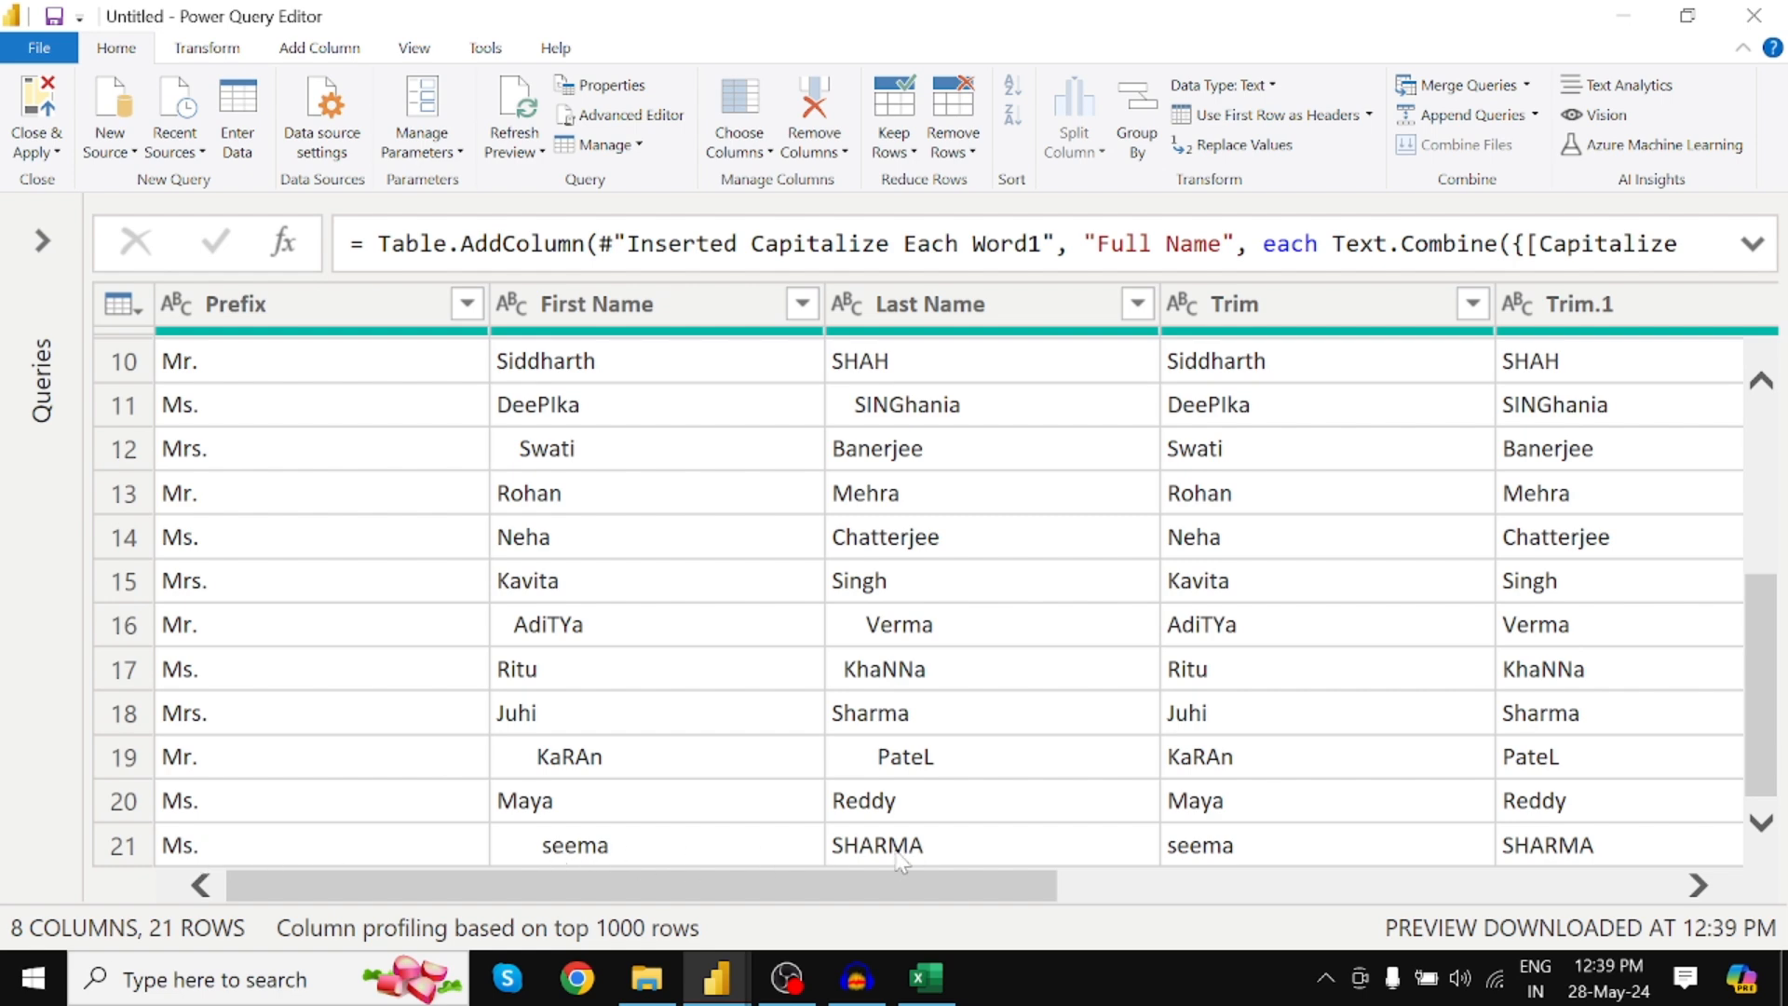
{"action": "left_click_drag", "start_coordinate": [836, 885], "coordinate": [1572, 875]}
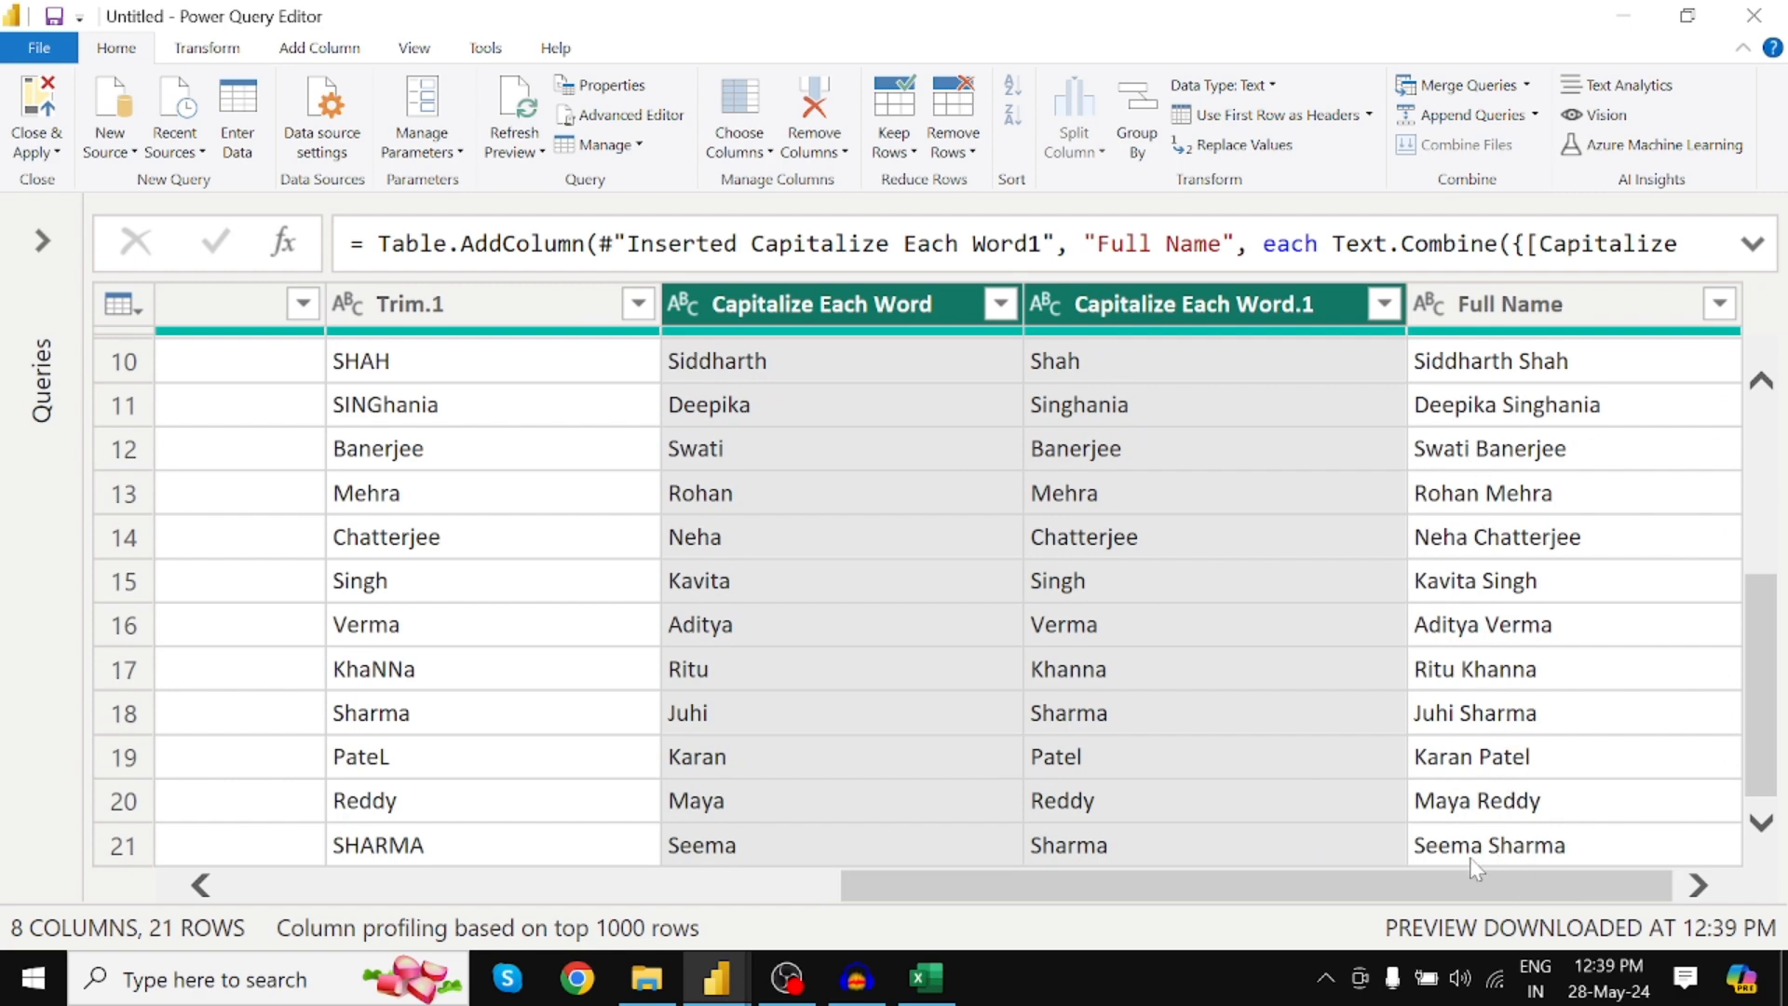
{"action": "left_click_drag", "start_coordinate": [1101, 892], "coordinate": [592, 920]}
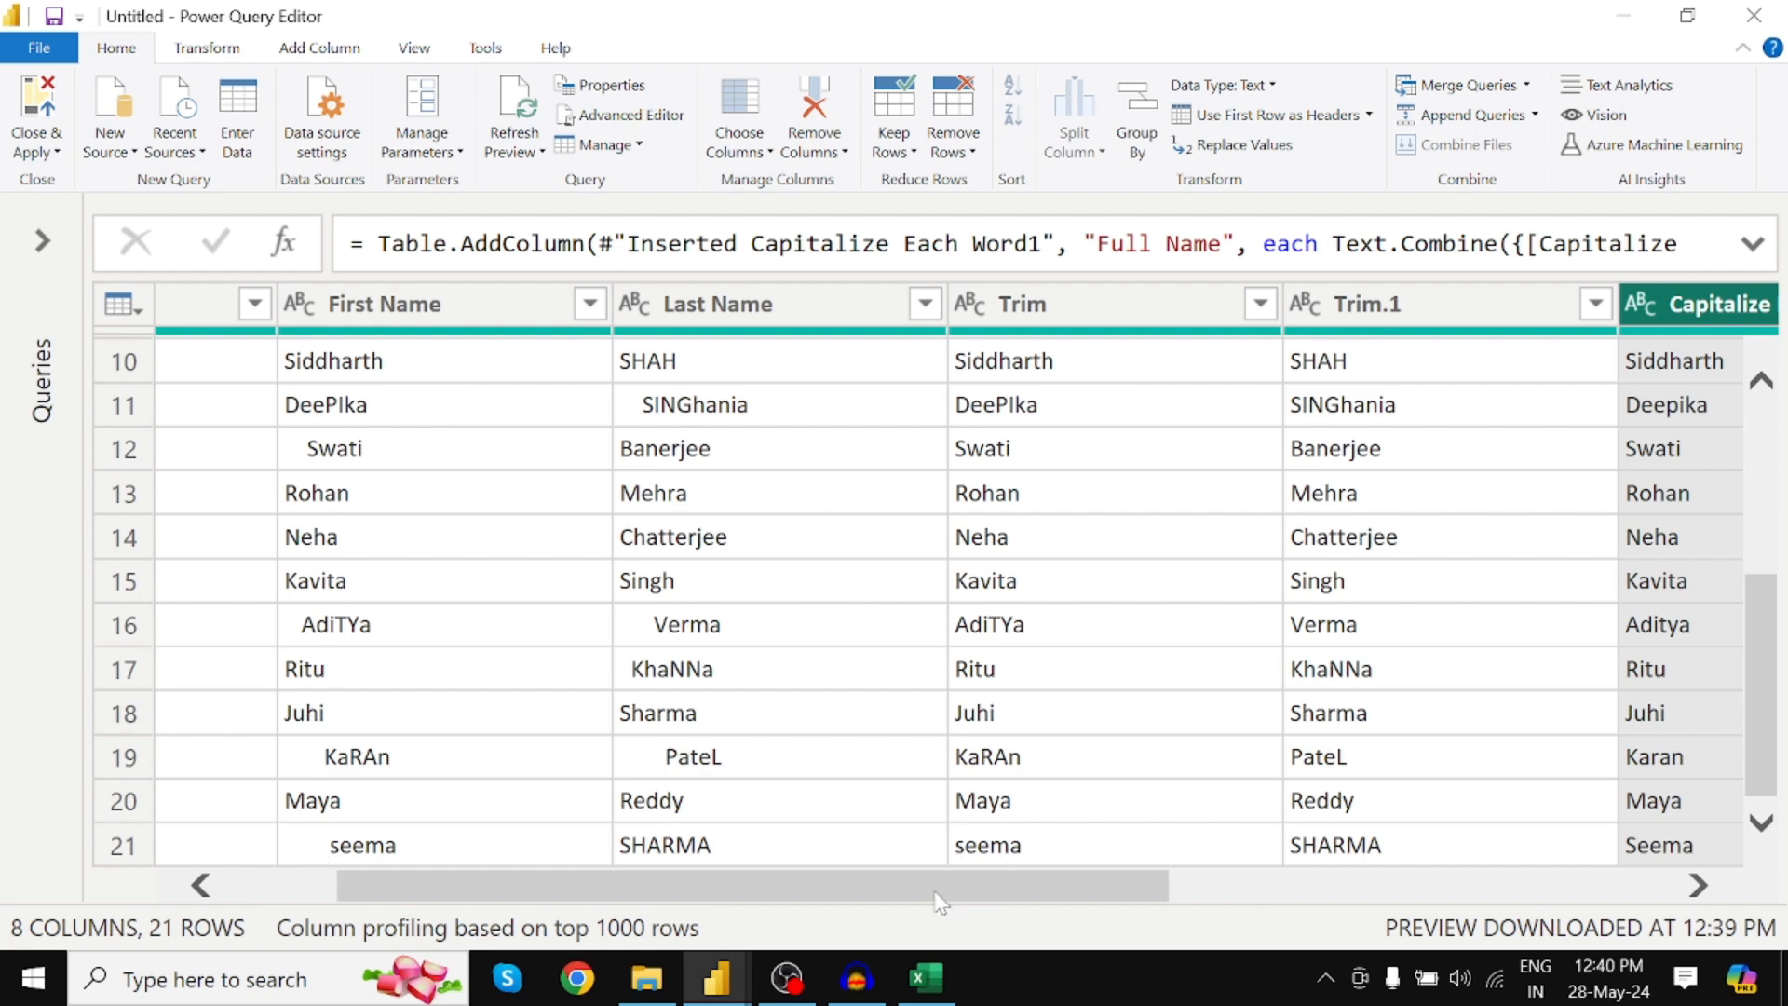
{"action": "left_click_drag", "start_coordinate": [935, 892], "coordinate": [1465, 885]}
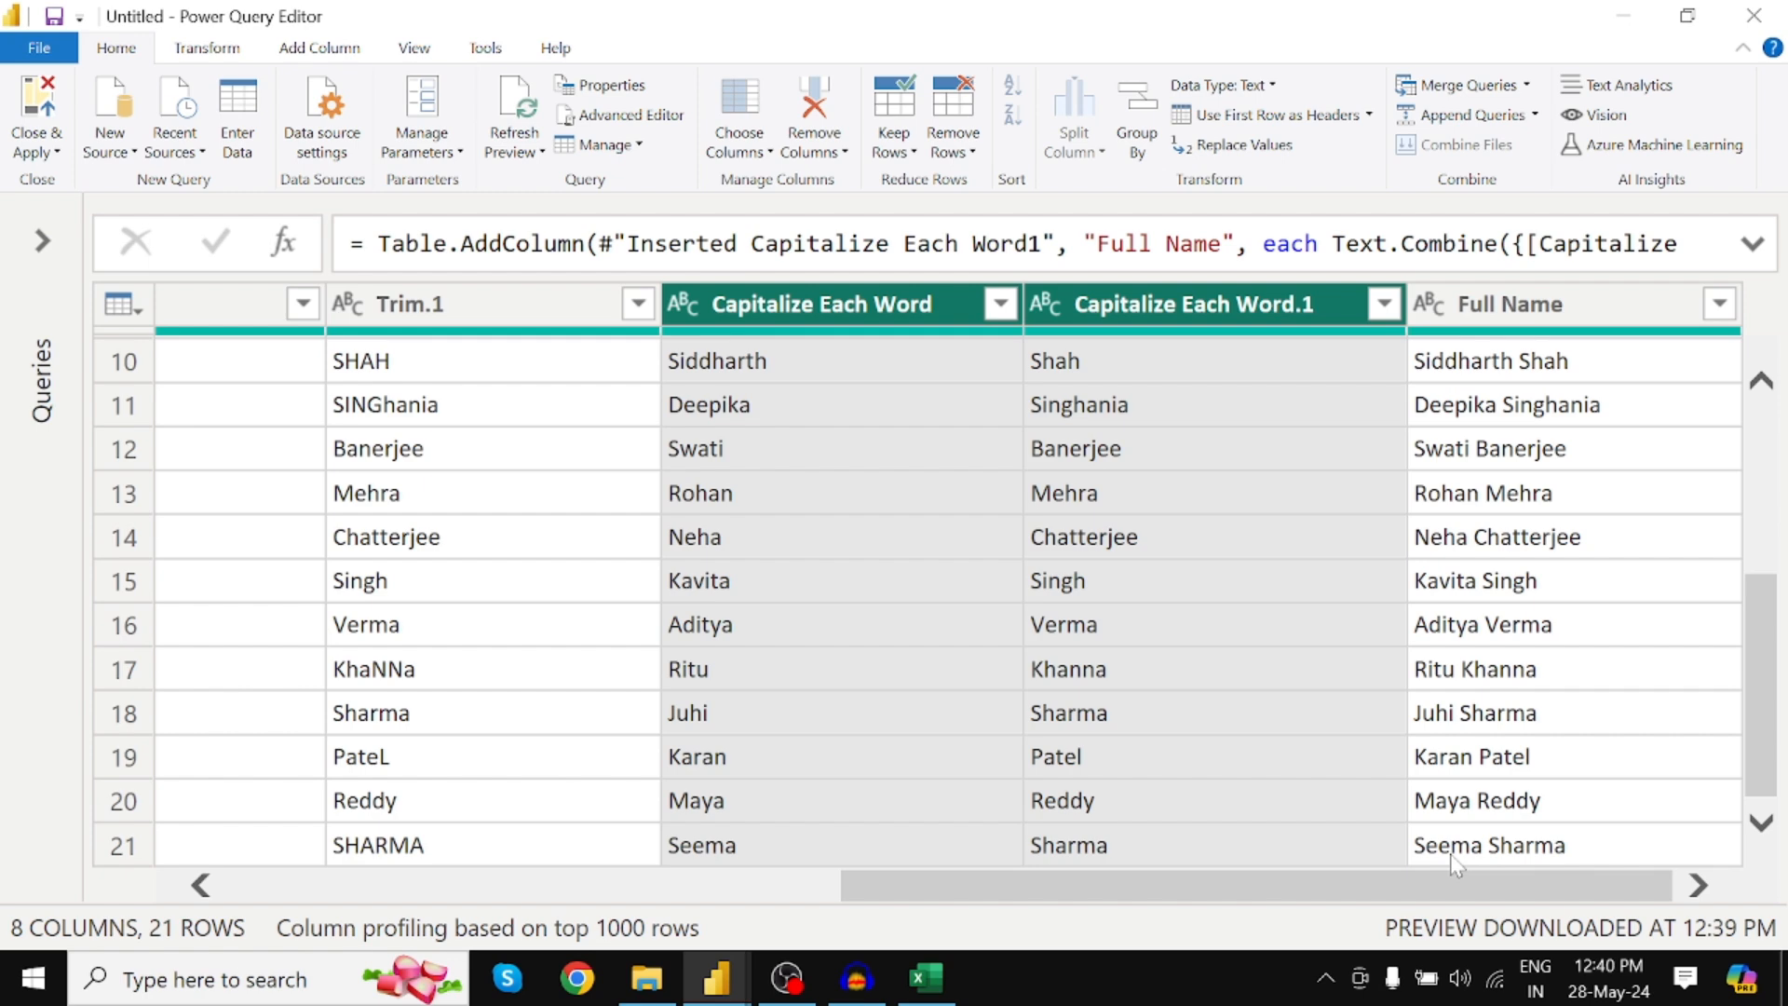
{"action": "left_click_drag", "start_coordinate": [1456, 879], "coordinate": [1561, 888]}
{"action": "left_click", "coordinate": [1509, 304]}
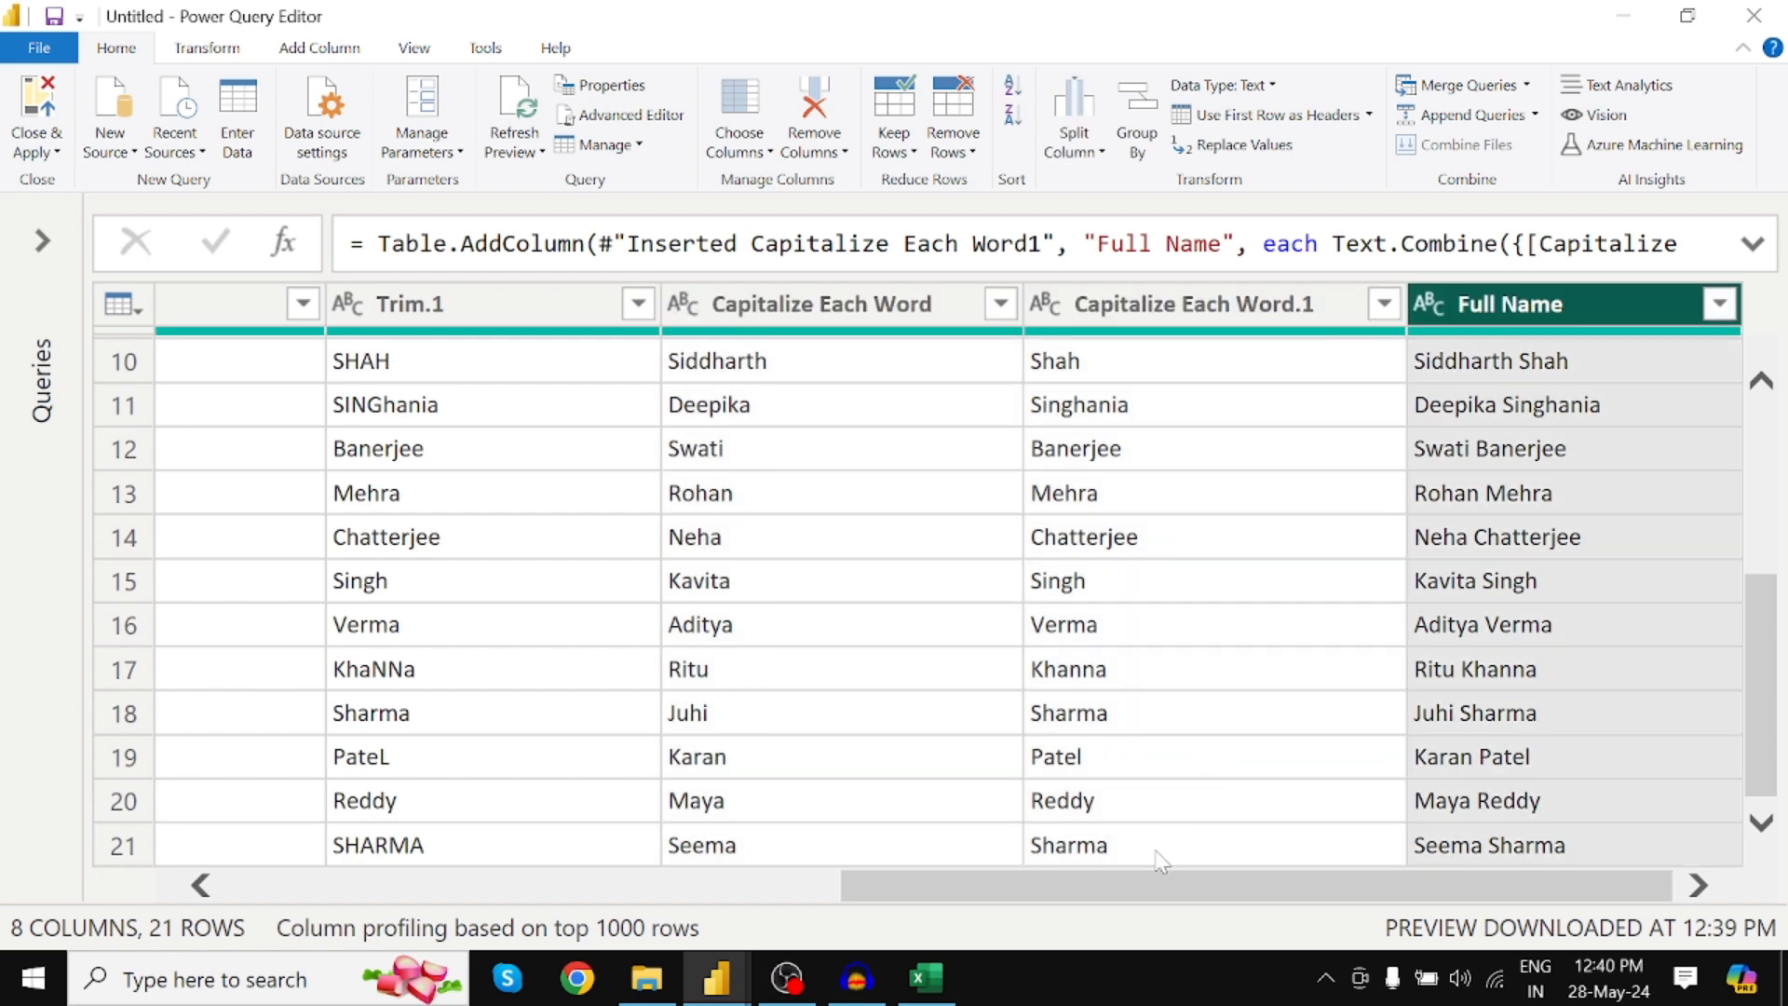
Dismiss the pending-changes notice on the report canvas, then reopen the query editor with Queries expanded
{"action": "left_click", "coordinate": [717, 978]}
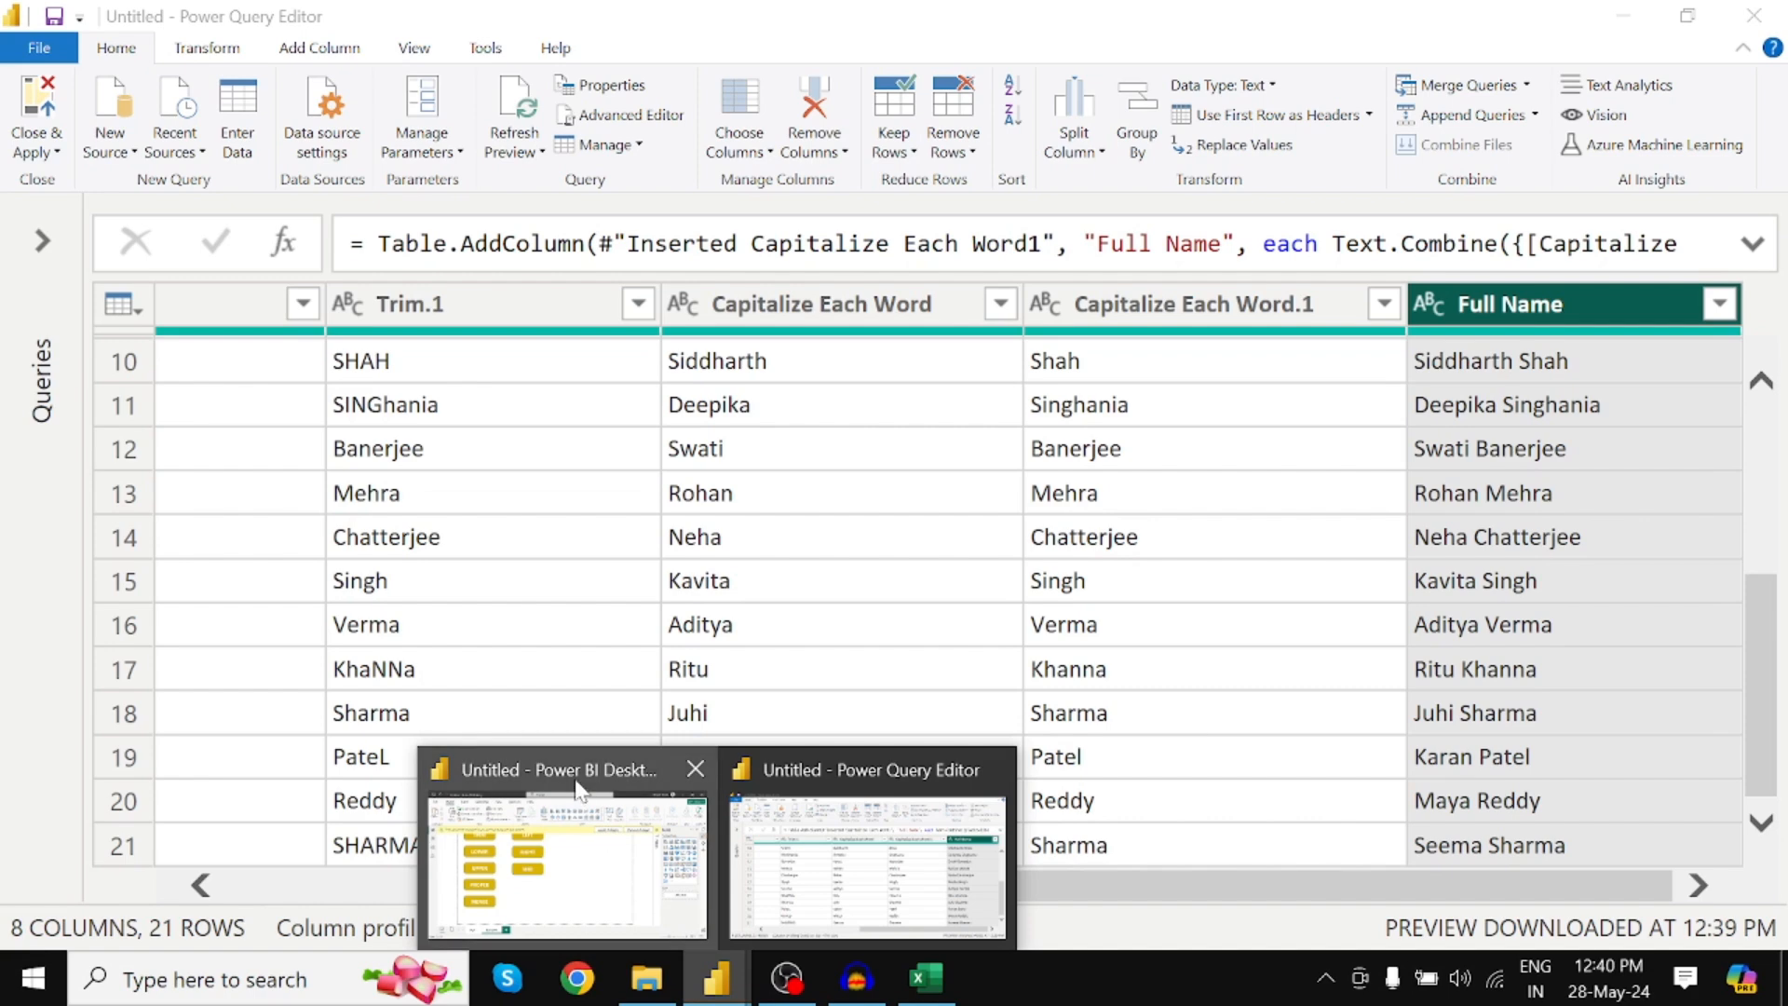
{"action": "left_click", "coordinate": [587, 801]}
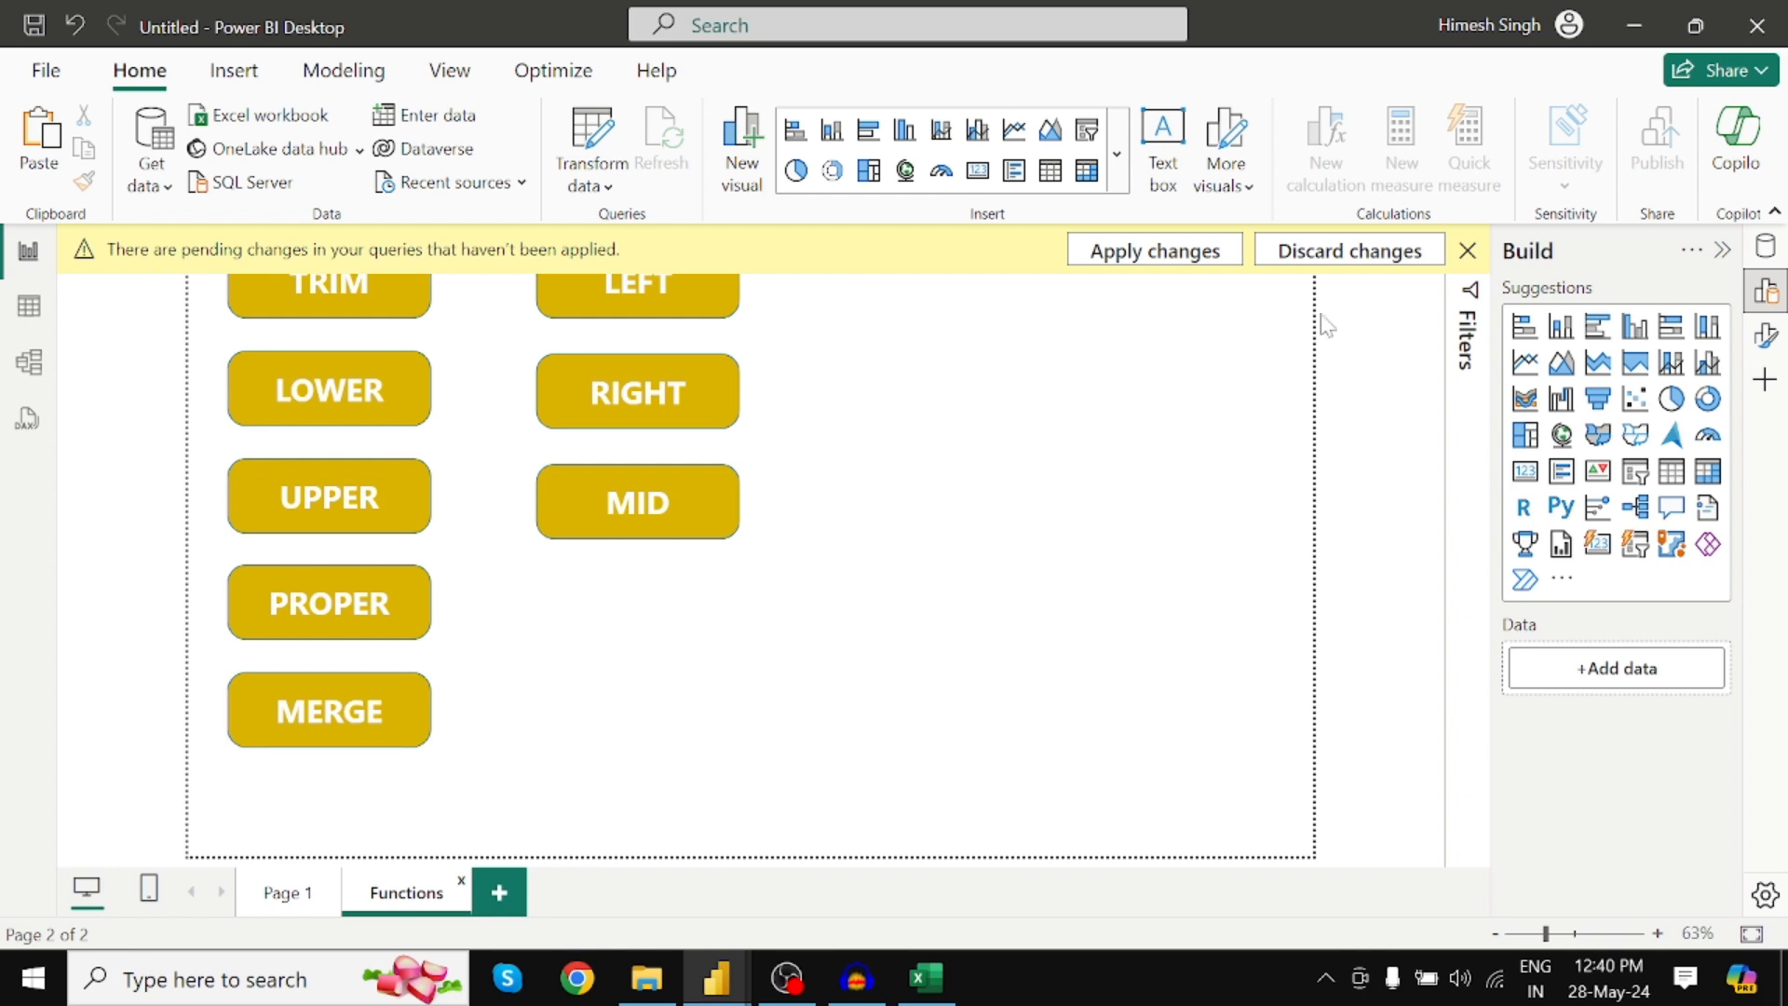
{"action": "left_click", "coordinate": [1467, 250]}
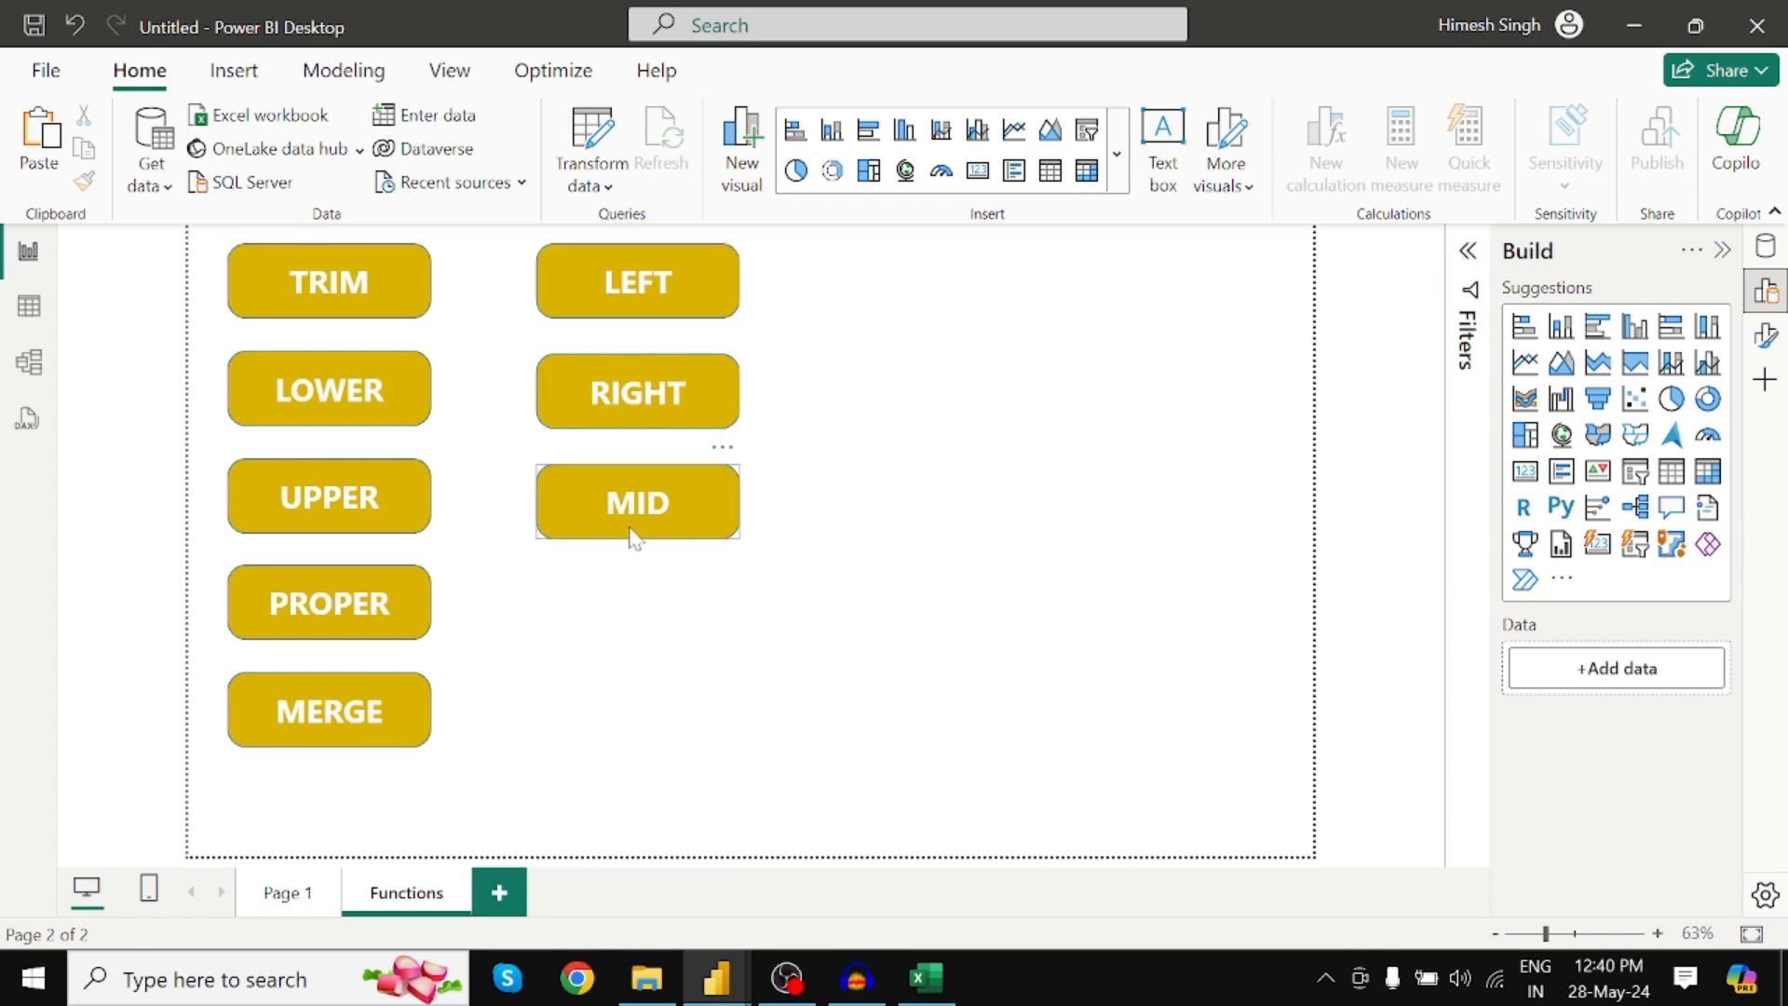
{"action": "mouse_move", "coordinate": [716, 976]}
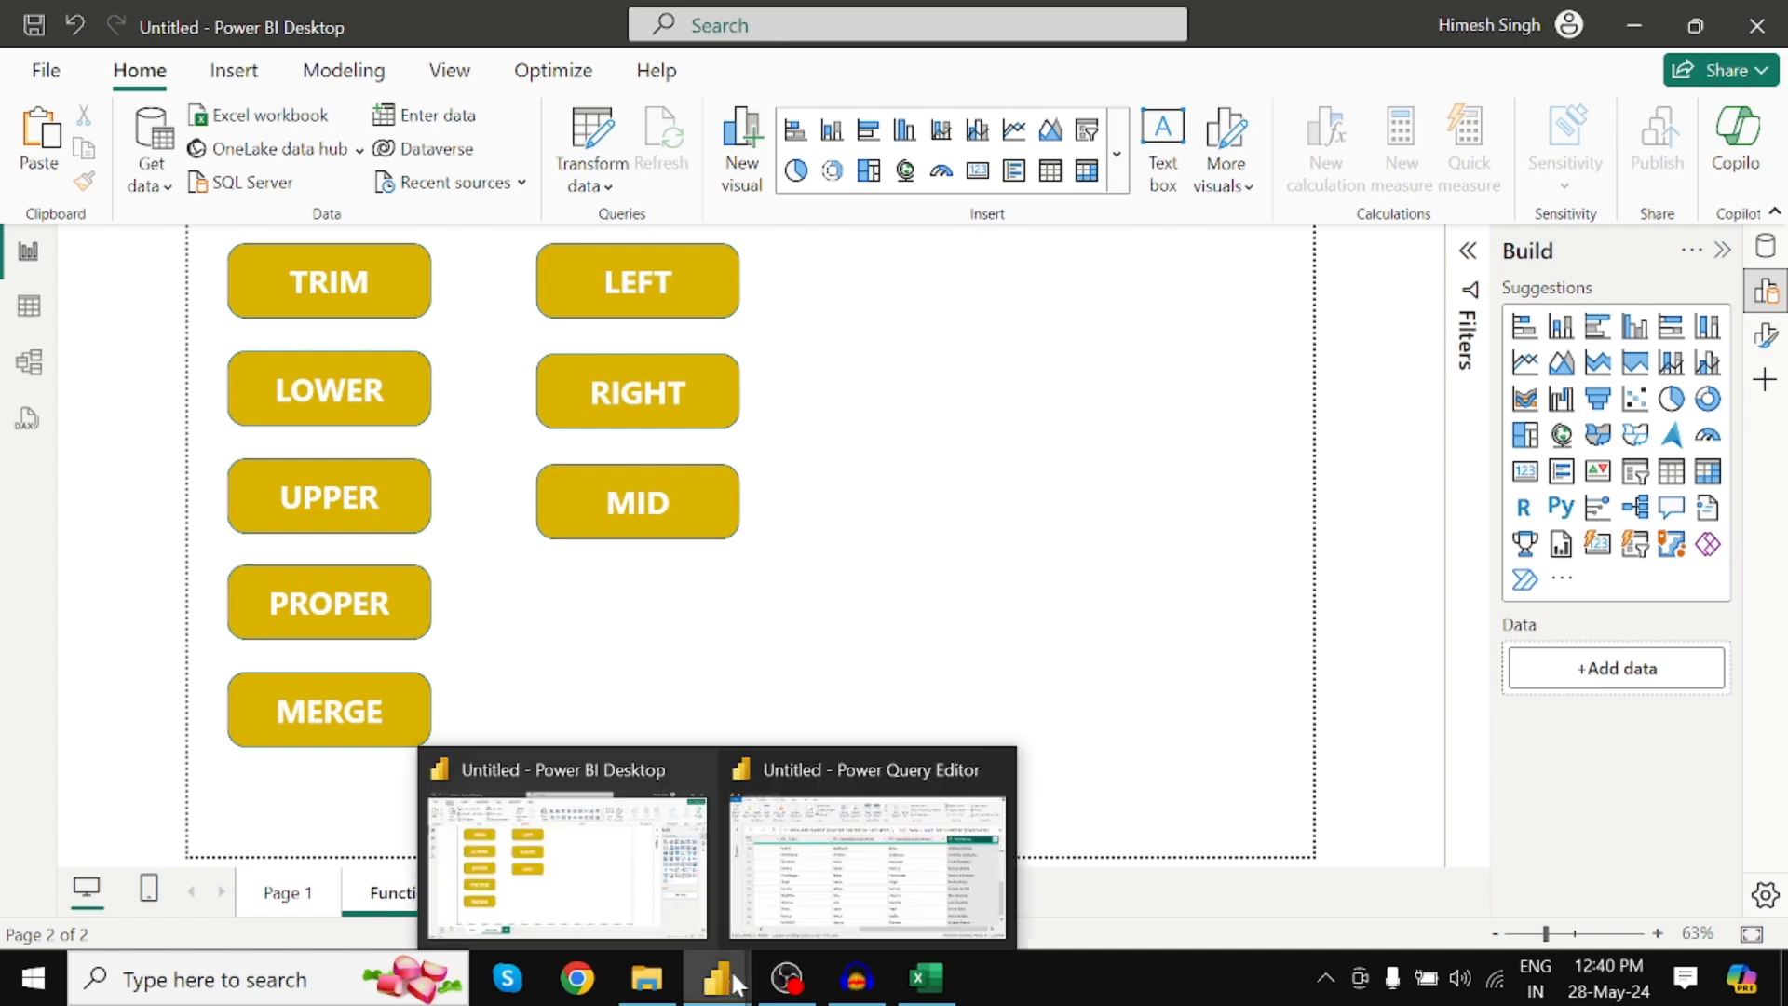
{"action": "left_click", "coordinate": [908, 862]}
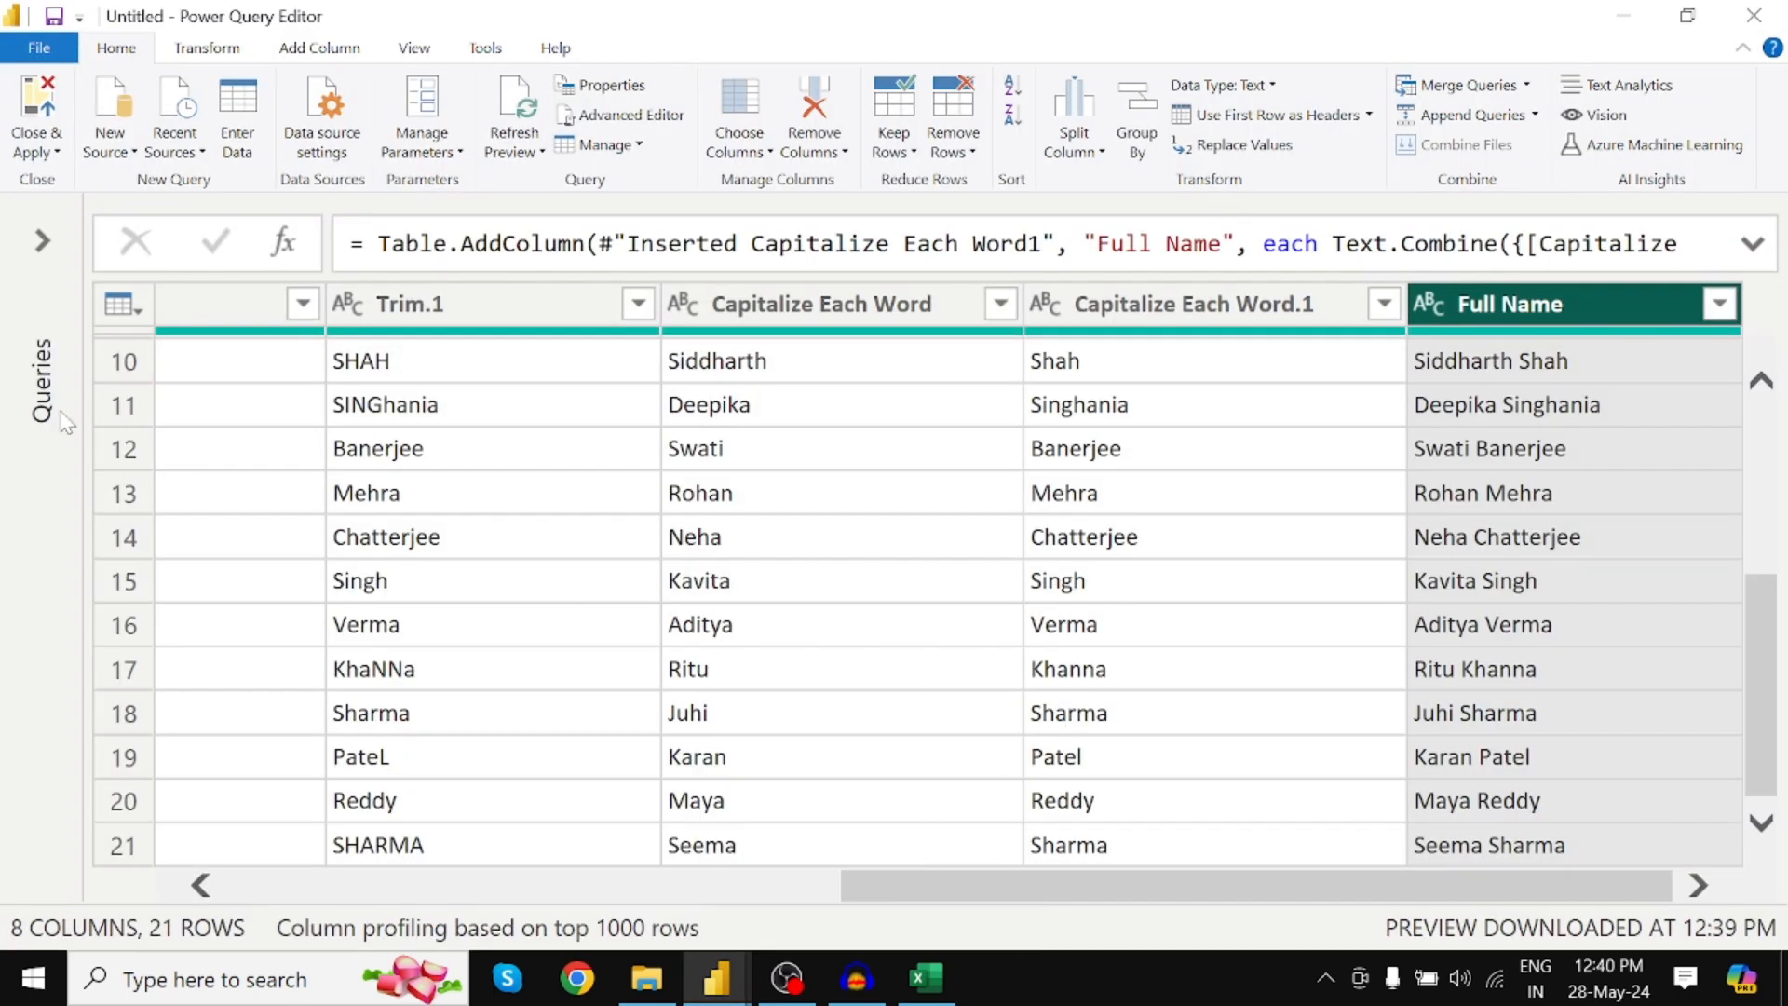
{"action": "left_click", "coordinate": [42, 243]}
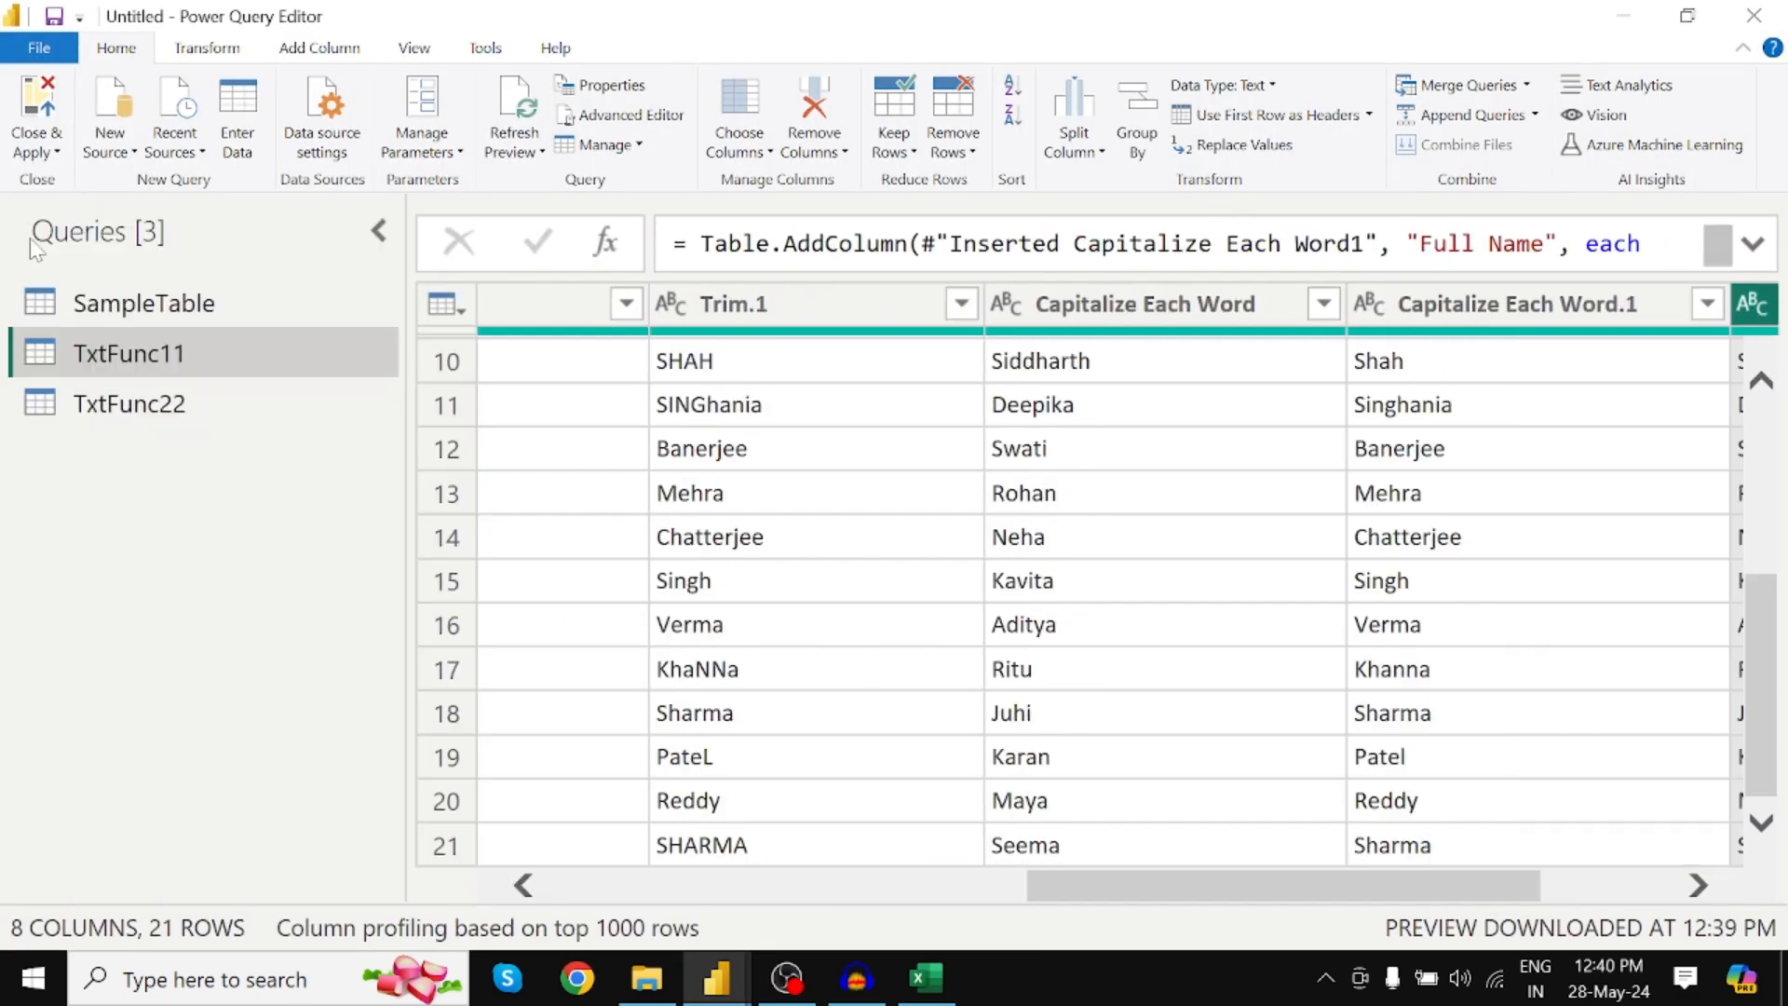
In the TxtFunc22 query, add a Length column giving each Product ID's character count of 15
{"action": "left_click", "coordinate": [135, 410]}
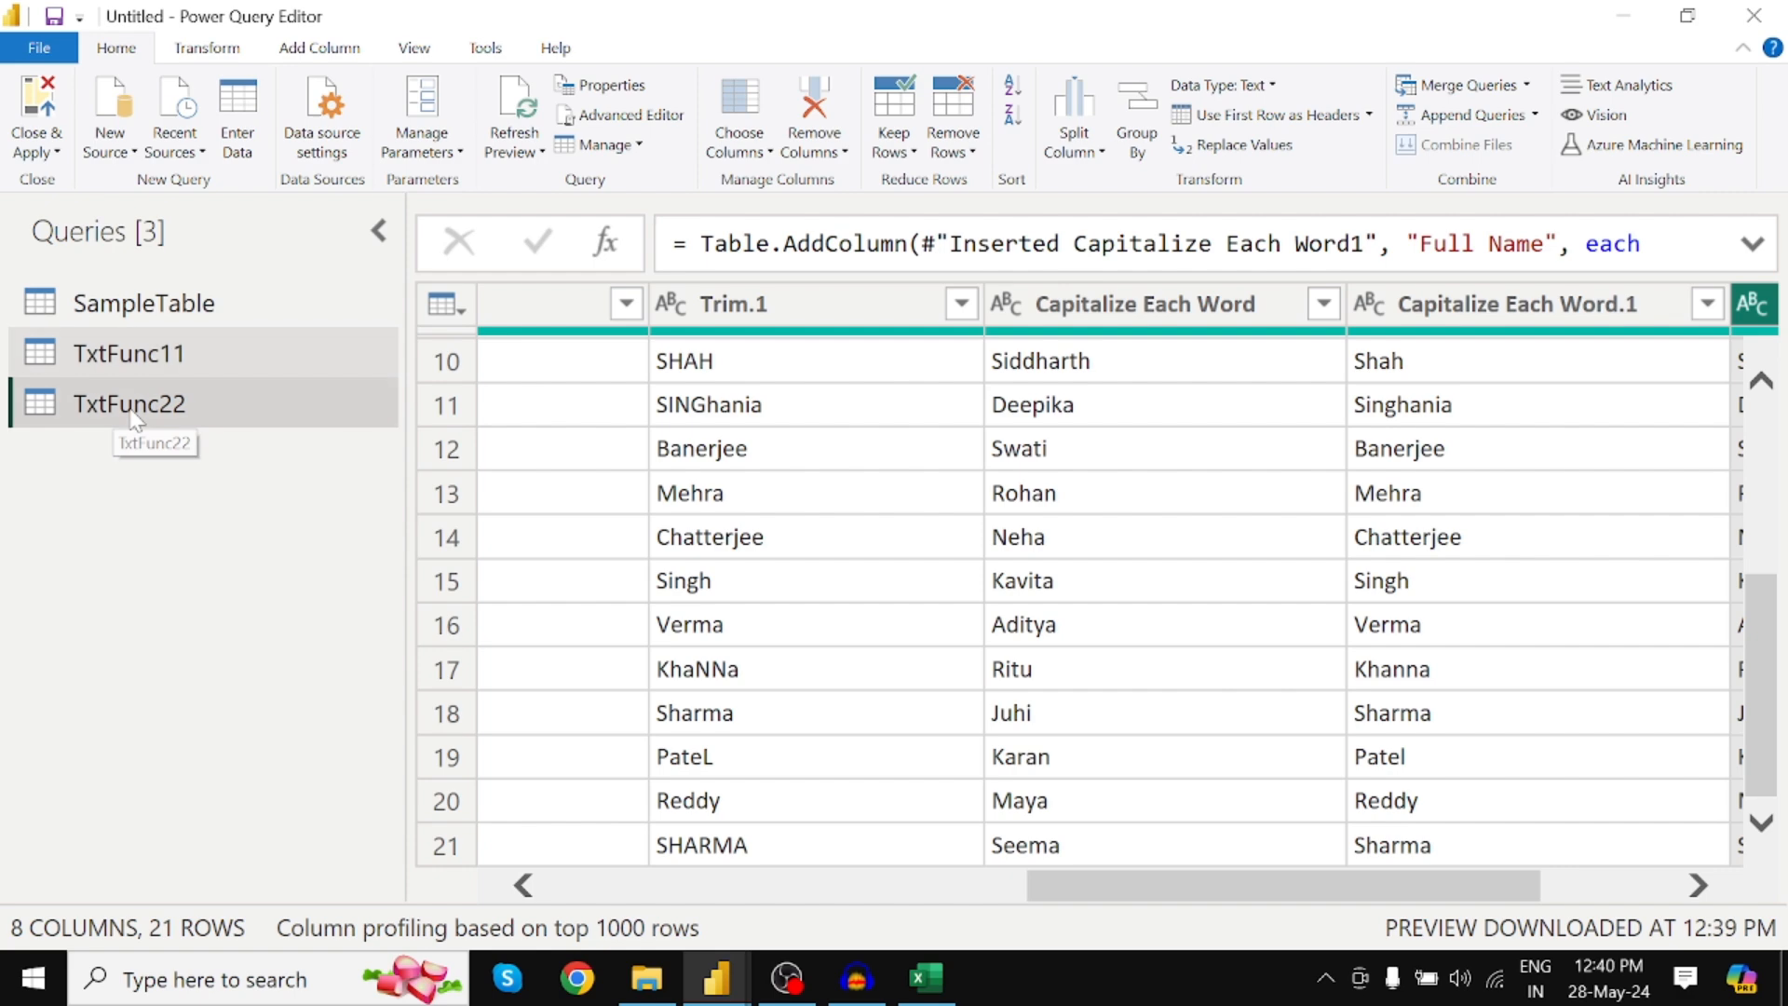
{"action": "left_click", "coordinate": [380, 239]}
{"action": "left_click", "coordinate": [320, 49]}
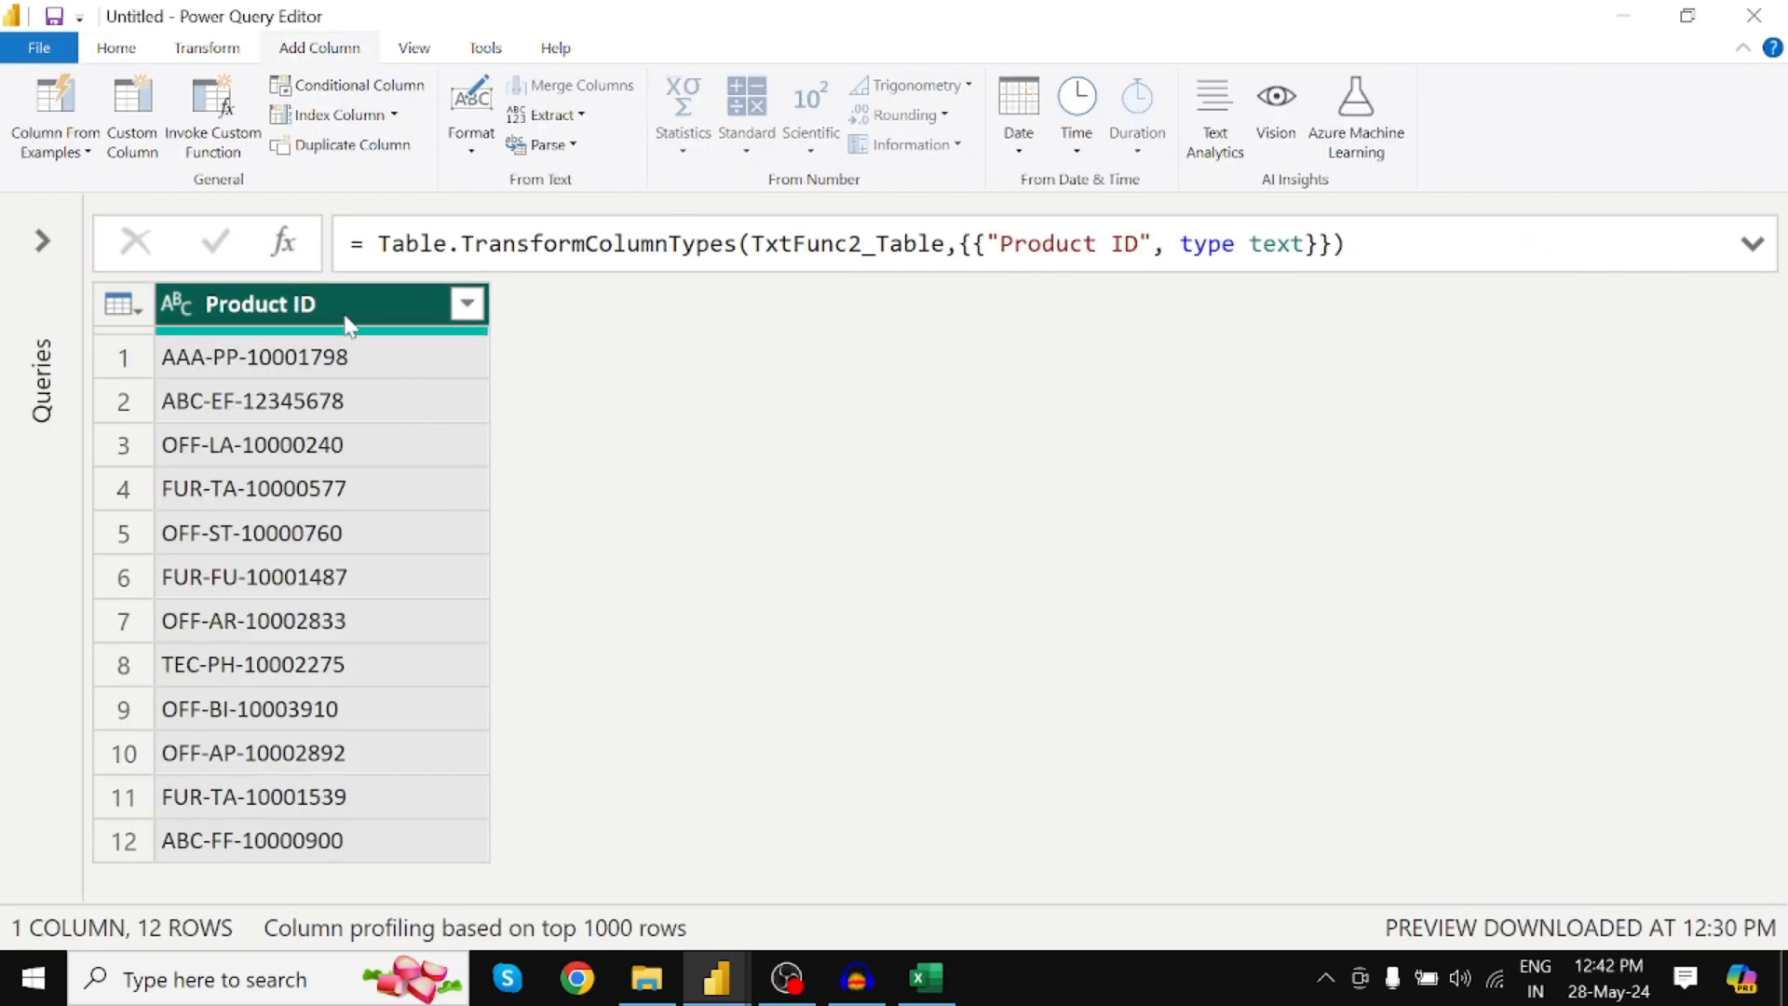
{"action": "mouse_move", "coordinate": [354, 330]}
{"action": "left_click", "coordinate": [585, 123]}
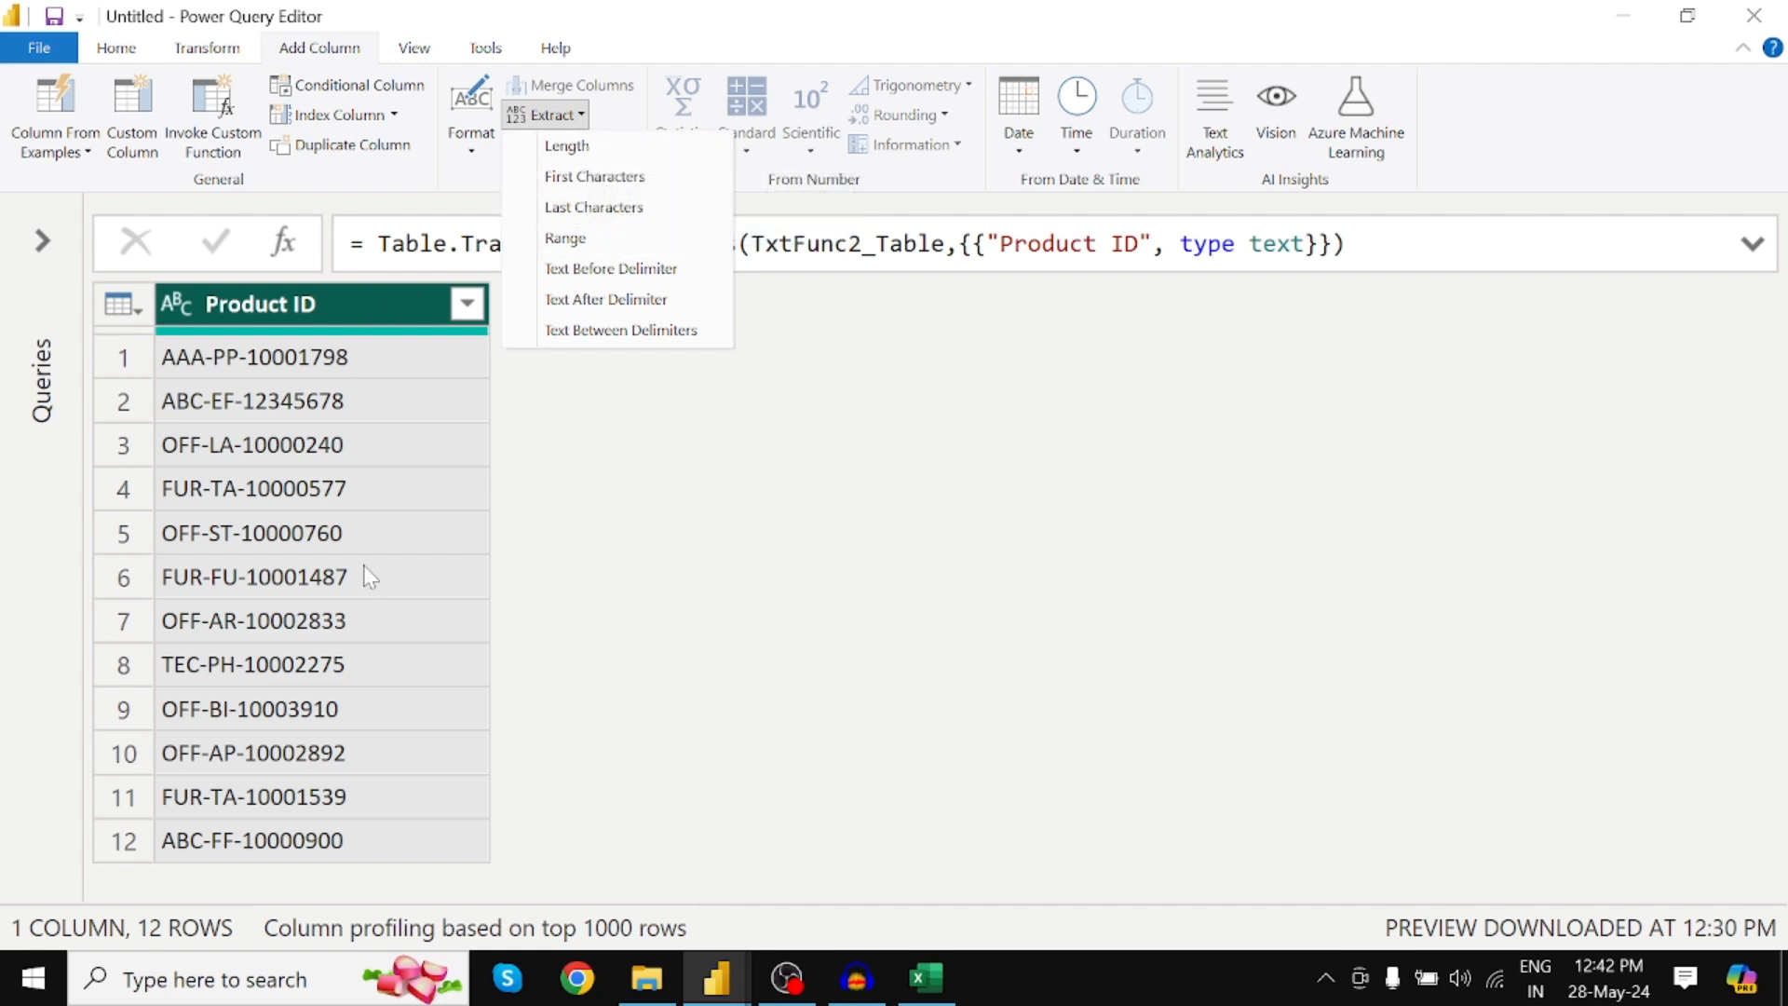
{"action": "left_click", "coordinate": [569, 149]}
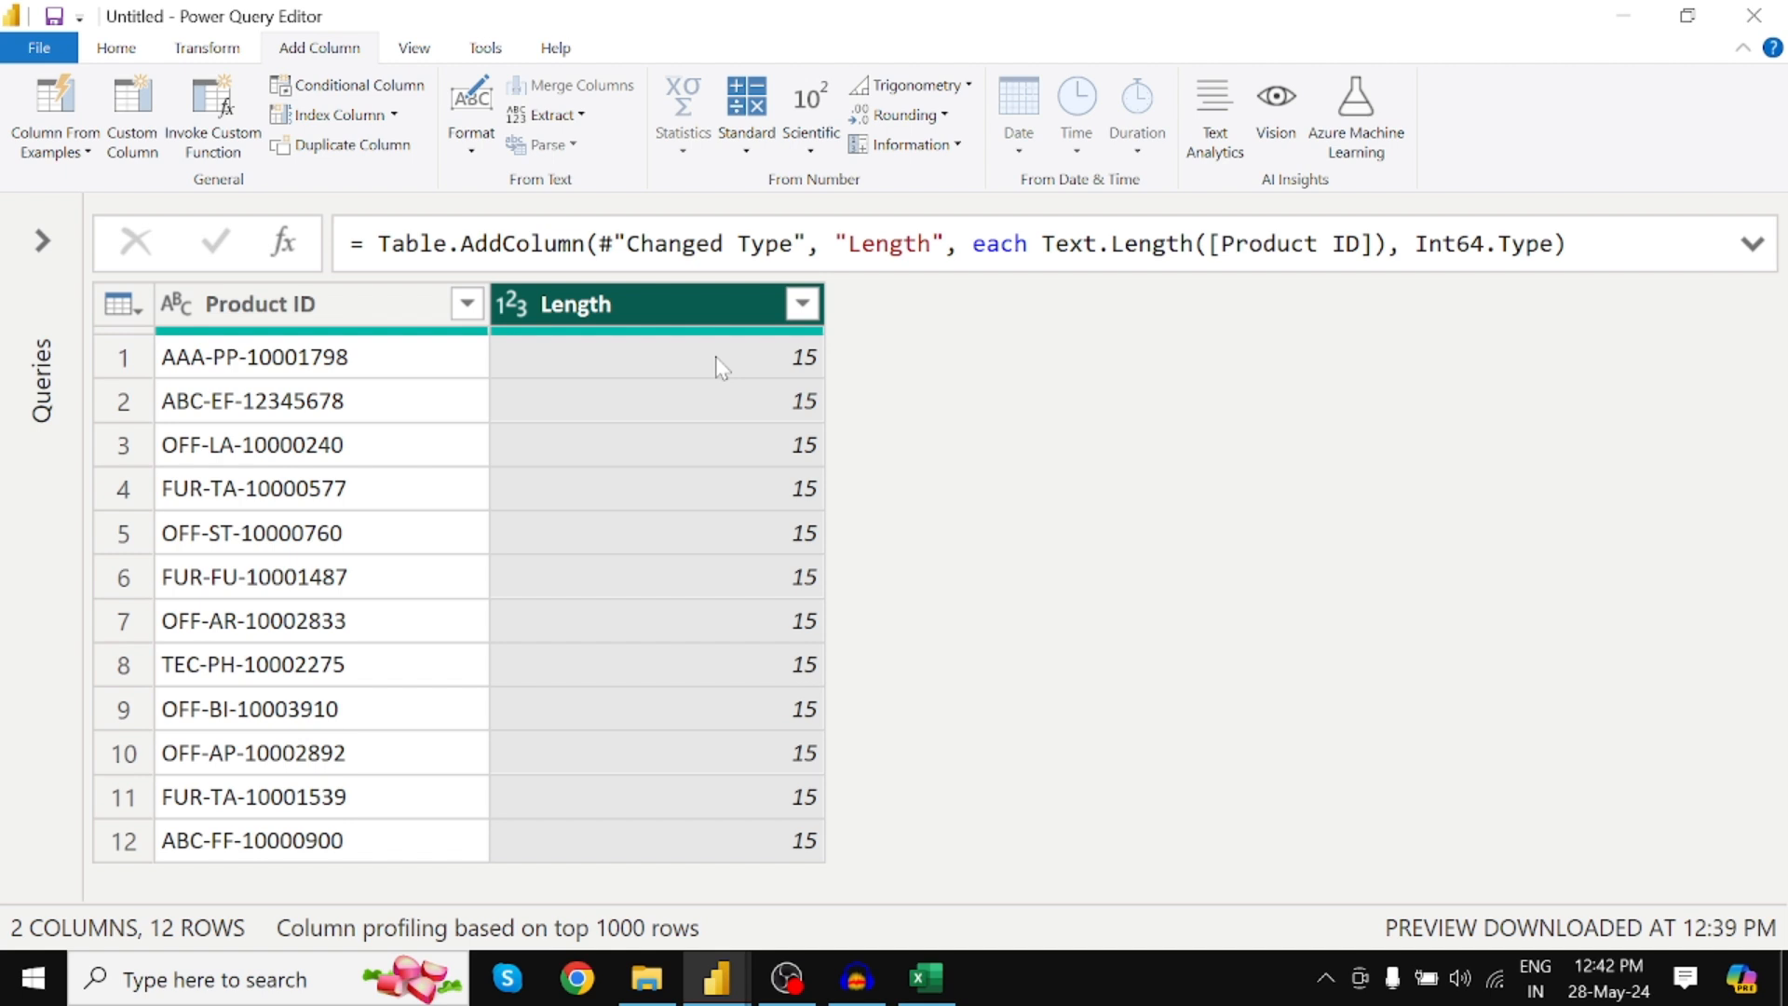
{"action": "left_click", "coordinate": [320, 306]}
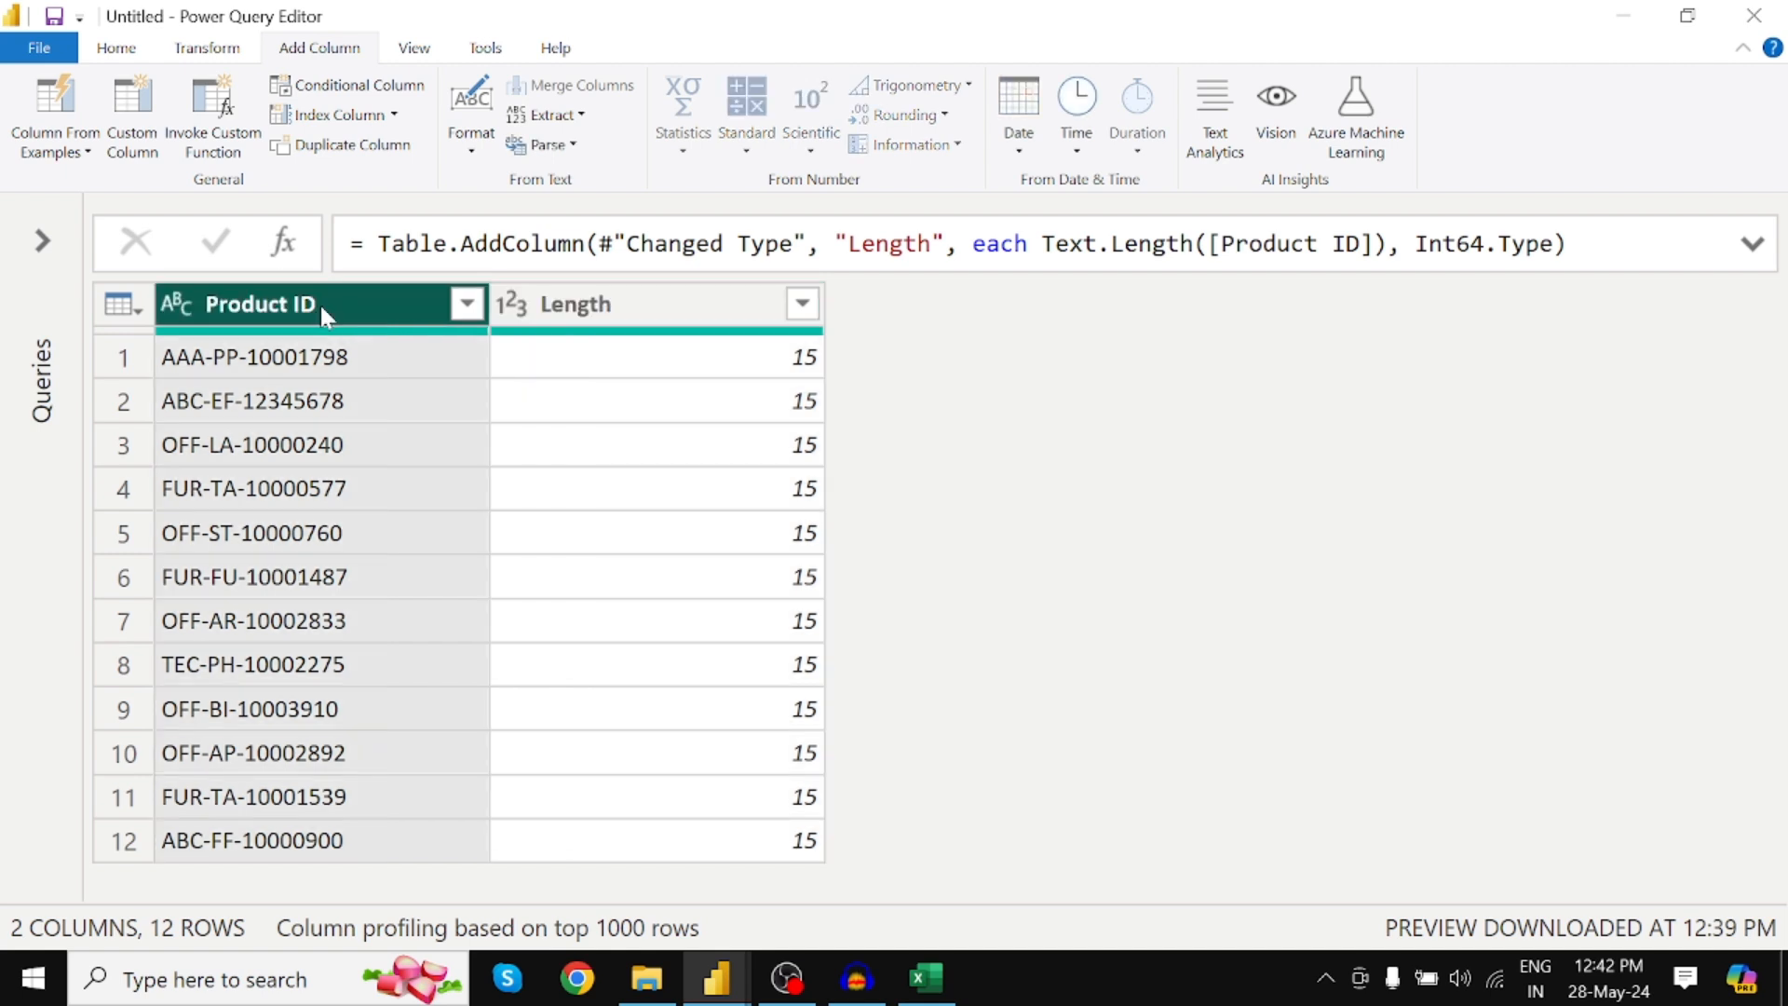
Extract the first 3 characters of Product ID into a First Characters column
{"action": "left_click", "coordinate": [583, 118]}
{"action": "left_click", "coordinate": [581, 177]}
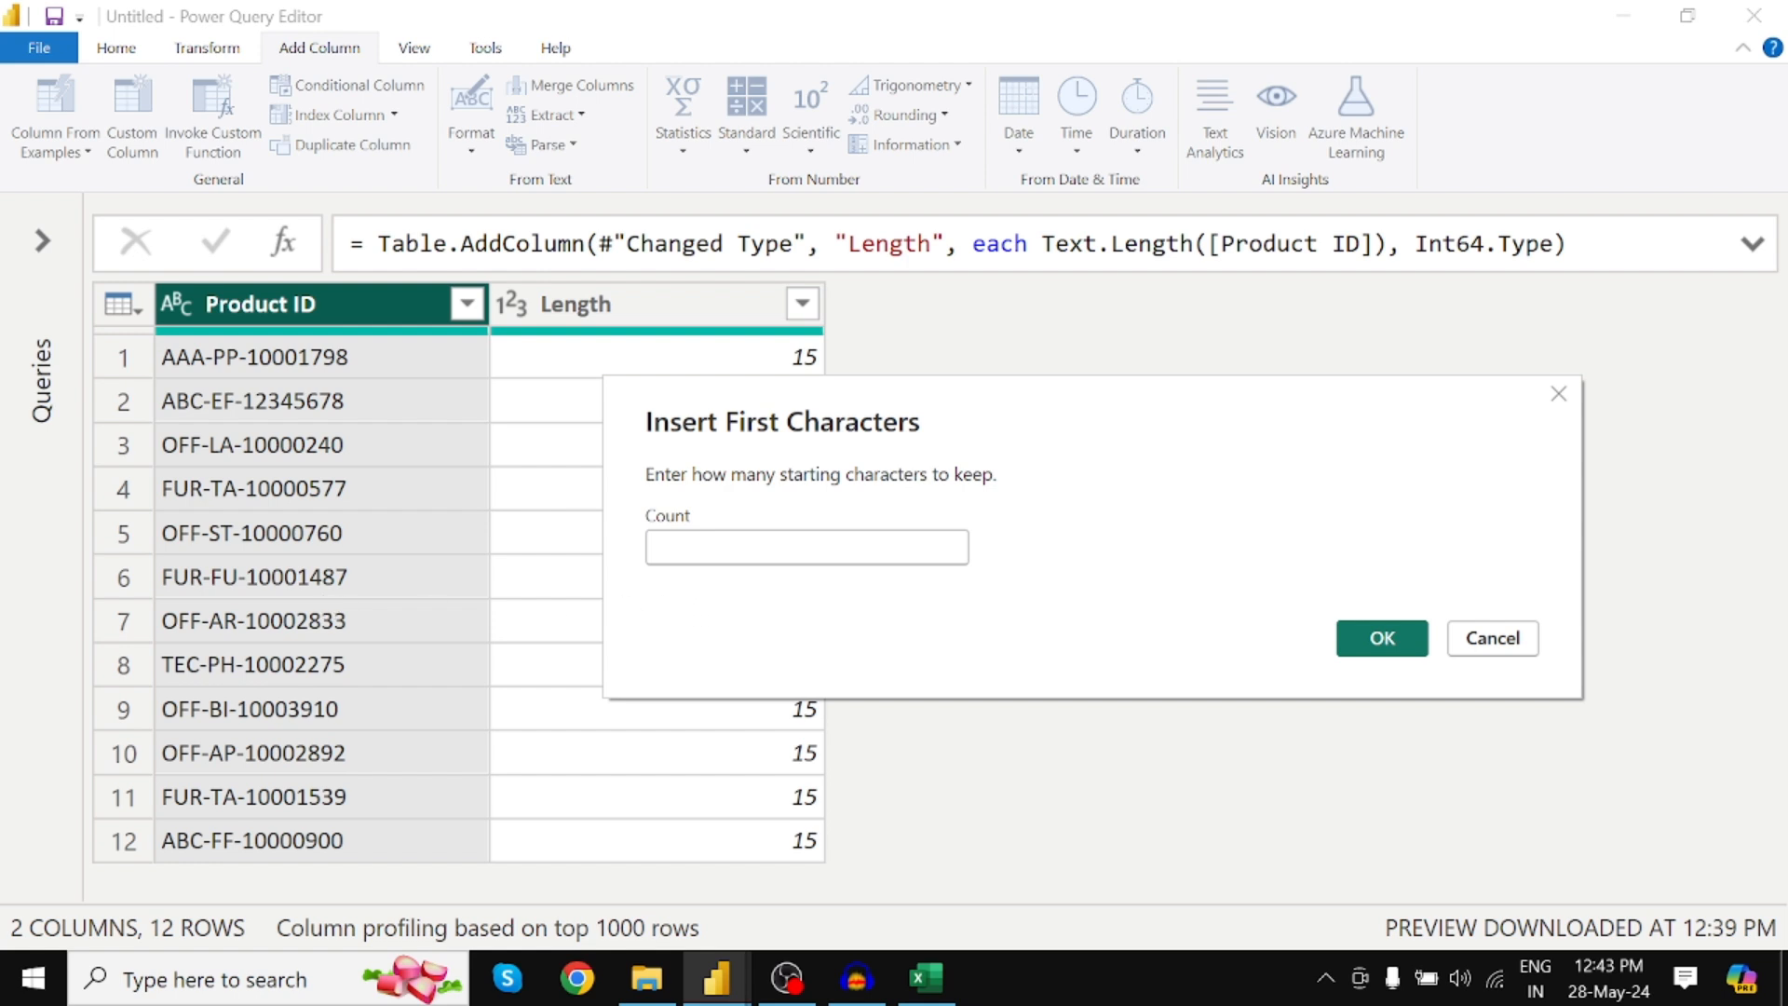
{"action": "type", "text": "3"}
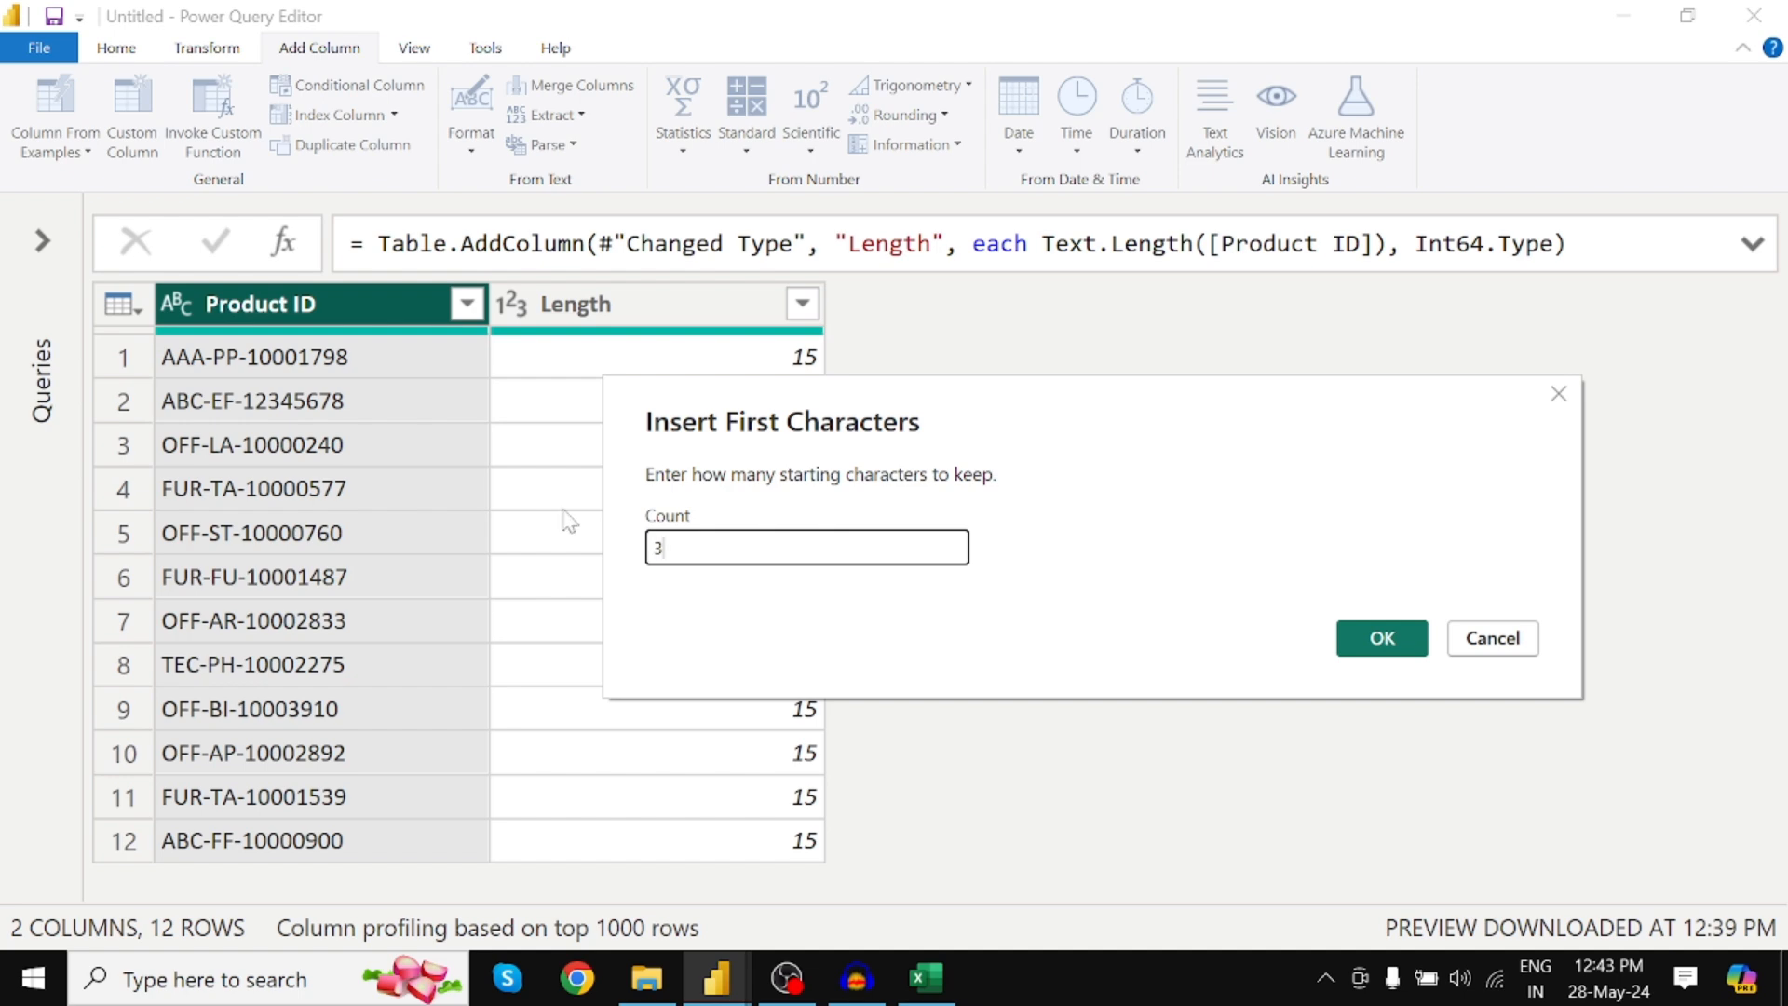
{"action": "left_click", "coordinate": [1368, 642]}
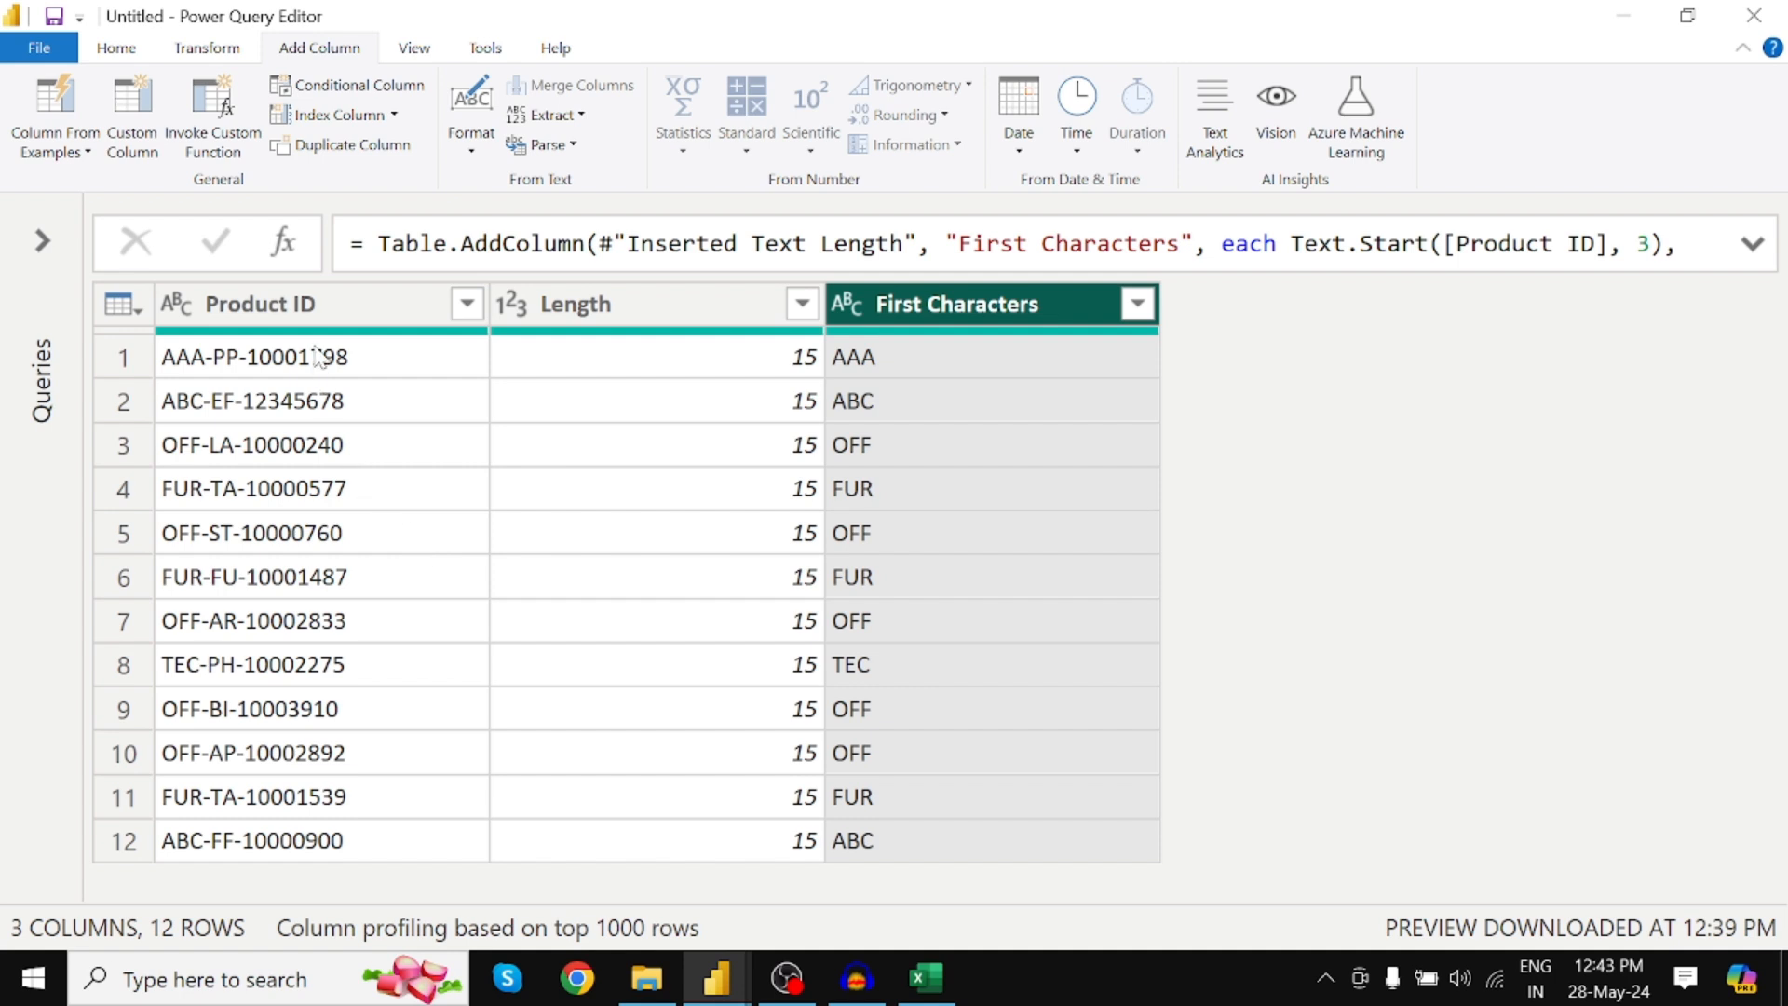
Extract the last 8 characters of Product ID into a Last Characters column
{"action": "left_click", "coordinate": [333, 315]}
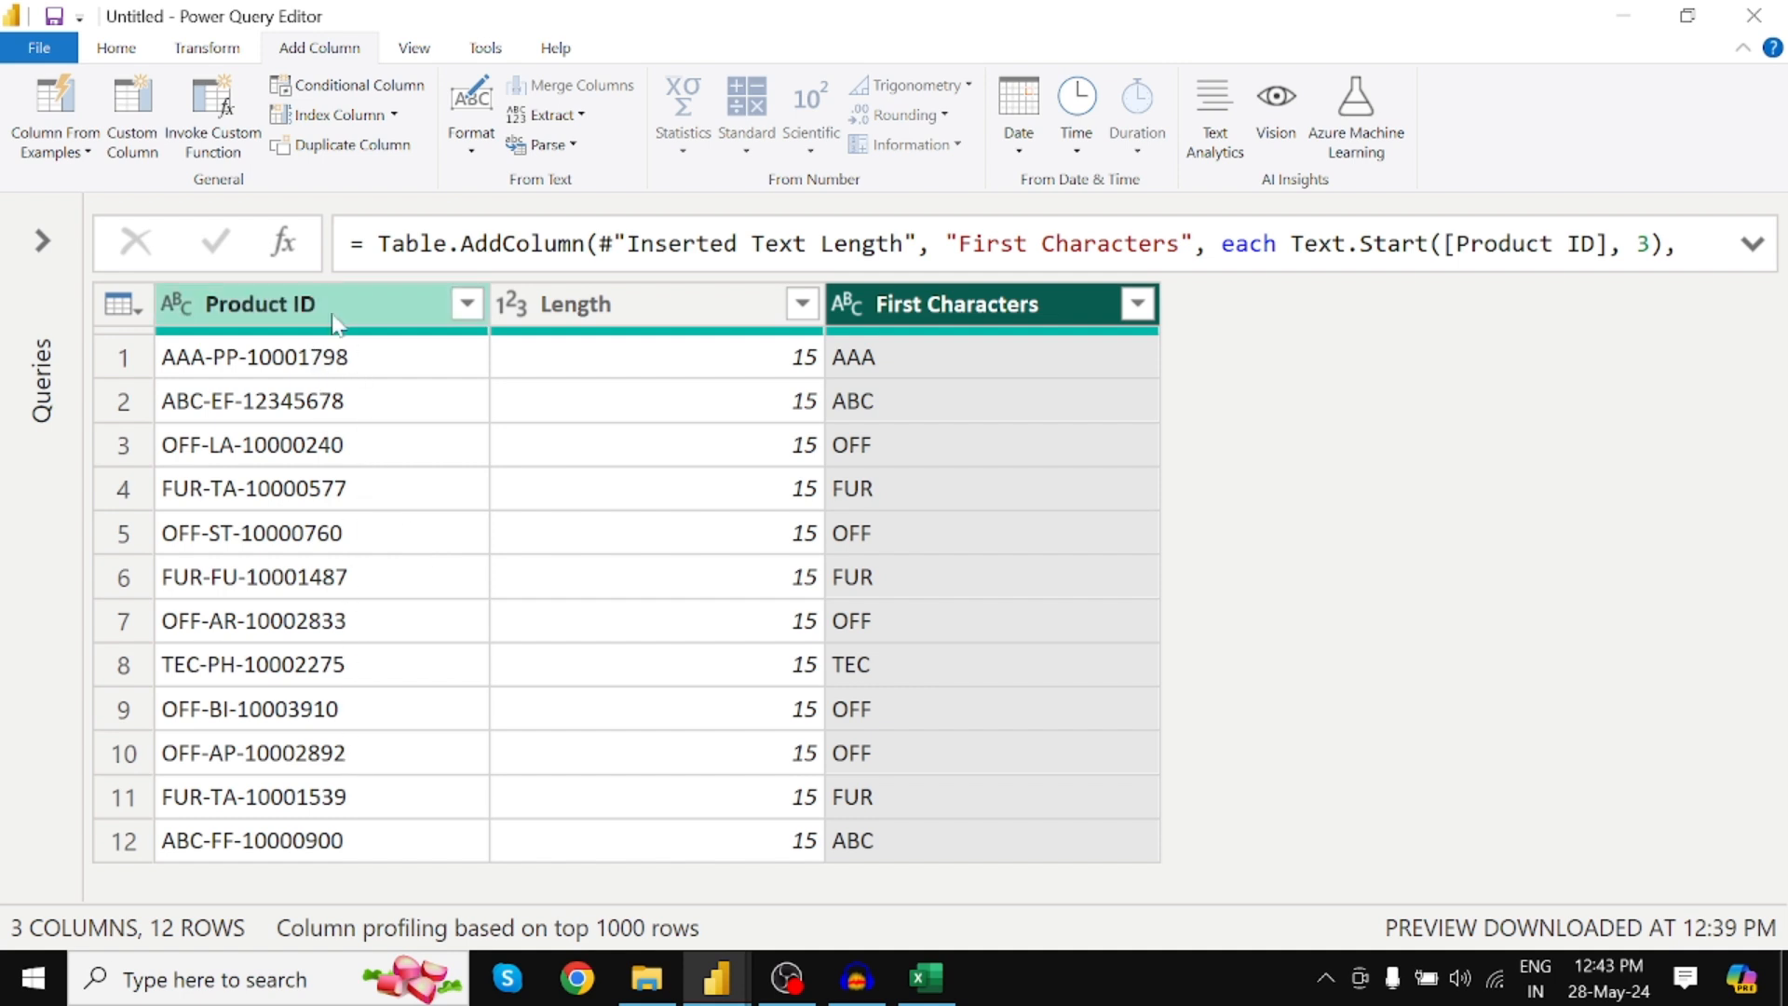
{"action": "left_click", "coordinate": [585, 116]}
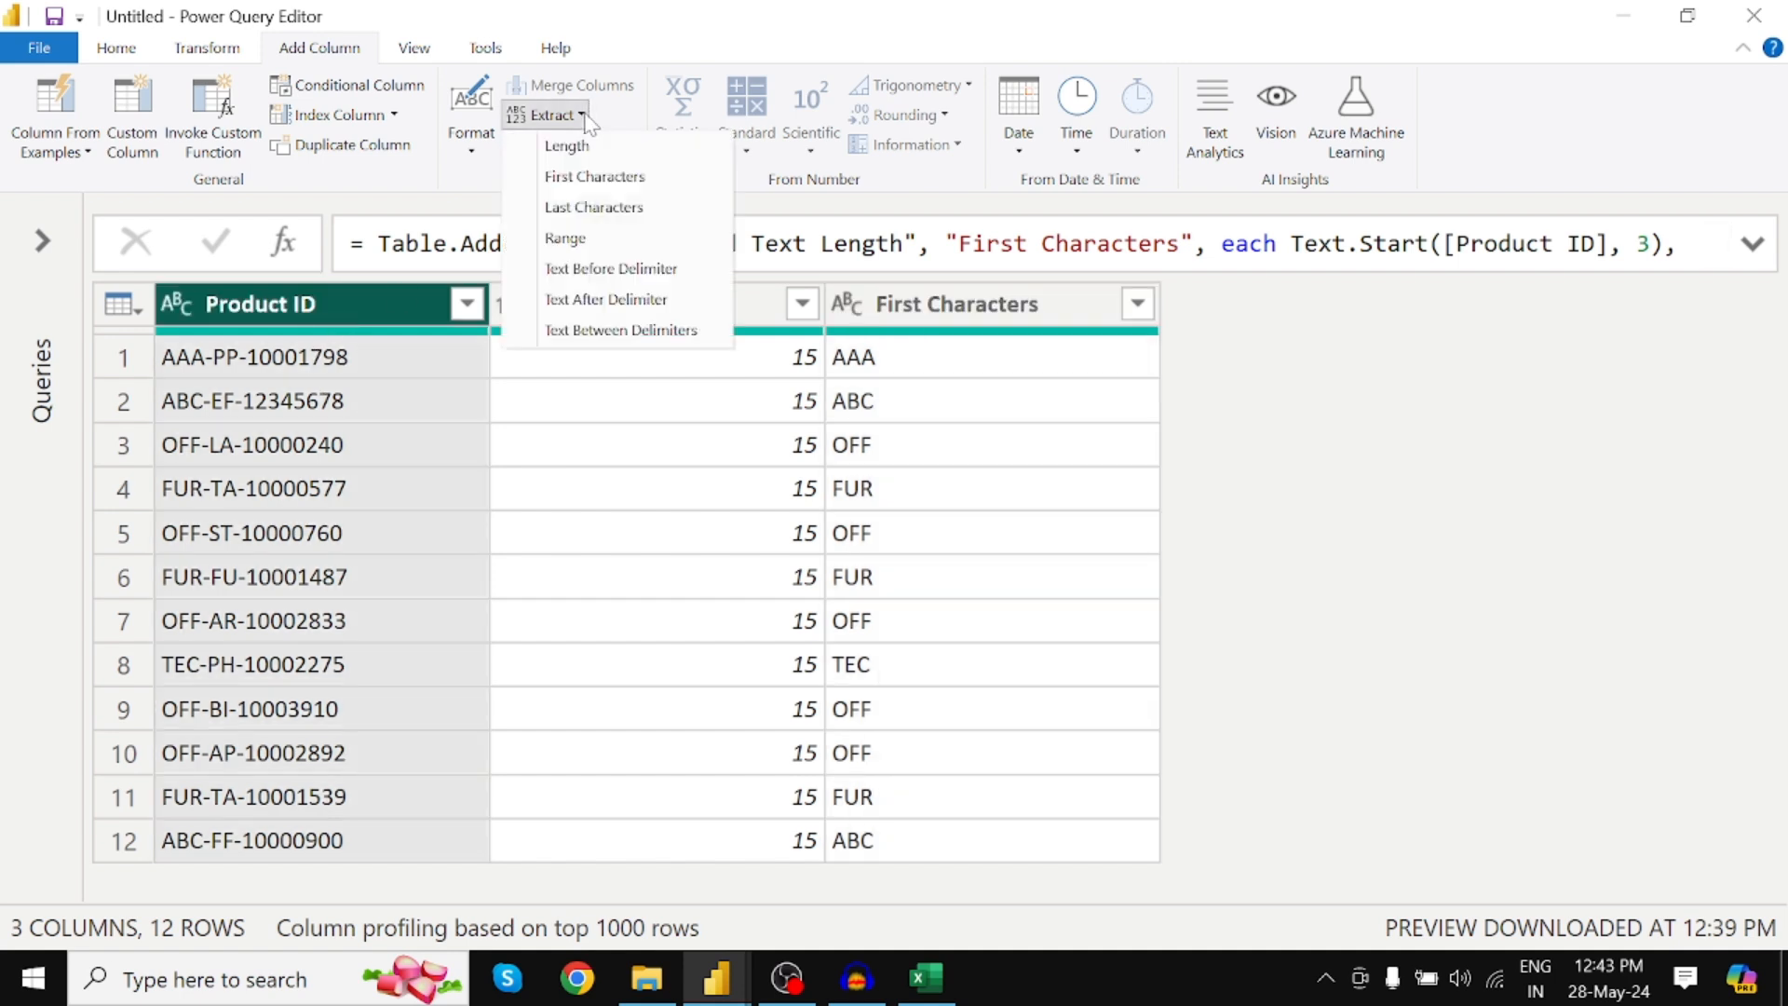
{"action": "left_click", "coordinate": [590, 214]}
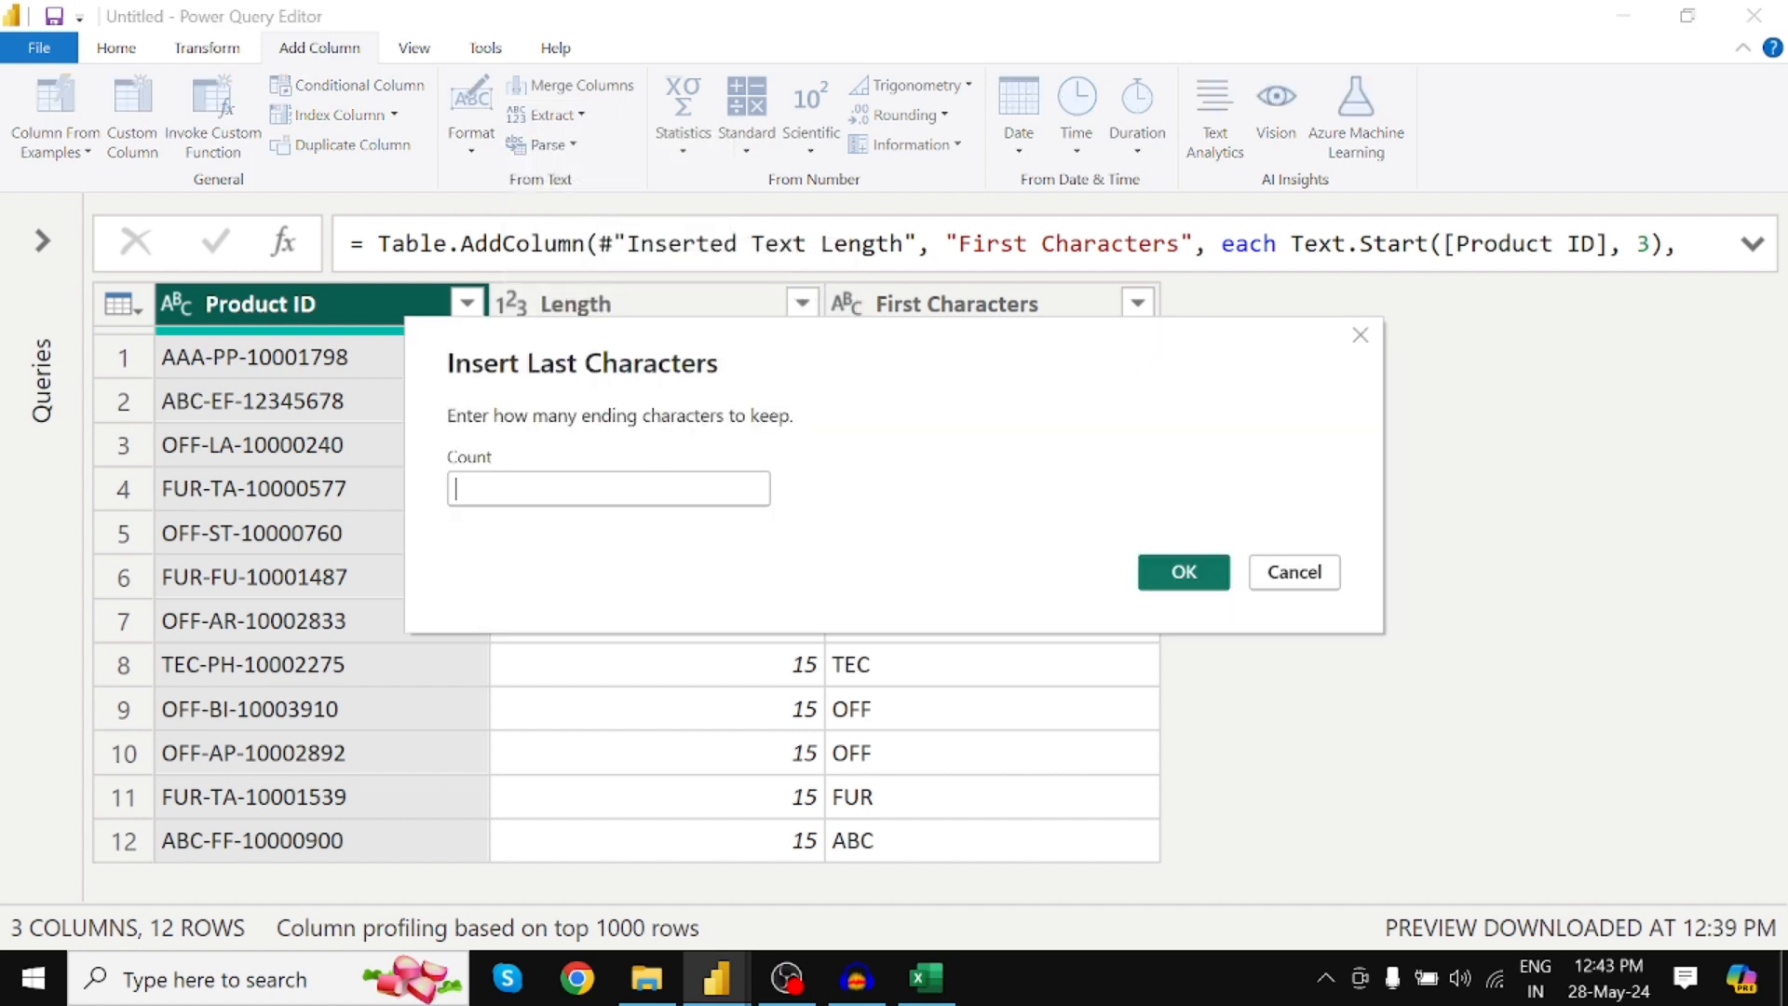
{"action": "type", "text": "8"}
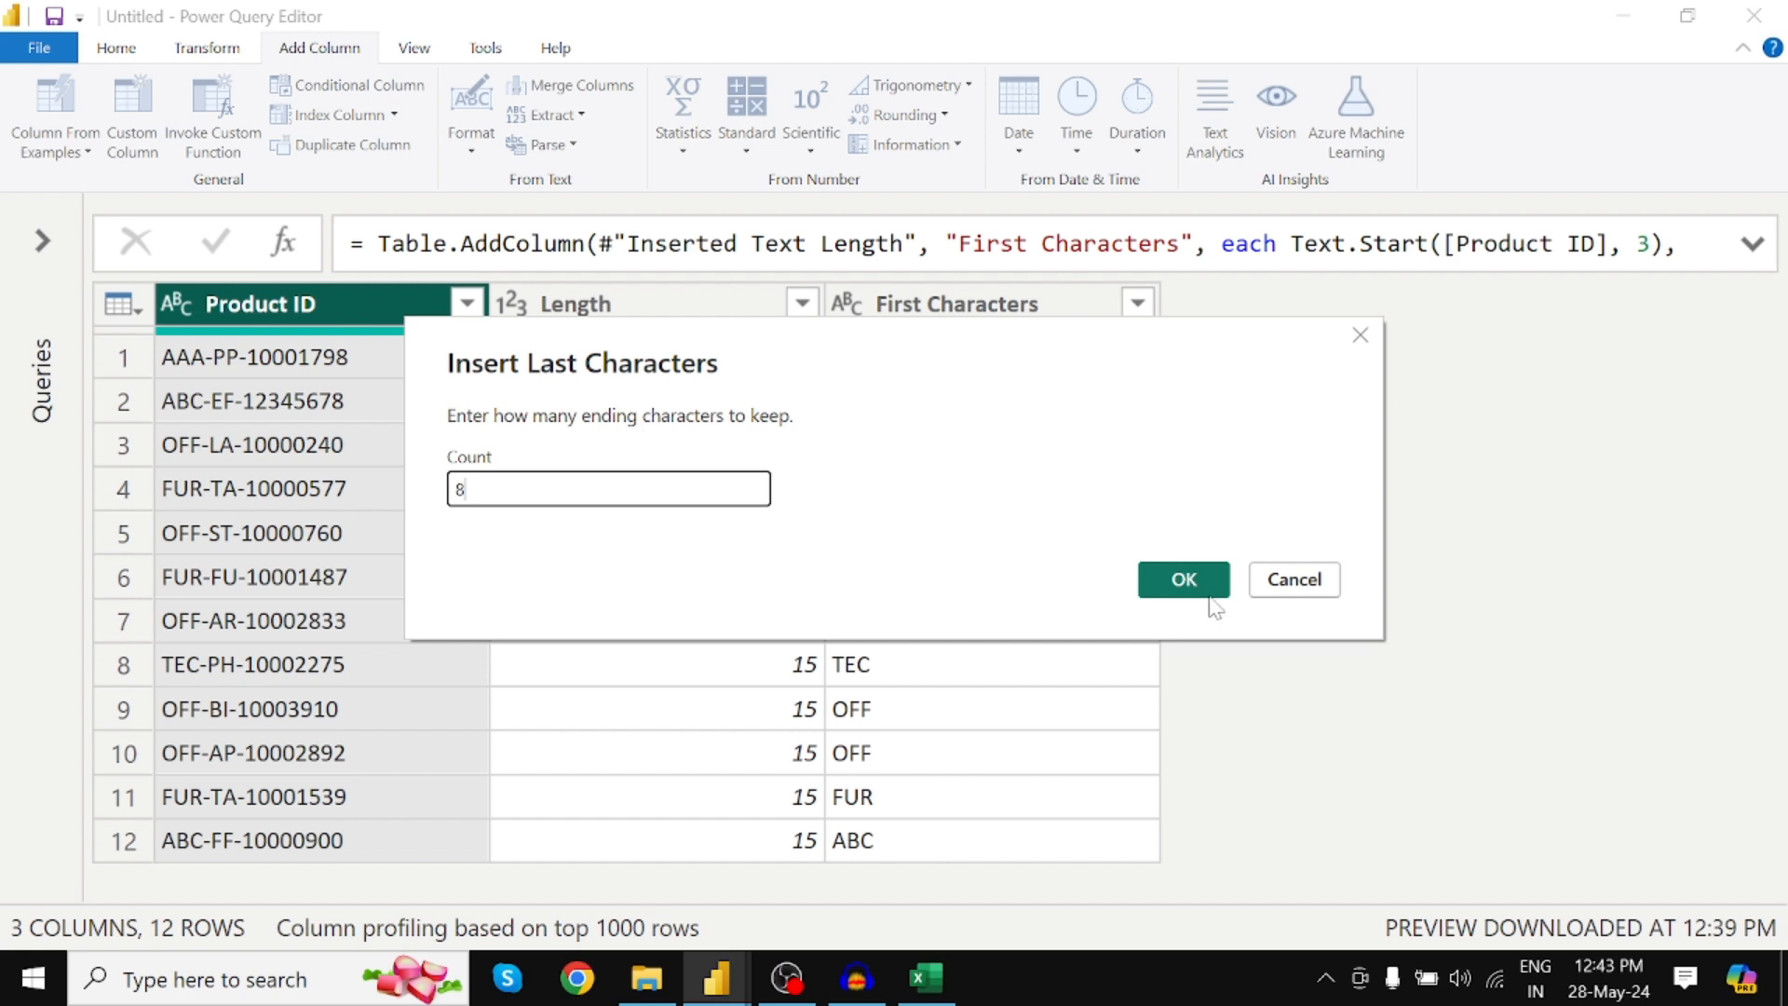
{"action": "left_click", "coordinate": [1208, 587]}
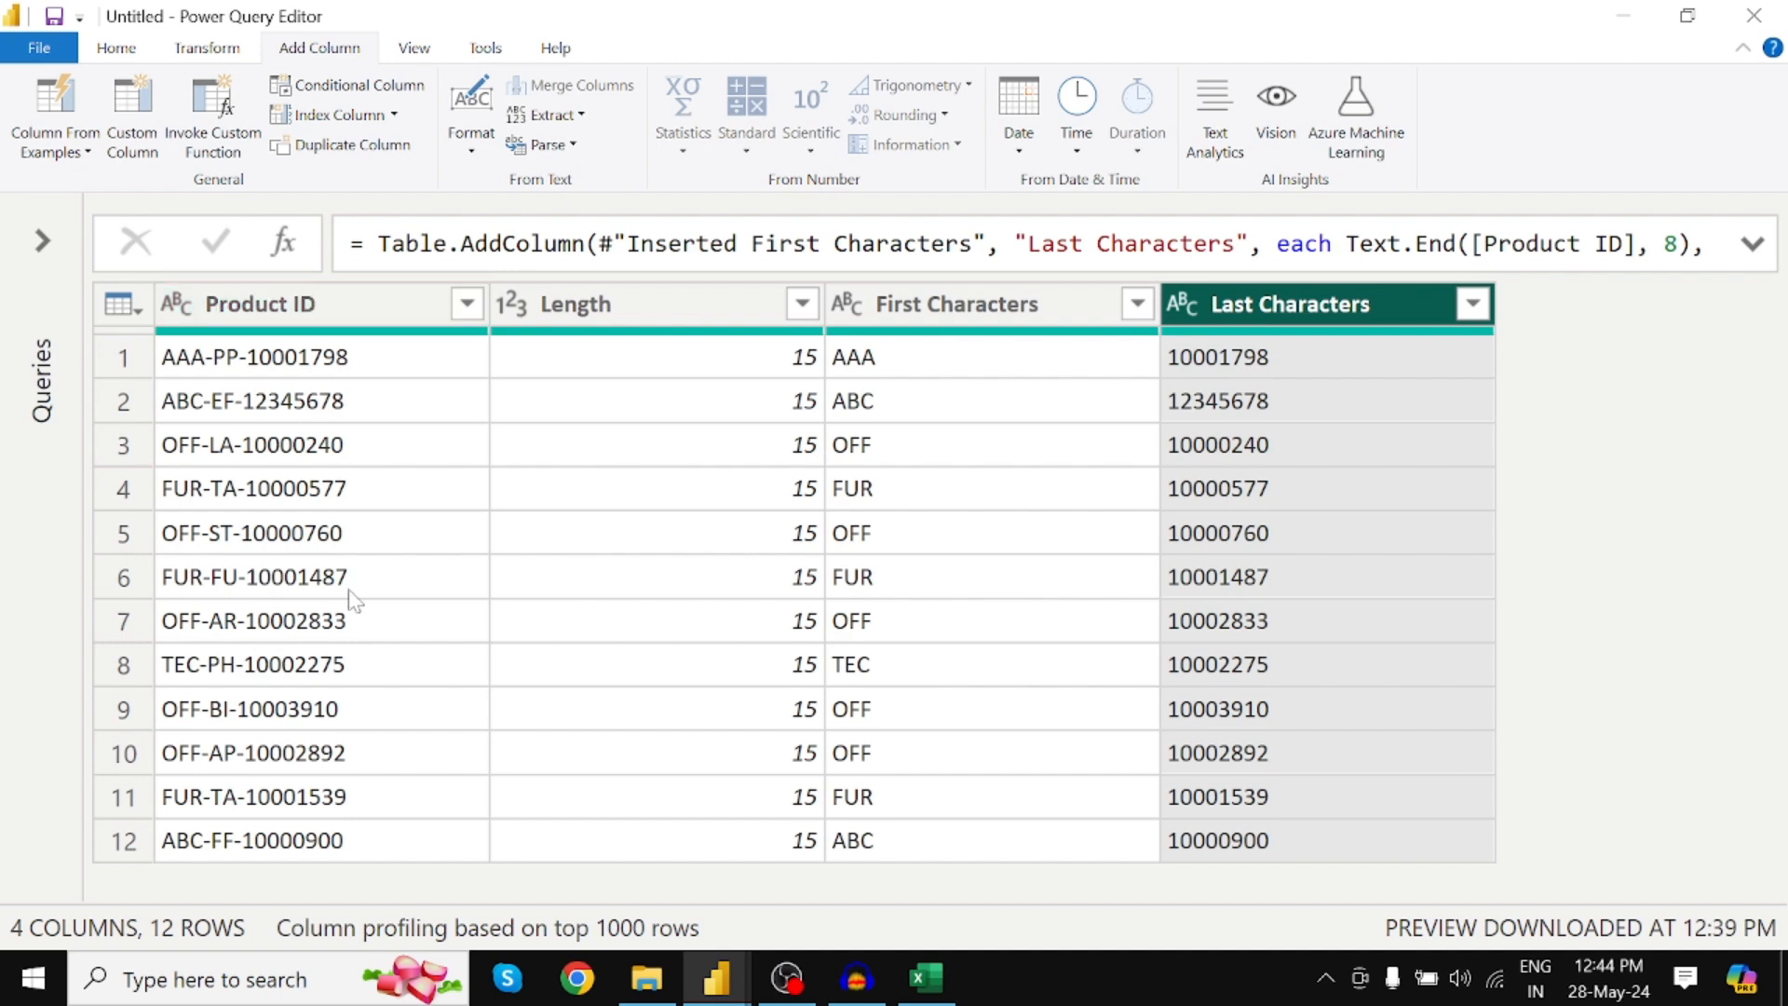
Rename the First Characters column to Country Code
{"action": "double_click", "coordinate": [978, 304]}
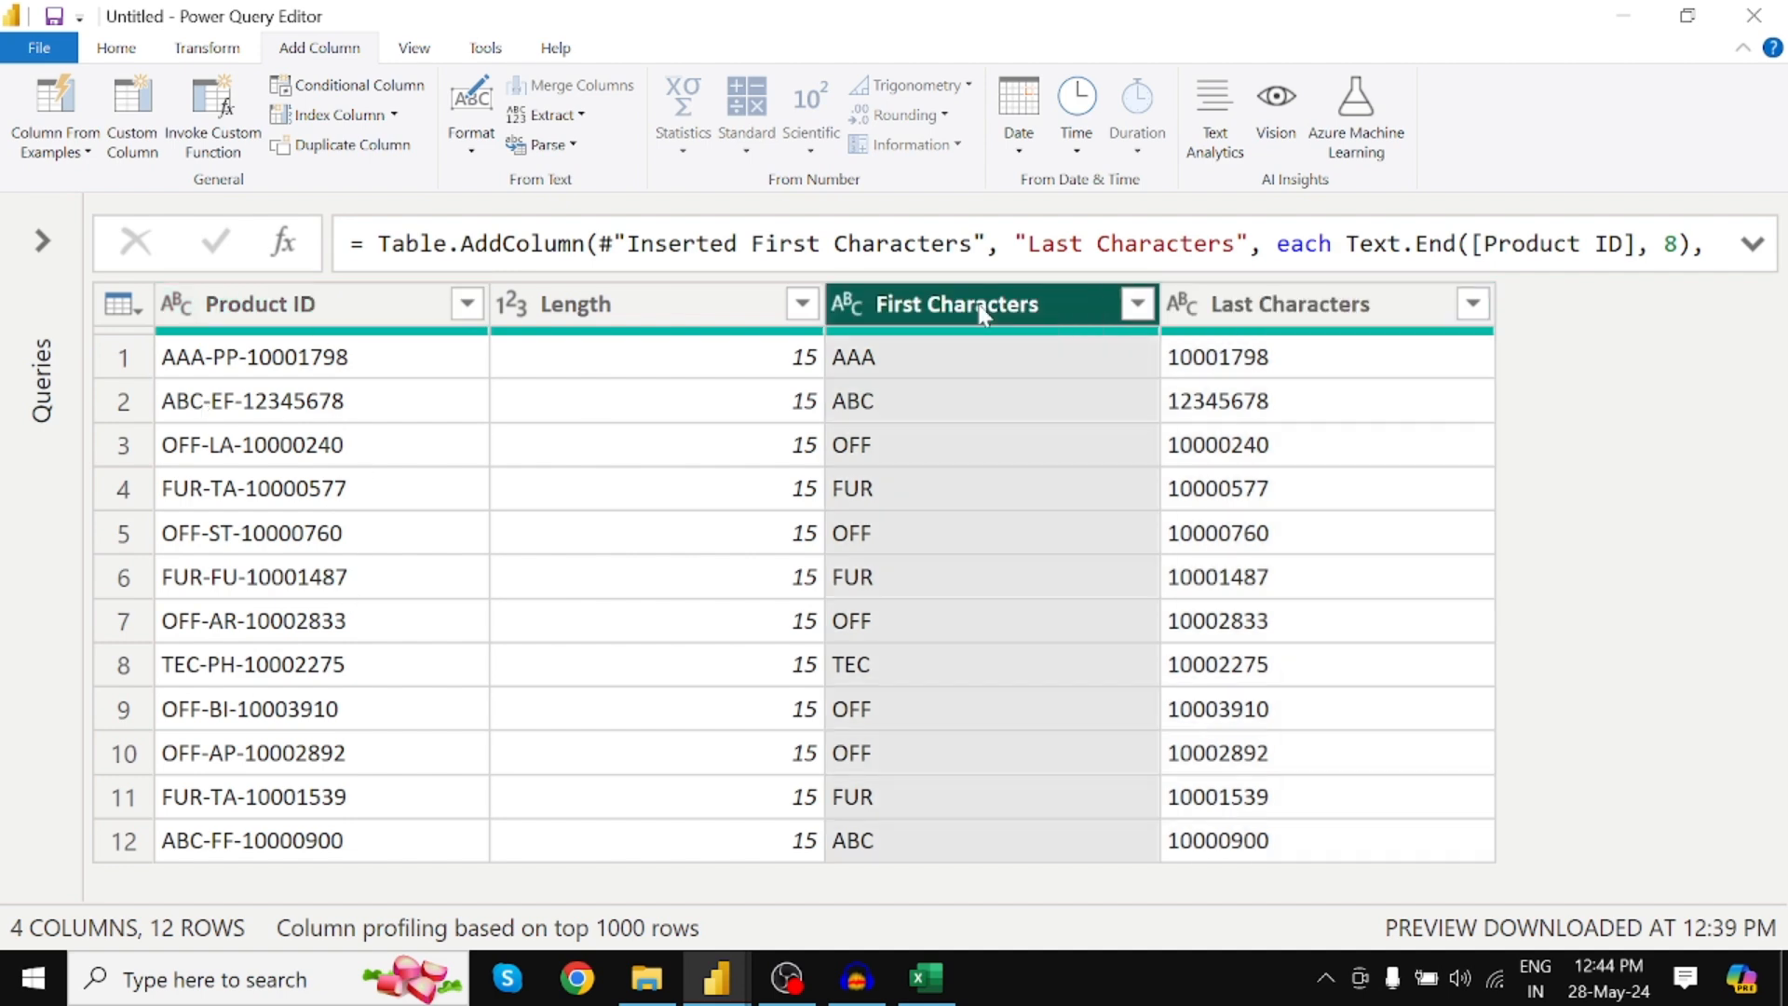
{"action": "type", "text": "Count"}
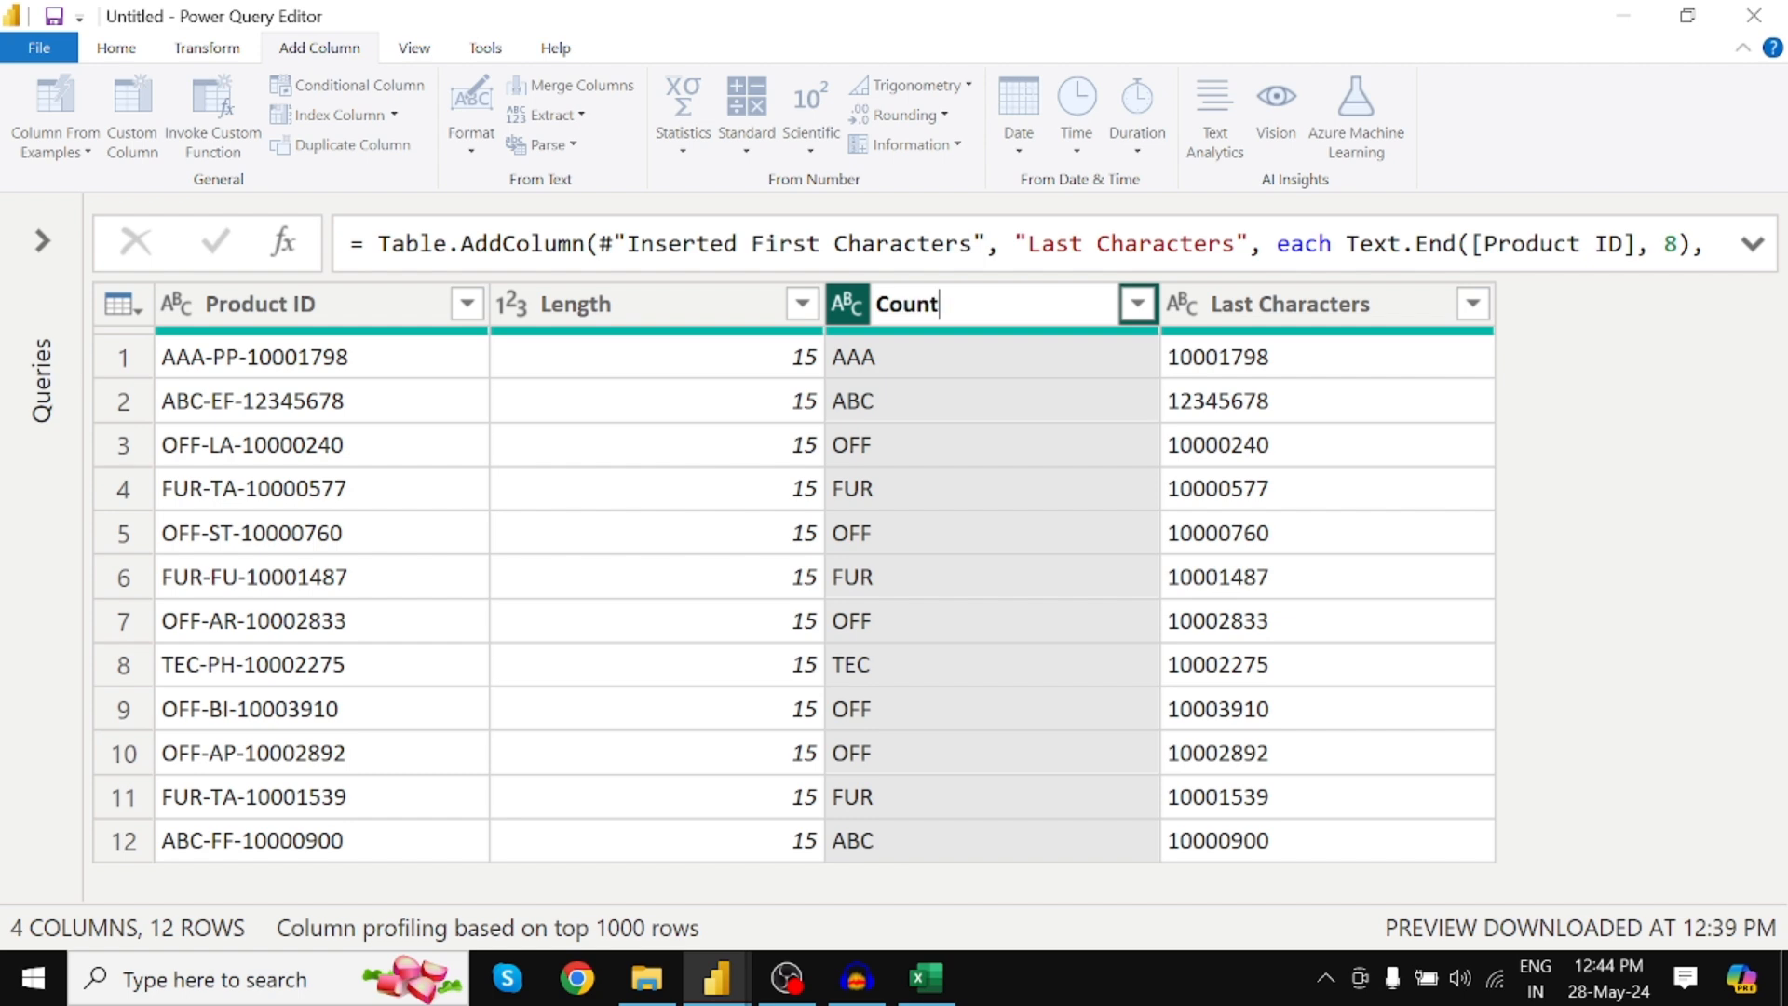
{"action": "type", "text": "ry Code"}
{"action": "key", "text": "Return"}
Rename the Last Characters column to Pin Code, replacing a temporary Product_ID name
{"action": "left_click", "coordinate": [1311, 307]}
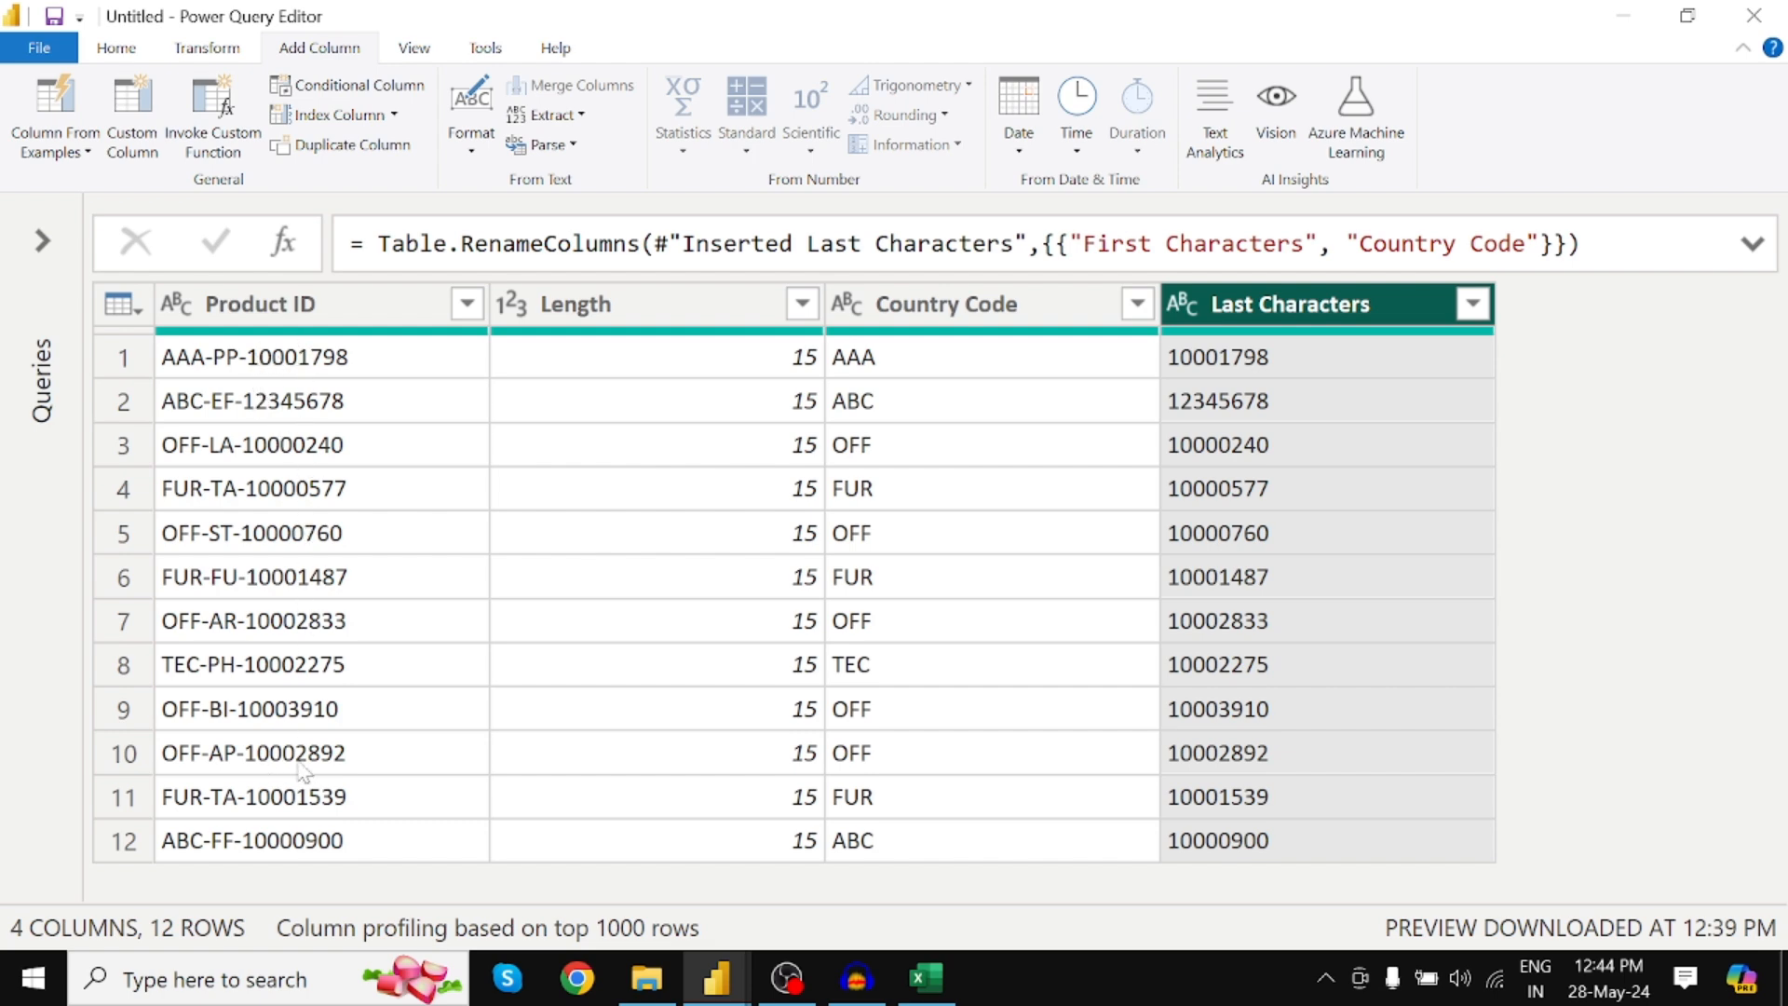
{"action": "double_click", "coordinate": [1255, 304]}
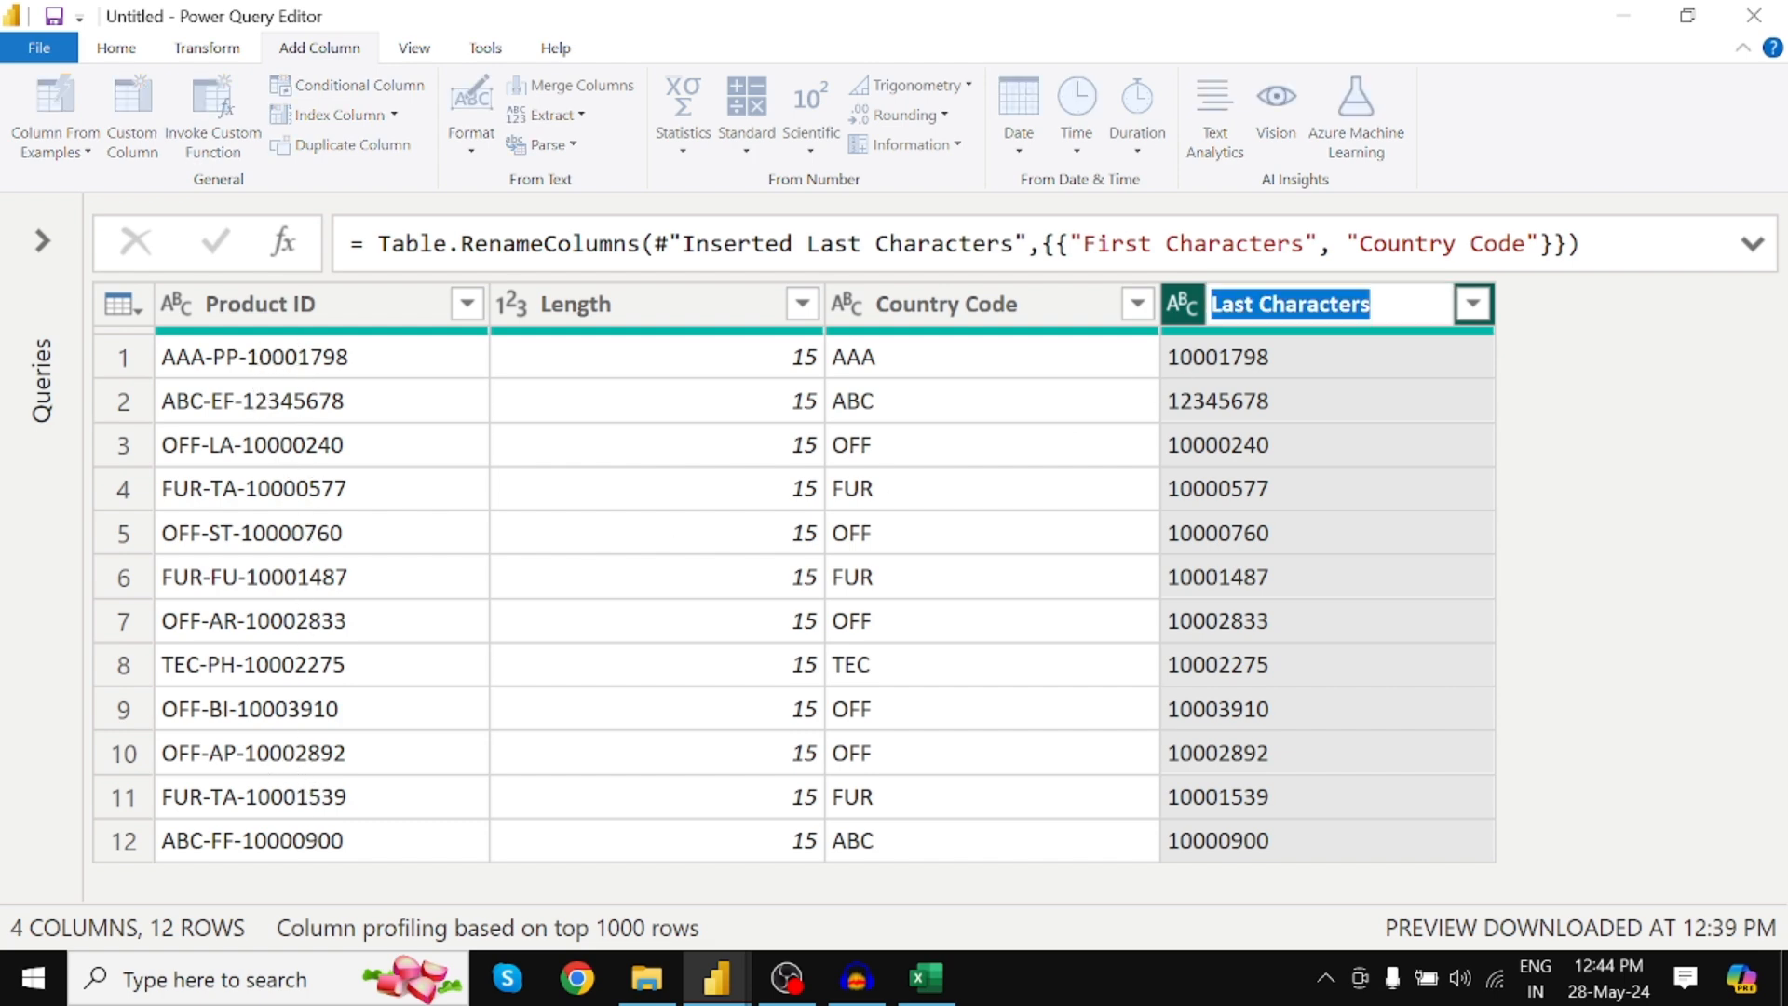
{"action": "type", "text": "Produc"}
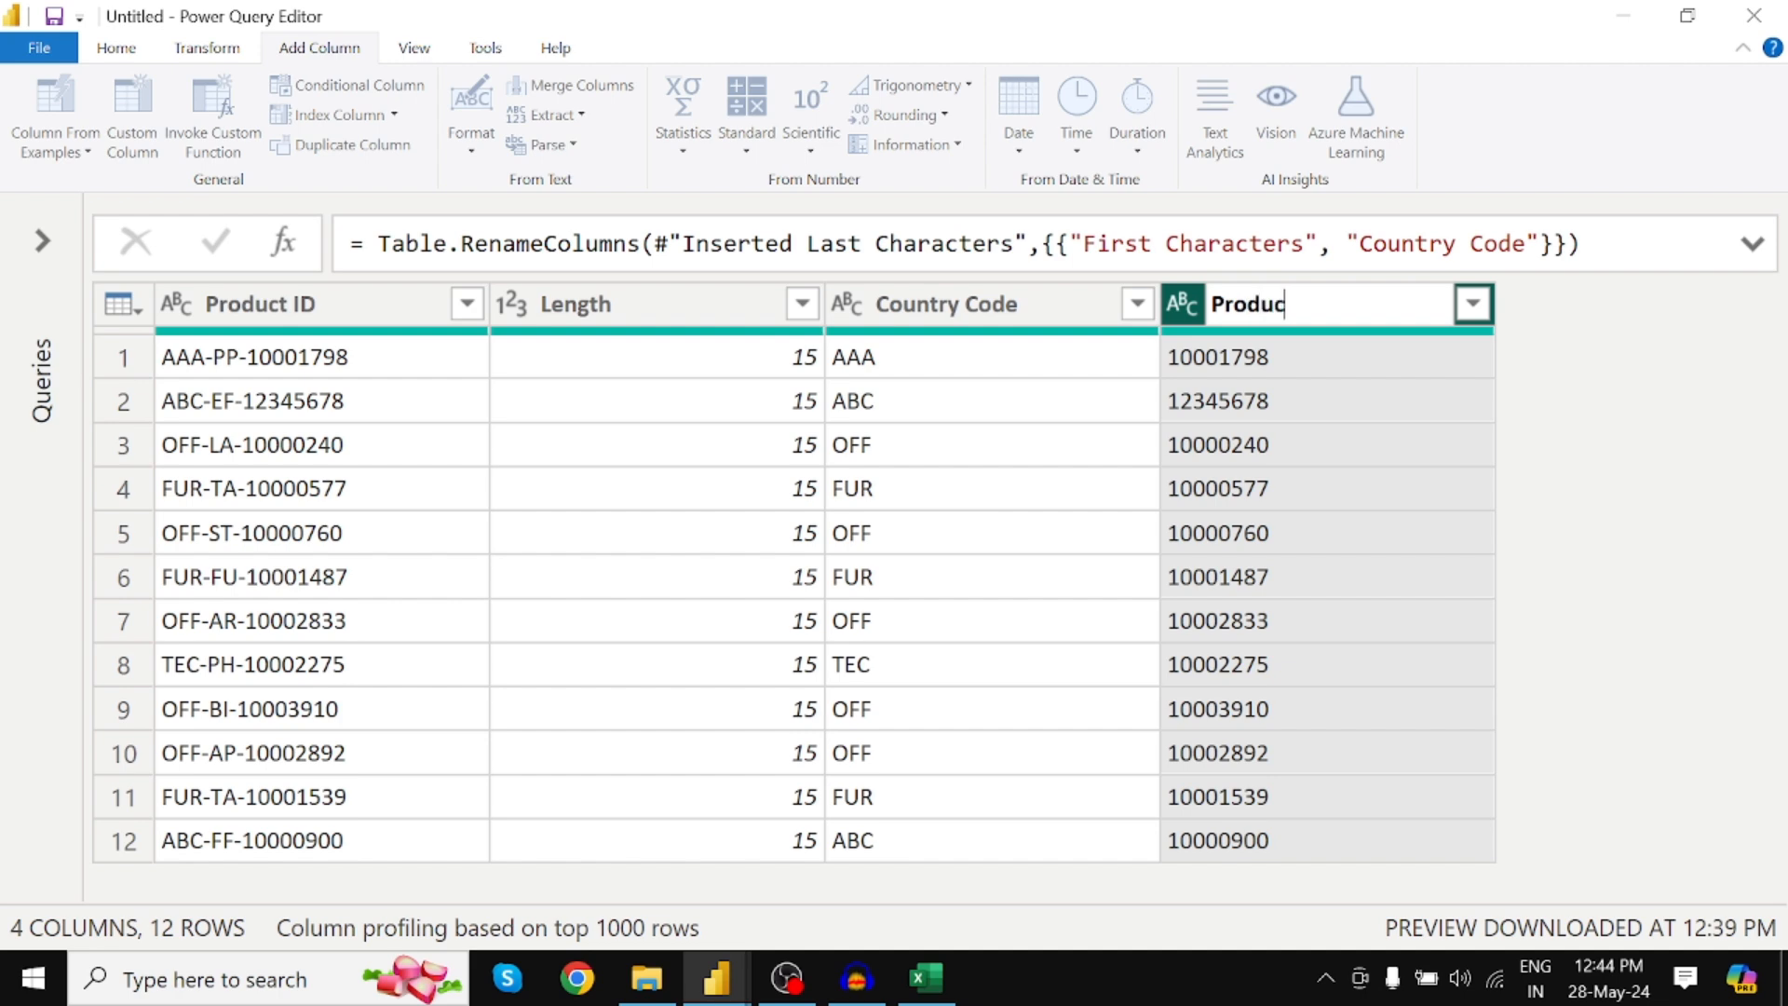
{"action": "type", "text": "t_ID"}
{"action": "key", "text": "Return"}
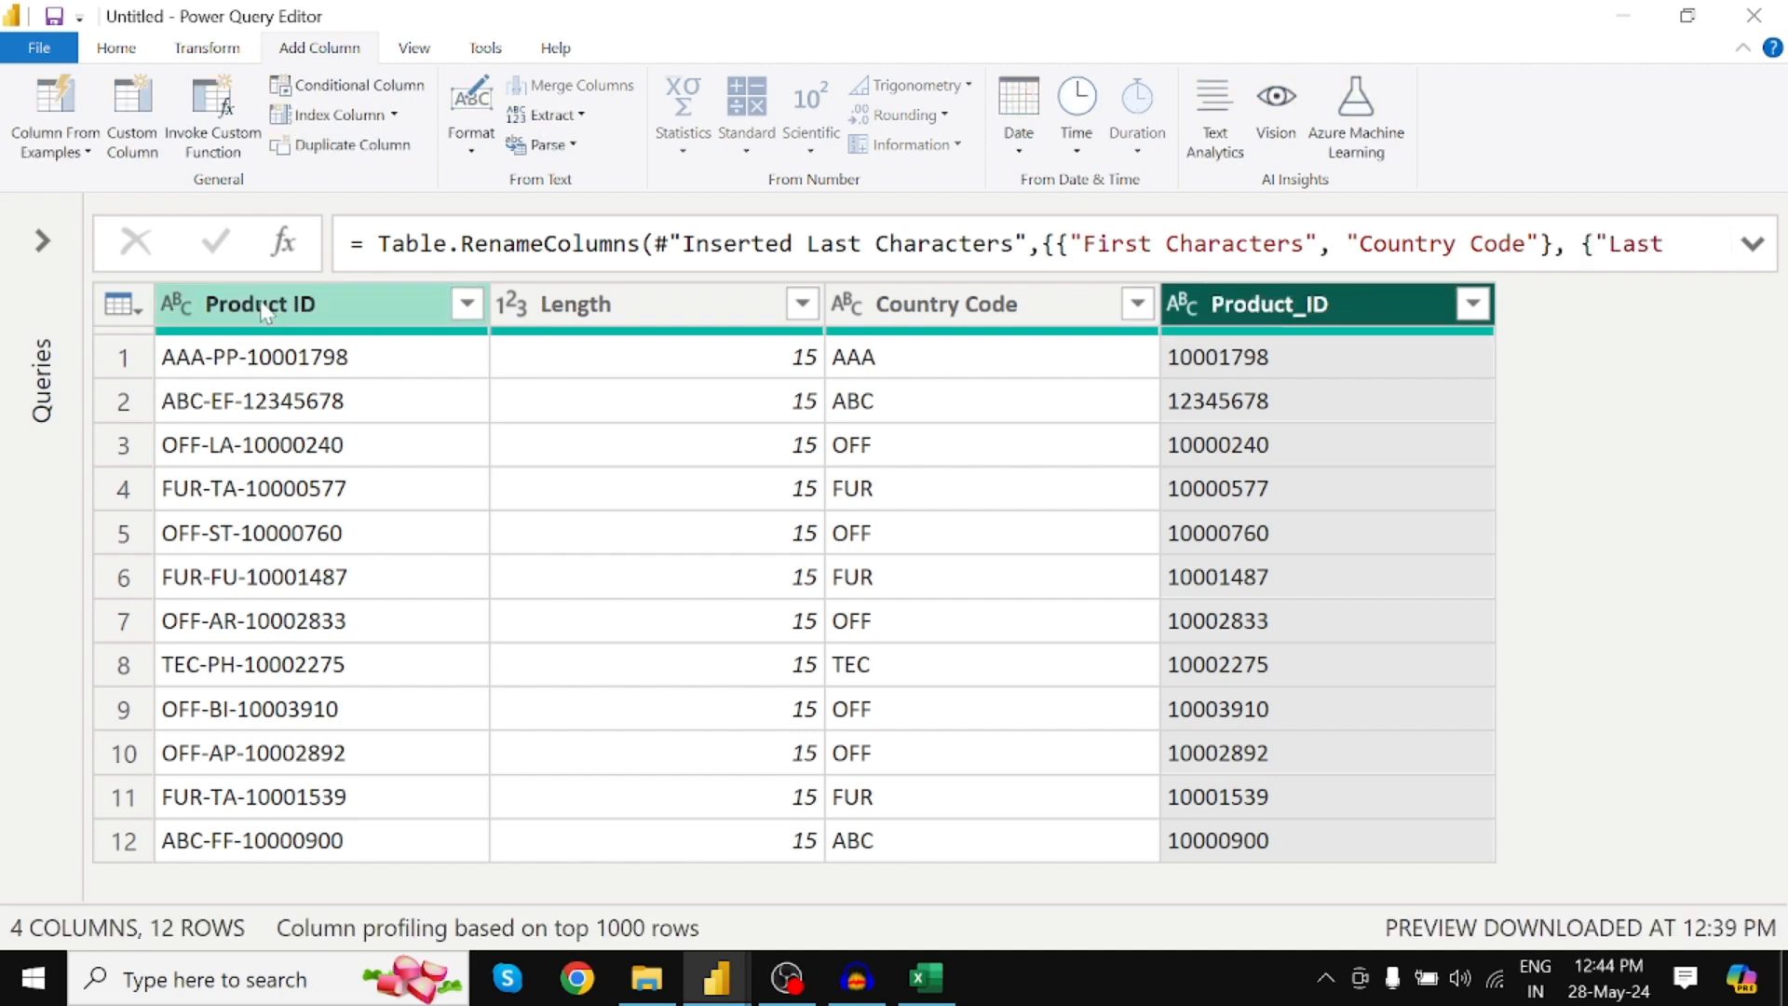
{"action": "double_click", "coordinate": [1290, 307]}
{"action": "key", "text": "Escape"}
{"action": "double_click", "coordinate": [1284, 305]}
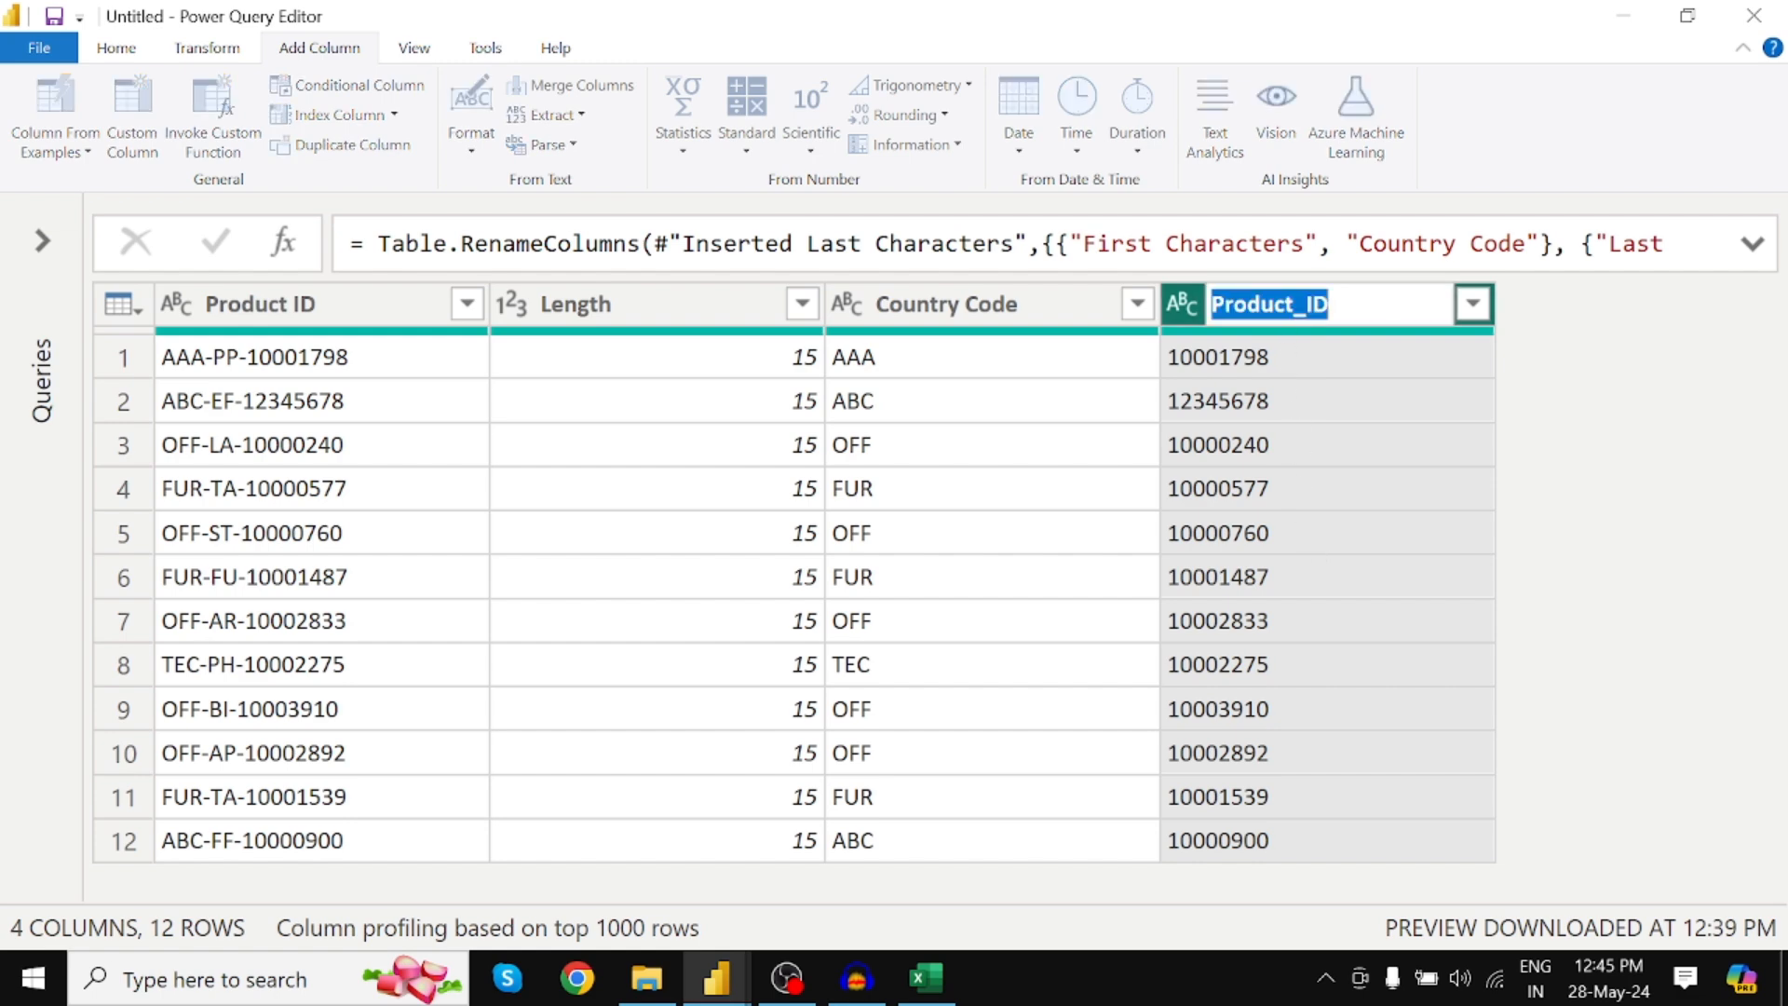
{"action": "type", "text": "Pin Code"}
{"action": "key", "text": "Return"}
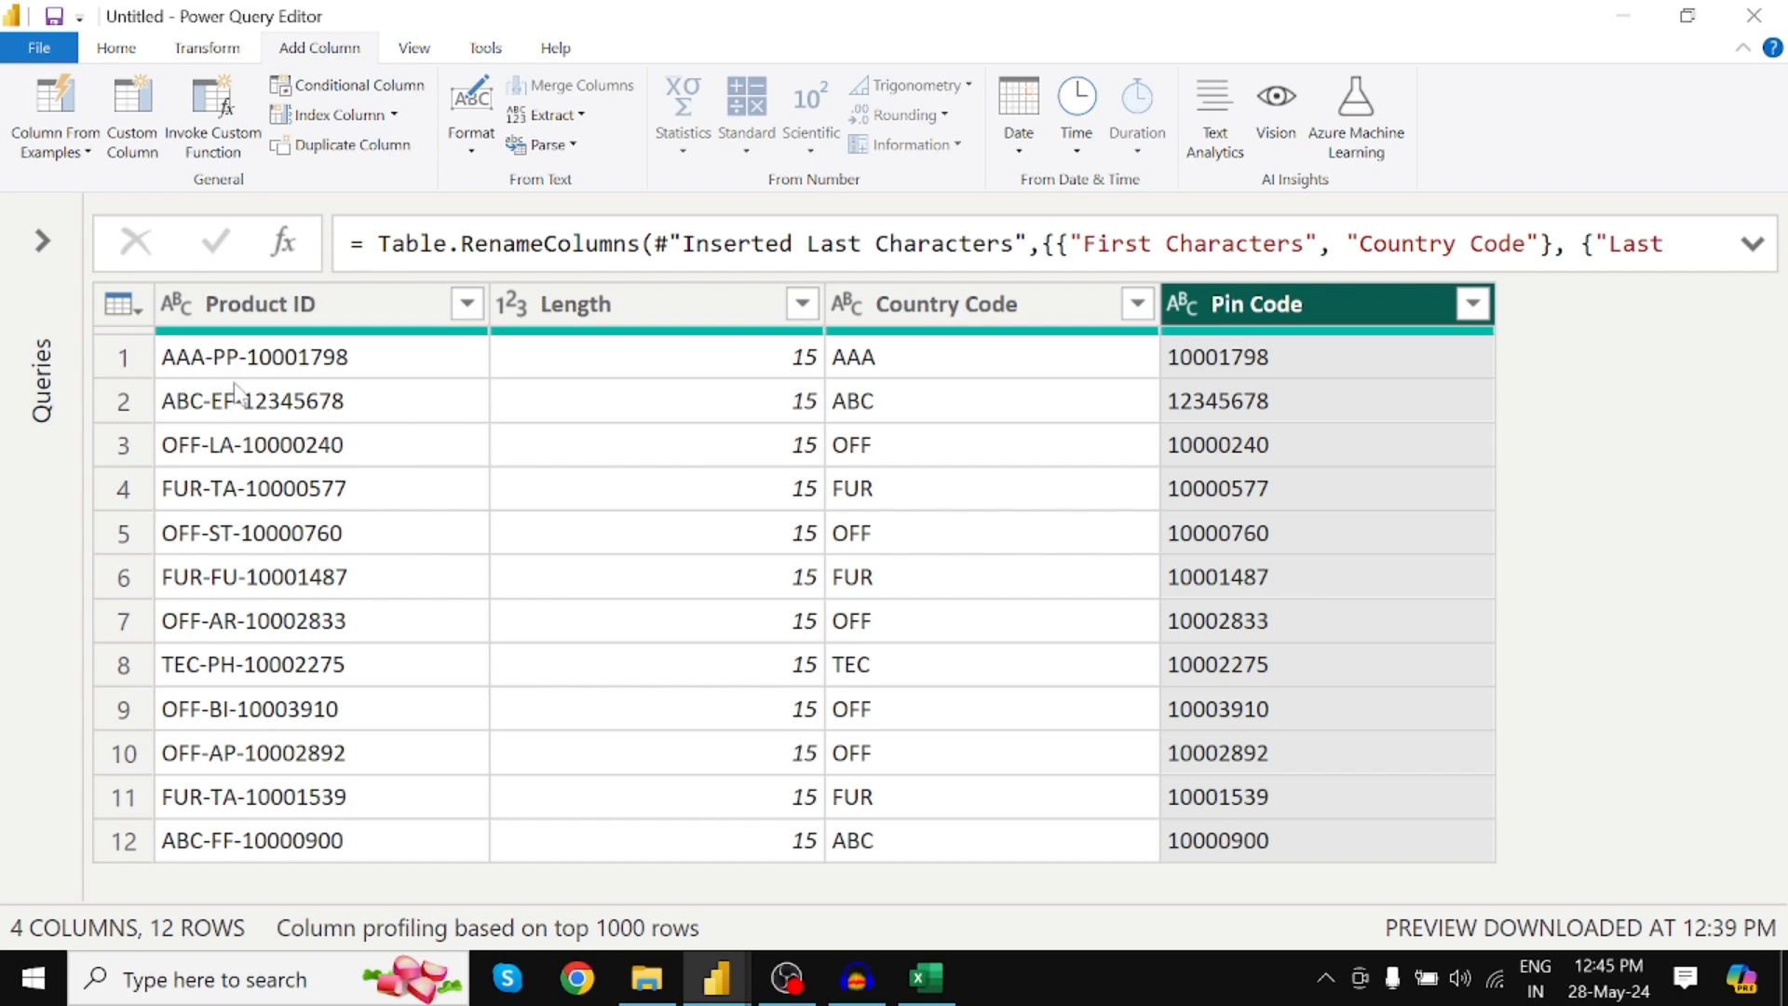
{"action": "left_click", "coordinate": [301, 307]}
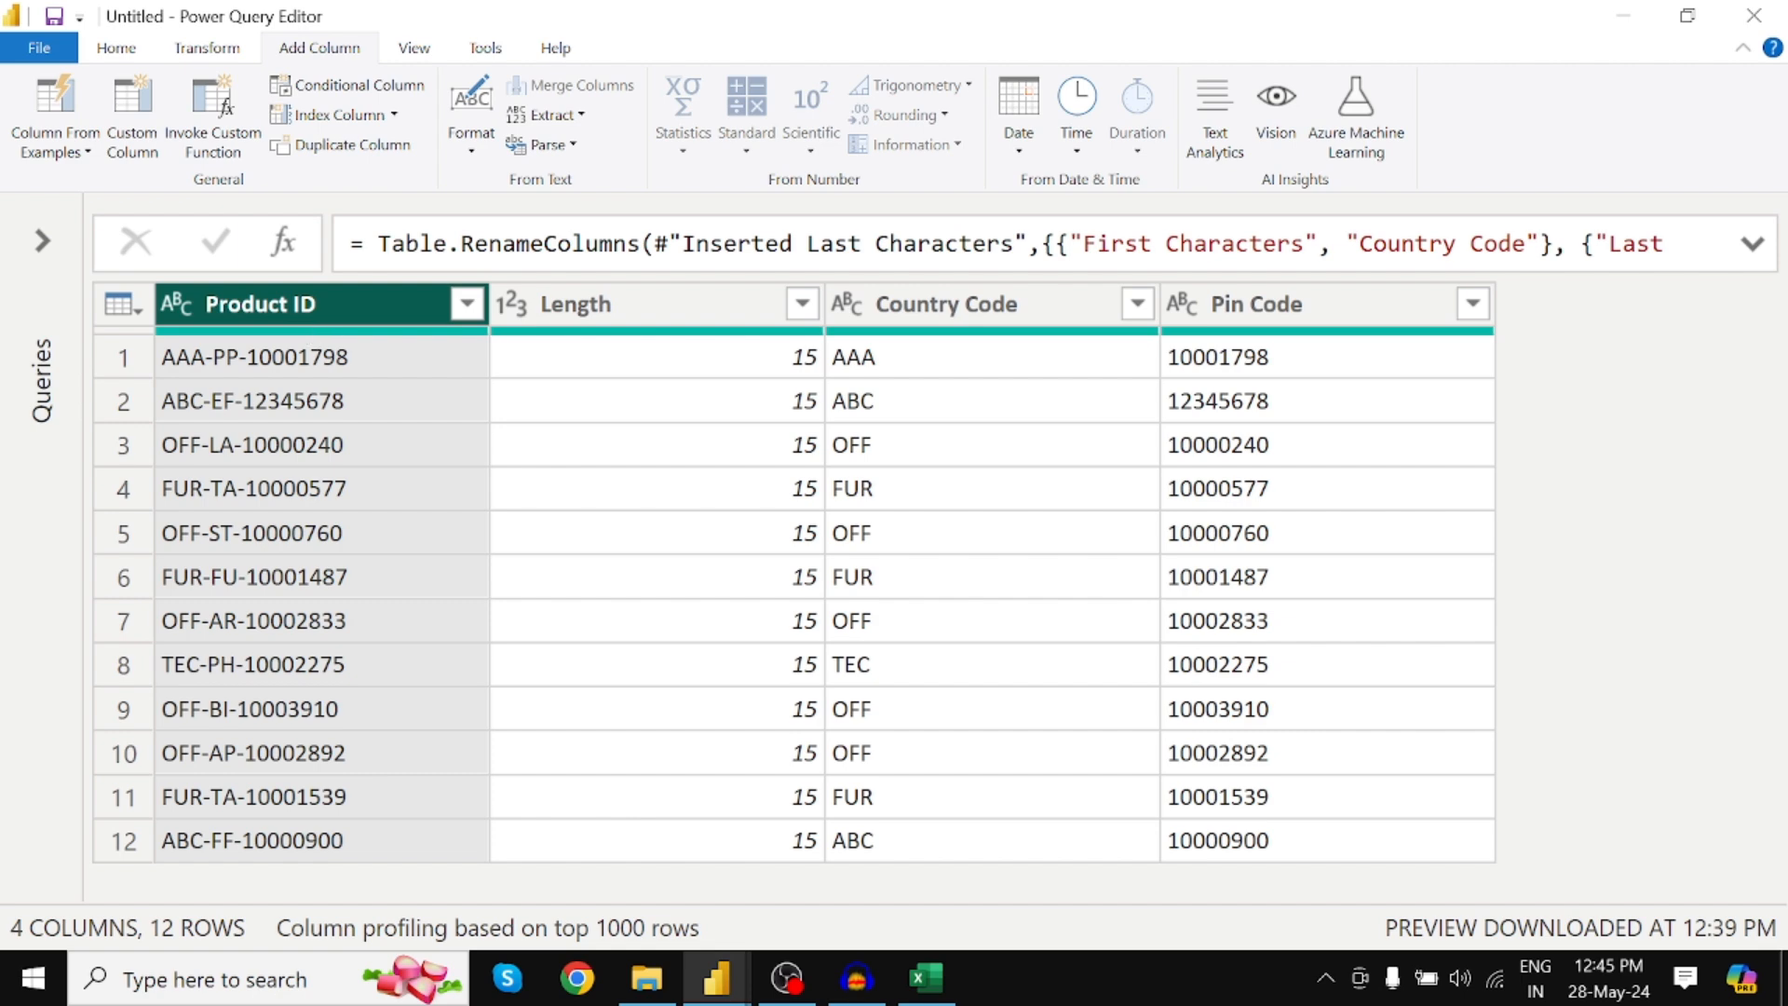
Extract a Text Range from Product ID starting at index 4 with 2 characters
{"action": "left_click", "coordinate": [578, 115]}
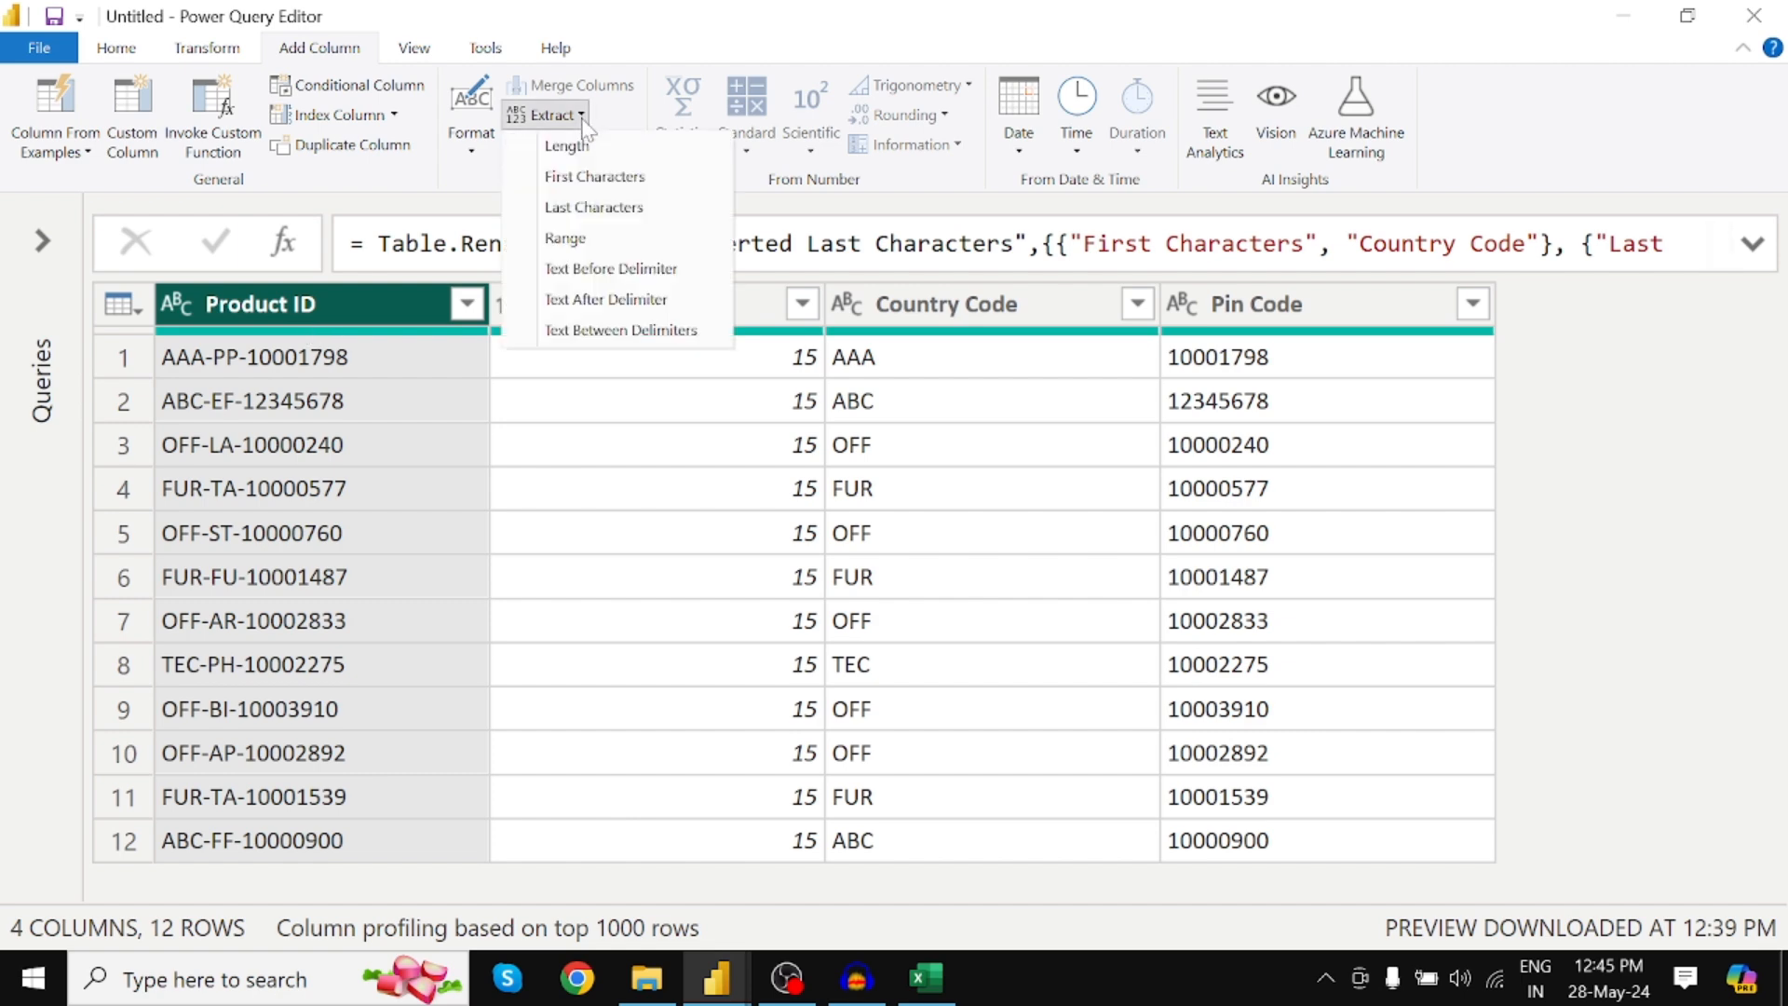
{"action": "left_click", "coordinate": [585, 244]}
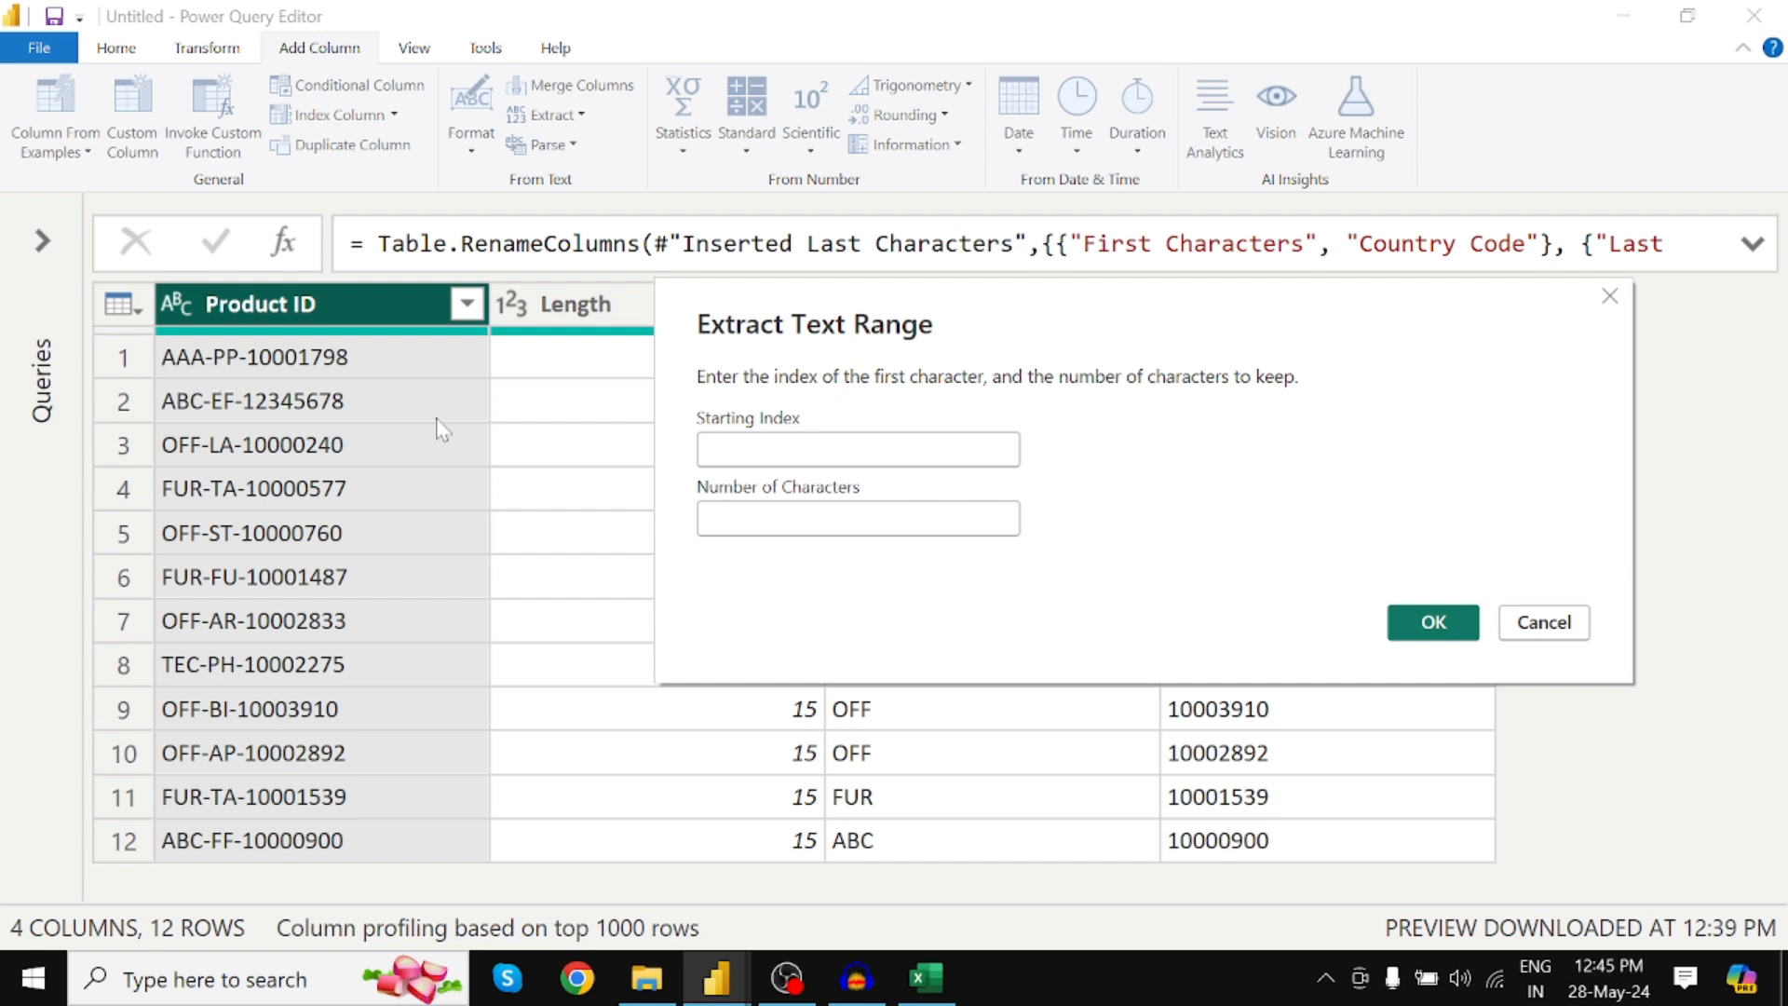
{"action": "left_click", "coordinate": [703, 452]}
{"action": "type", "text": "4"}
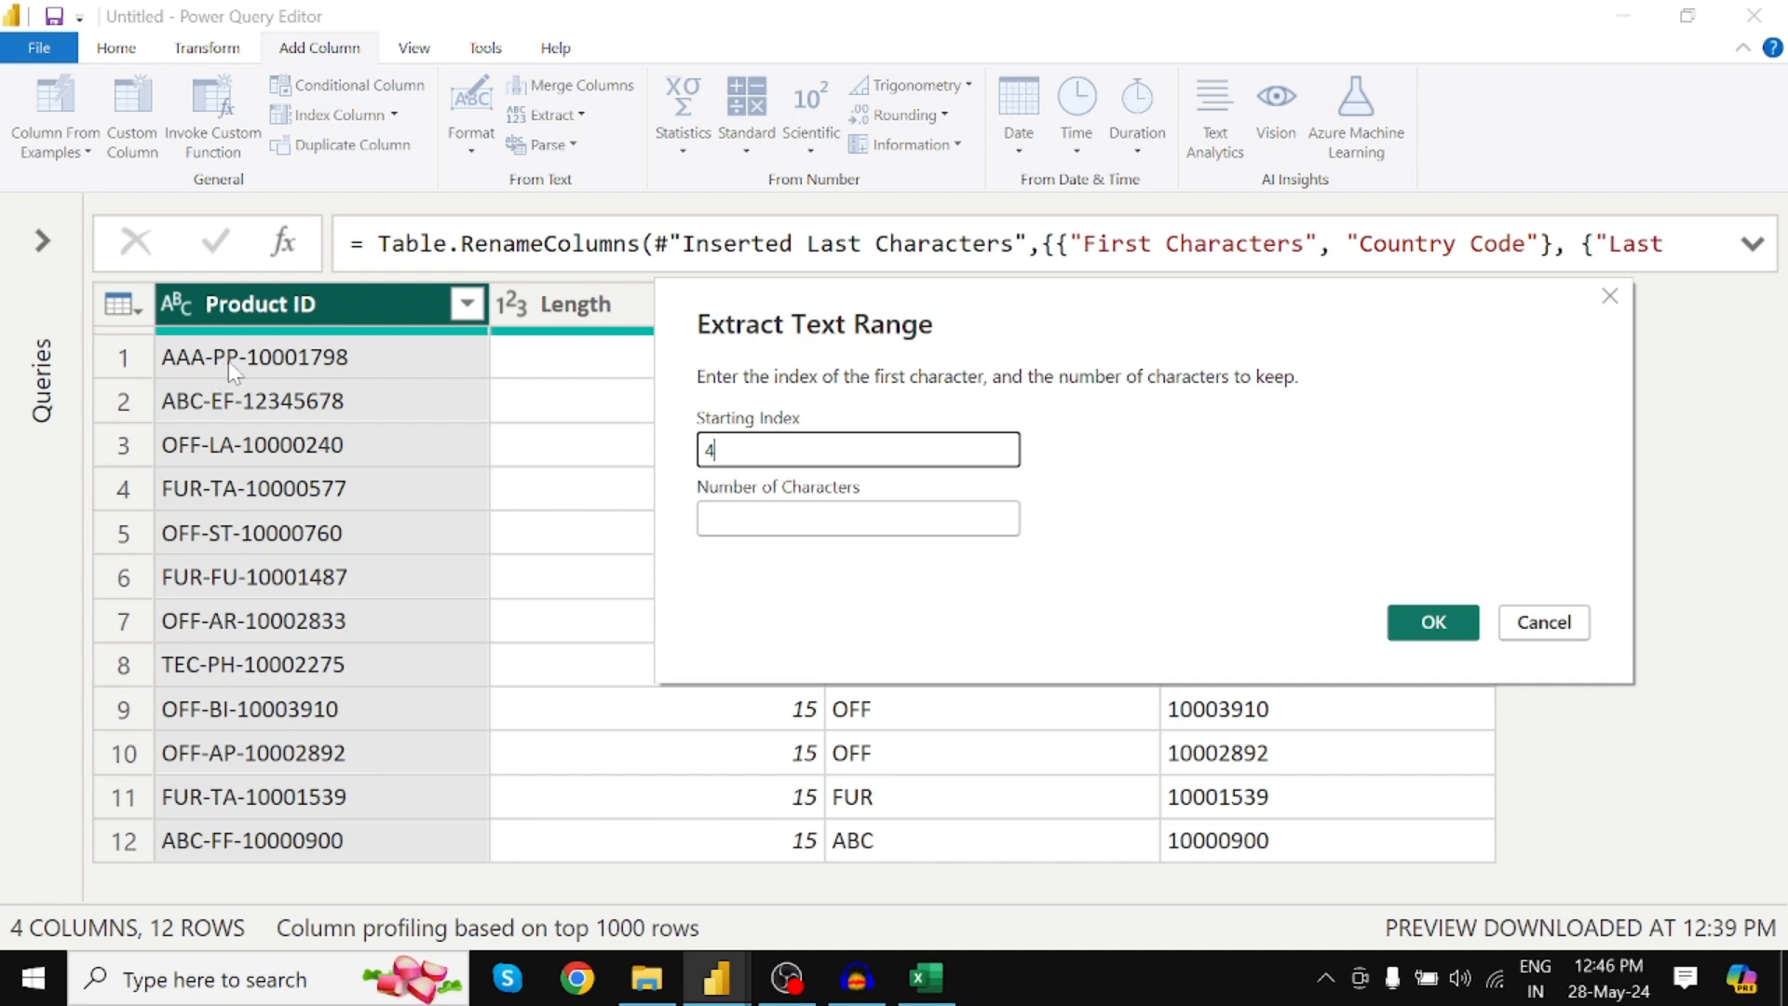
{"action": "key", "text": "Tab"}
{"action": "type", "text": "2"}
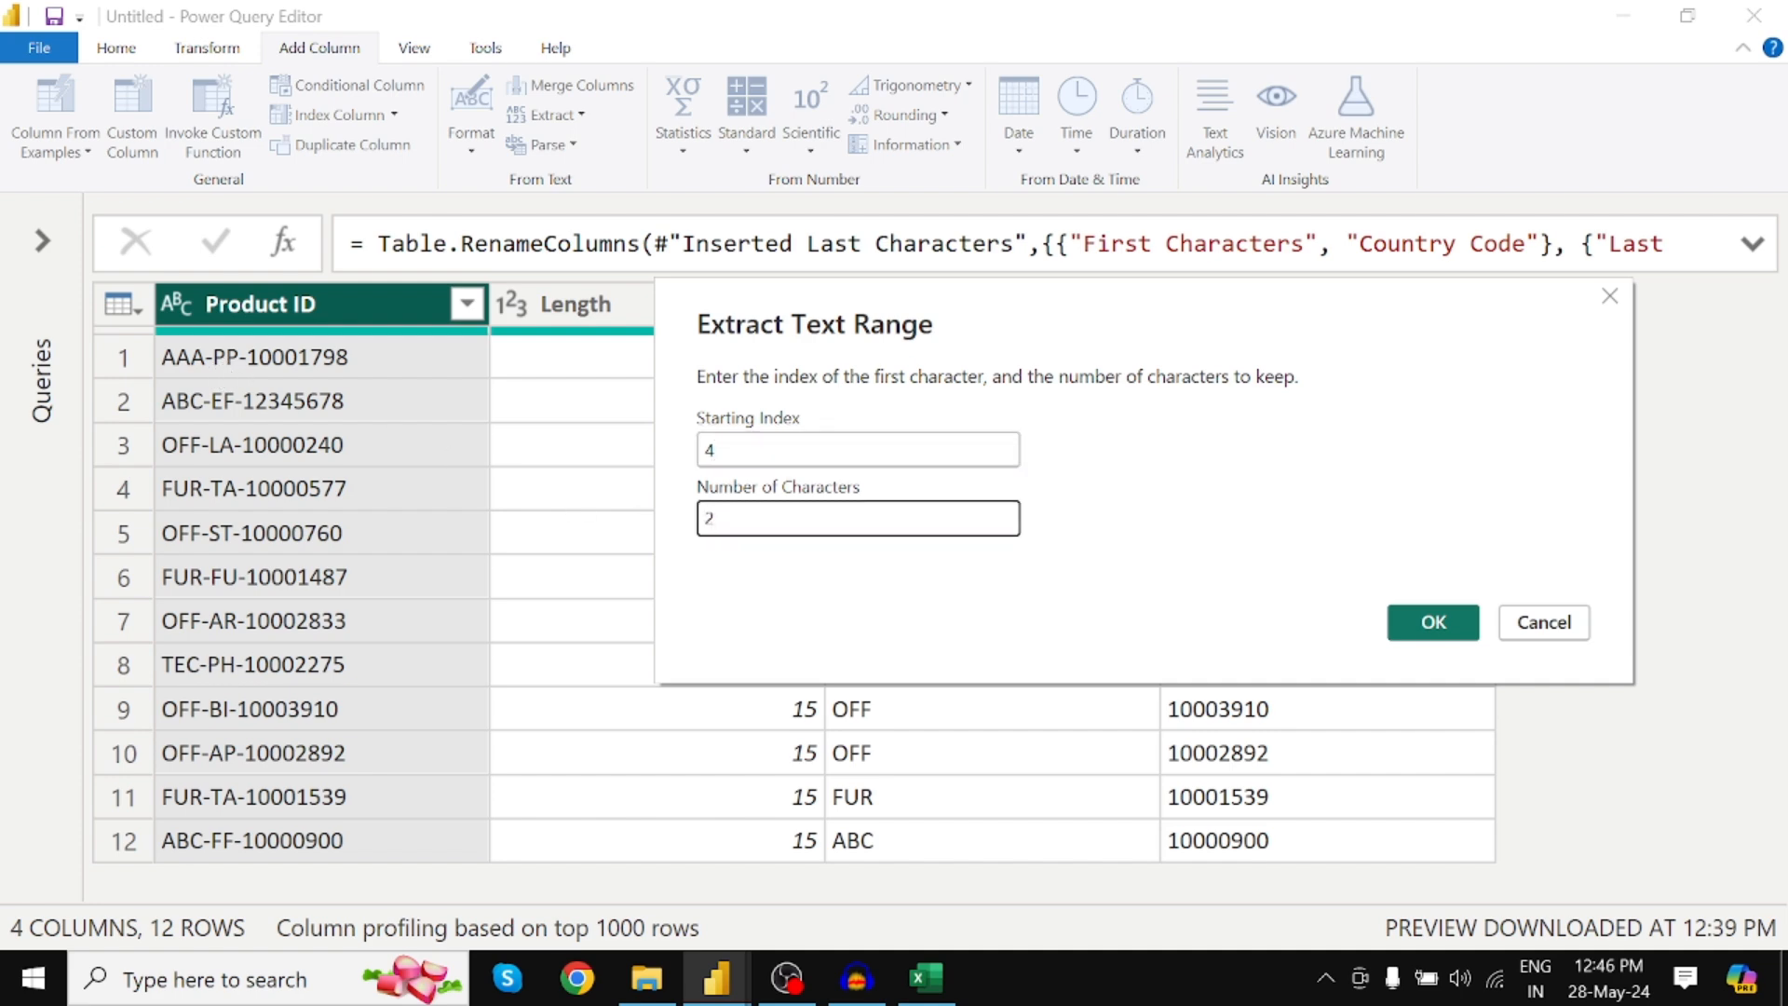
{"action": "left_click", "coordinate": [716, 450]}
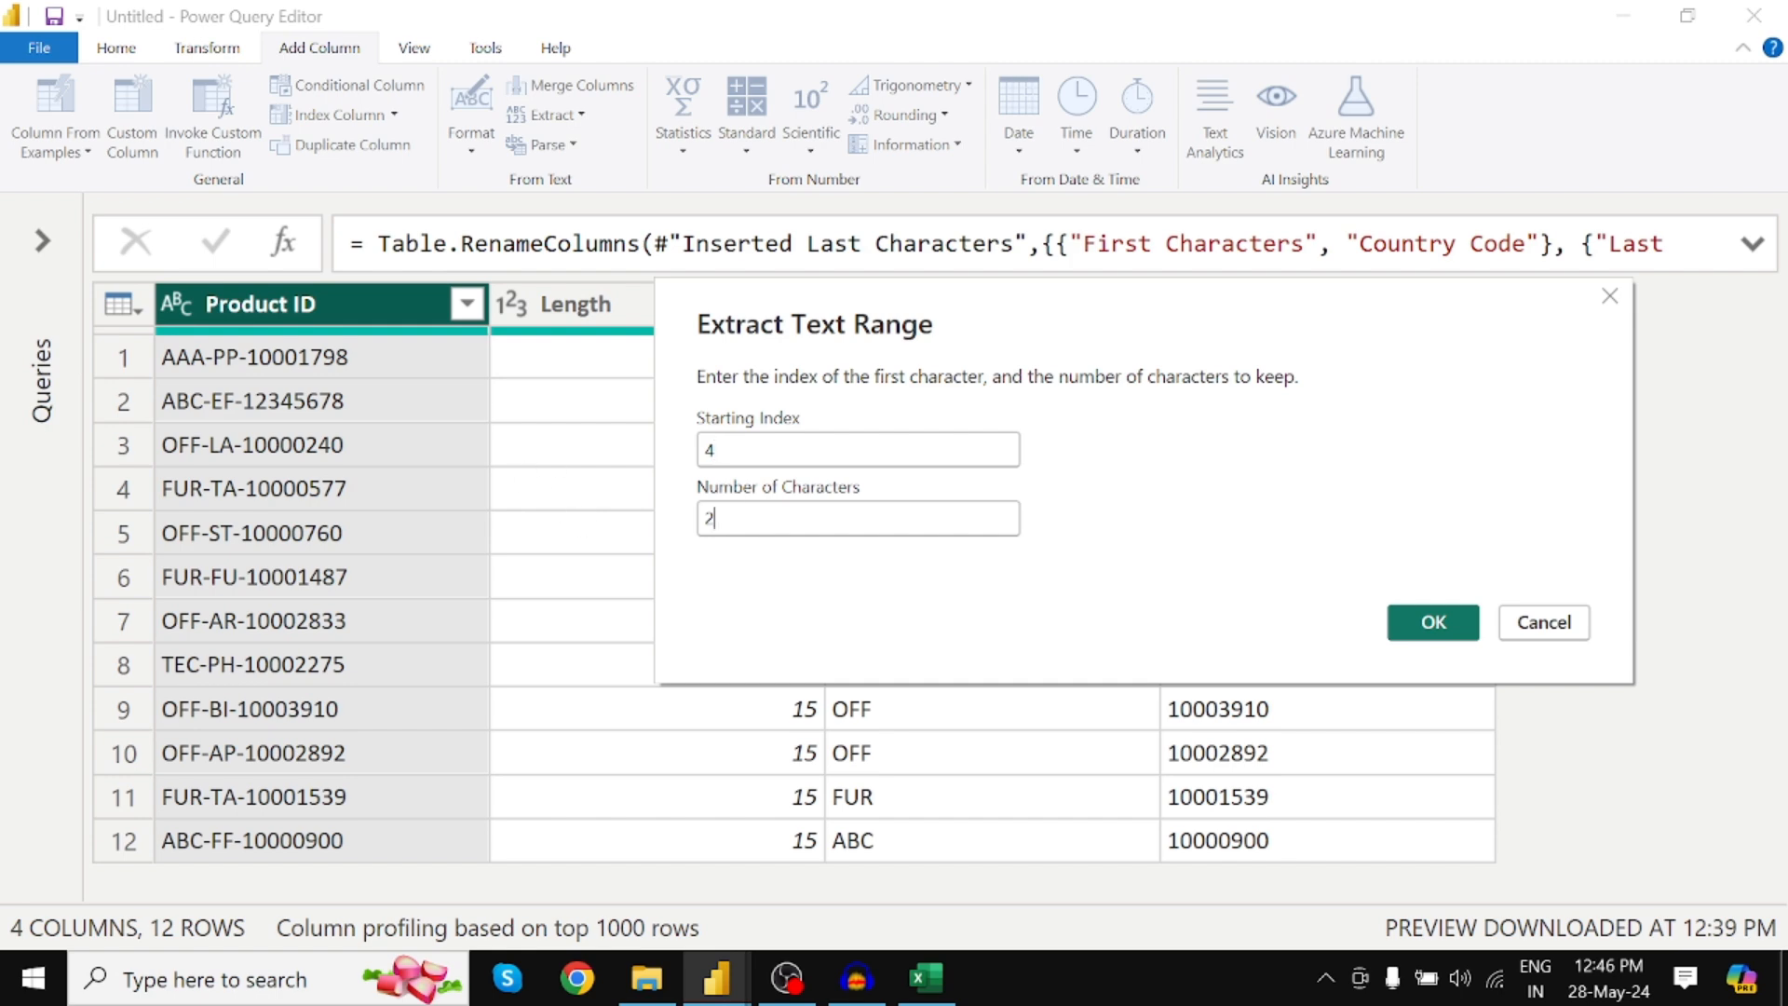
{"action": "left_click", "coordinate": [1434, 623]}
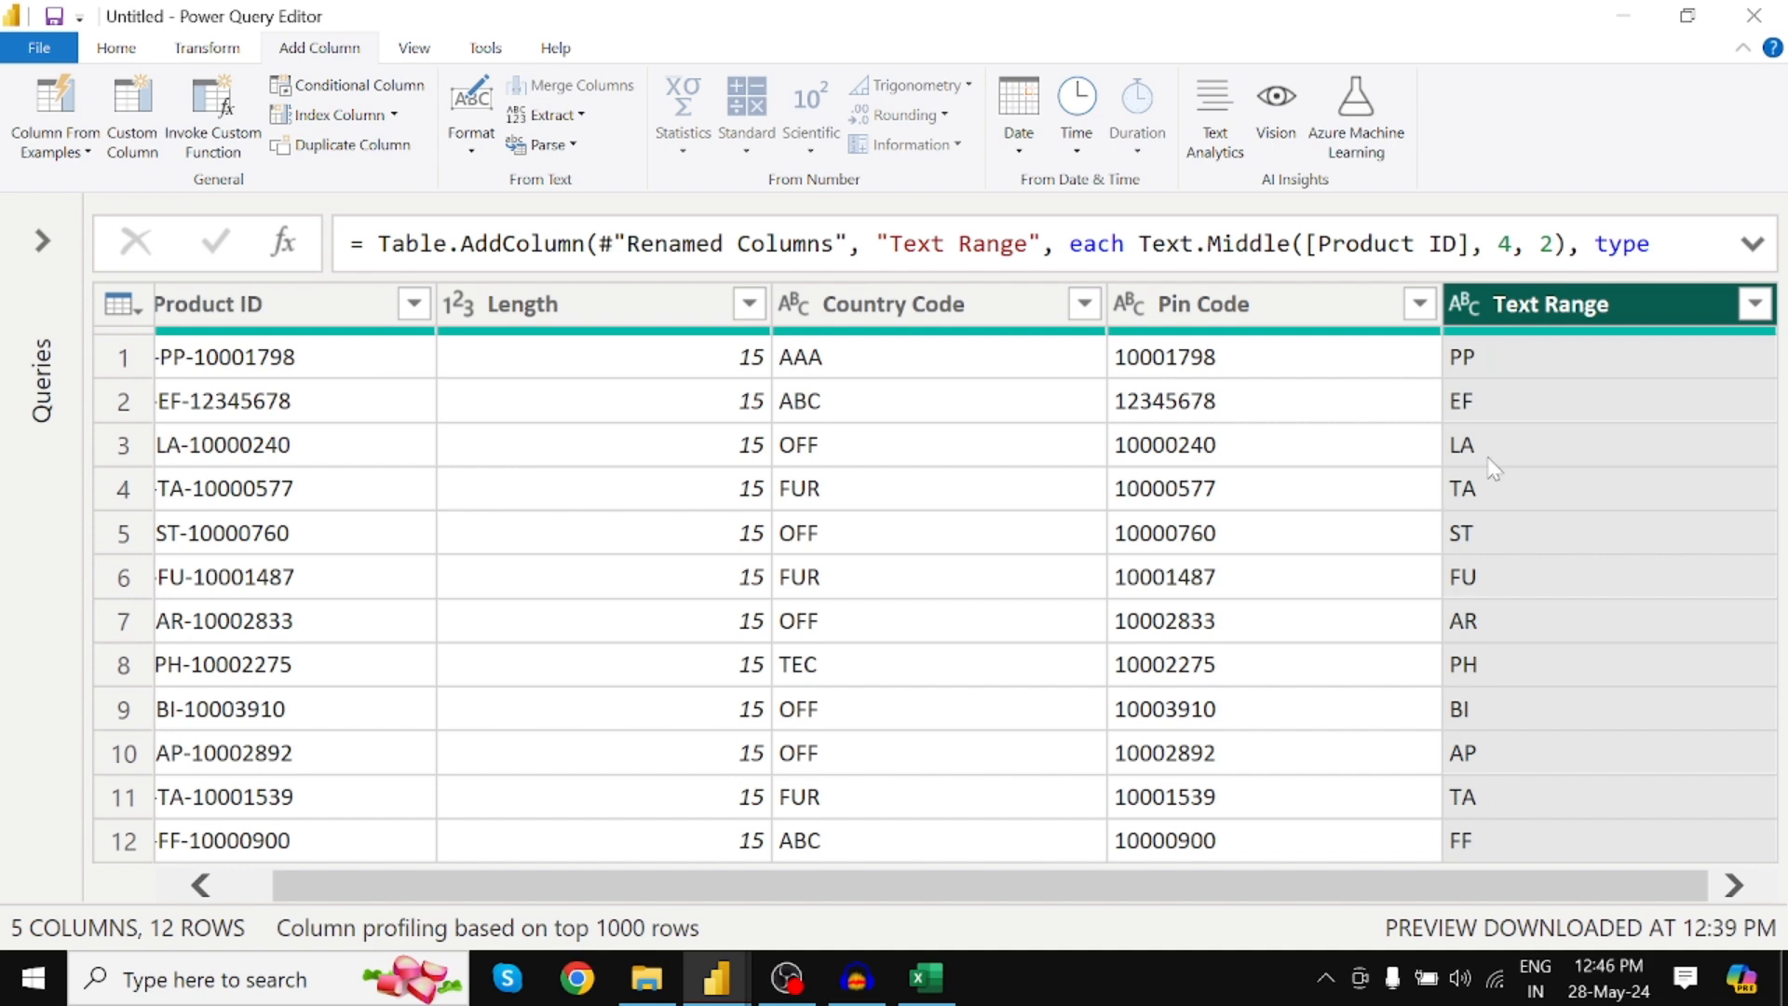
Rename Text Range to City Code and drag it between Country Code and Pin Code
{"action": "left_click_drag", "start_coordinate": [727, 892], "coordinate": [679, 892]}
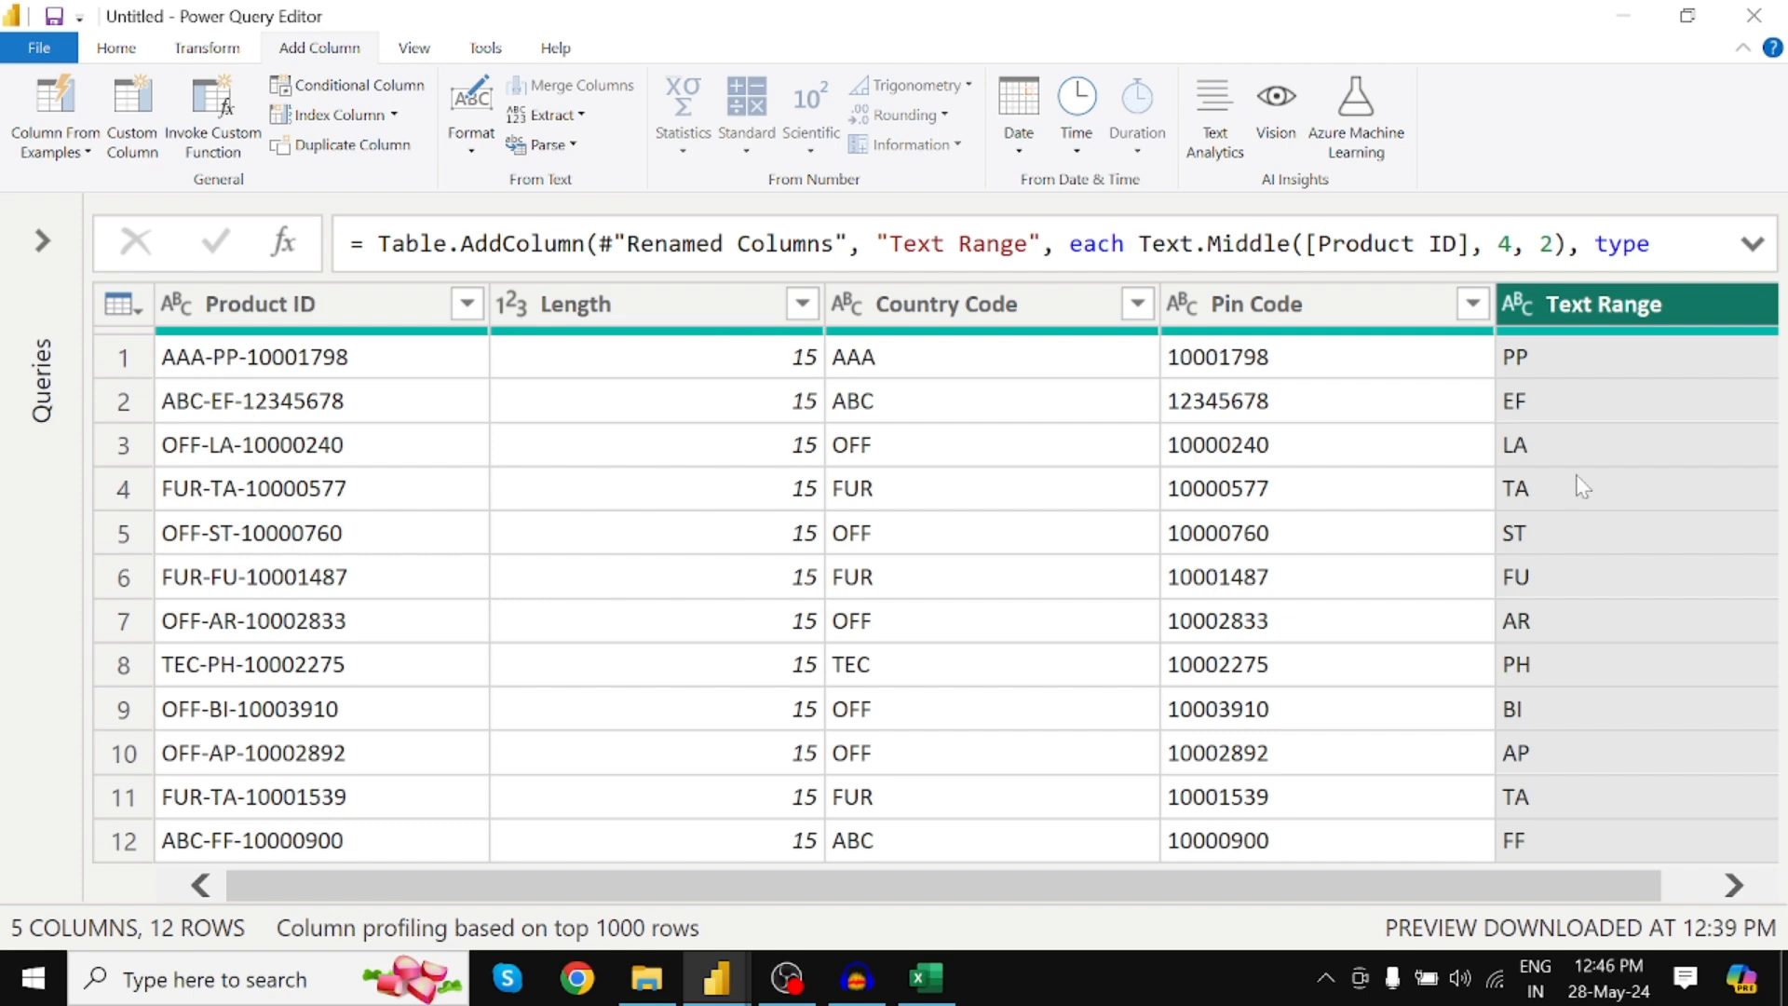
{"action": "double_click", "coordinate": [1645, 303]}
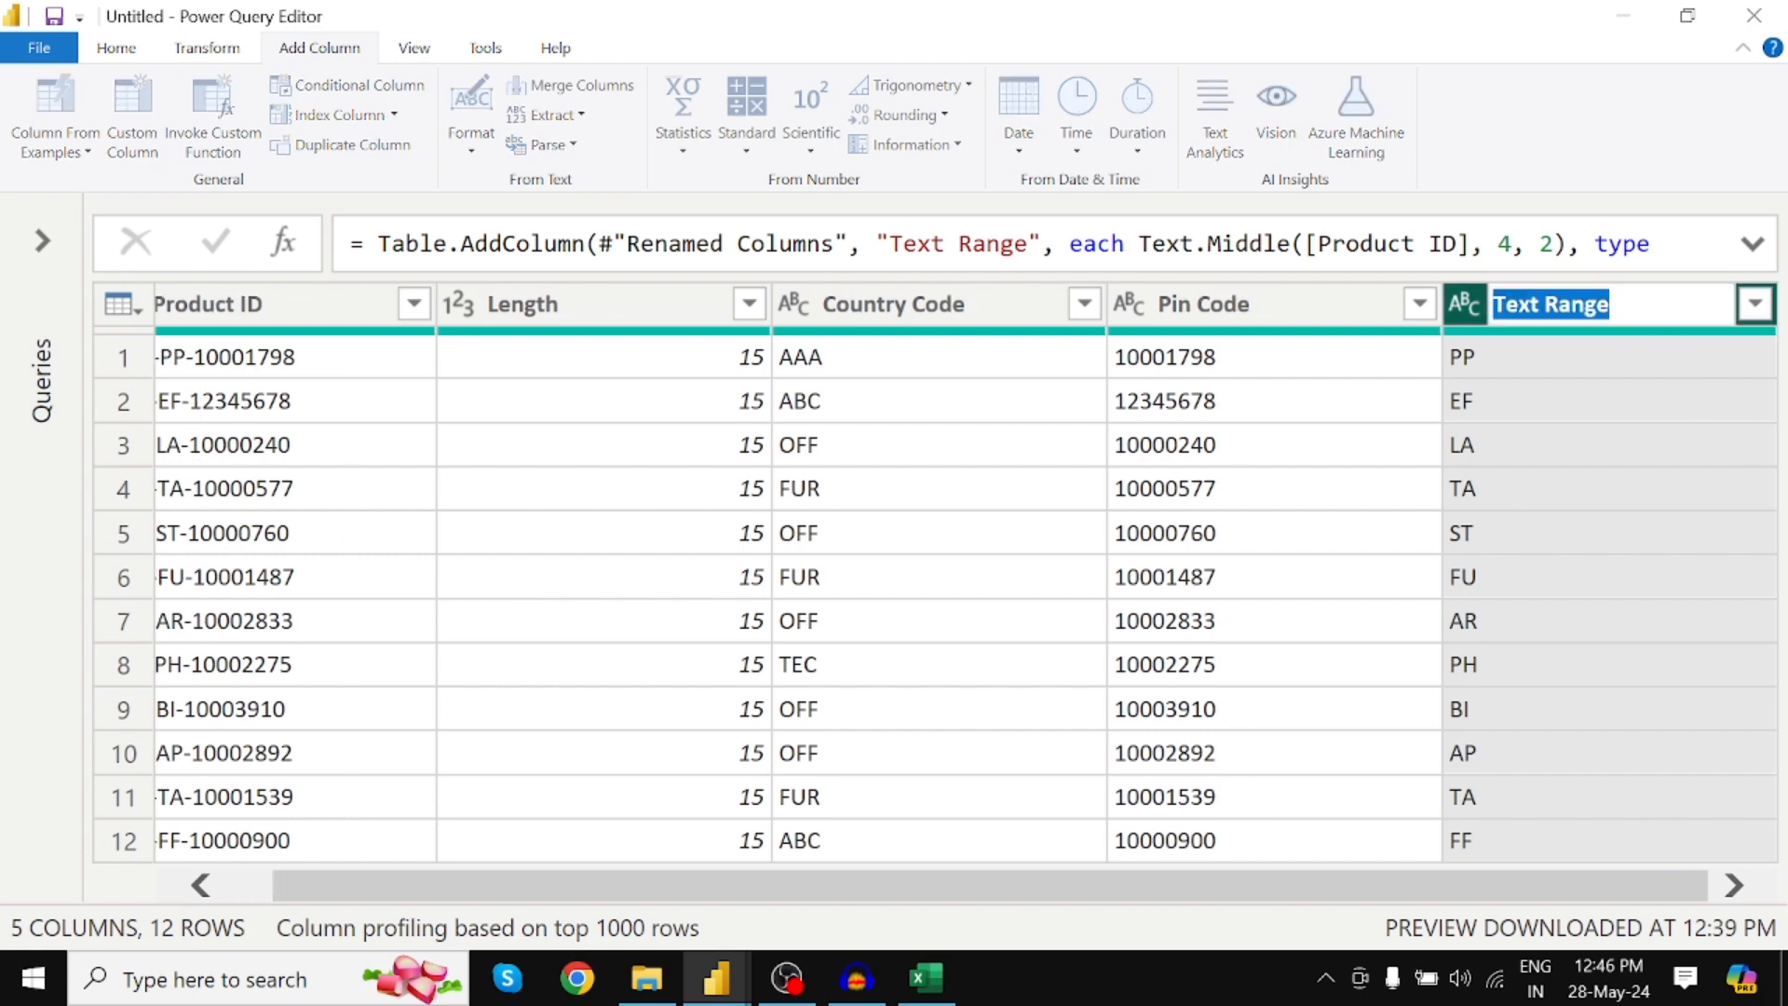
{"action": "type", "text": "City"}
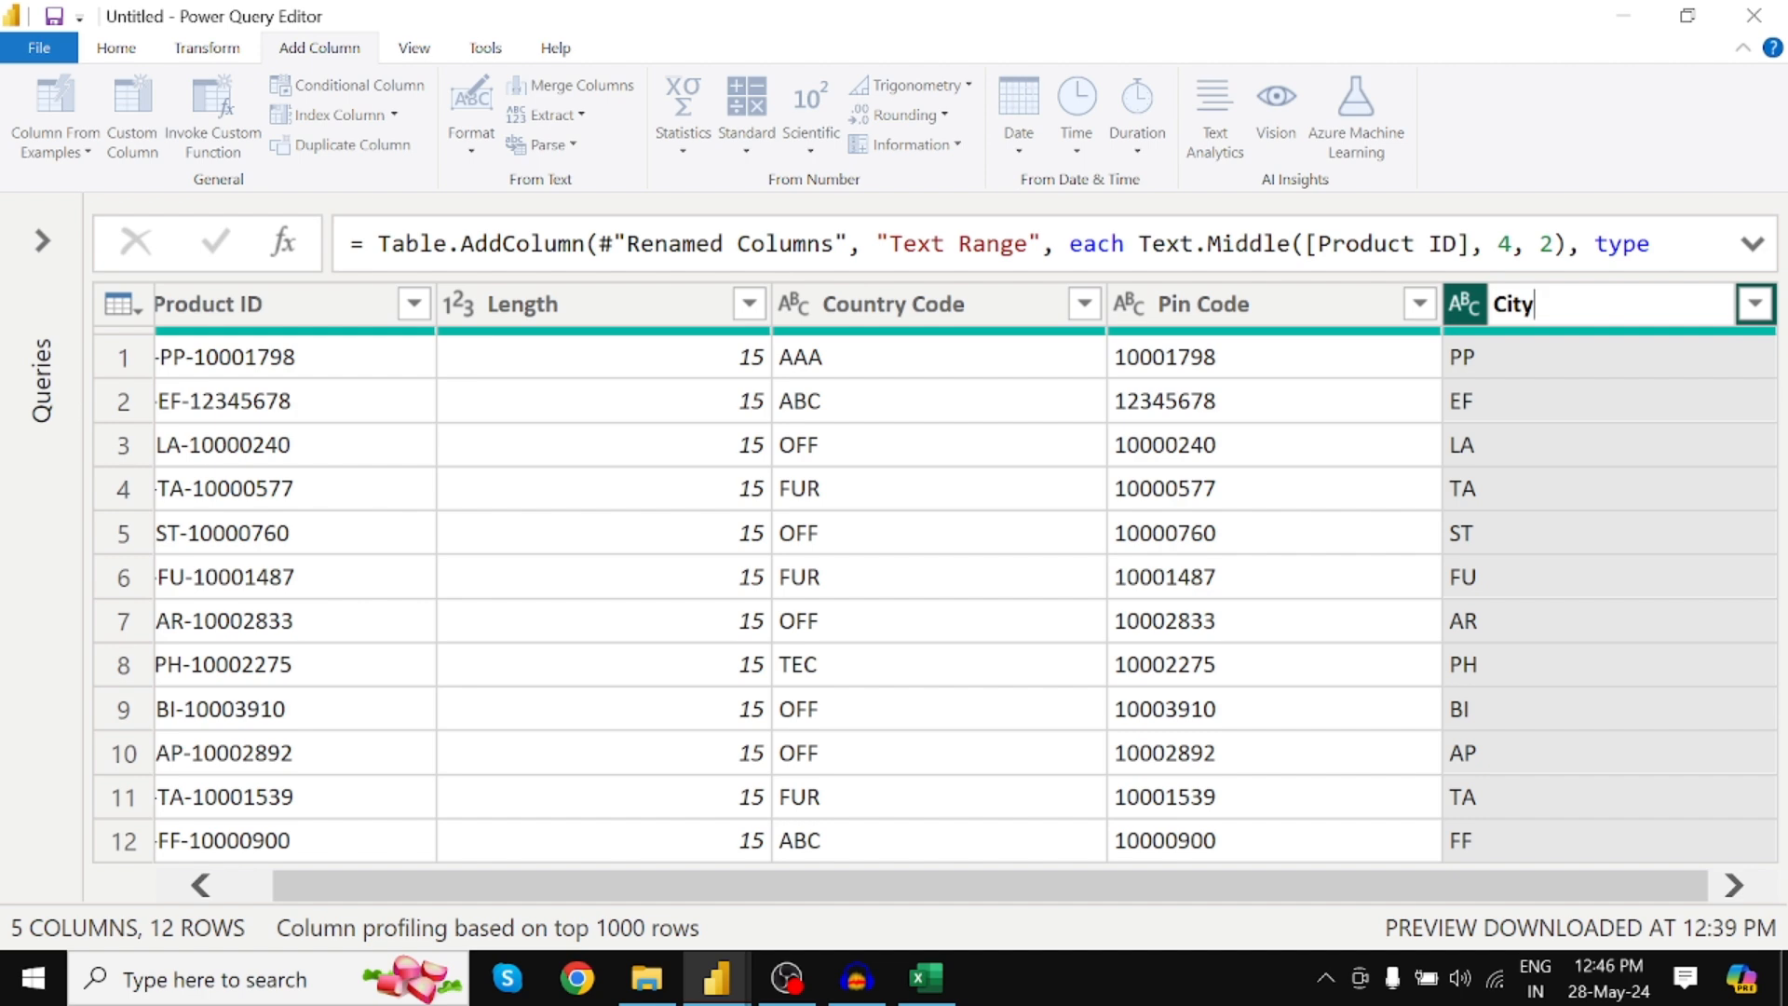
{"action": "type", "text": " Code"}
{"action": "key", "text": "Return"}
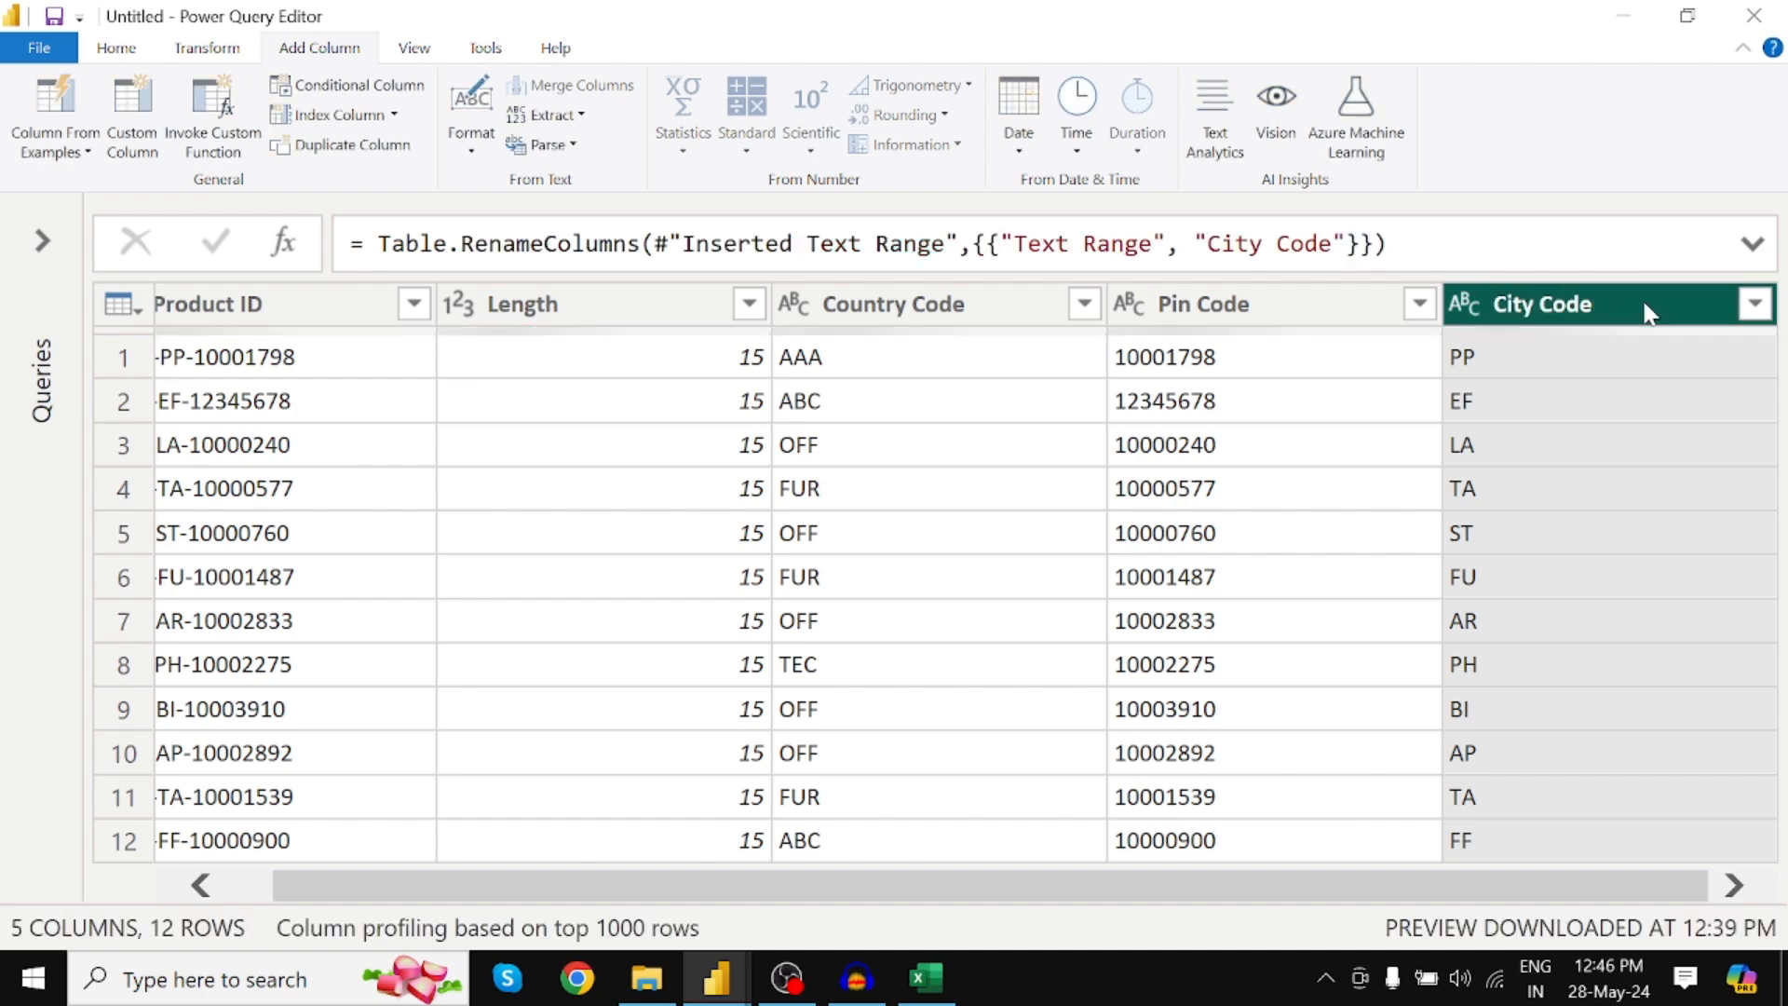
{"action": "left_click_drag", "start_coordinate": [1645, 310], "coordinate": [1244, 326]}
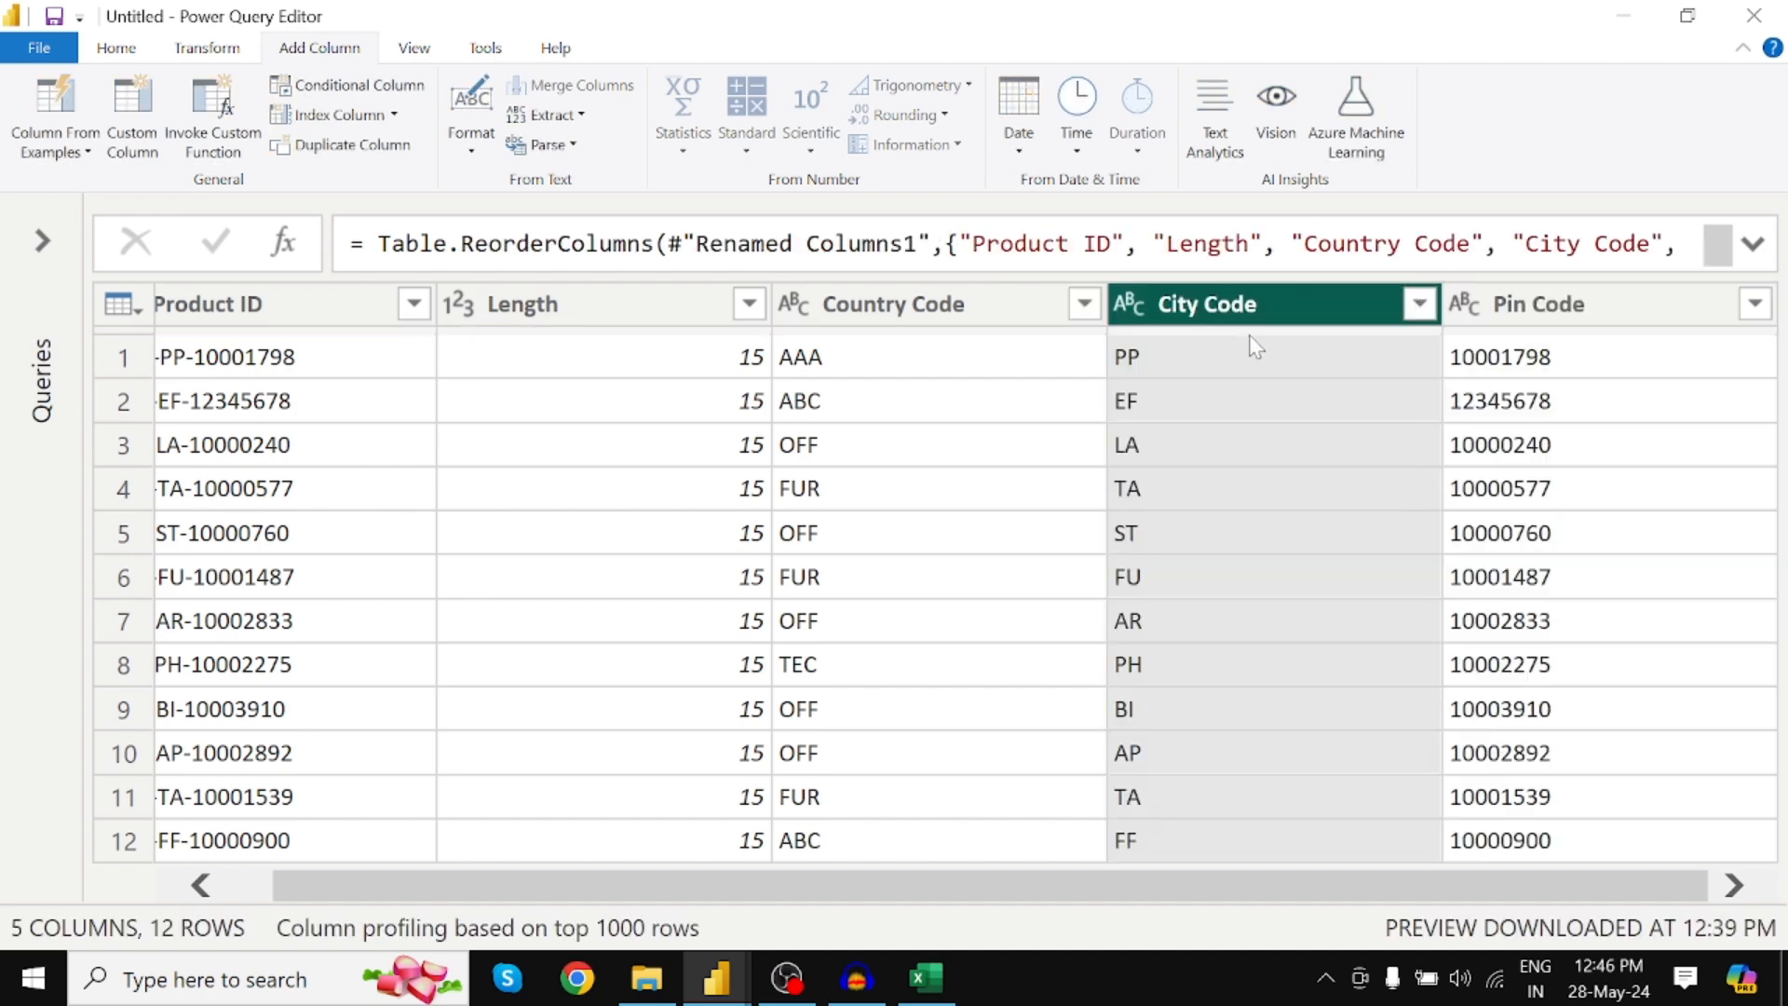
{"action": "left_click", "coordinate": [1044, 371]}
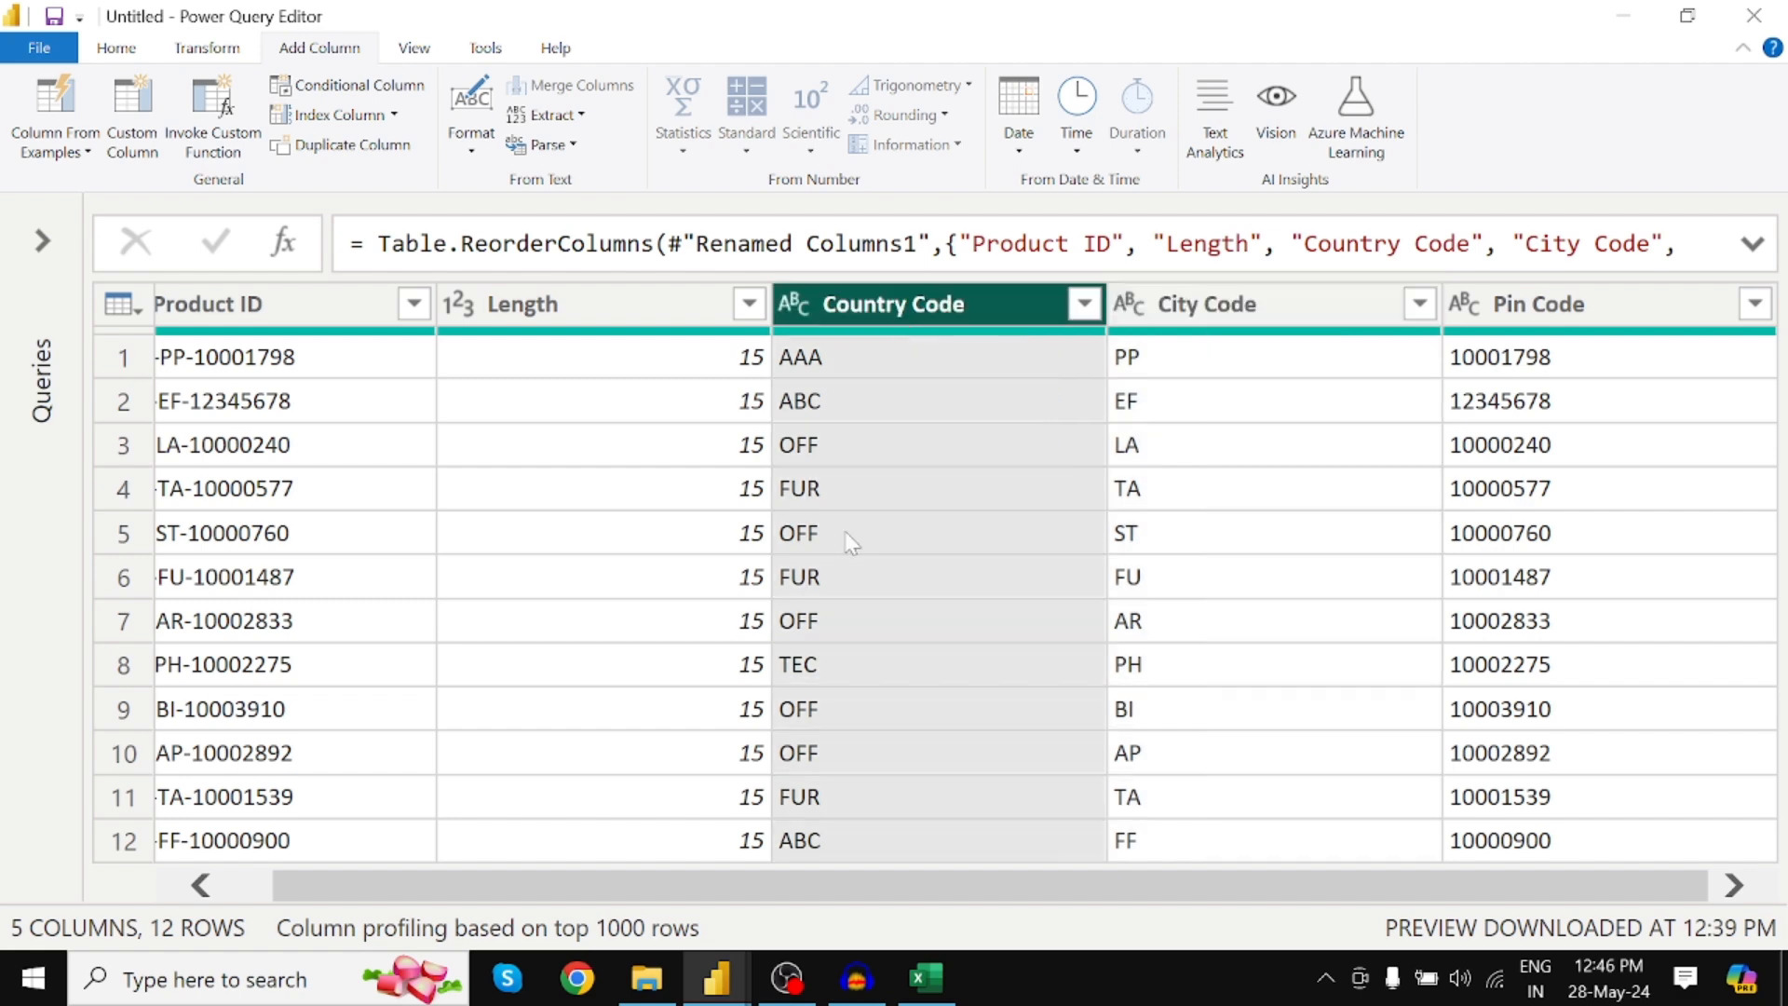
{"action": "left_click_drag", "start_coordinate": [809, 890], "coordinate": [540, 877]}
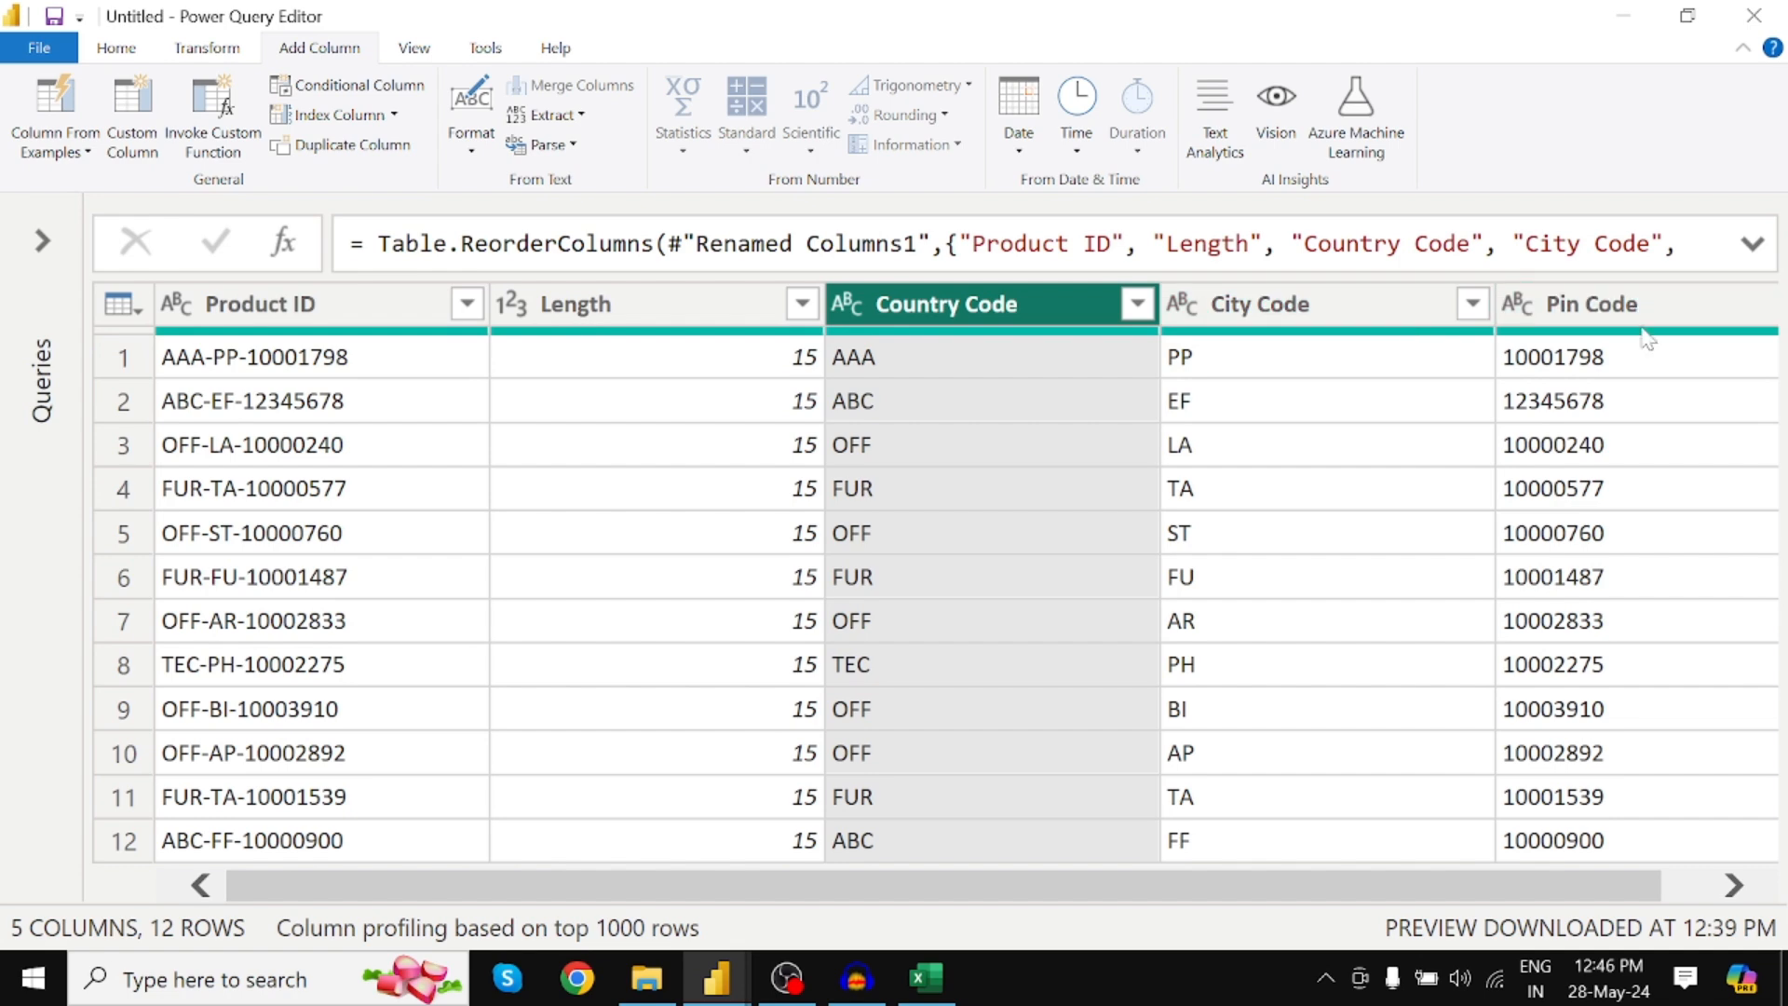
Switch to the Power BI Desktop report window and close the yellow pending-changes bar
{"action": "mouse_move", "coordinate": [1646, 342]}
{"action": "left_click", "coordinate": [716, 977]}
{"action": "left_click", "coordinate": [650, 906]}
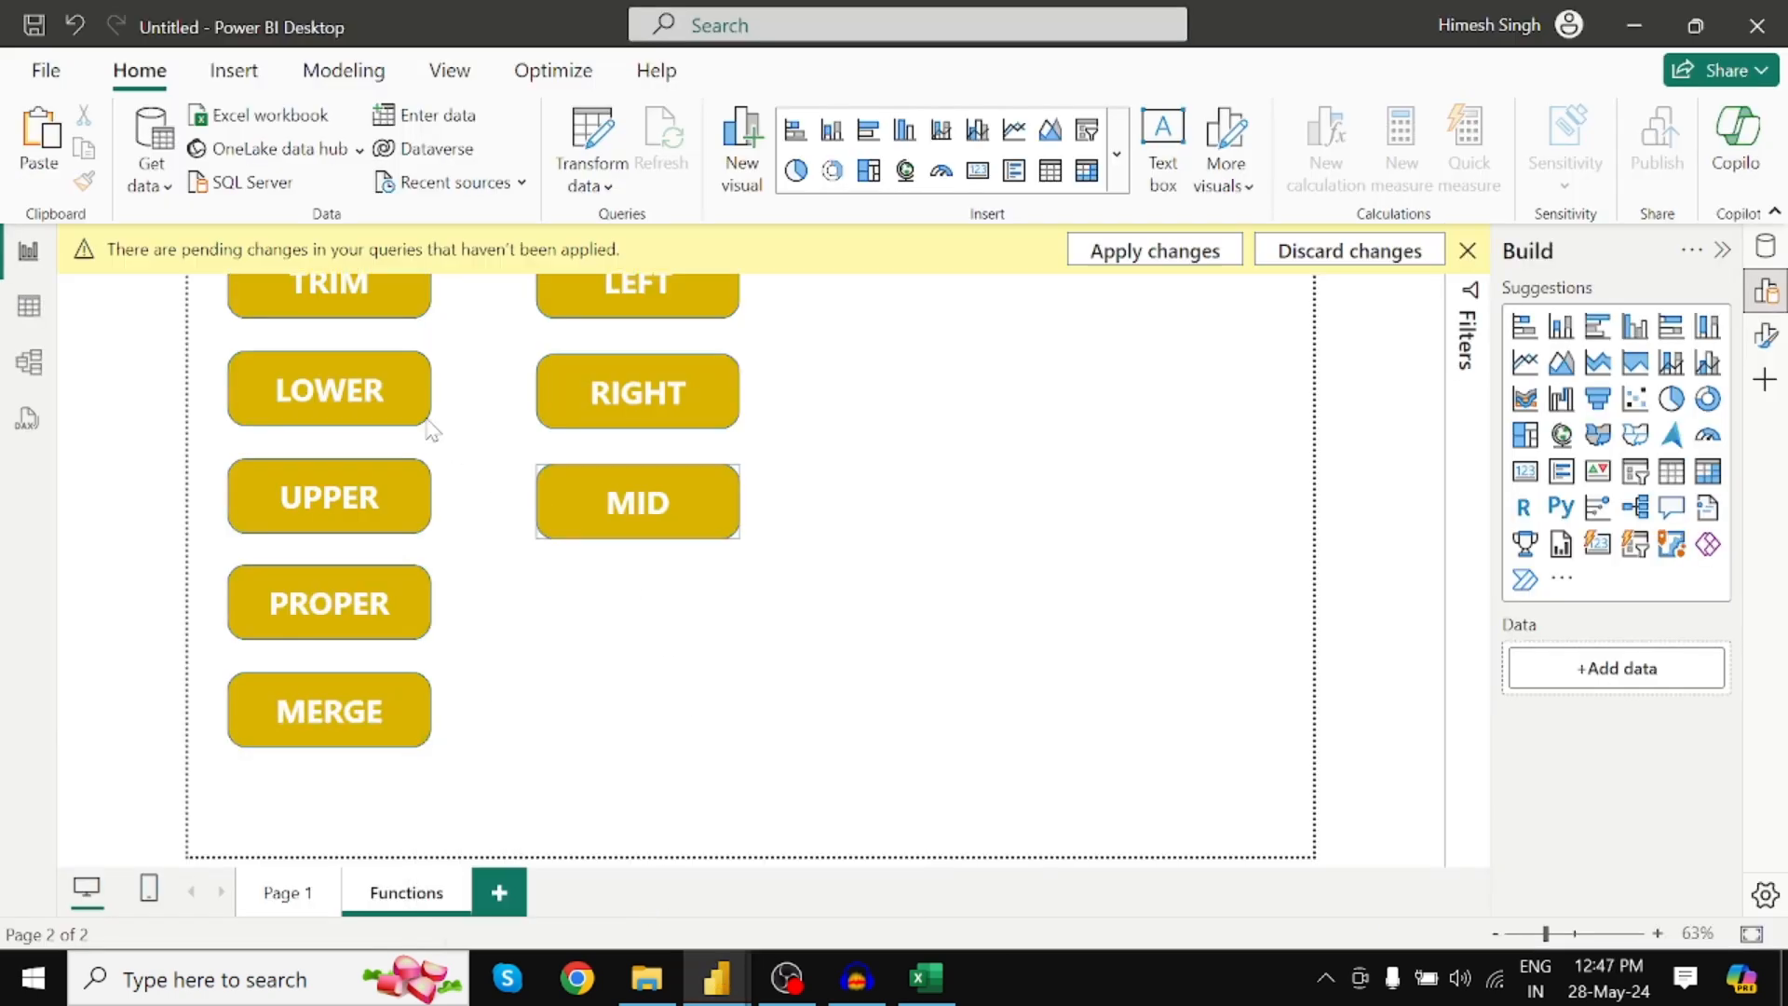
{"action": "left_click", "coordinate": [1176, 253]}
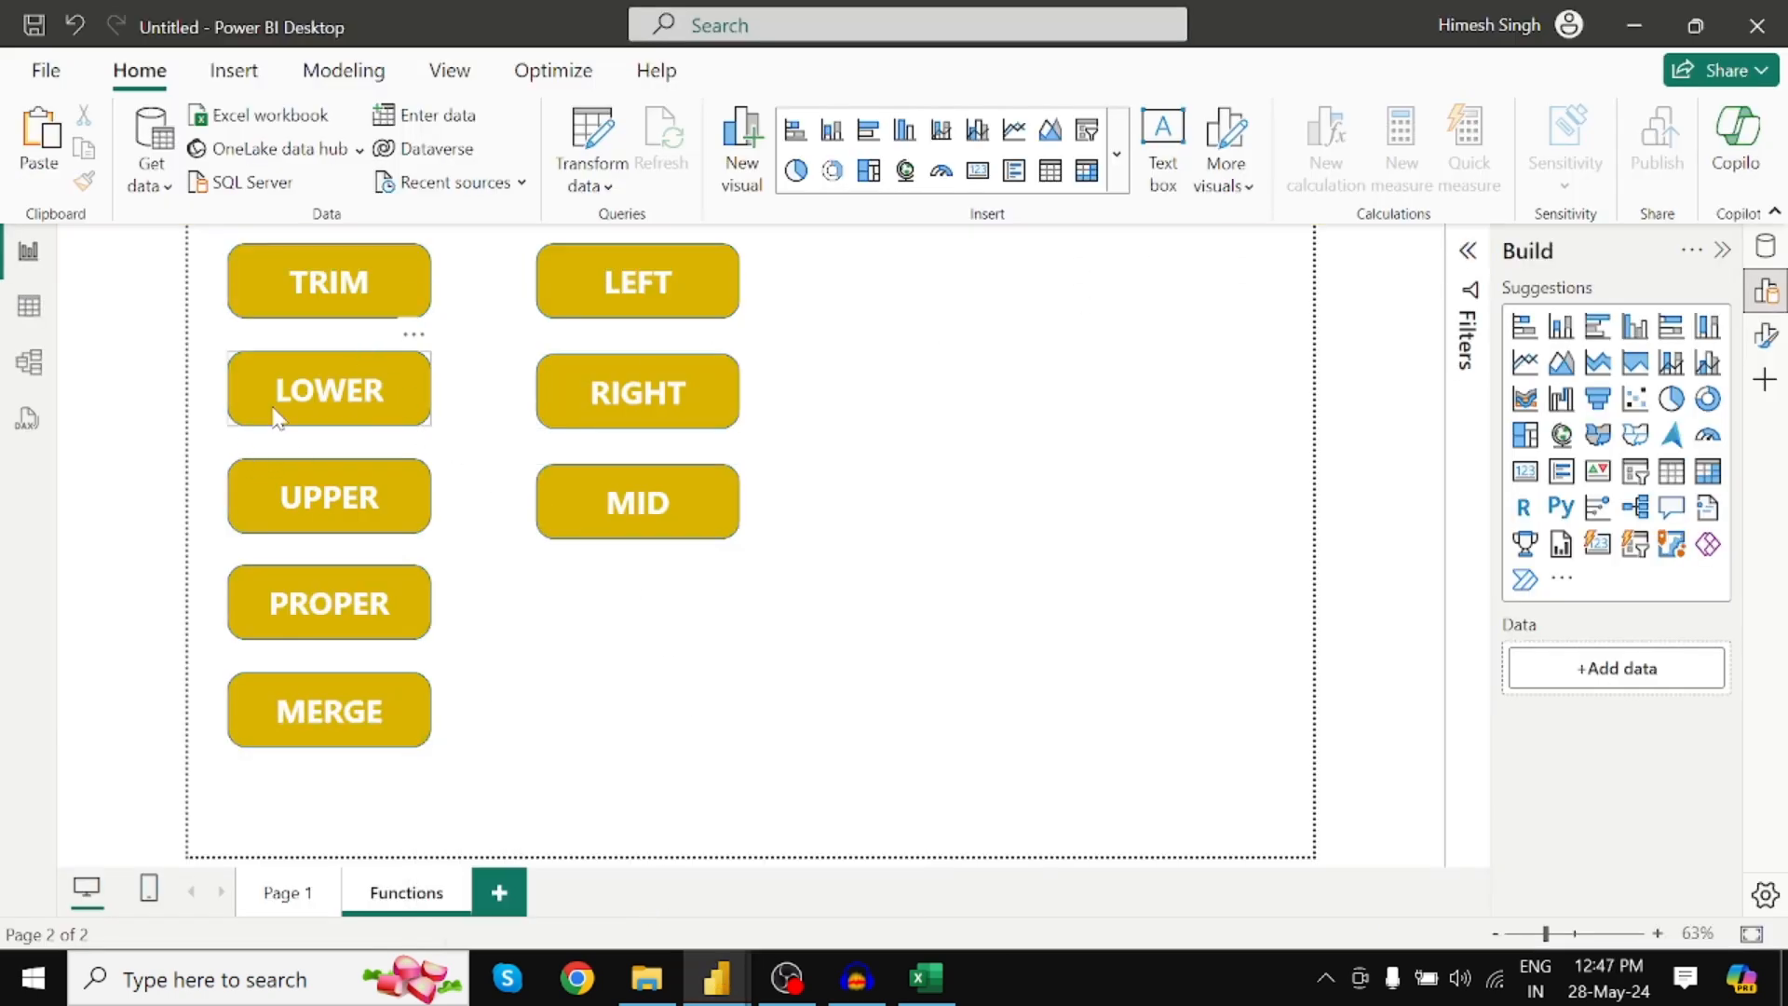